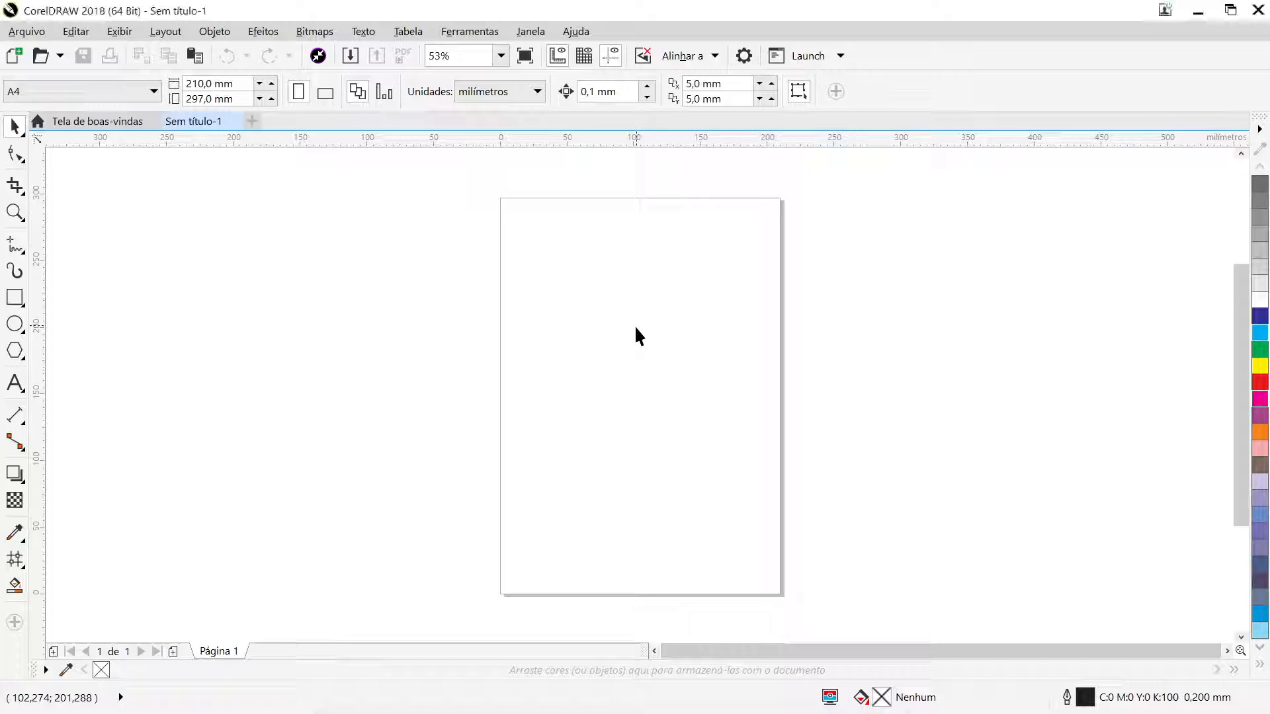
# Draw a horizontal ellipse about 153 mm wide and 103 mm high in the middle of the page
pyautogui.press('z')
pyautogui.moveTo(514, 265); pyautogui.dragTo(770, 490)
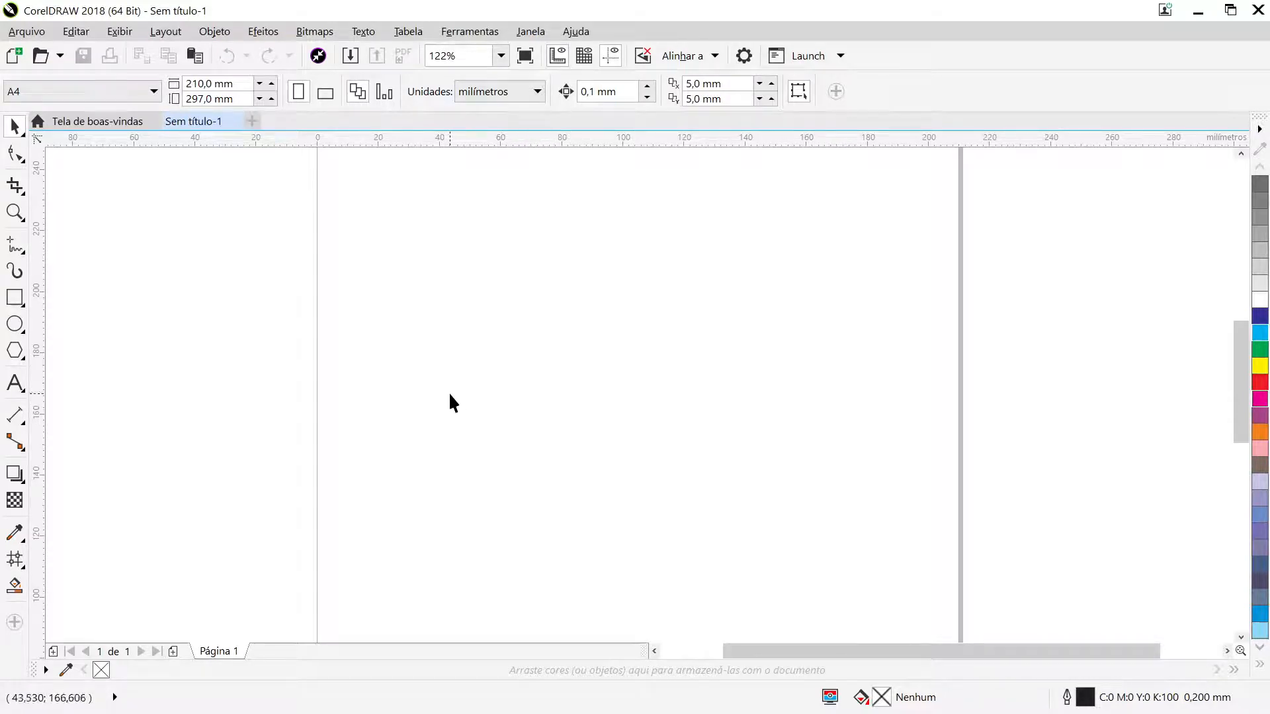
pyautogui.click(14, 324)
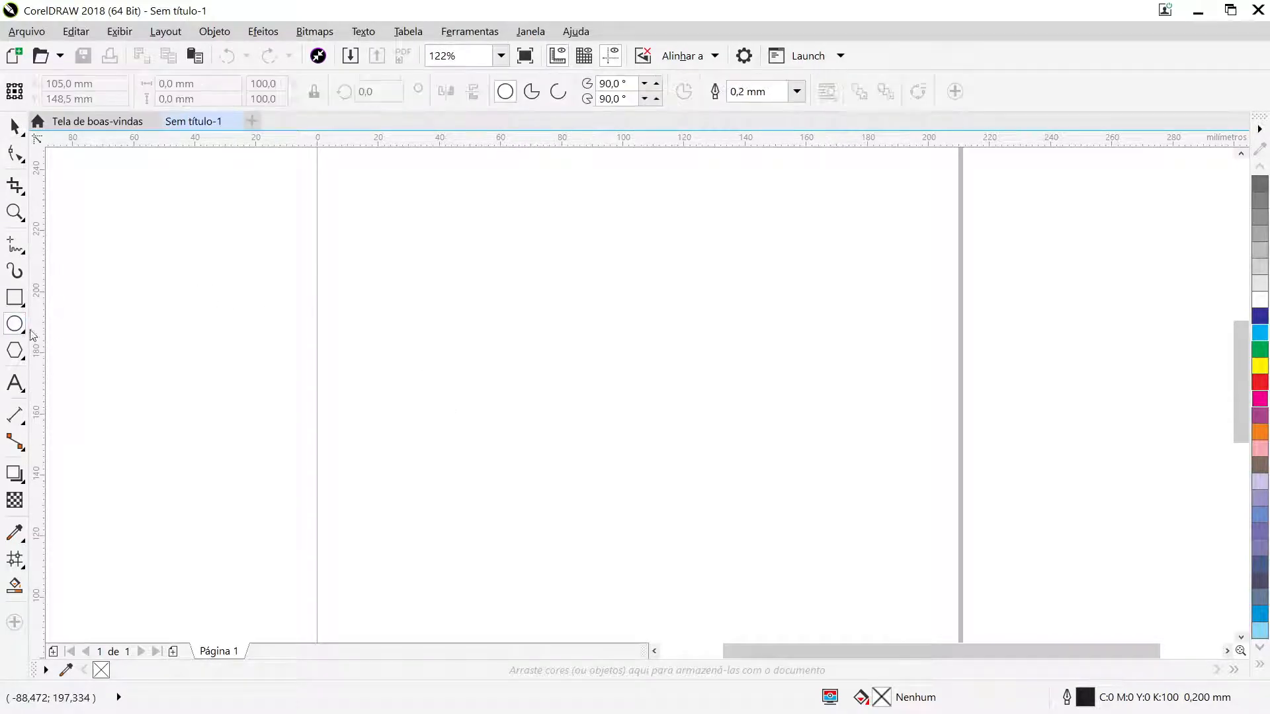
pyautogui.moveTo(406, 254); pyautogui.dragTo(874, 568)
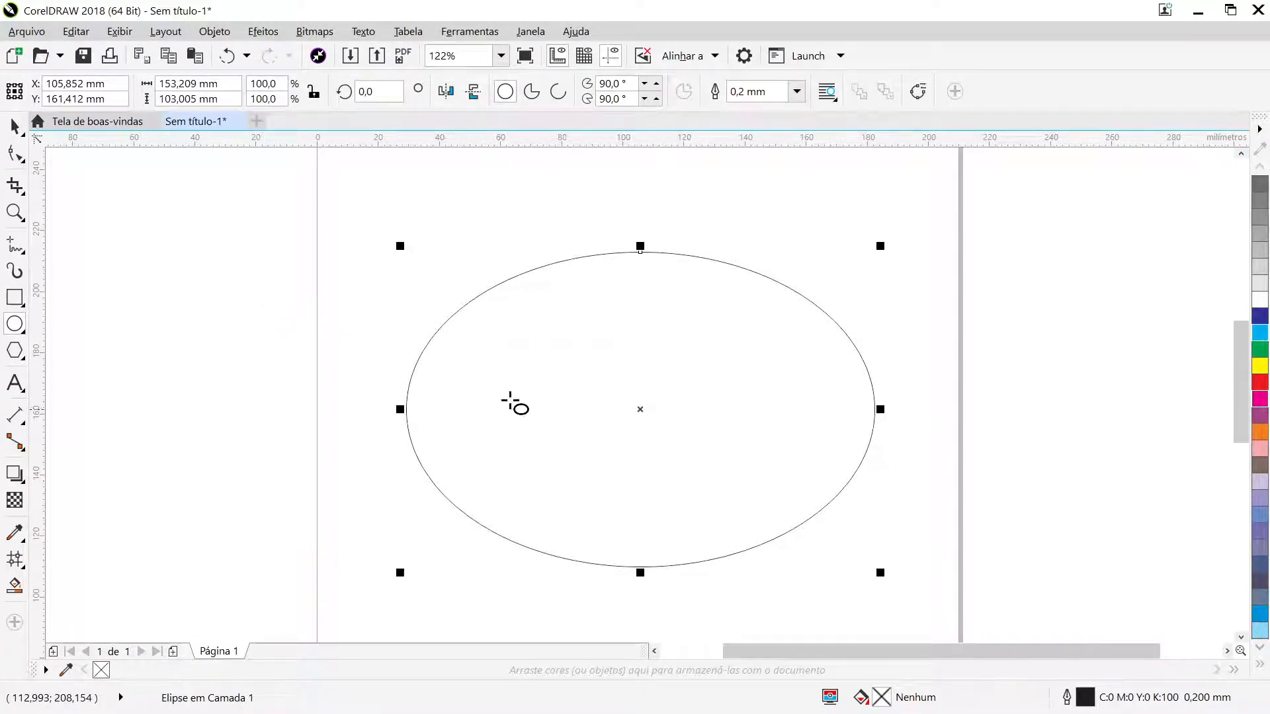
# Turn the ellipse into a quarter pie spanning 90° to 180° and stretch it rightward to about 86 mm wide
pyautogui.click(14, 154)
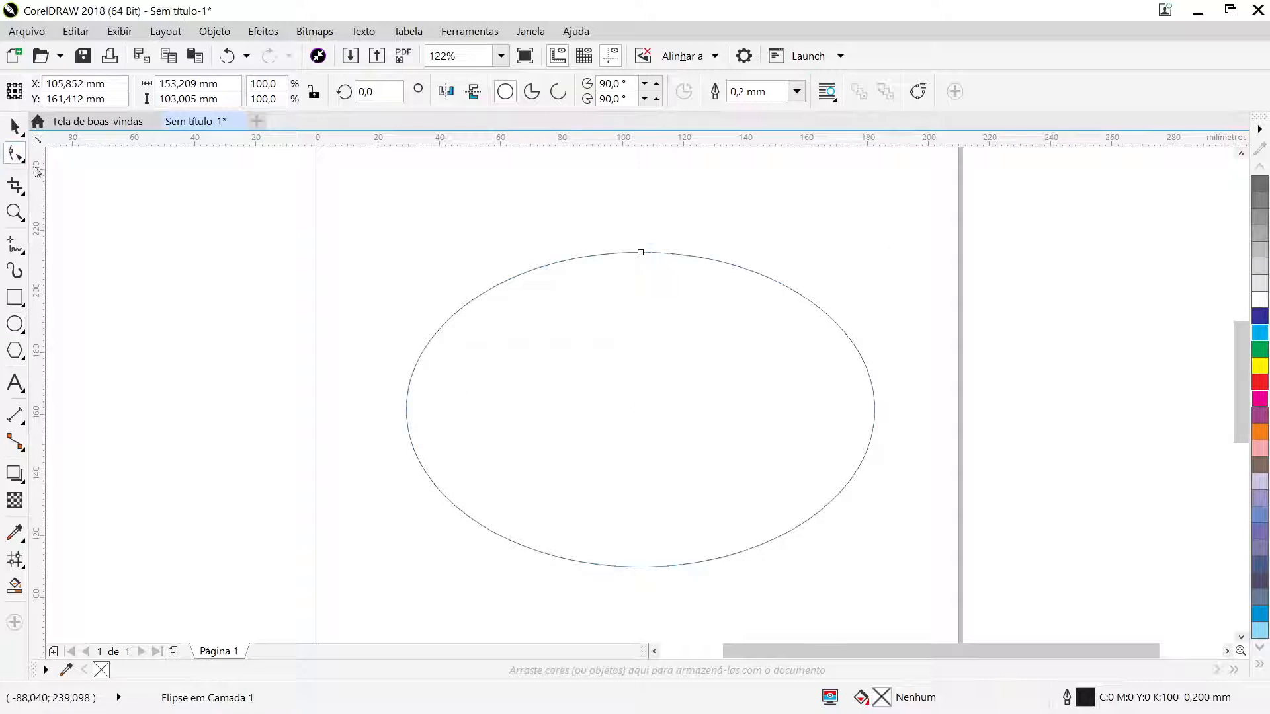
pyautogui.moveTo(637, 253); pyautogui.dragTo(490, 406)
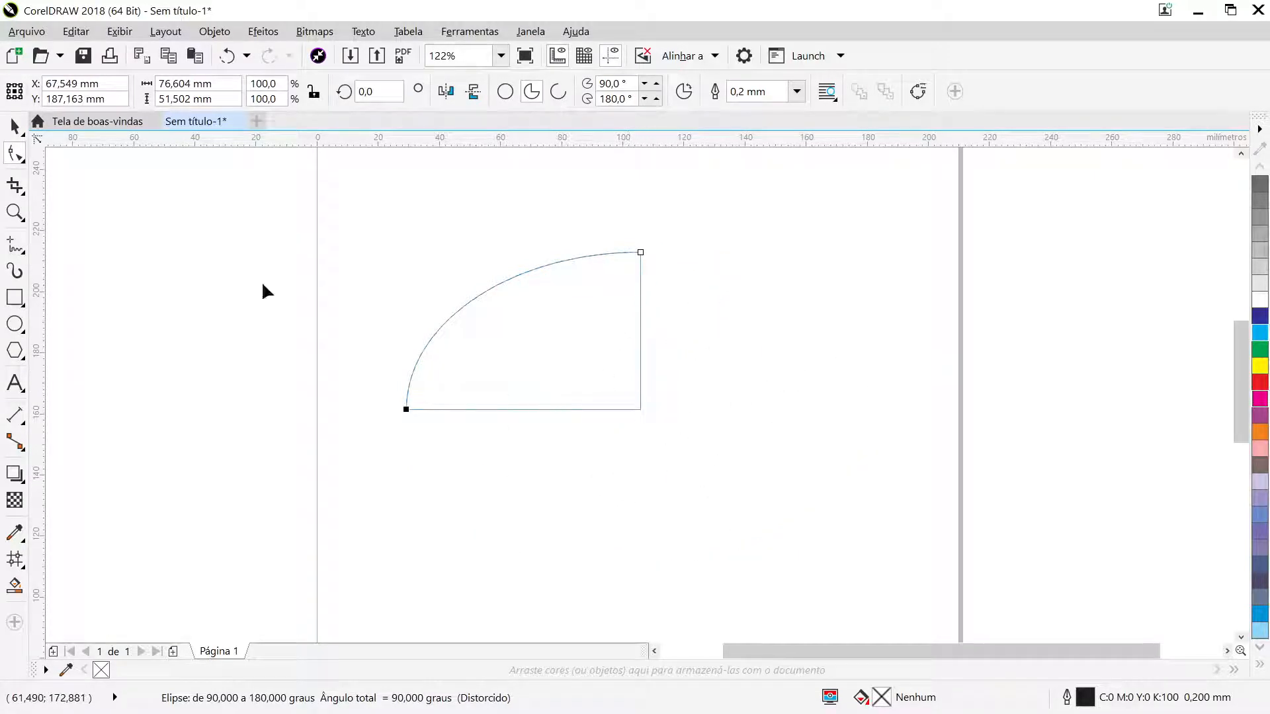
pyautogui.click(15, 127)
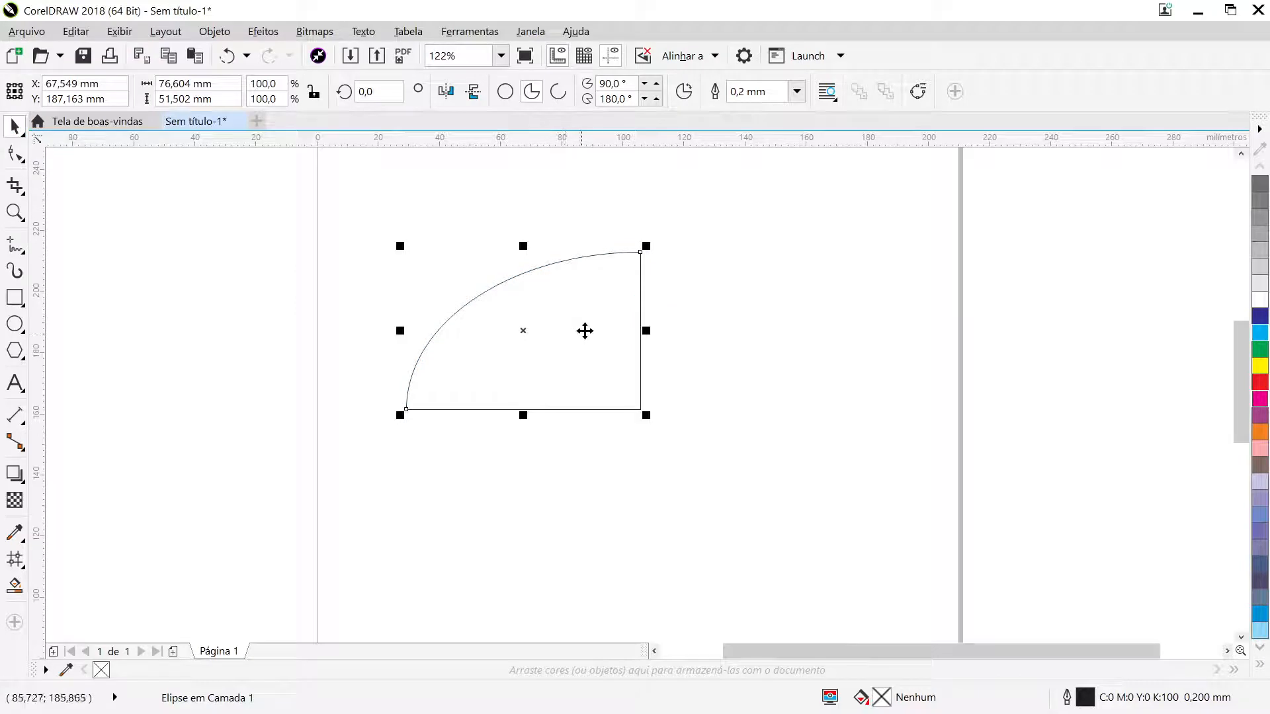
pyautogui.moveTo(649, 330); pyautogui.dragTo(681, 340)
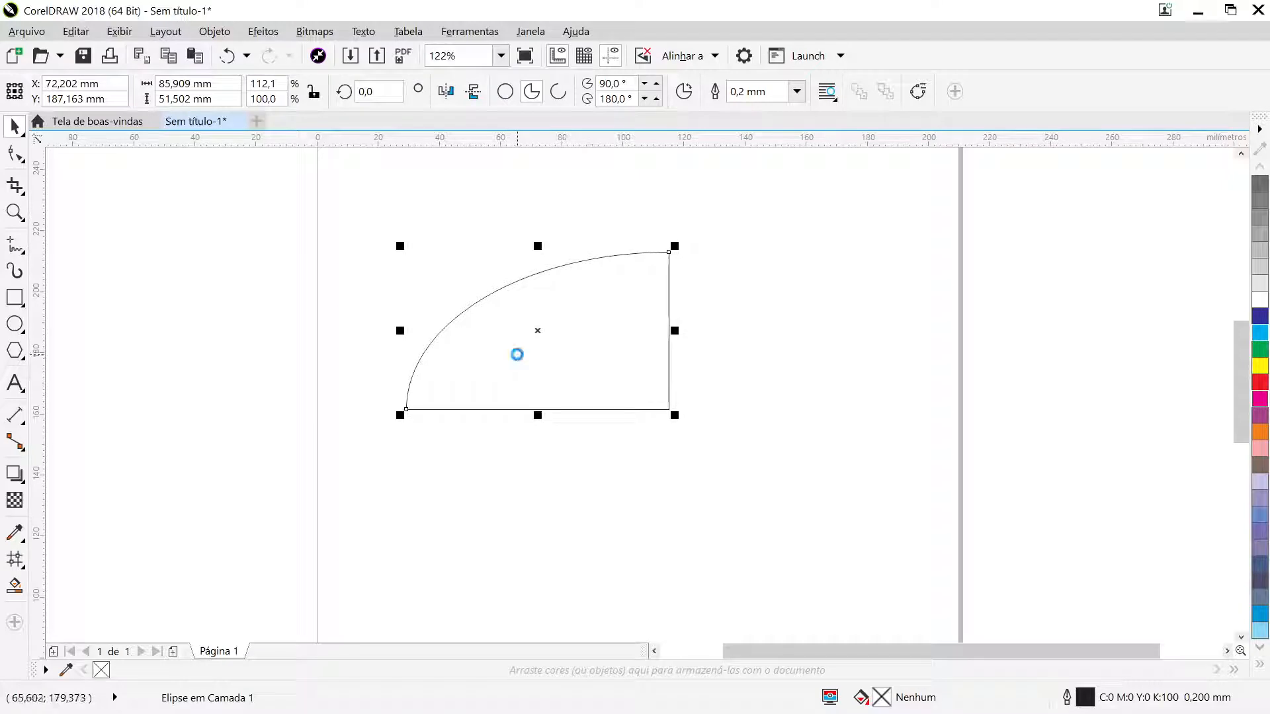
# Duplicate the quarter pie about 5 mm to the right and trim the original with the copy
pyautogui.moveTo(516, 354); pyautogui.dragTo(530, 357)
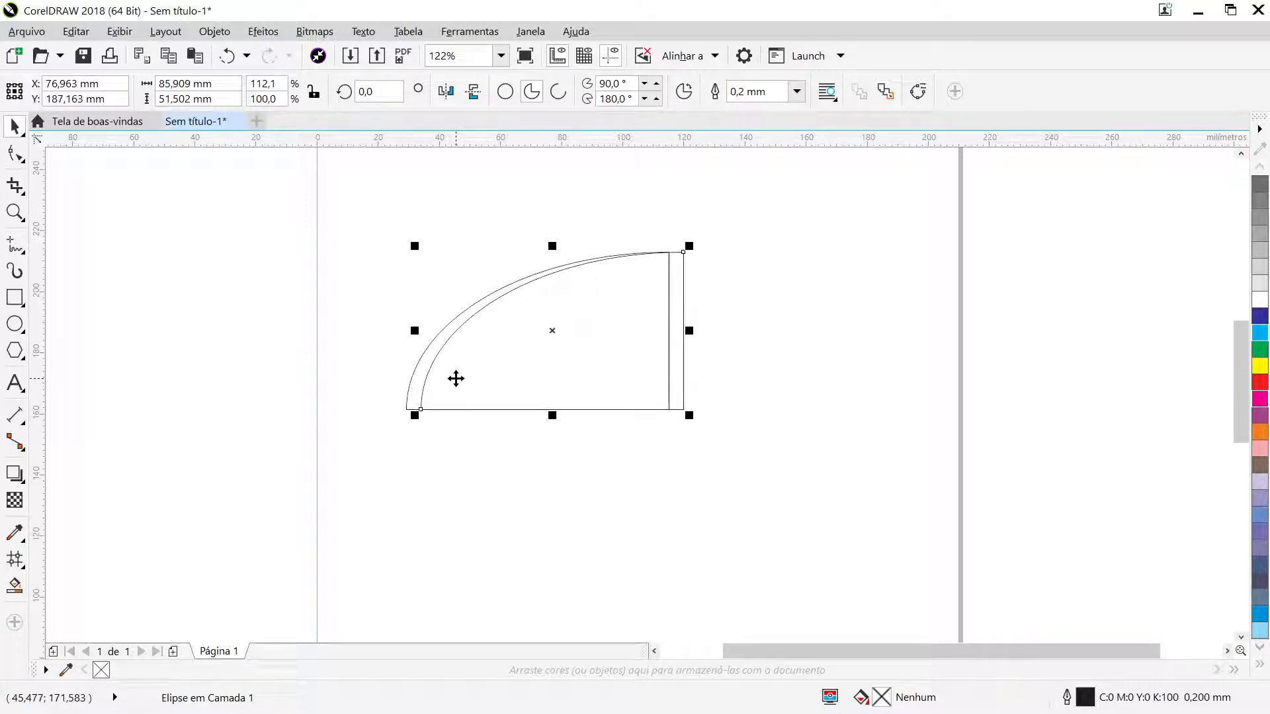
pyautogui.keyDown('shift'); pyautogui.click(419, 372); pyautogui.keyUp('shift')
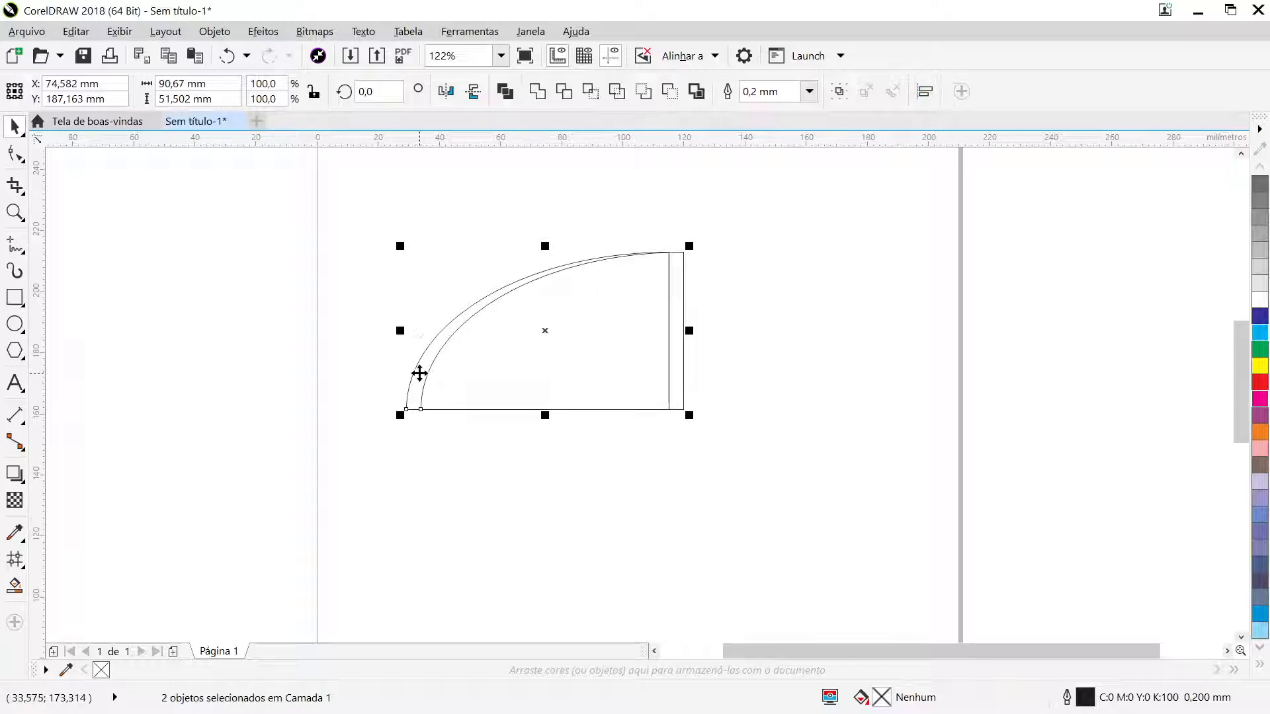
pyautogui.click(564, 94)
# Move the quarter-pie copy used for trimming away from the thin curved band and delete it
pyautogui.click(787, 357)
pyautogui.moveTo(549, 353); pyautogui.dragTo(827, 363)
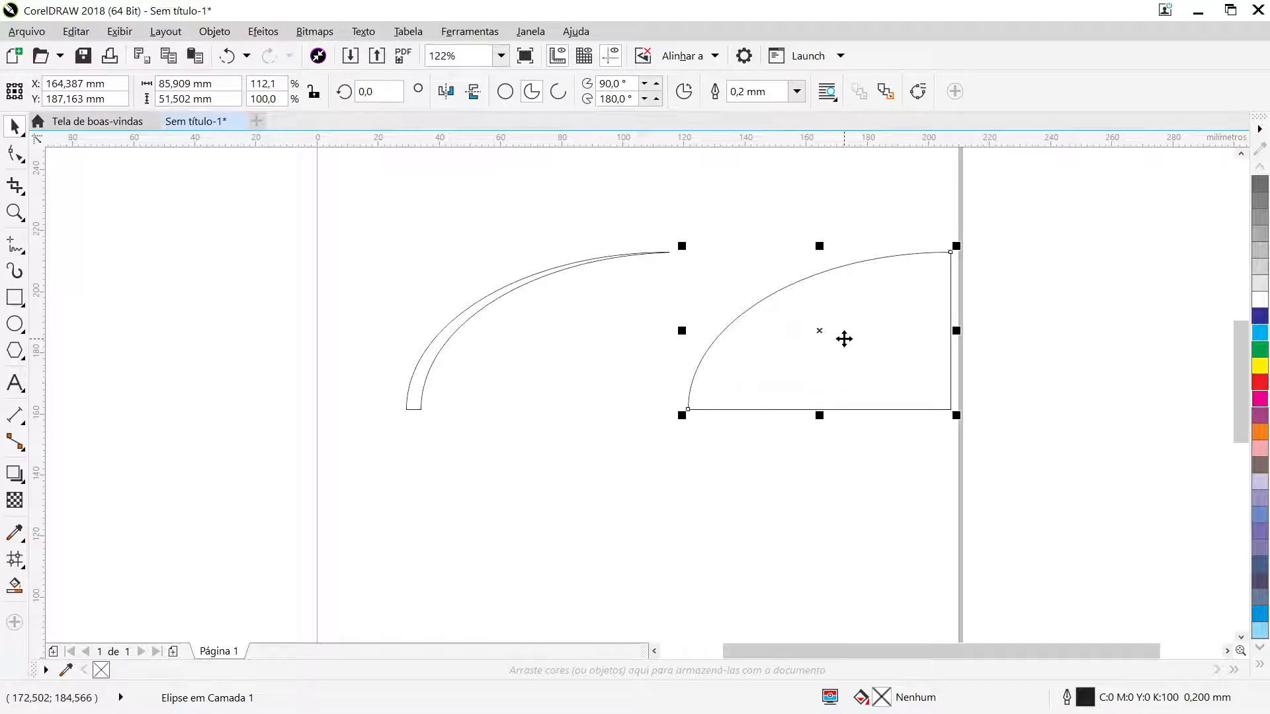
pyautogui.press('Delete')
# Duplicate the curved band to the right, snapping each copy node to node, until there are seven adjacent bands
pyautogui.click(428, 365)
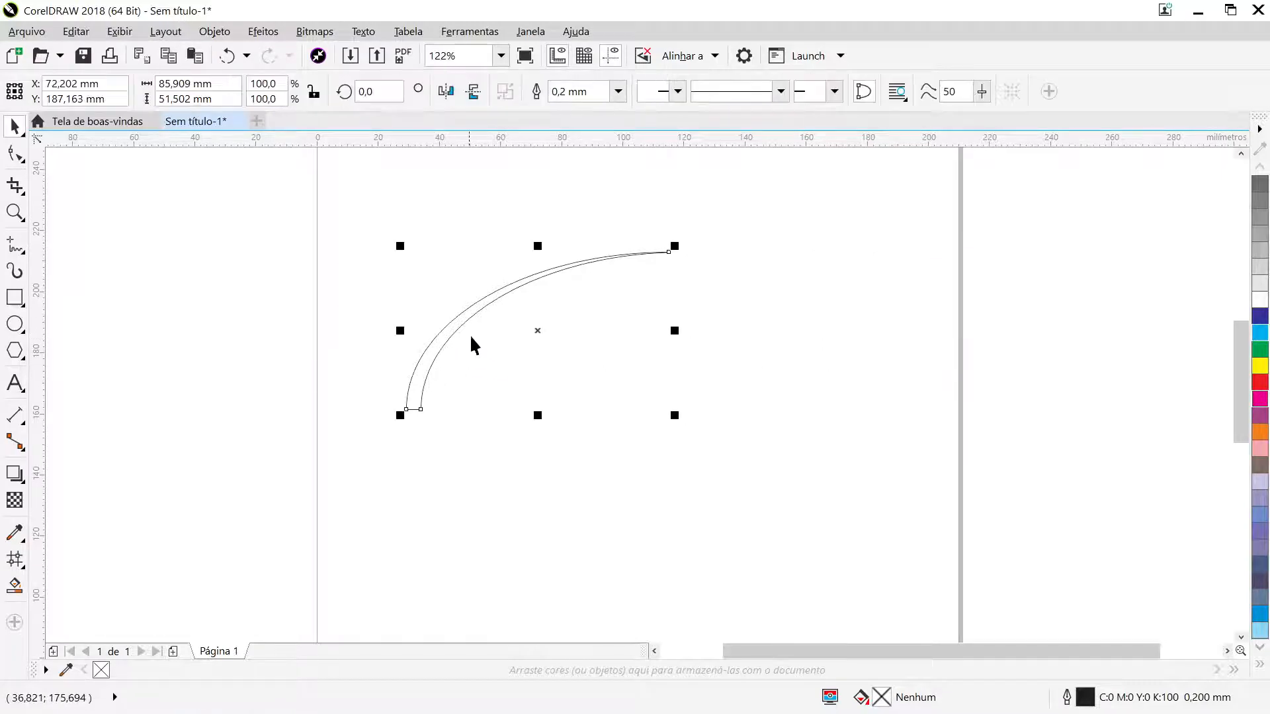
pyautogui.moveTo(368, 199); pyautogui.dragTo(836, 454)
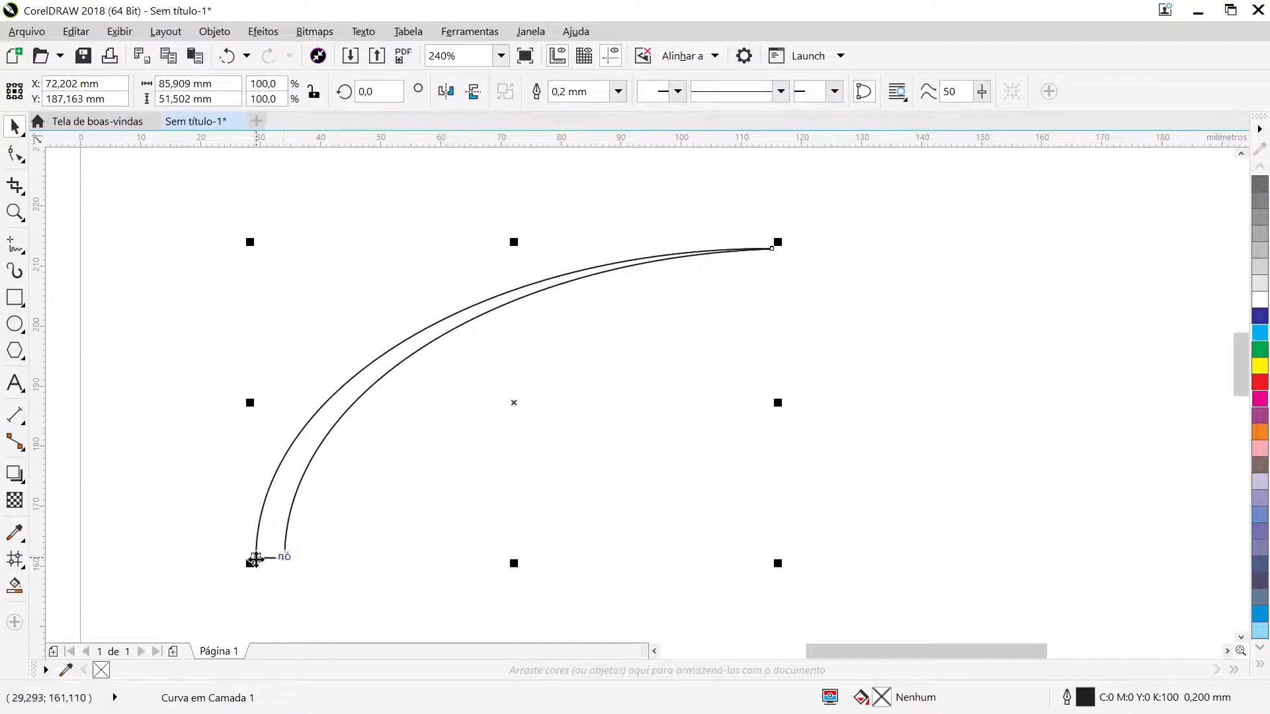
pyautogui.moveTo(256, 558); pyautogui.dragTo(285, 558)
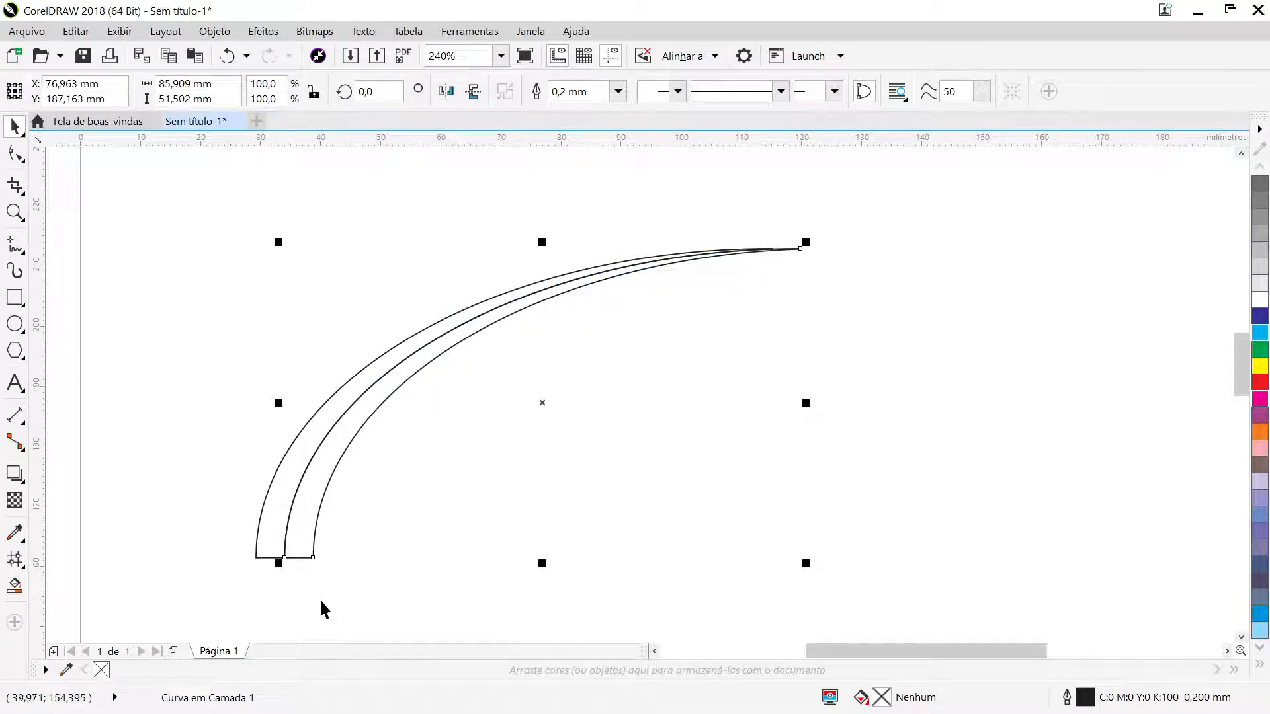
pyautogui.keyDown('shift'); pyautogui.click(282, 537); pyautogui.keyUp('shift')
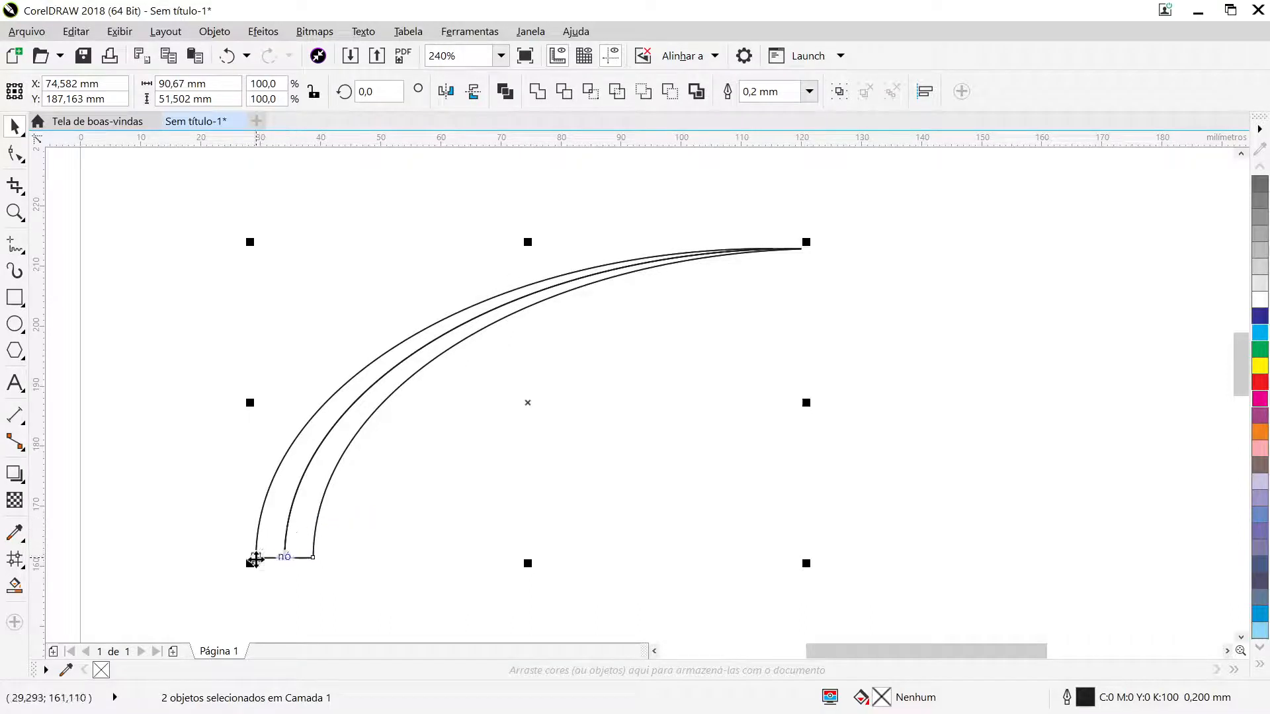
pyautogui.moveTo(255, 557); pyautogui.dragTo(370, 559)
pyautogui.hotkey('ctrl', 'z')
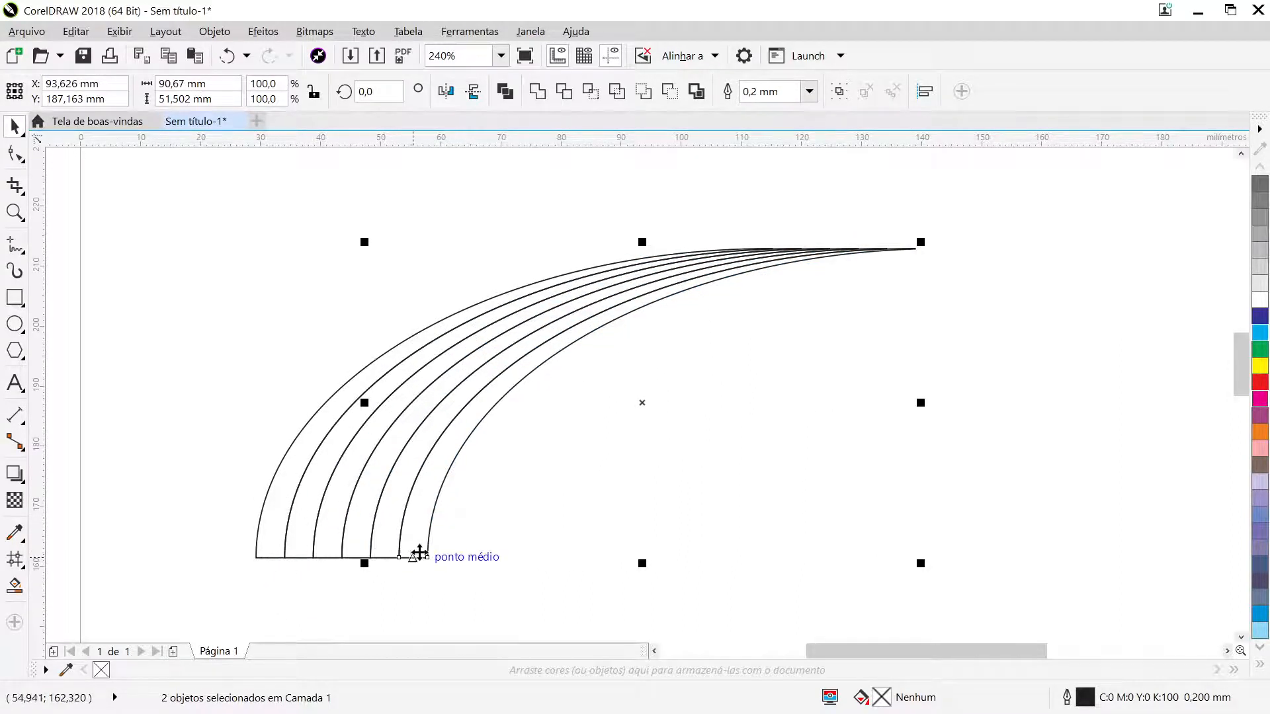
pyautogui.click(416, 546)
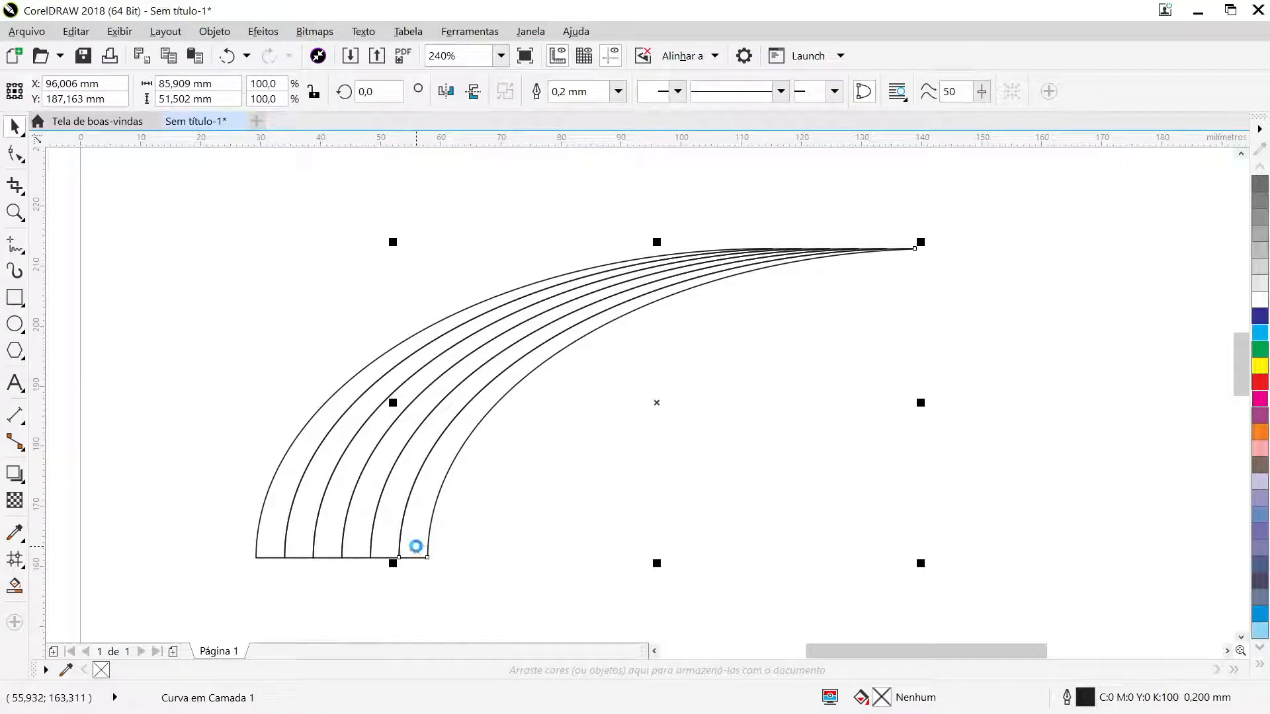
pyautogui.moveTo(399, 558); pyautogui.dragTo(428, 559)
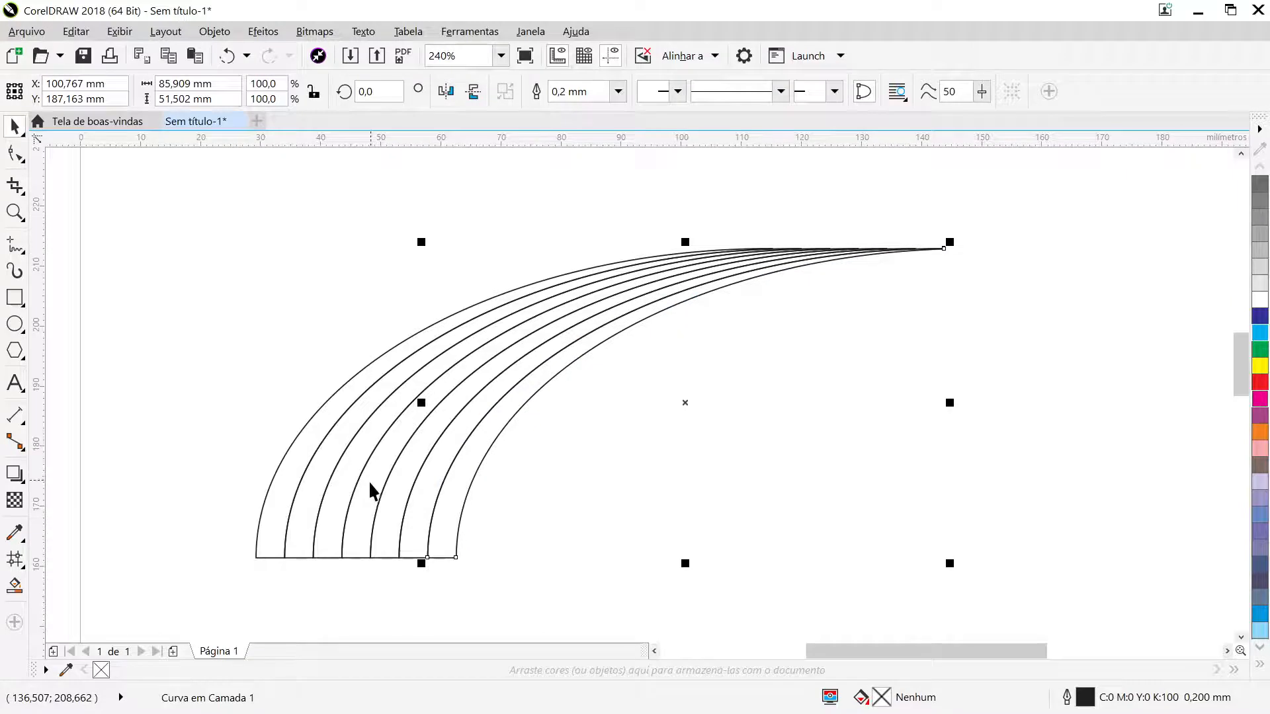
pyautogui.click(216, 533)
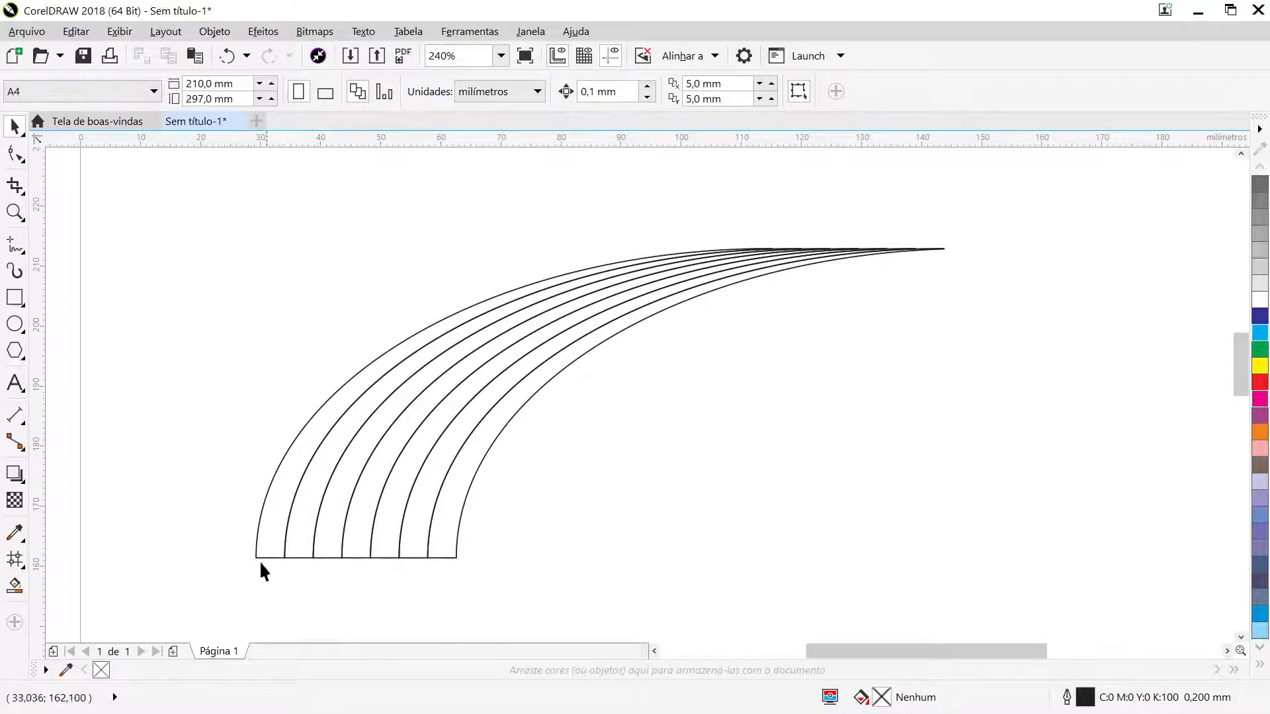
# Select all seven bands and create a horizontally mirrored copy of them in place
pyautogui.moveTo(236, 571); pyautogui.dragTo(810, 342)
pyautogui.moveTo(1017, 220); pyautogui.dragTo(1018, 218)
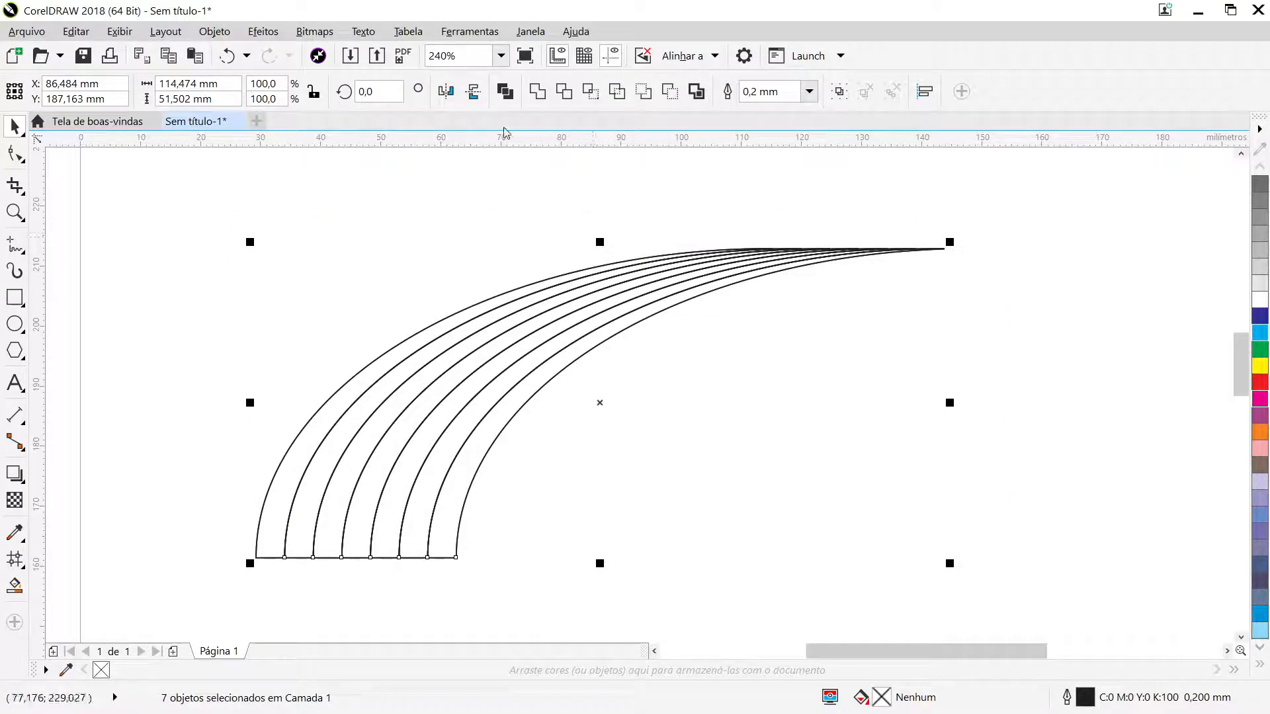
pyautogui.click(445, 92)
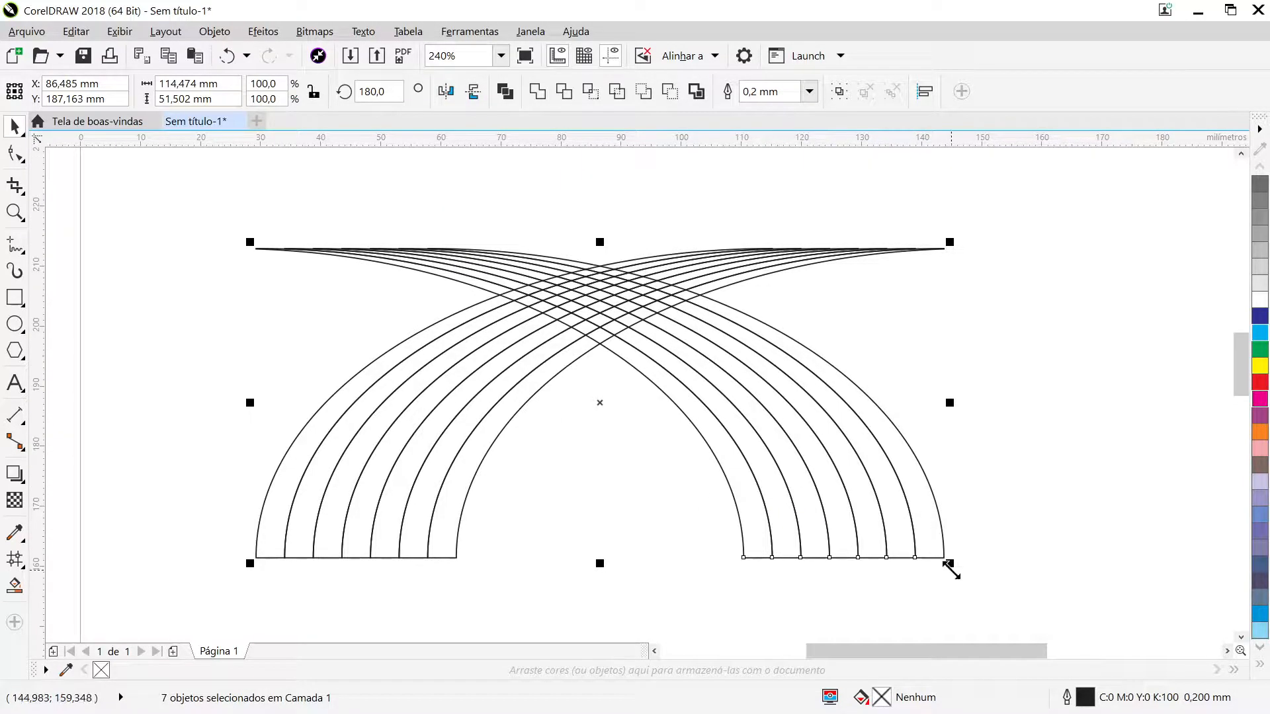
# Shrink the mirrored bands to about 66 × 30 mm and move them about 95 mm right so both sets' tips overlap at the top
pyautogui.moveTo(950, 564); pyautogui.dragTo(661, 439)
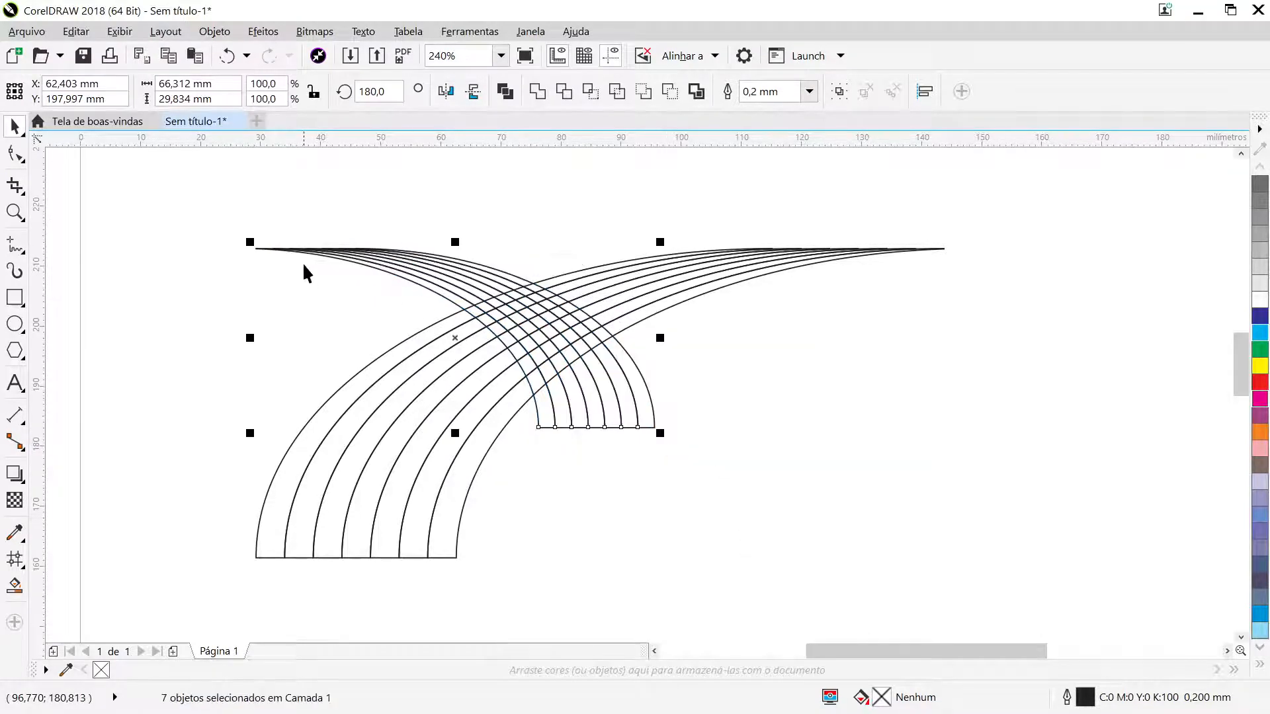
pyautogui.moveTo(252, 247)
pyautogui.mouseDown()
pyautogui.moveTo(859, 284)
pyautogui.moveTo(801, 291)
pyautogui.moveTo(832, 295)
pyautogui.mouseUp()
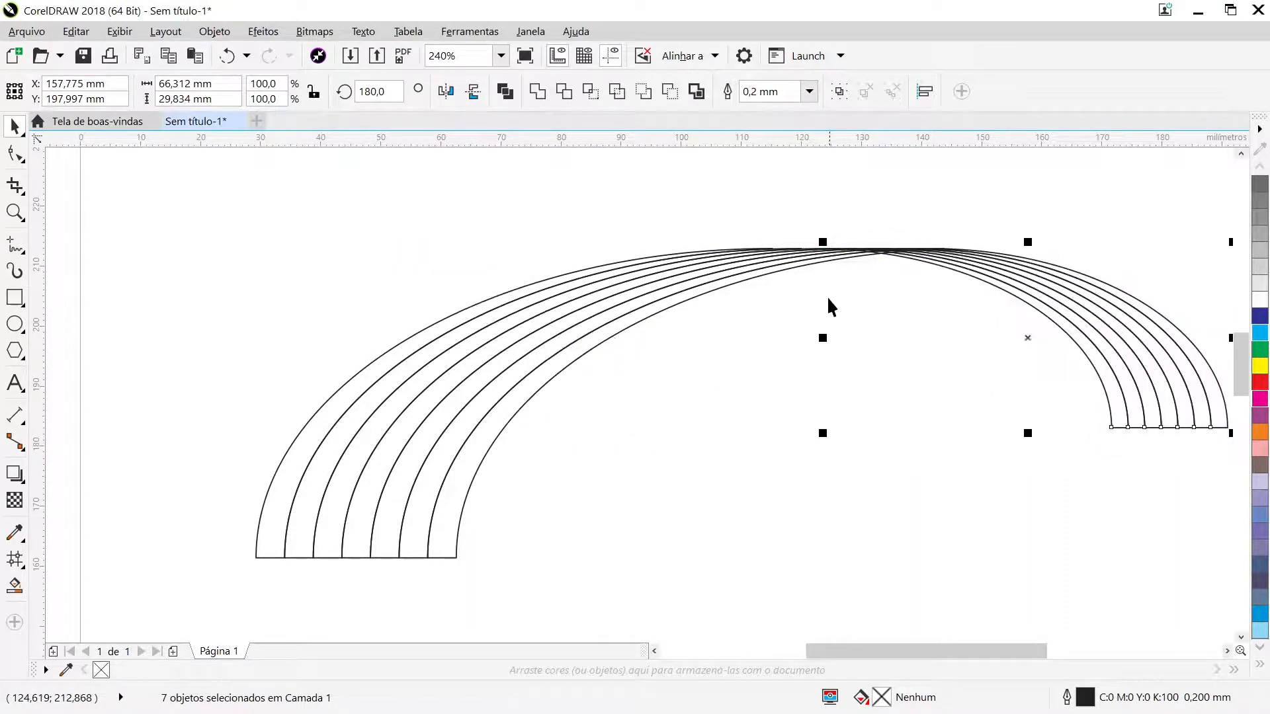
pyautogui.click(899, 492)
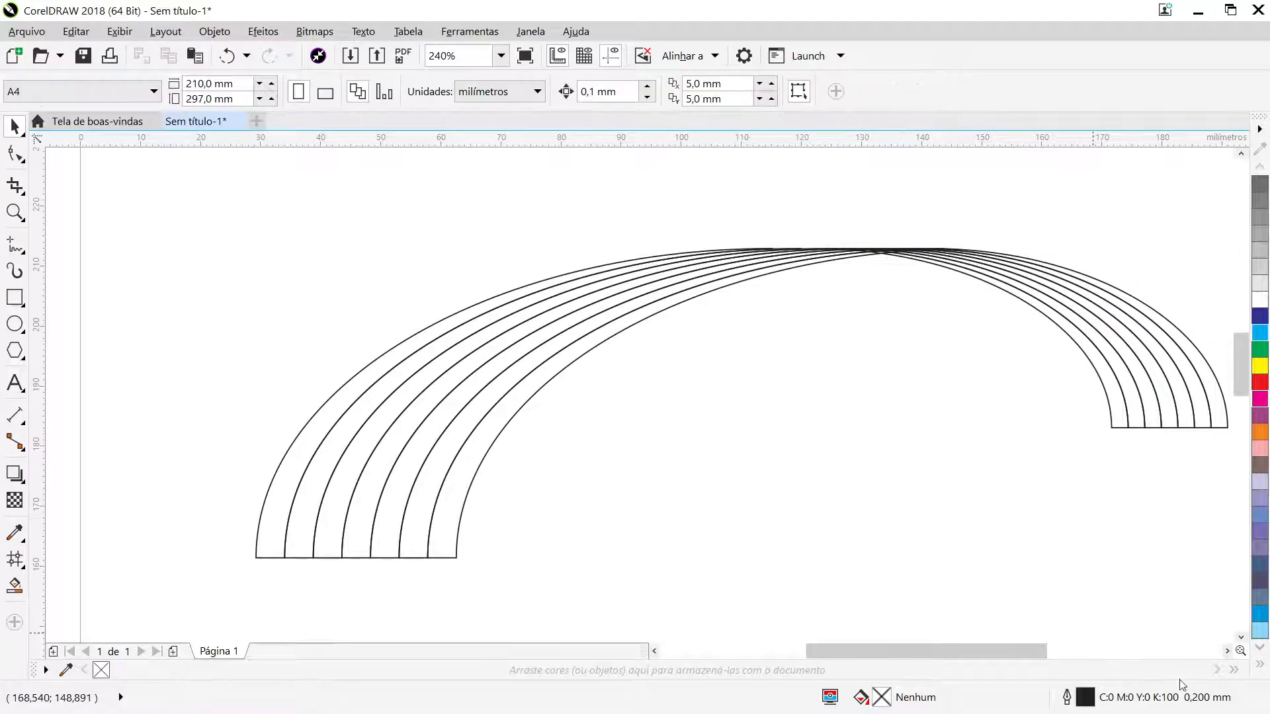
pyautogui.click(1227, 651)
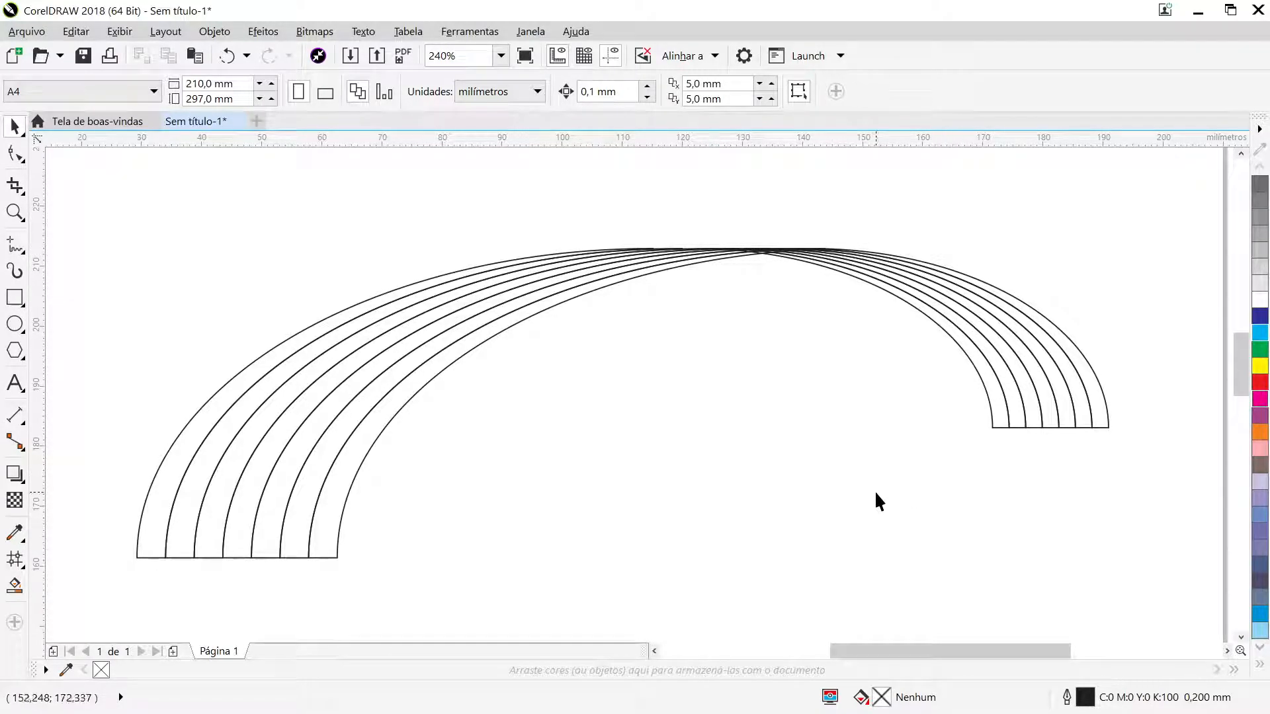
pyautogui.moveTo(1157, 481); pyautogui.dragTo(514, 187)
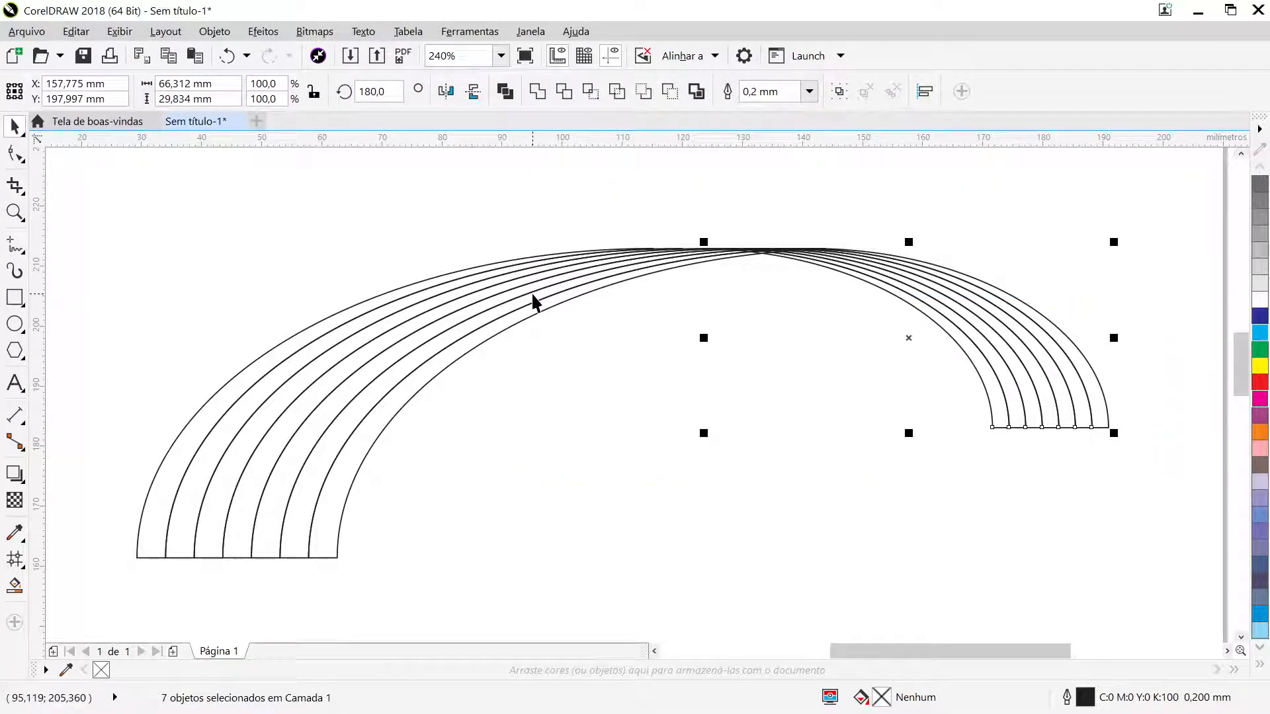
pyautogui.click(590, 347)
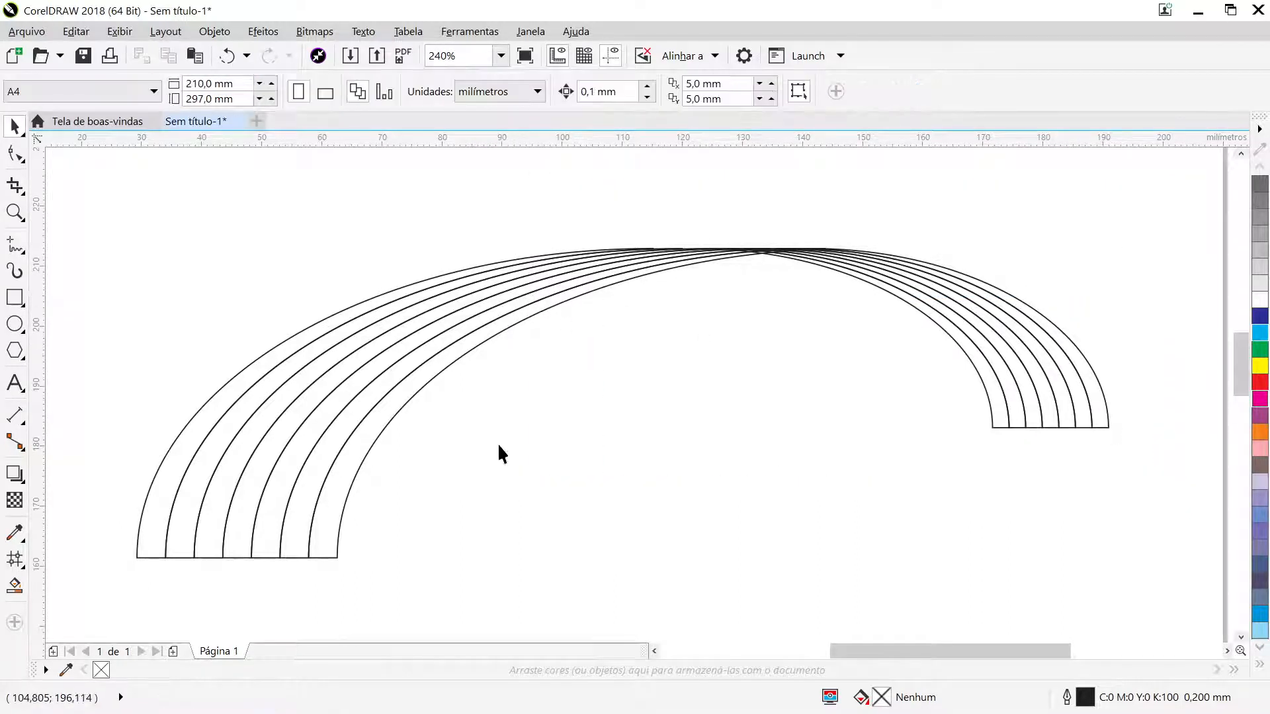
# Fill the three outermost bands of the larger left arc with red, orange and yellow, starting from the outer edge
pyautogui.click(149, 537)
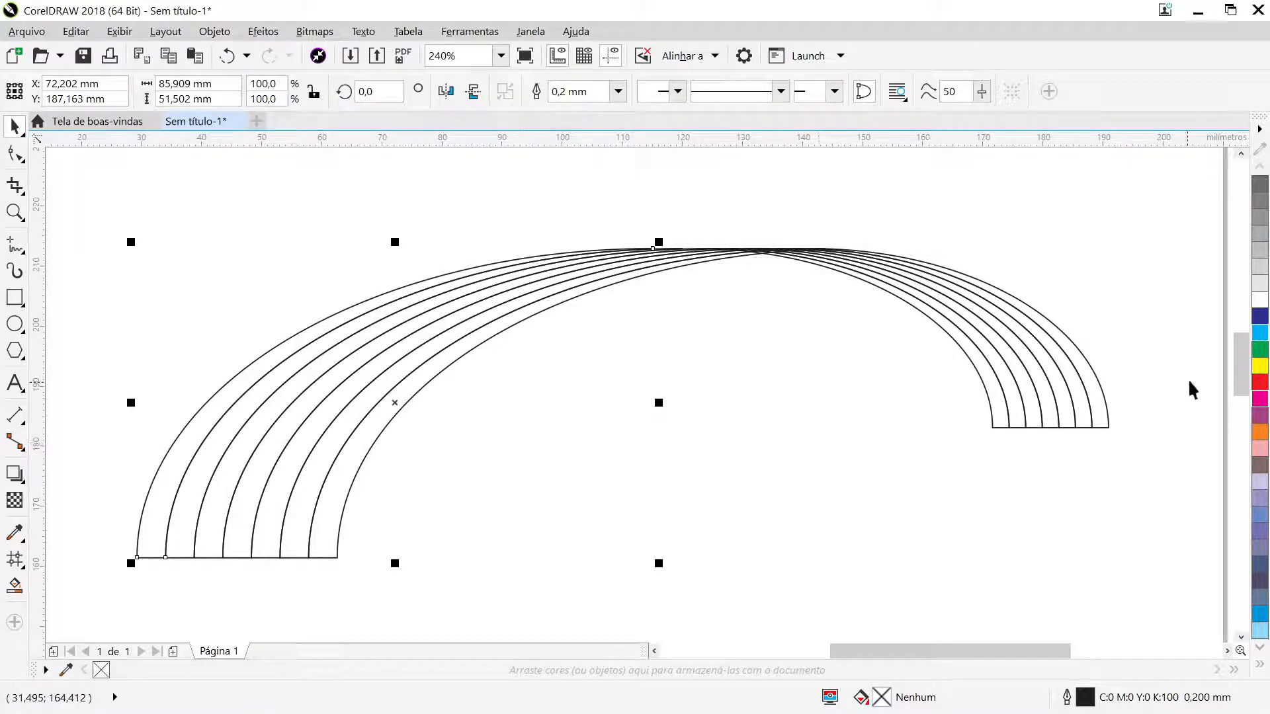
pyautogui.click(1260, 387)
pyautogui.click(197, 537)
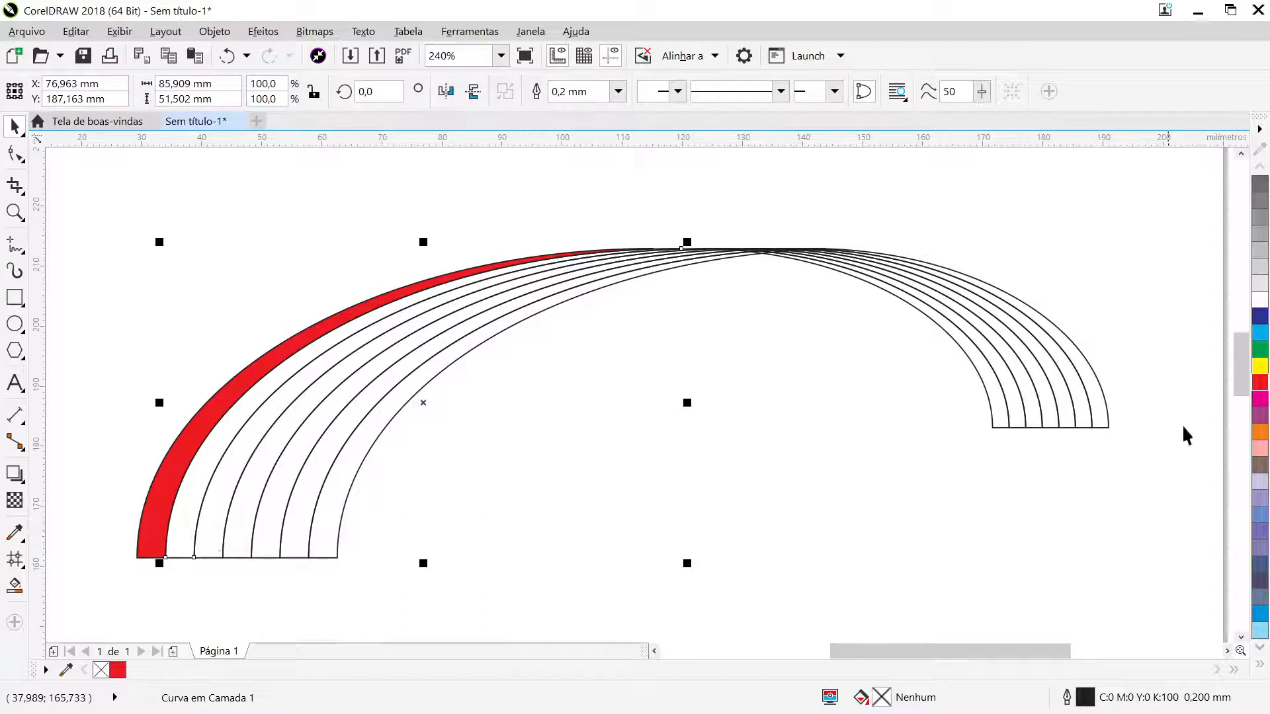
pyautogui.click(1260, 432)
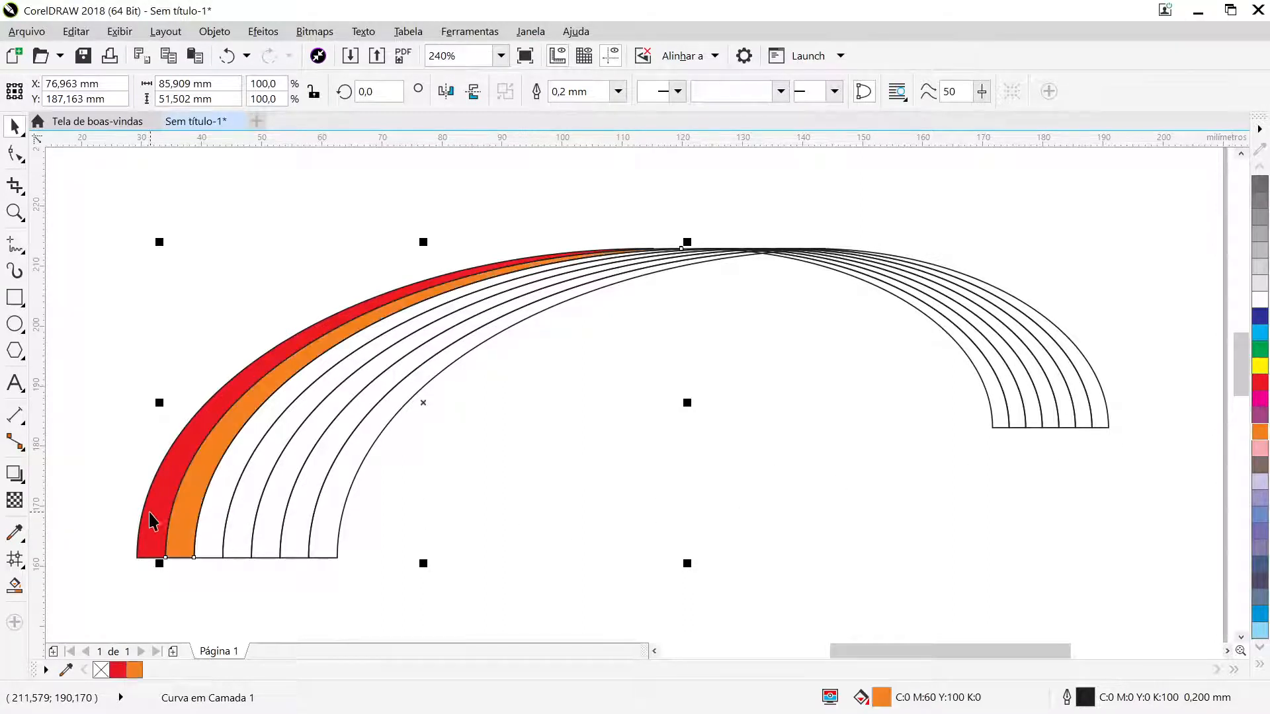
pyautogui.click(214, 514)
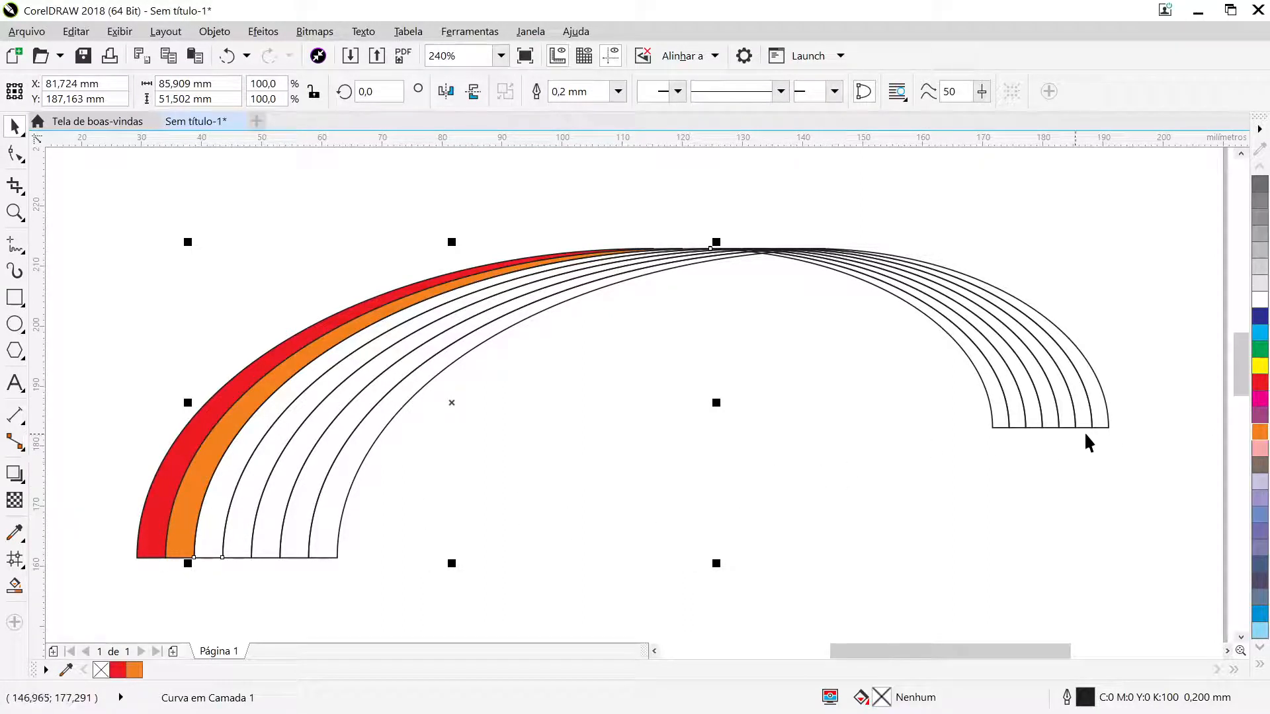
pyautogui.click(1260, 366)
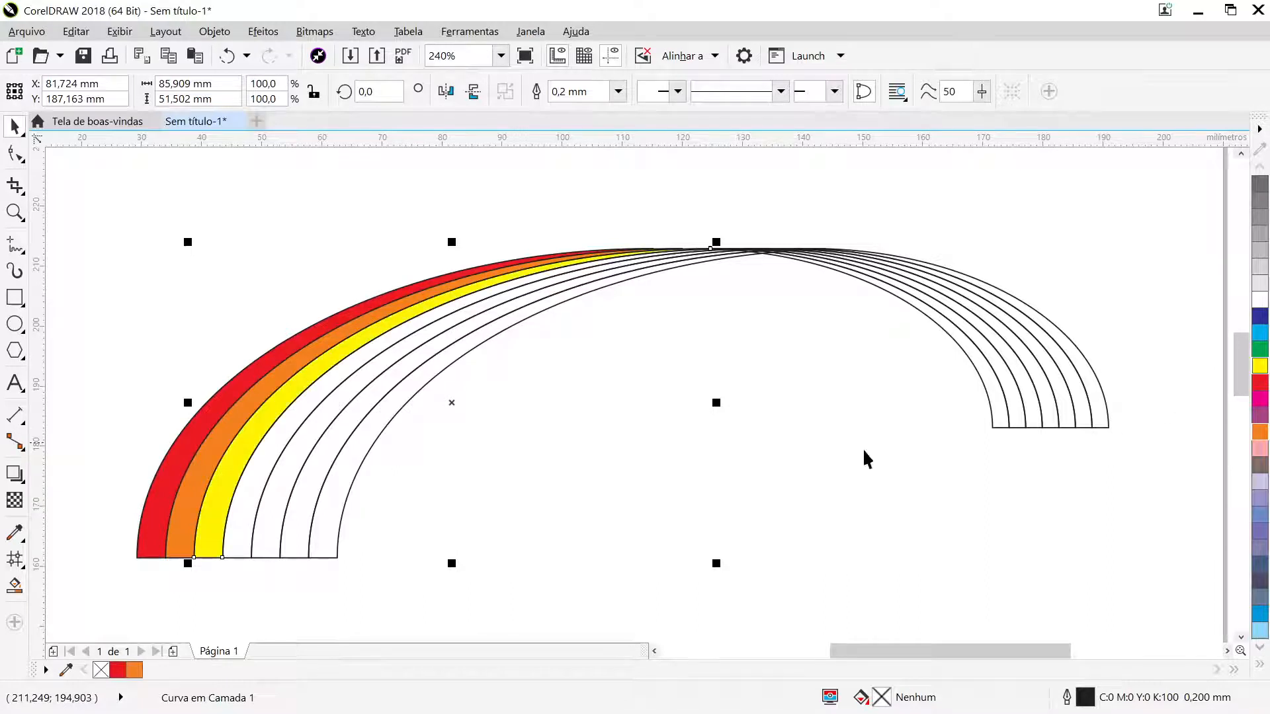
# Fill the four remaining bands of the larger left arc with green, cyan, blue and purple, working inward
pyautogui.click(252, 535)
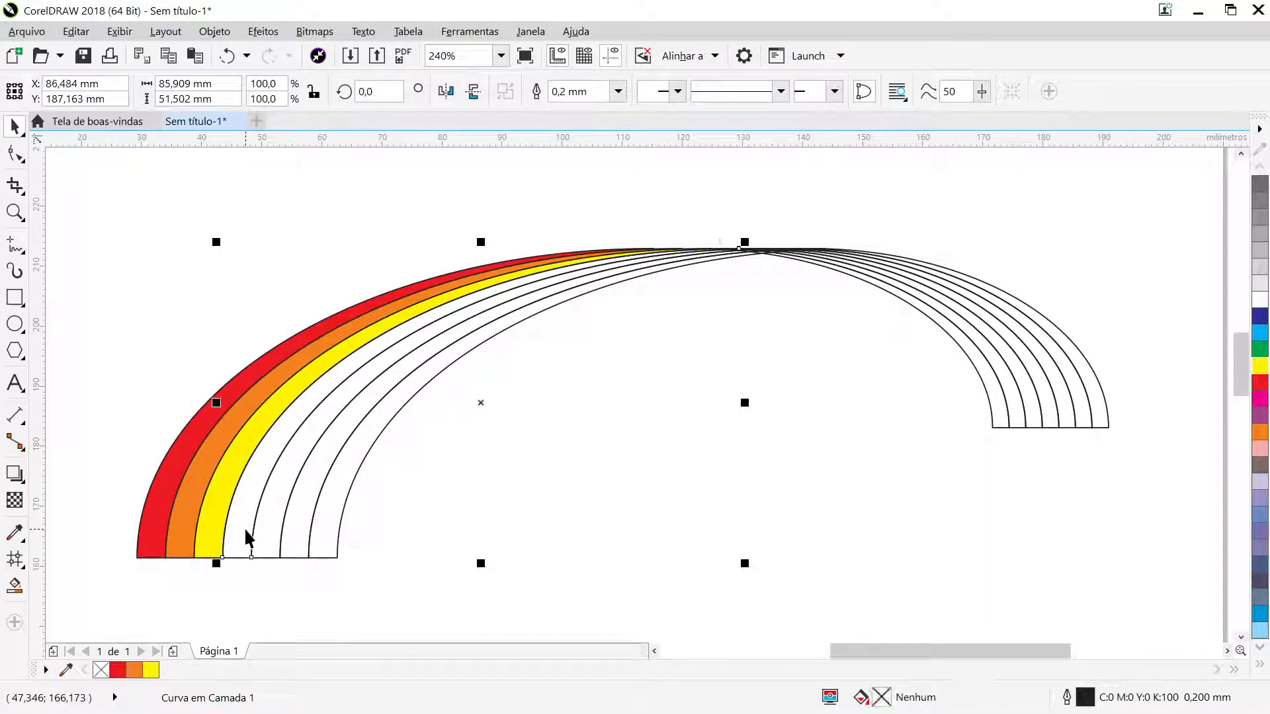
pyautogui.click(1261, 354)
pyautogui.click(282, 516)
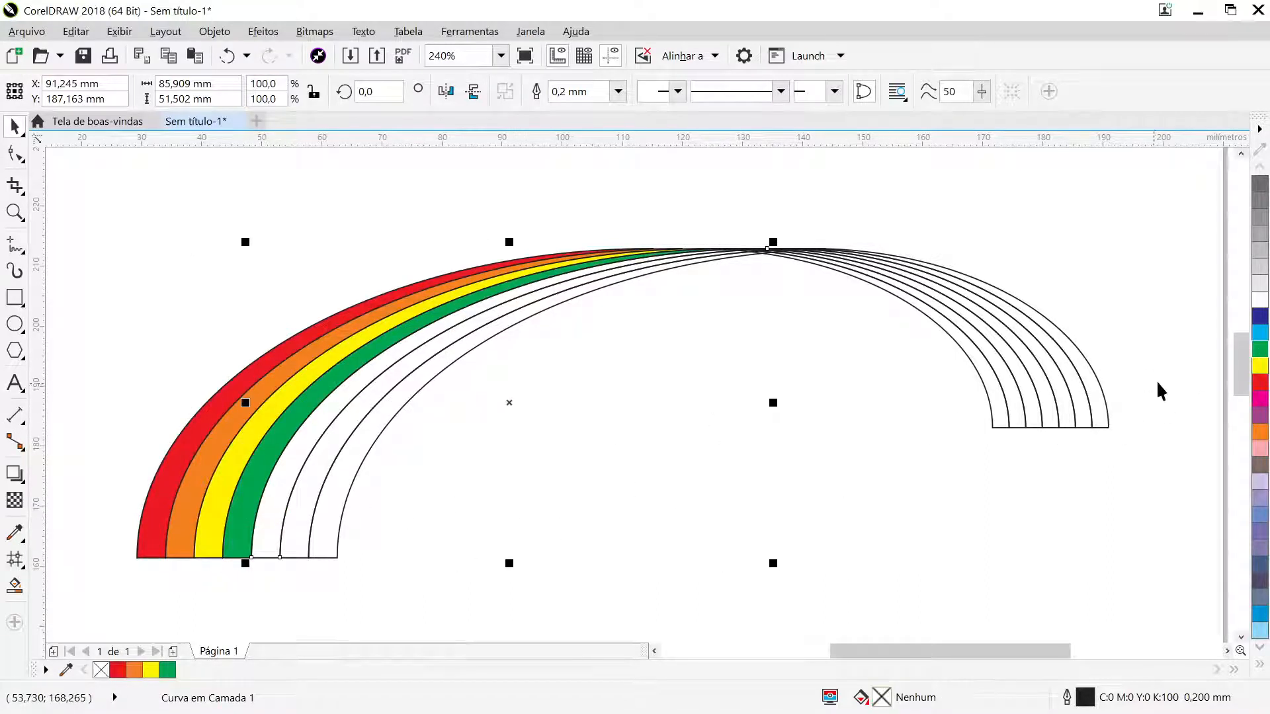
pyautogui.click(1260, 332)
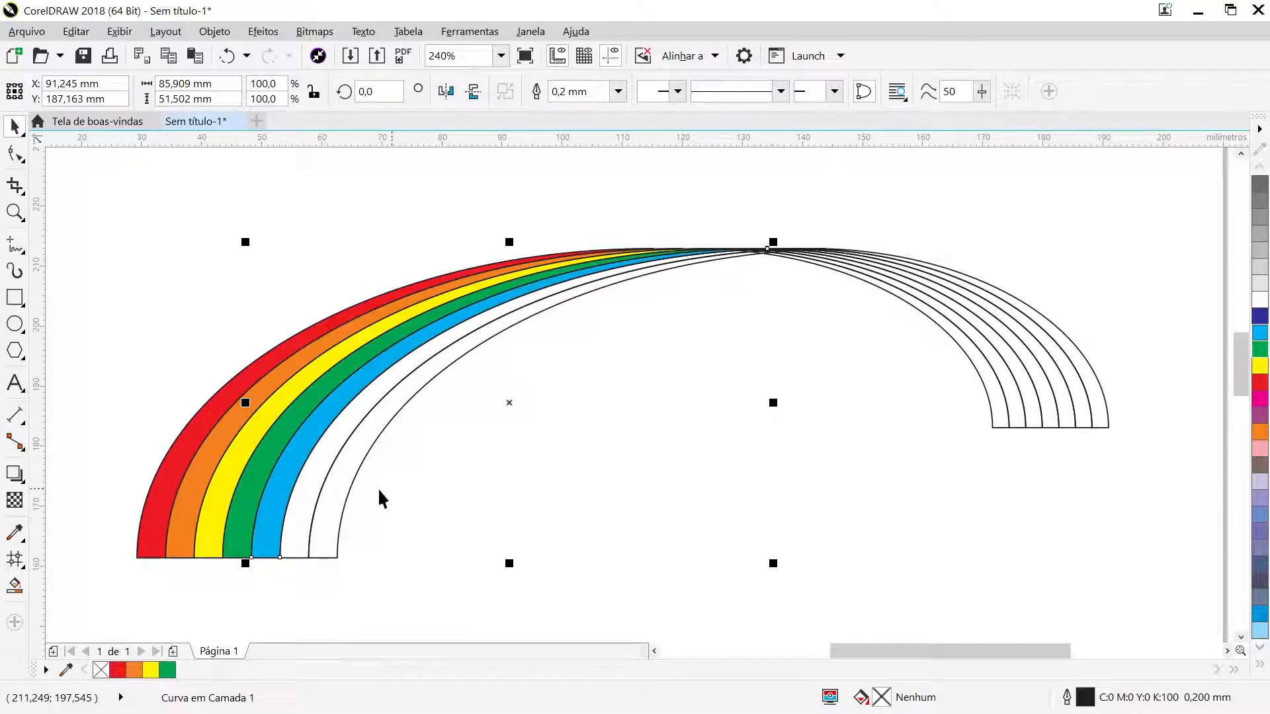
pyautogui.click(305, 511)
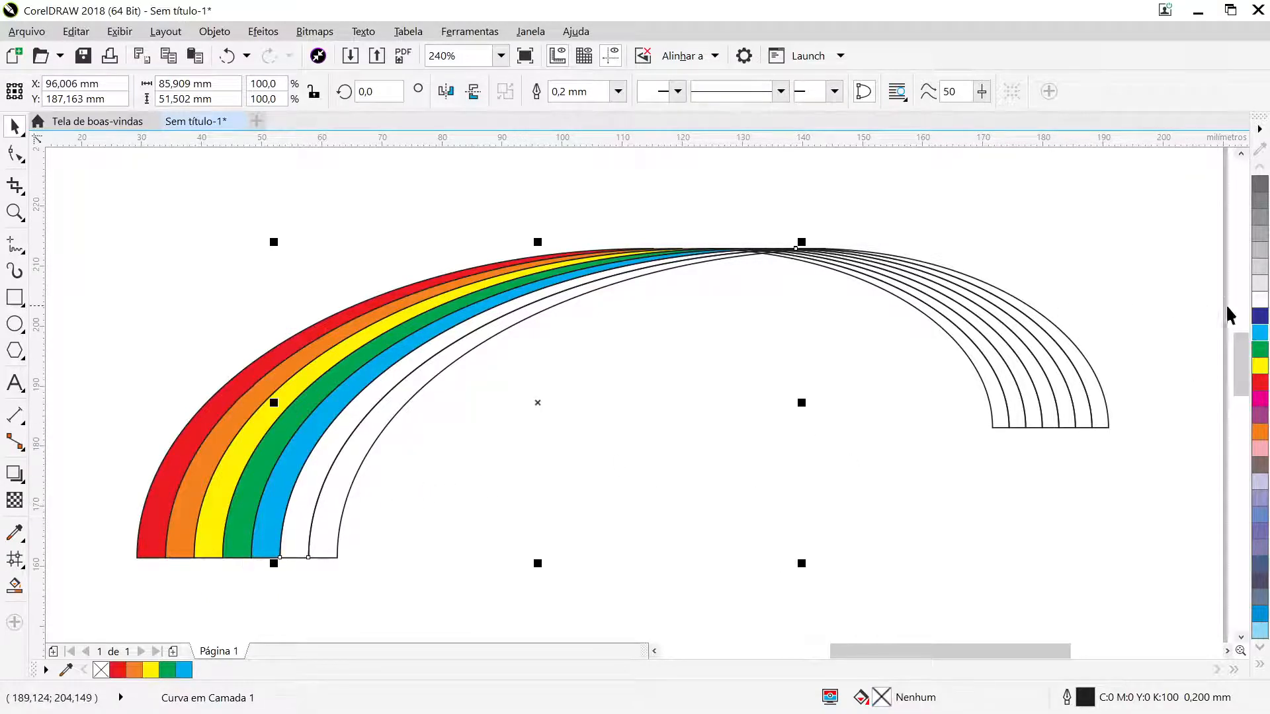
pyautogui.click(1260, 316)
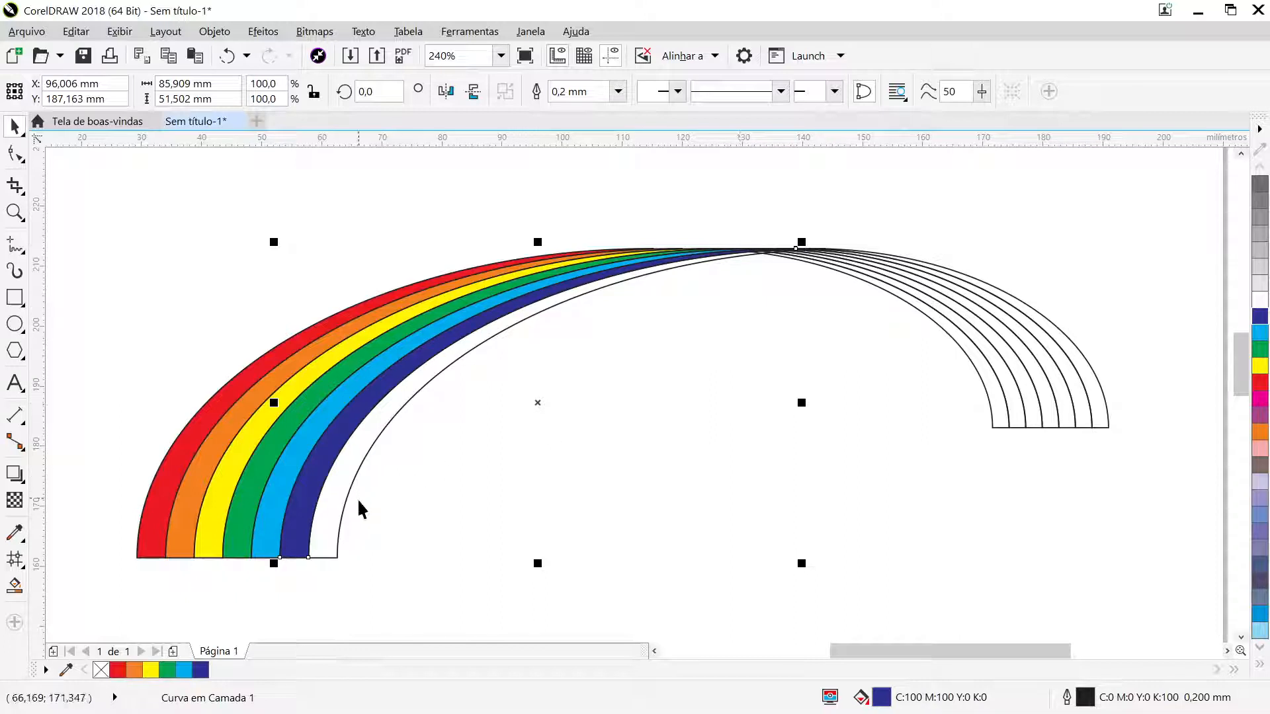
pyautogui.click(335, 492)
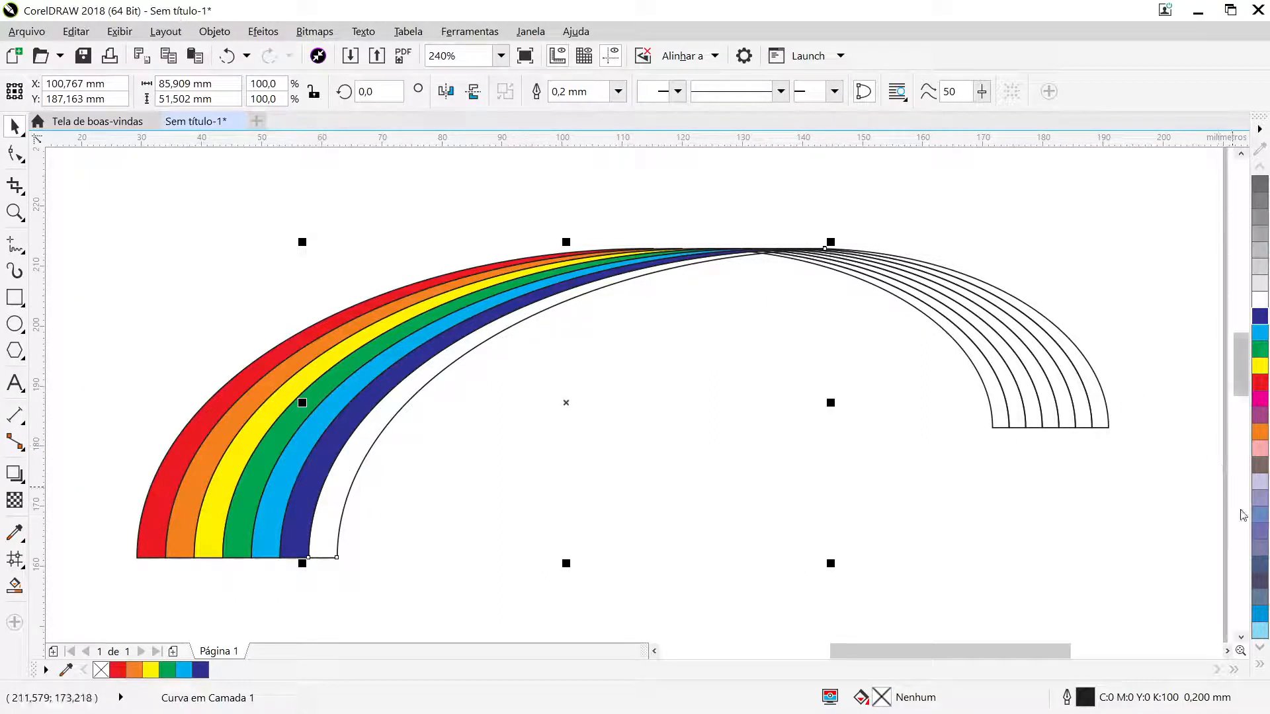
pyautogui.click(1258, 417)
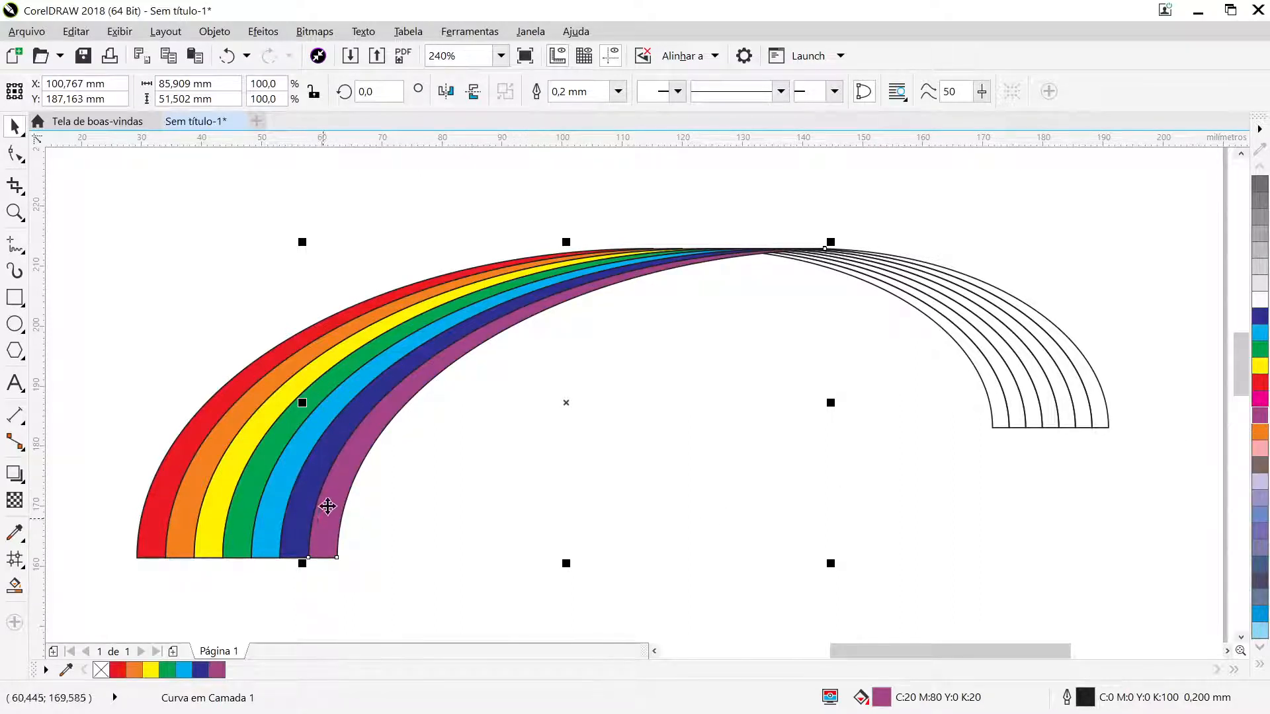
pyautogui.click(383, 546)
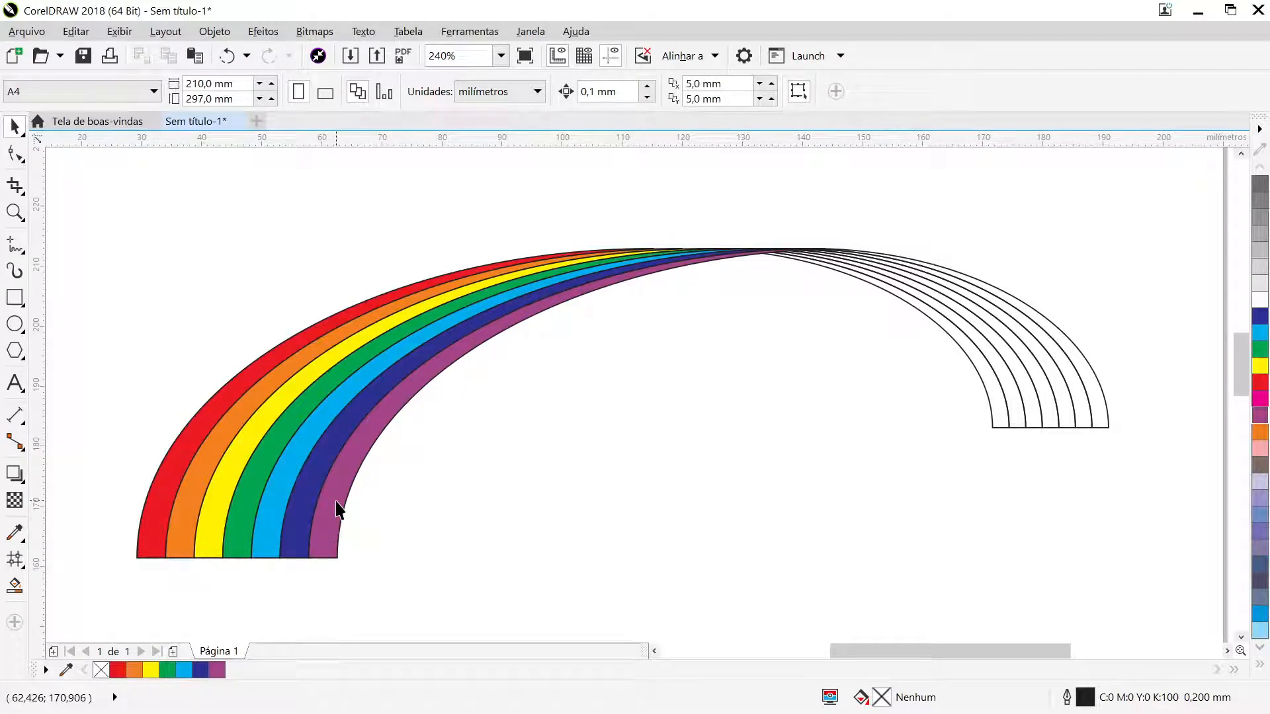
# Select all seven coloured bands of the left arc and remove their outlines
pyautogui.moveTo(109, 576); pyautogui.dragTo(875, 191)
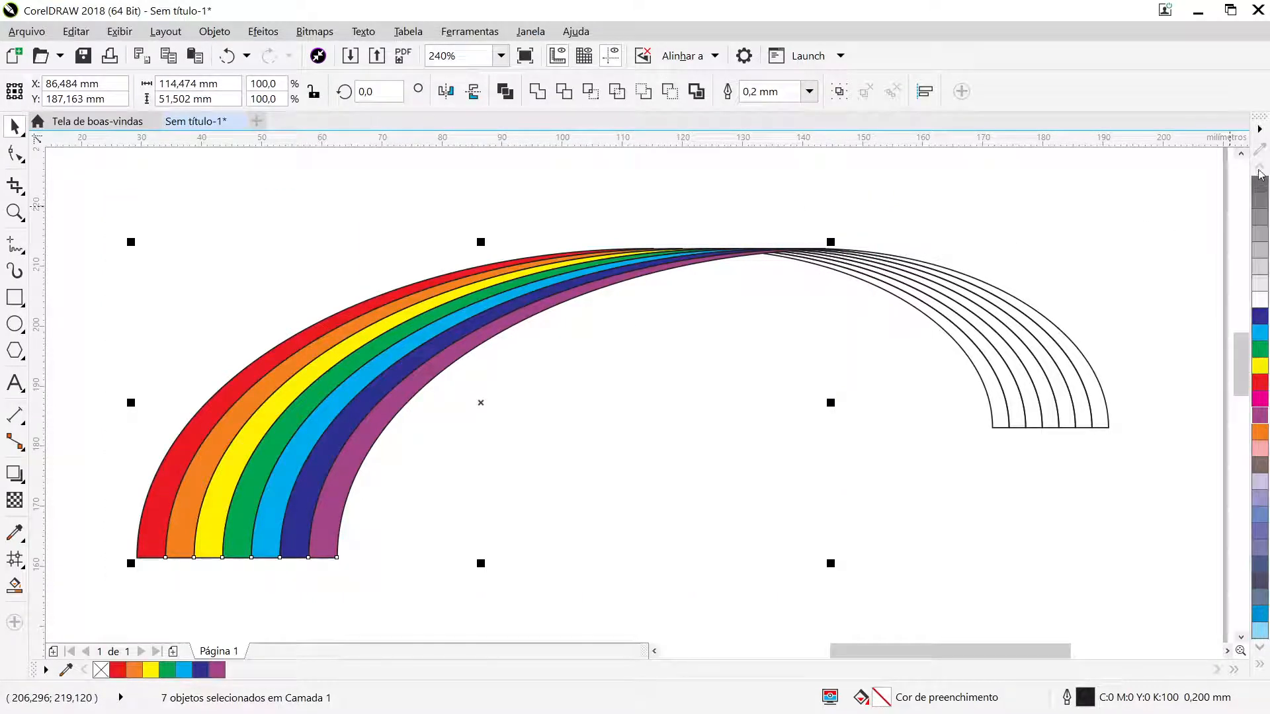
pyautogui.click(1260, 645)
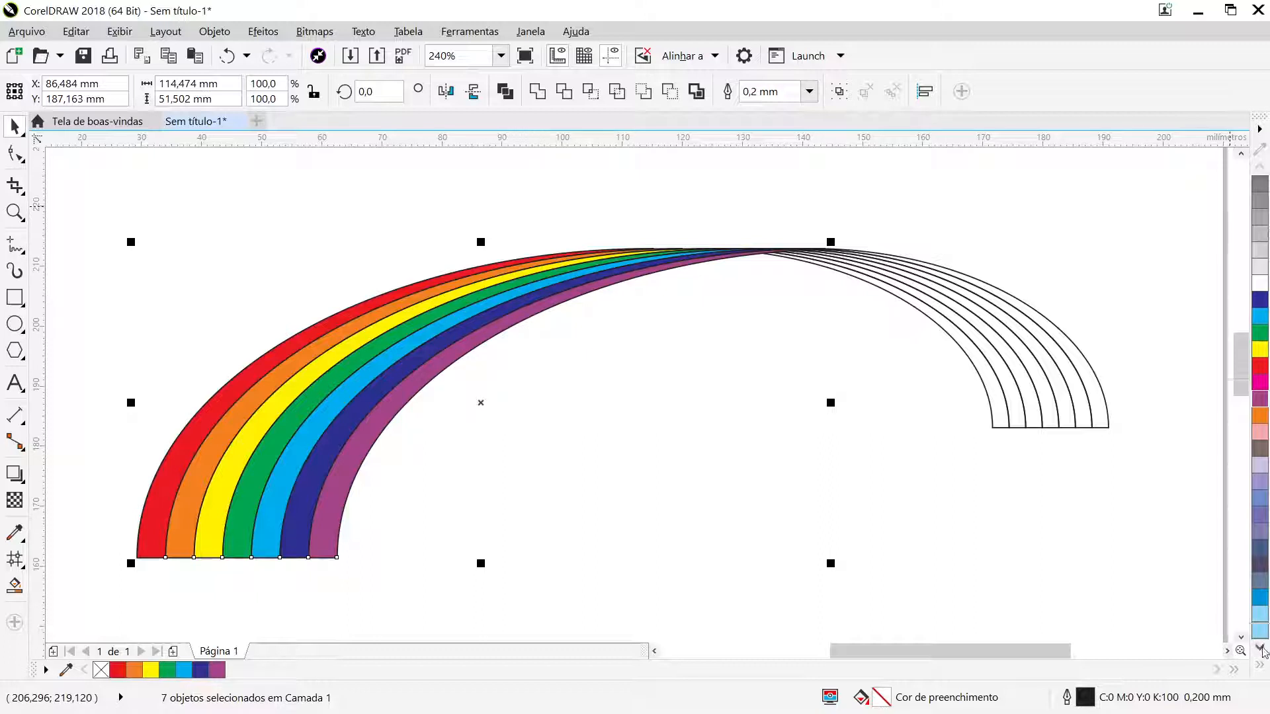
pyautogui.click(1260, 645)
pyautogui.click(1261, 168)
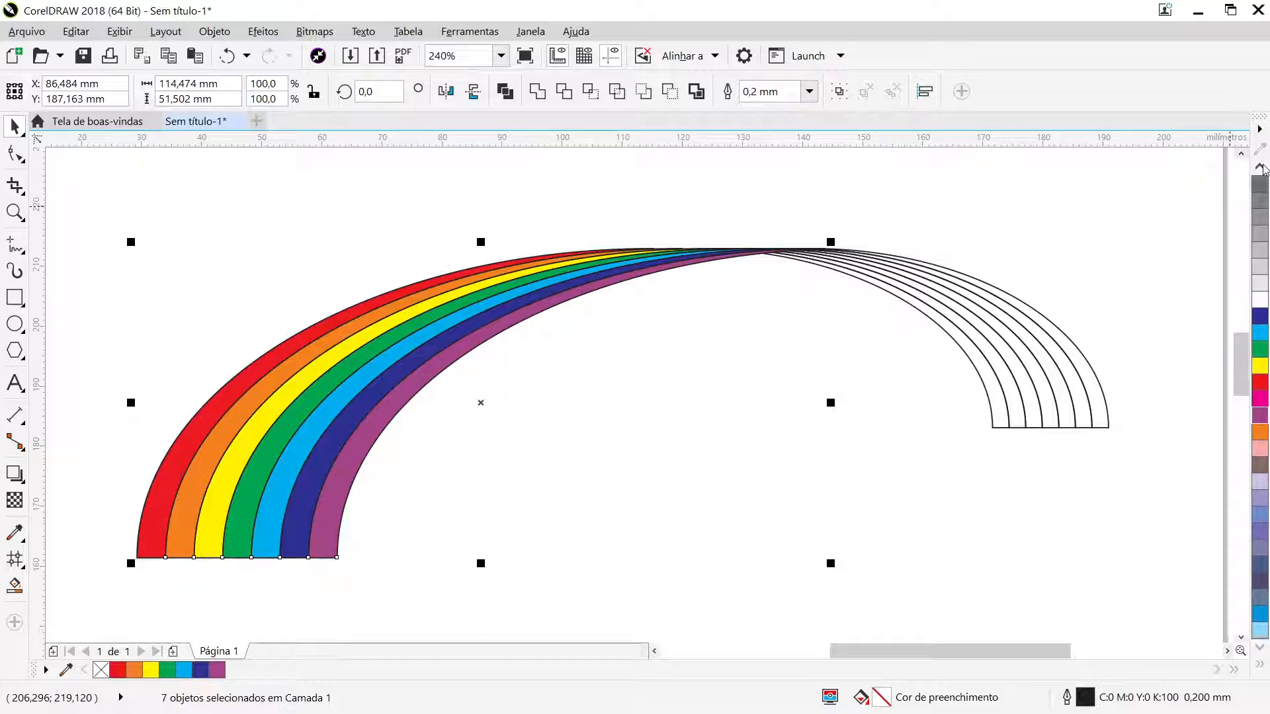
pyautogui.click(1260, 168)
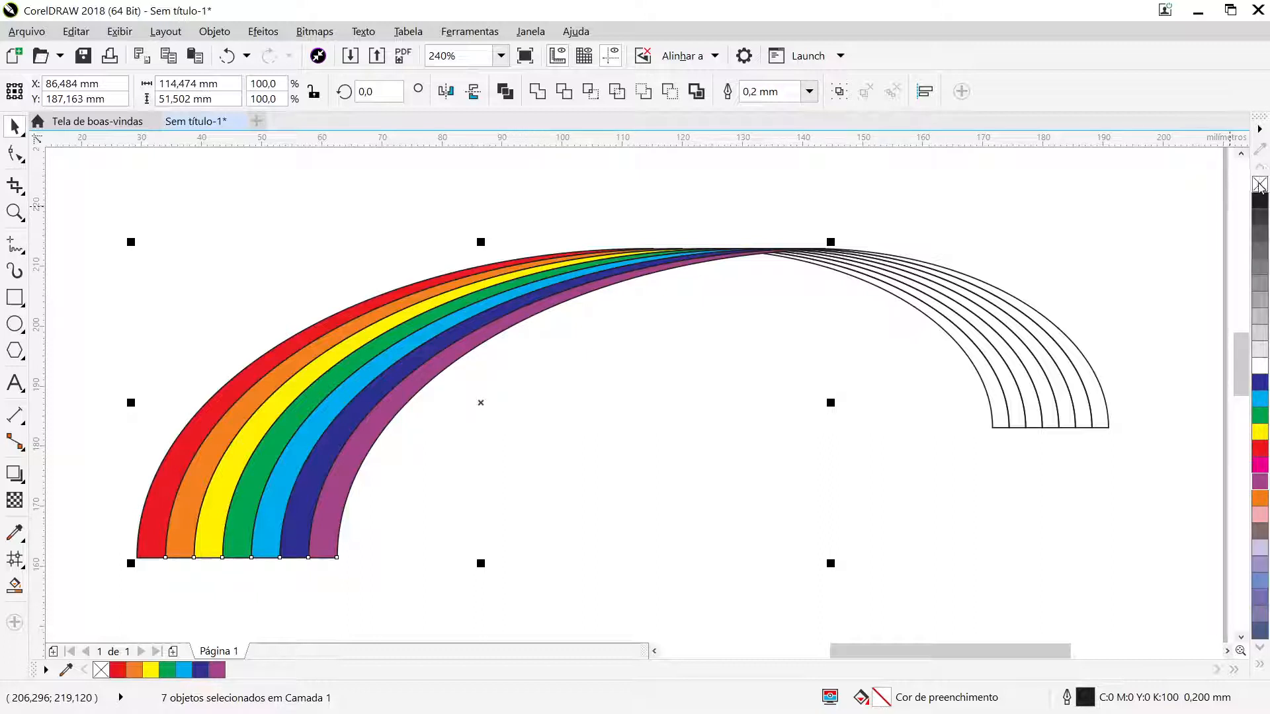
pyautogui.rightClick(1260, 184)
pyautogui.click(621, 469)
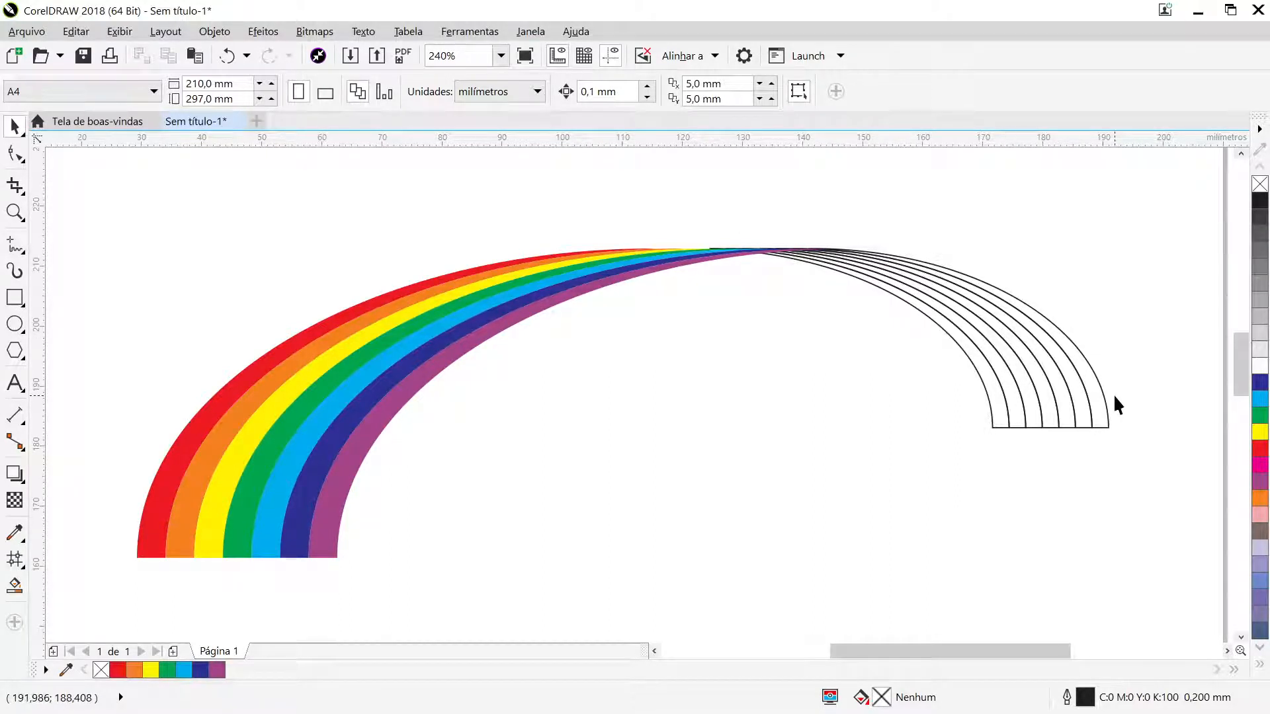
# Fill the three innermost bands of the smaller right arc with red, orange and yellow, starting from the inner edge
pyautogui.click(994, 421)
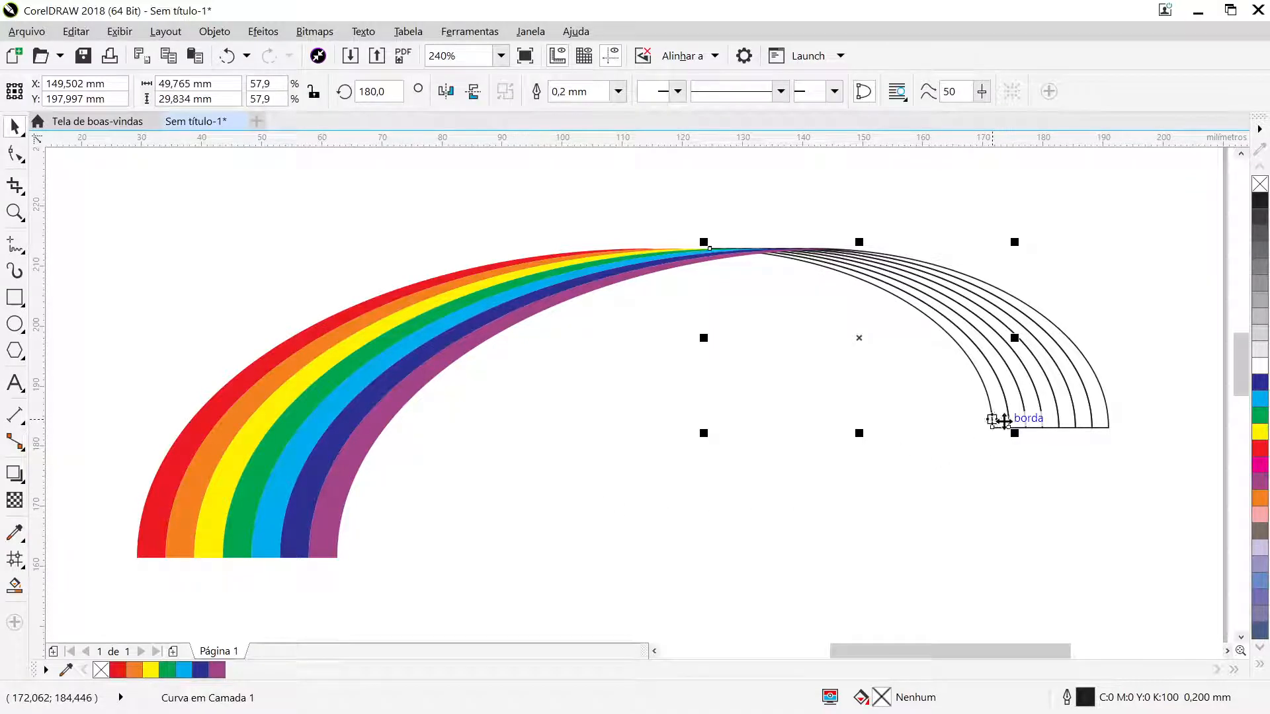
pyautogui.click(1256, 450)
pyautogui.click(1026, 428)
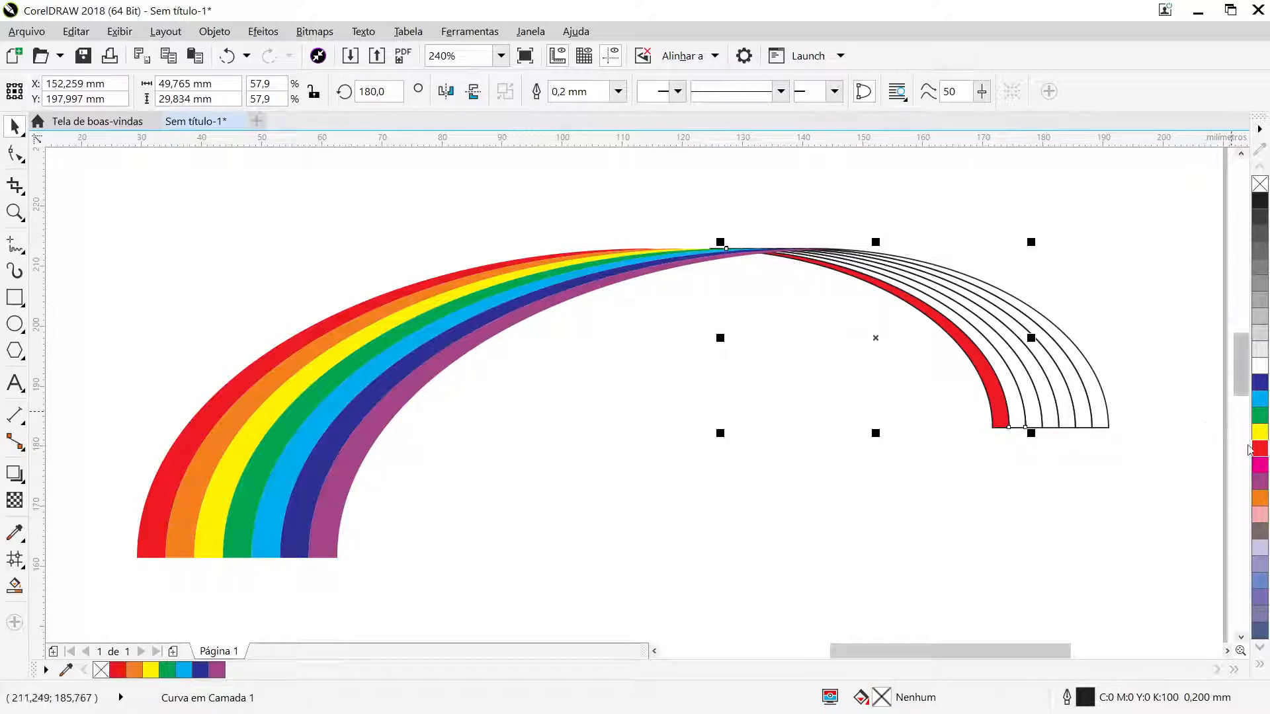
pyautogui.click(1260, 497)
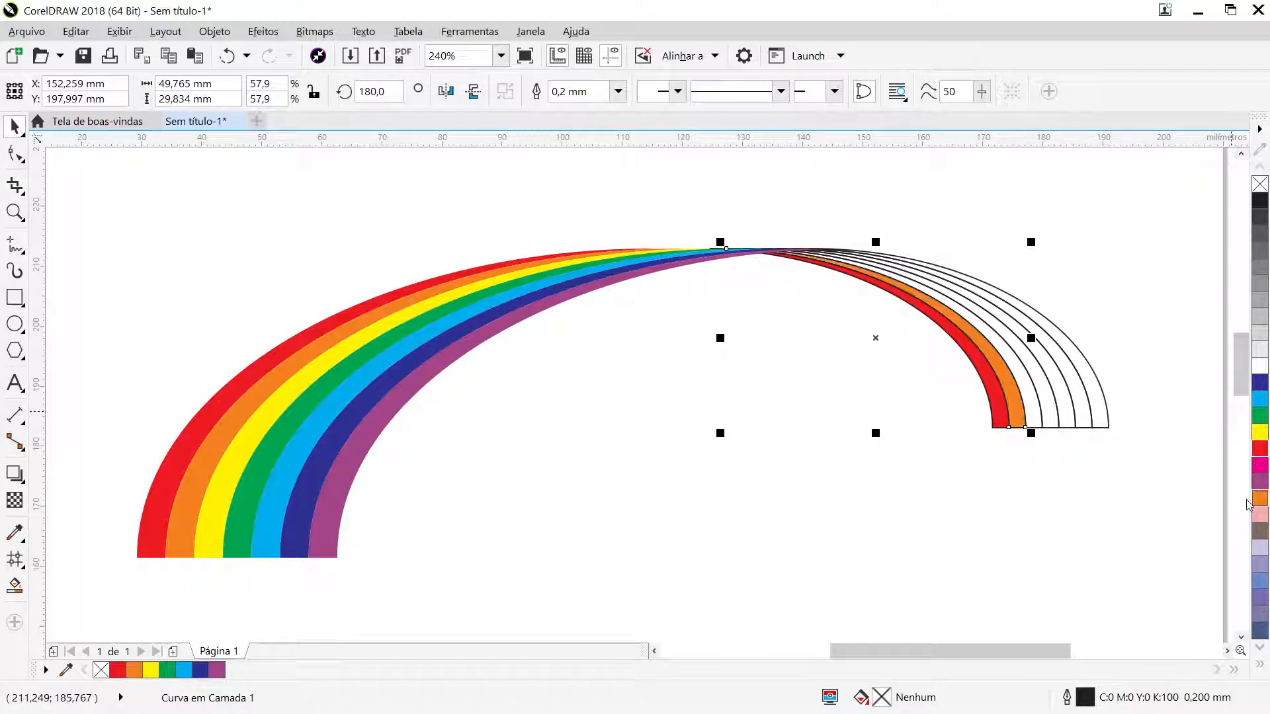
pyautogui.click(1036, 424)
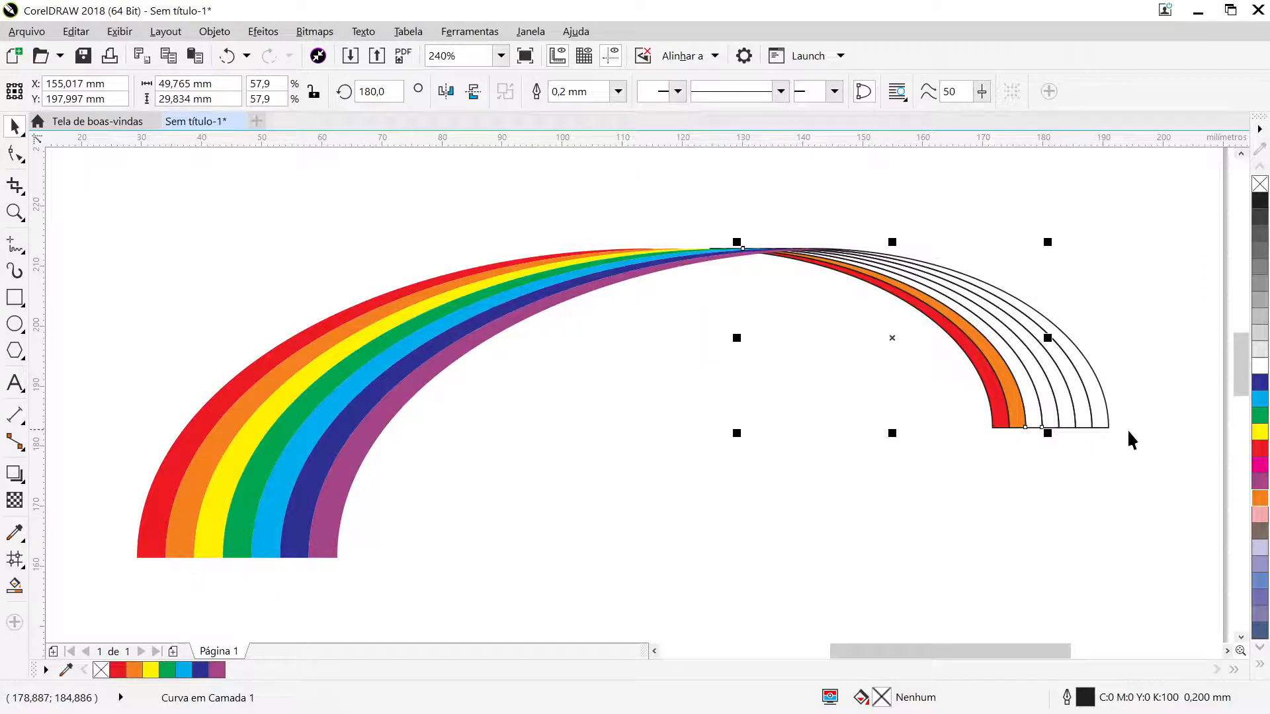
pyautogui.click(1261, 433)
# Fill the four outer bands of the right arc with green, cyan, blue and purple, working outward
pyautogui.click(1051, 411)
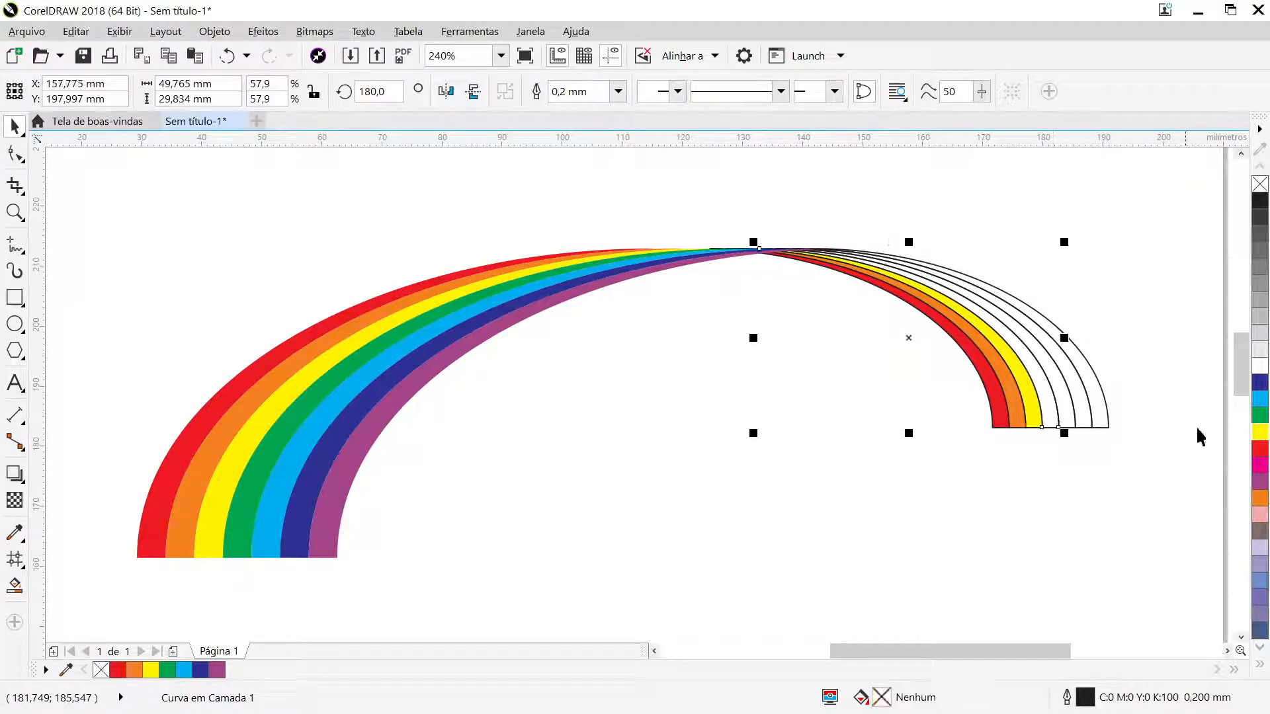
pyautogui.click(1259, 417)
pyautogui.click(1065, 423)
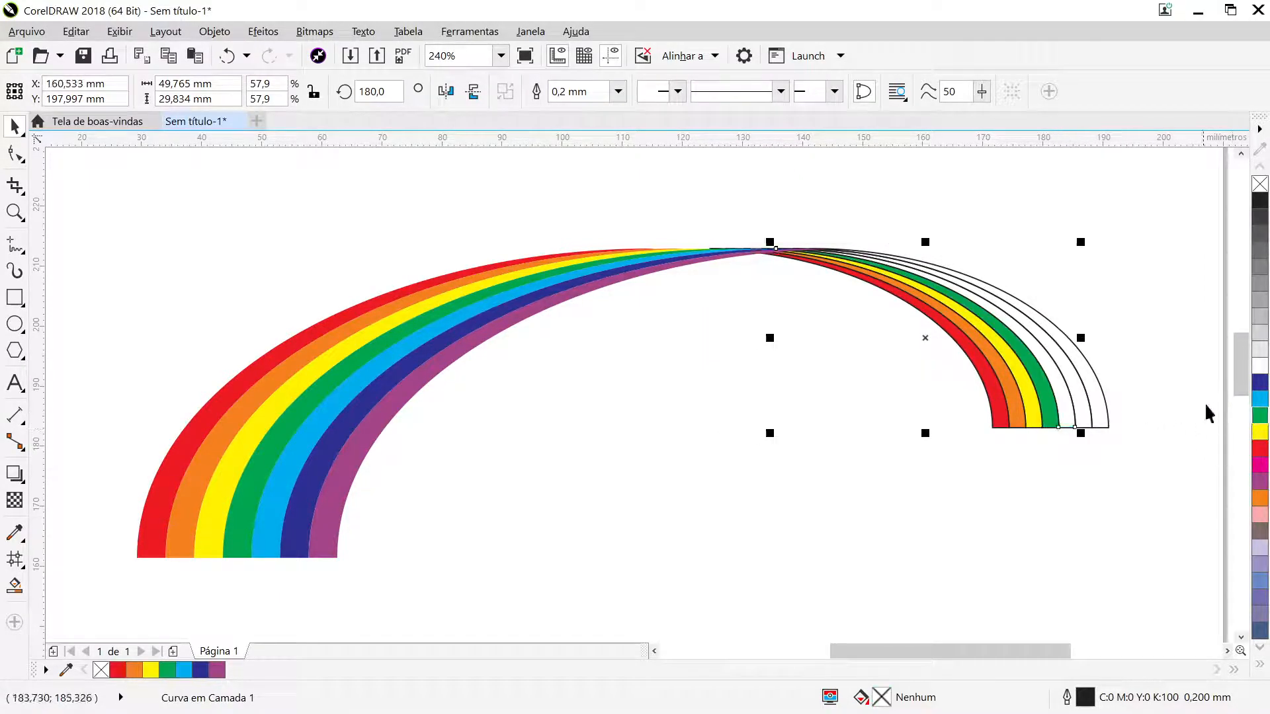
pyautogui.click(1259, 398)
pyautogui.click(1089, 411)
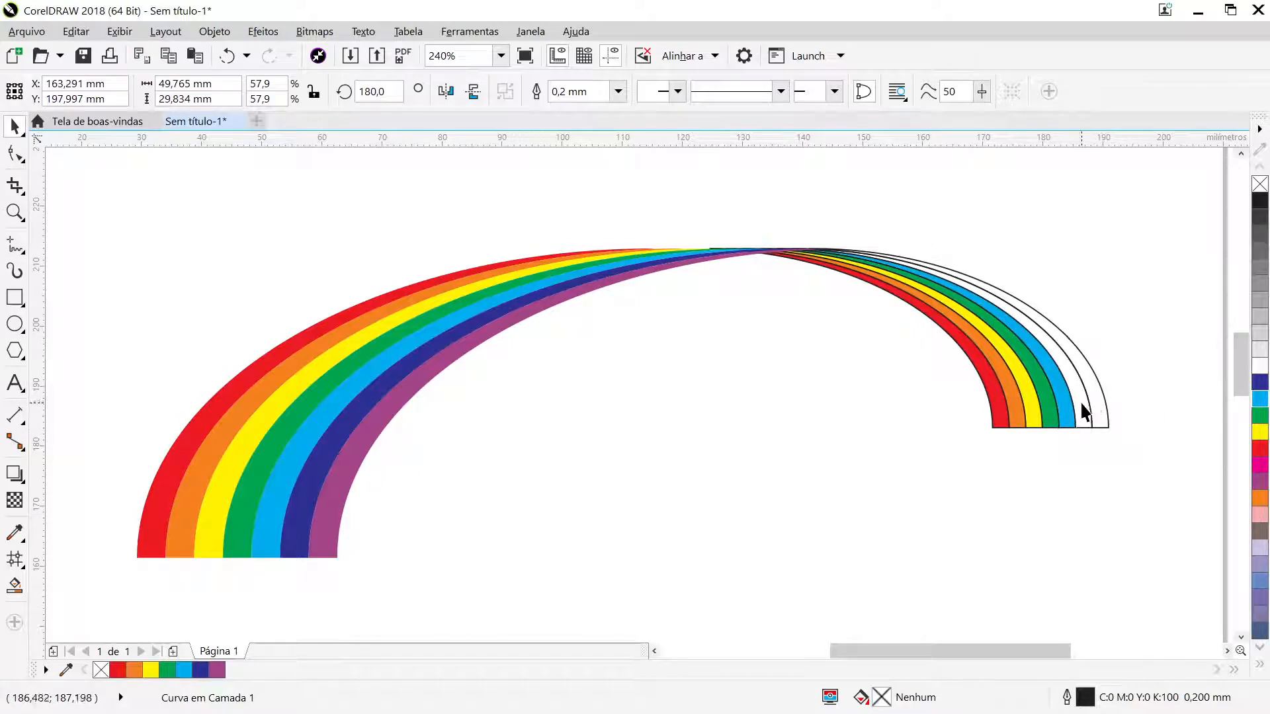
pyautogui.click(1260, 382)
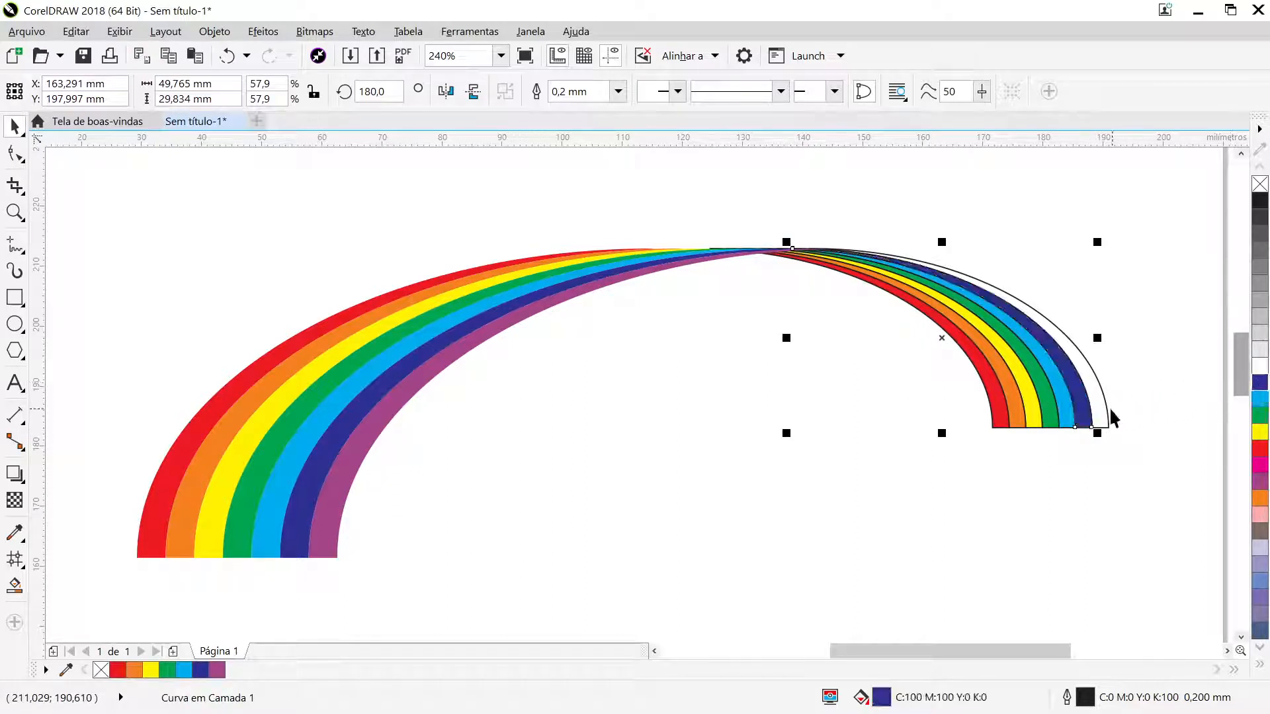
pyautogui.click(1106, 412)
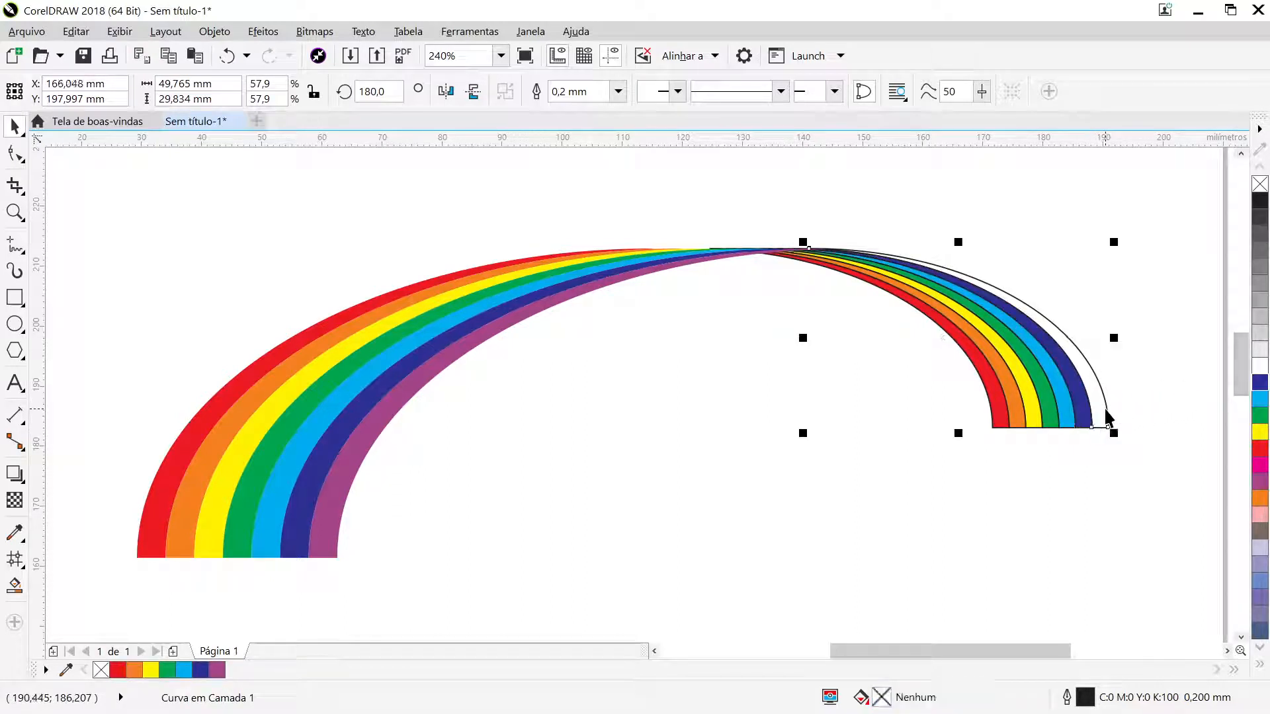
pyautogui.click(1251, 485)
# Select all seven bands of the right arc and remove their outlines
pyautogui.moveTo(1133, 447); pyautogui.dragTo(636, 206)
pyautogui.rightClick(1259, 183)
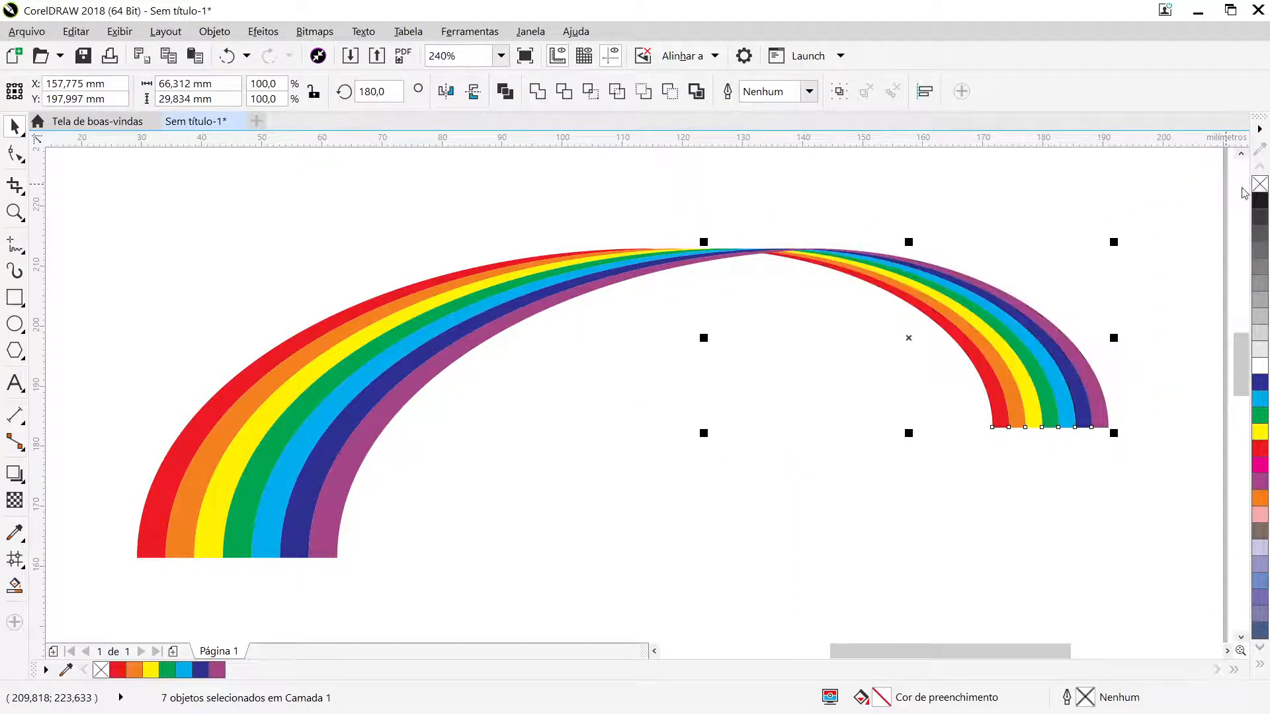
pyautogui.click(1100, 256)
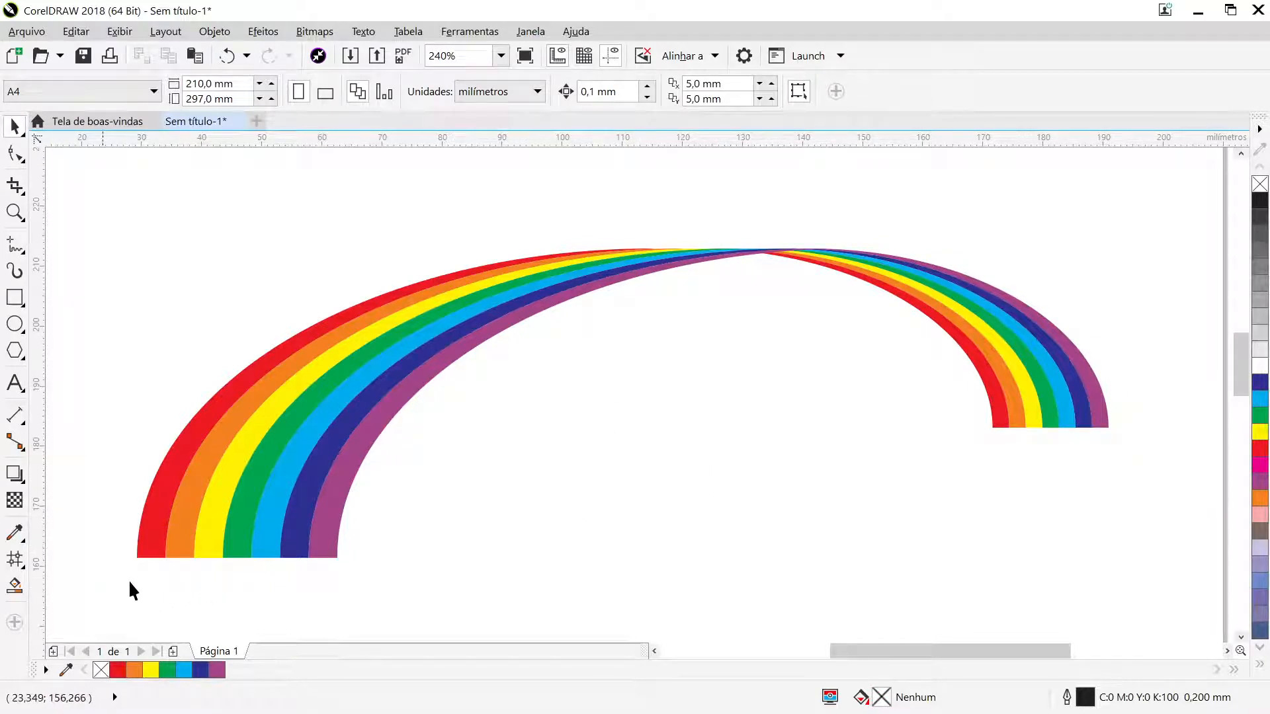
# Select both arcs together and narrow the rainbow about its centre to about 133 mm wide, keeping its height
pyautogui.moveTo(130, 582); pyautogui.dragTo(1133, 289)
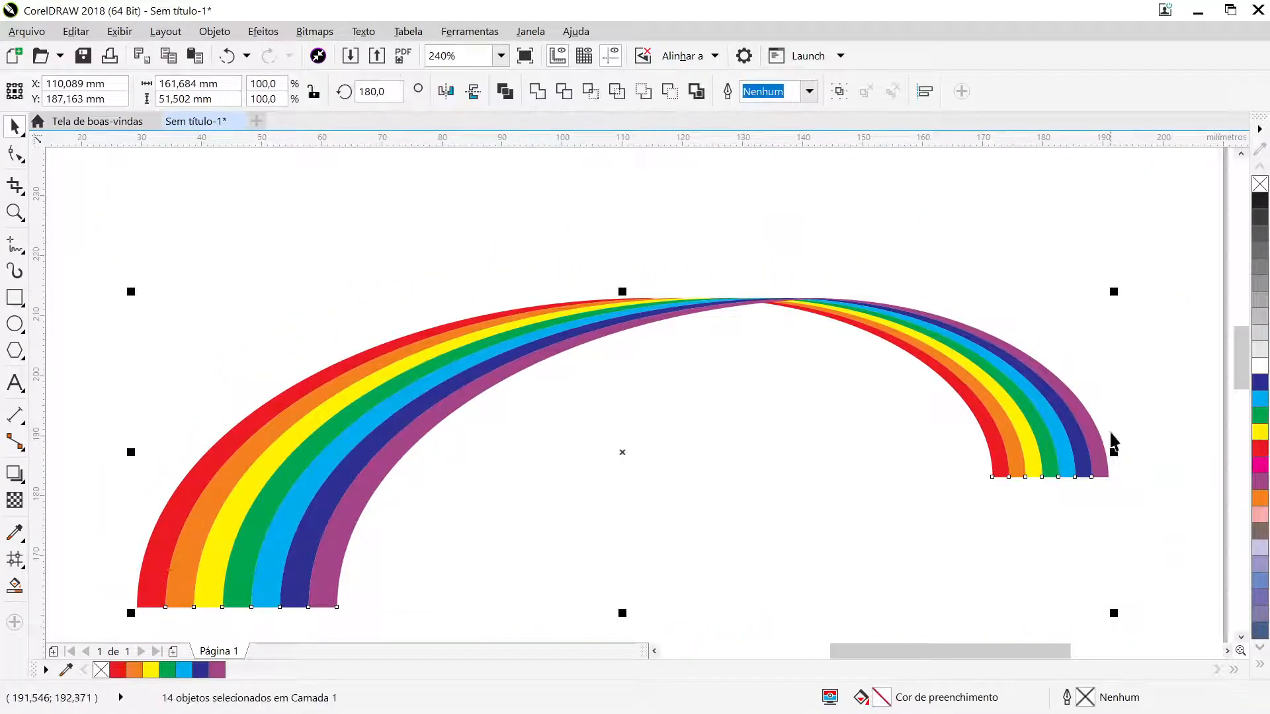
pyautogui.moveTo(1114, 453); pyautogui.dragTo(1025, 448)
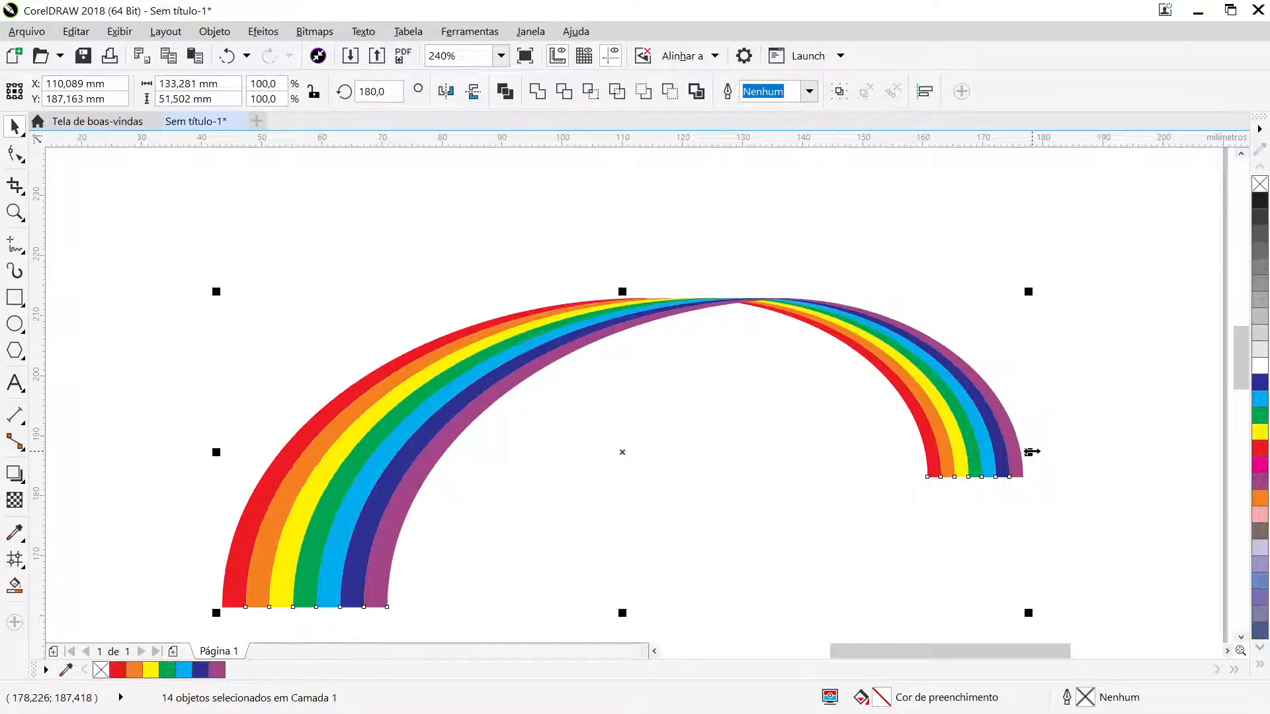
pyautogui.click(1090, 529)
pyautogui.click(1240, 638)
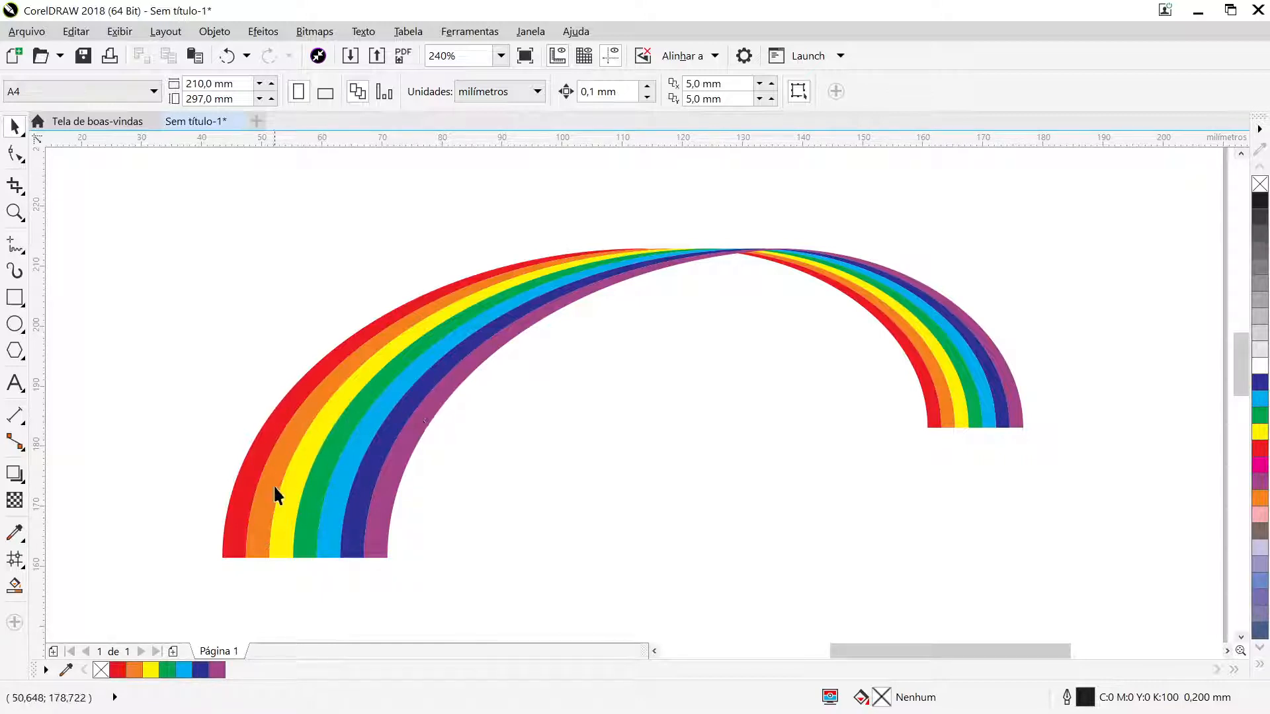
# Select the seven bands of the left arc and group them
pyautogui.moveTo(203, 586); pyautogui.dragTo(843, 176)
pyautogui.click(232, 584)
pyautogui.moveTo(190, 578); pyautogui.dragTo(902, 176)
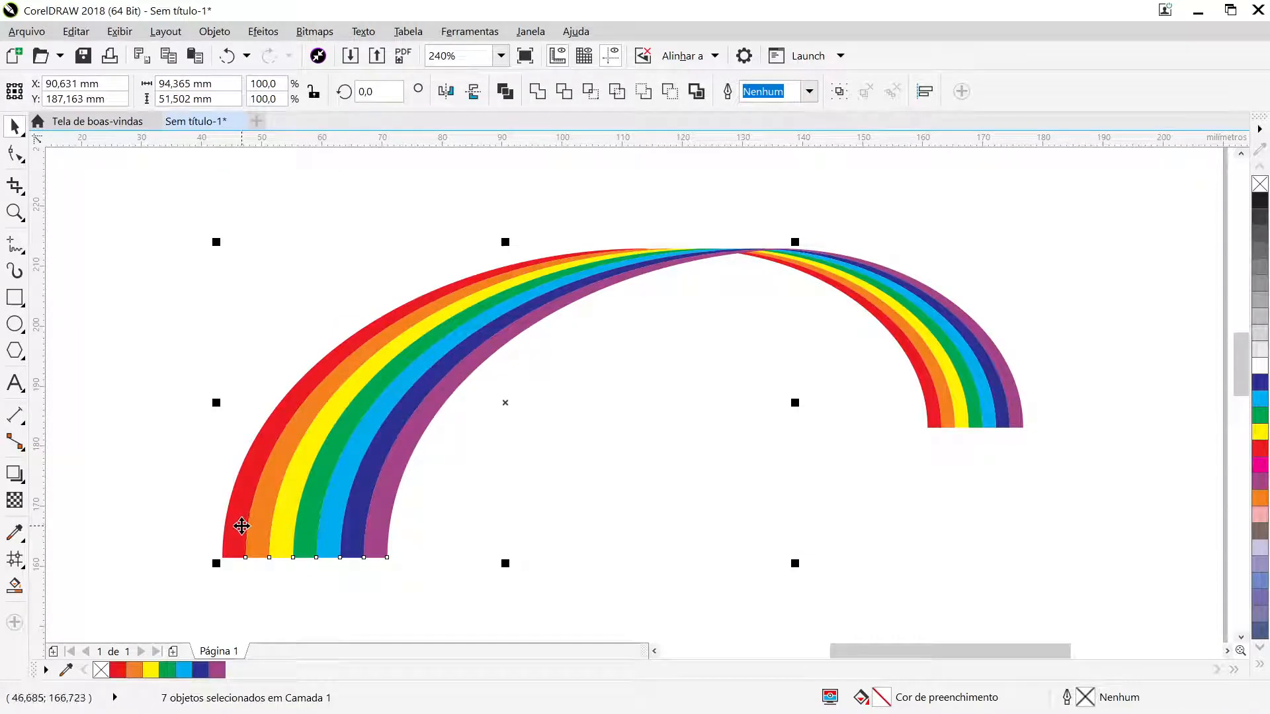
pyautogui.hotkey('ctrl', 'g')
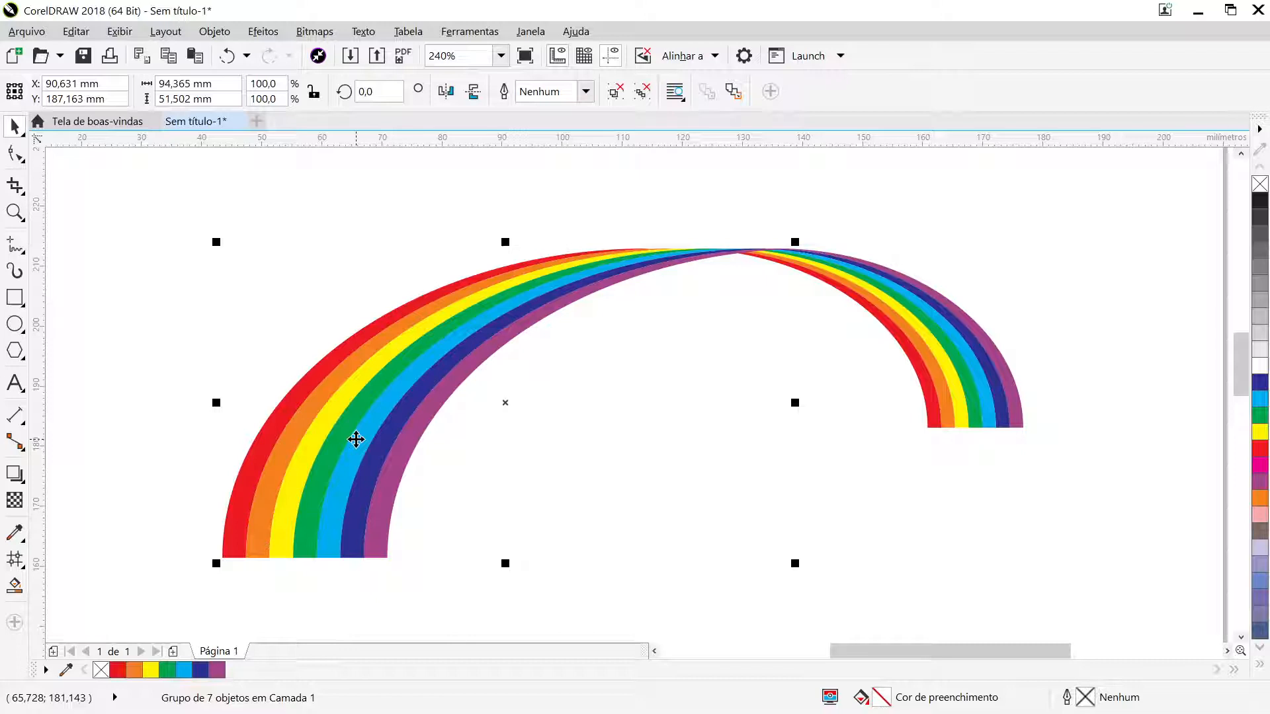
# Apply a uniform transparency of 50 to the left arc's group
pyautogui.click(14, 501)
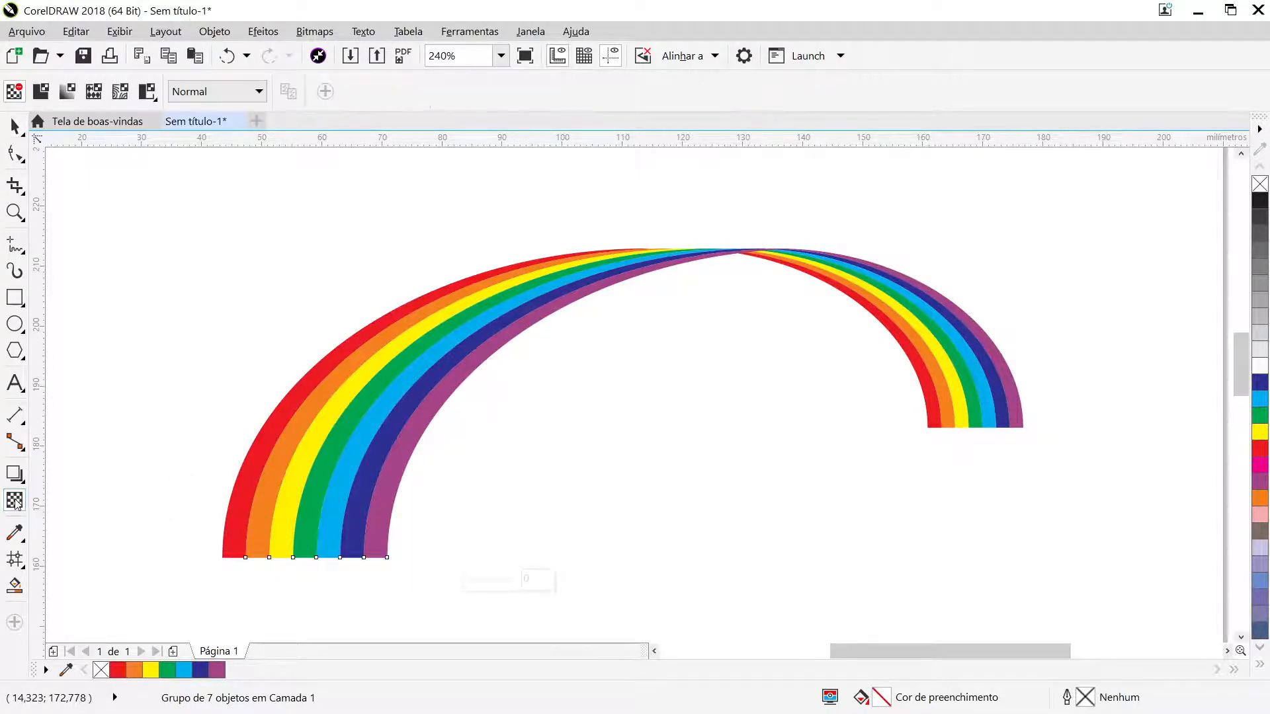
pyautogui.click(37, 94)
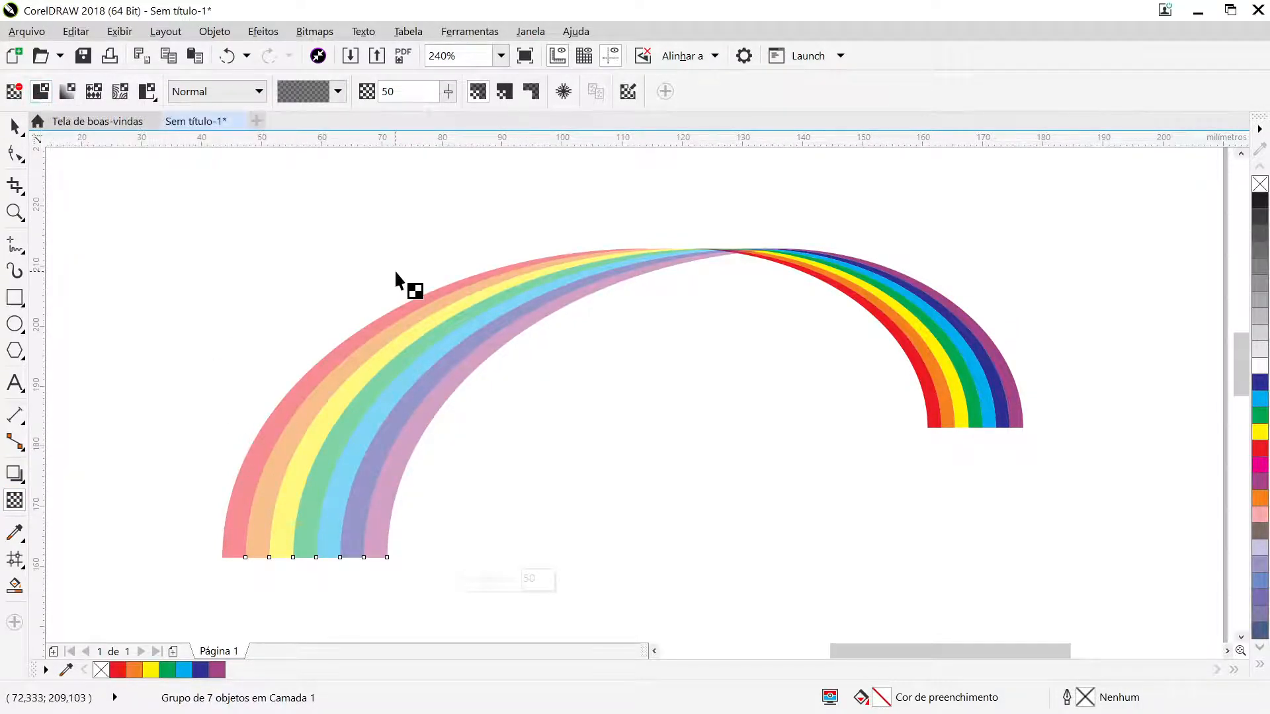
pyautogui.click(15, 126)
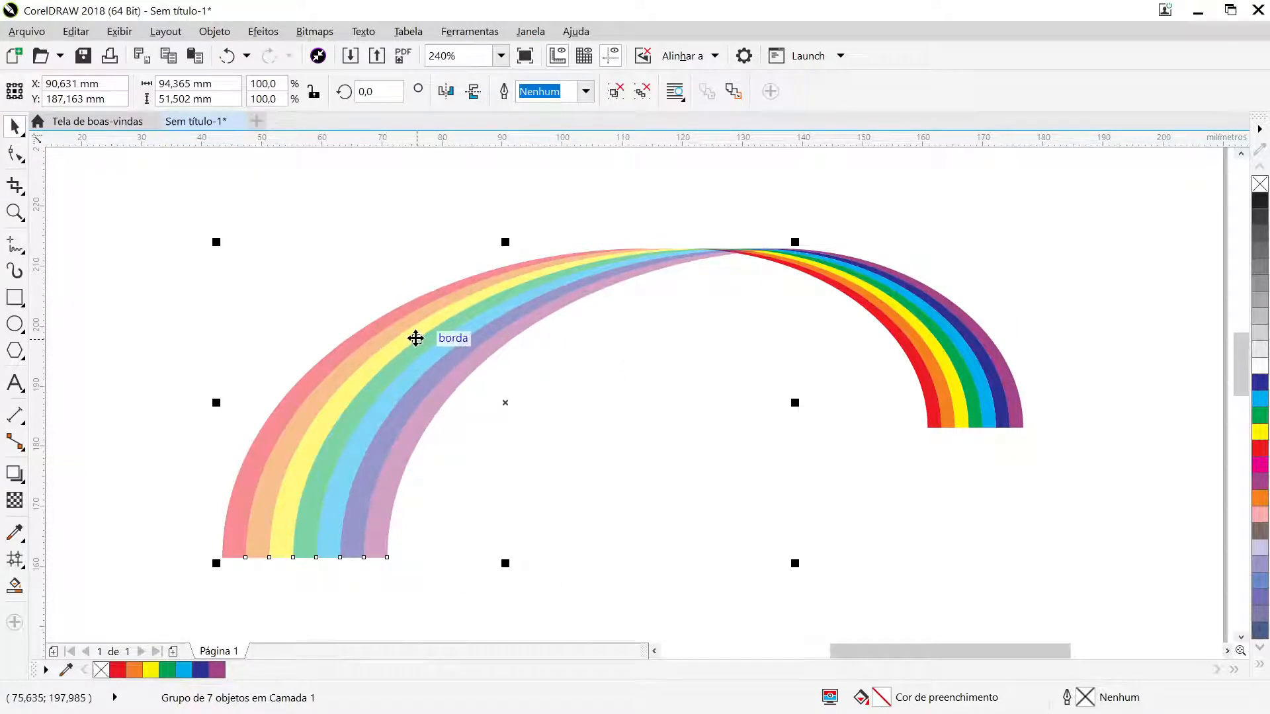
# Duplicate the semi-transparent left arc in place, shift the copy about 0.9 mm right, and duplicate that copy in place
pyautogui.hotkey('ctrl', 'v')
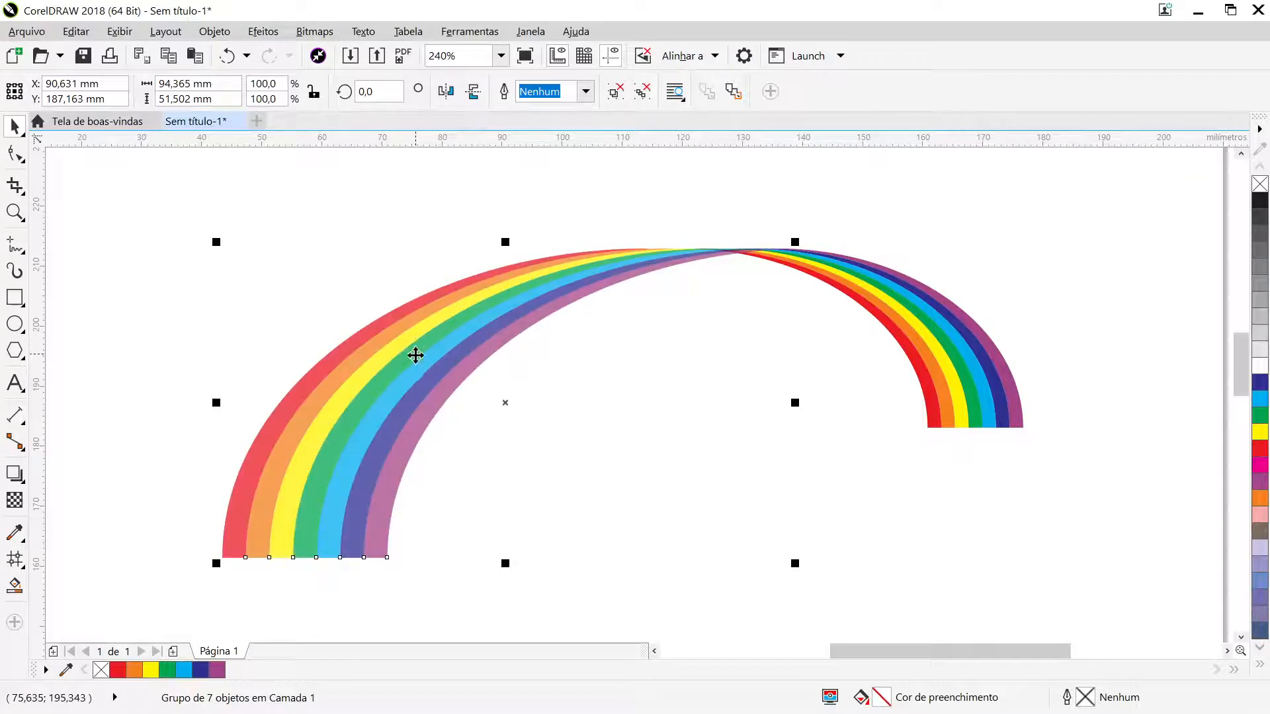
pyautogui.moveTo(404, 440); pyautogui.dragTo(418, 446)
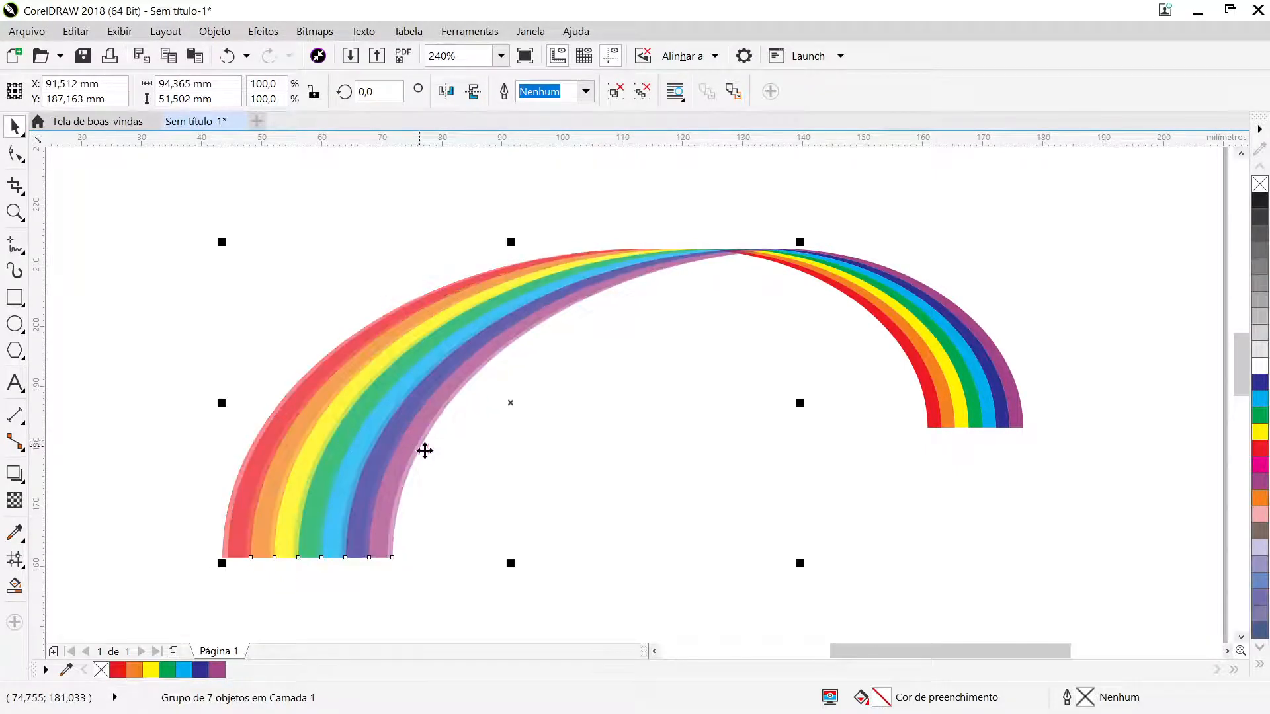
pyautogui.click(507, 465)
pyautogui.click(443, 399)
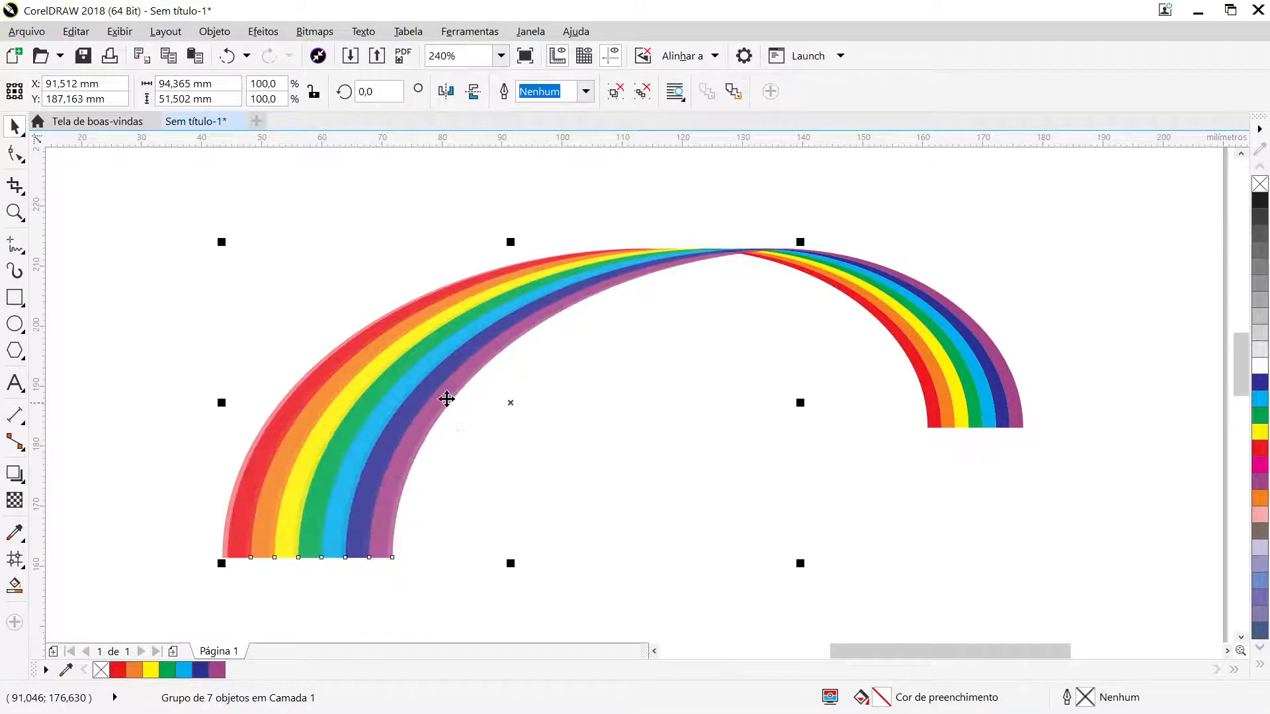
# Move the newest copy of the left arc about 1.9 mm to the left
pyautogui.moveTo(439, 400); pyautogui.dragTo(428, 407)
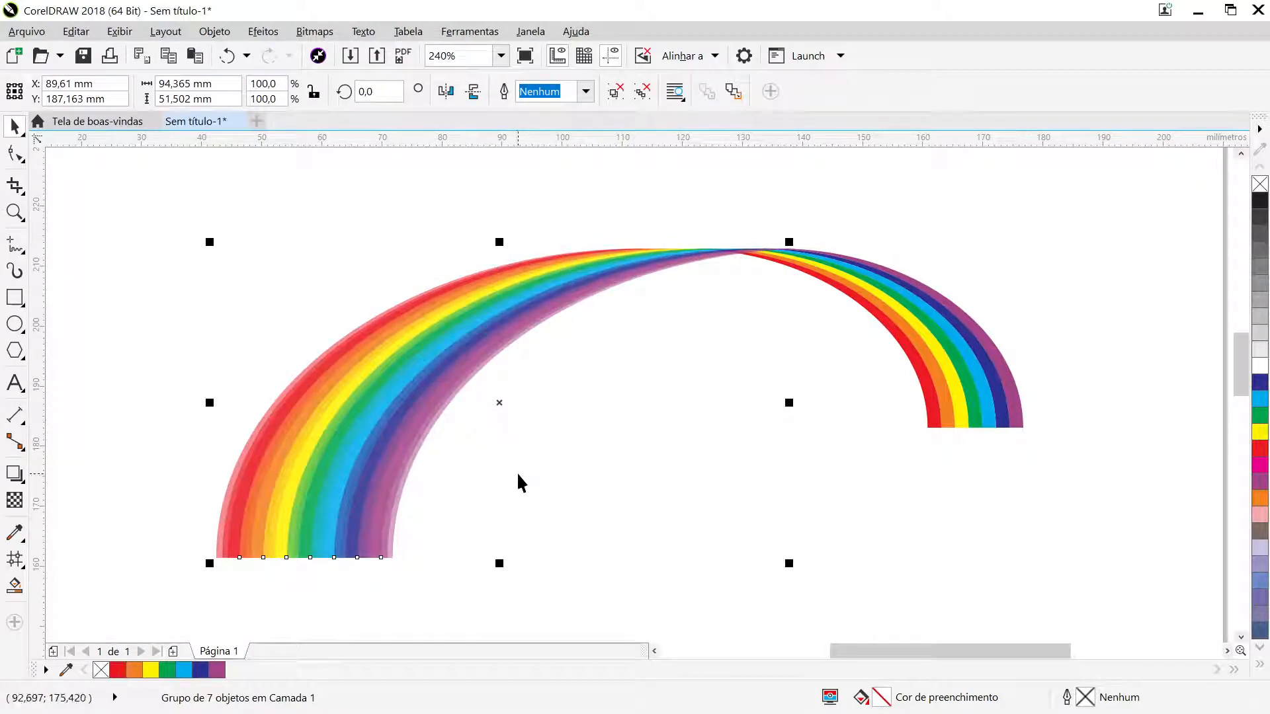
pyautogui.click(491, 503)
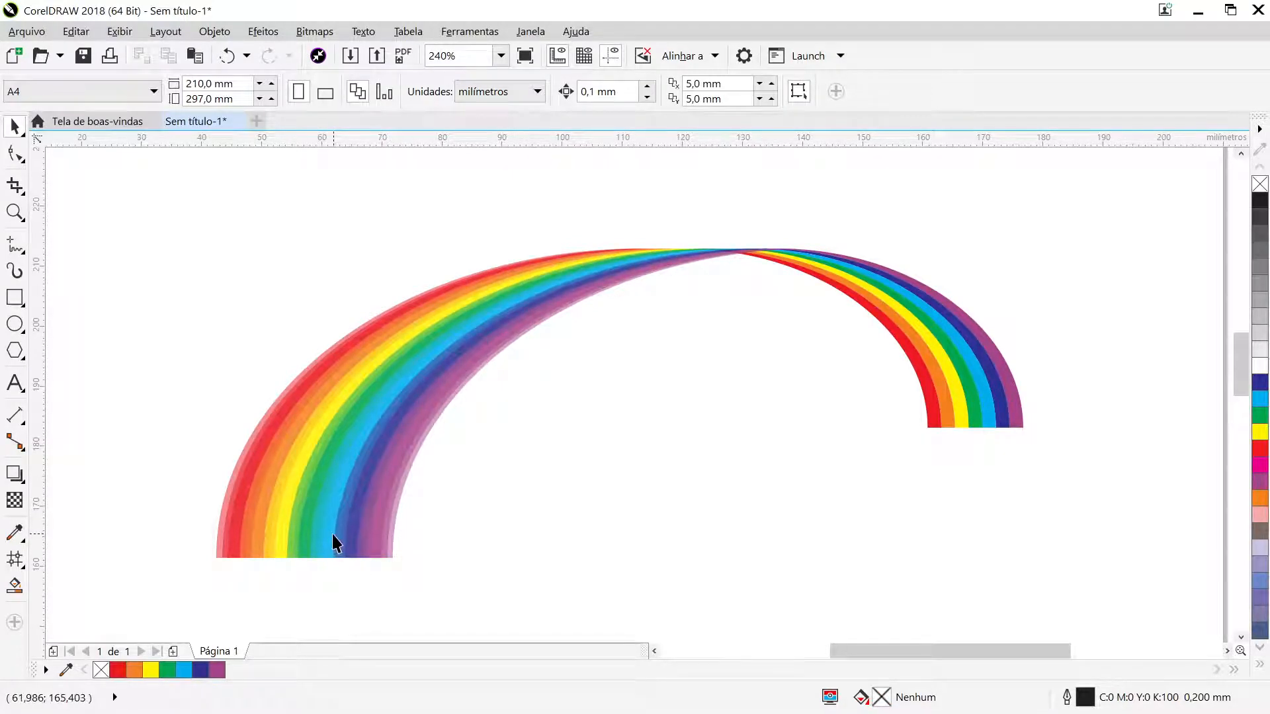
pyautogui.click(323, 517)
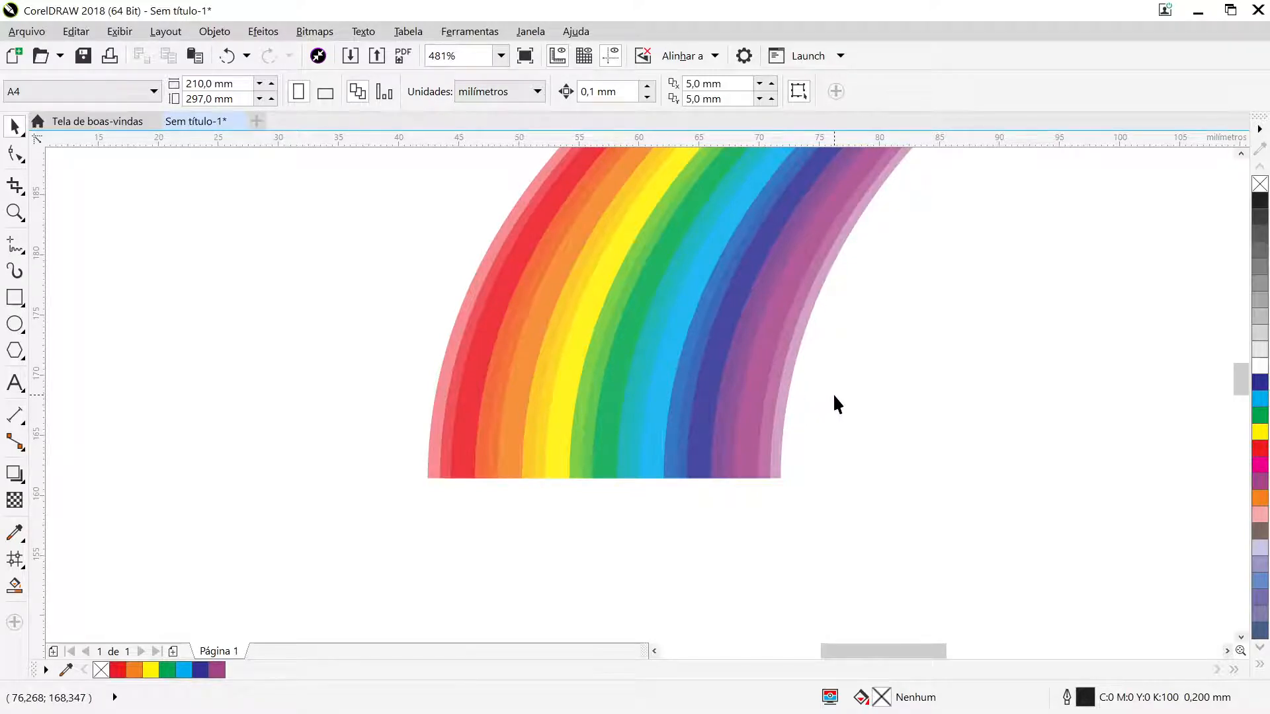
pyautogui.scroll(-2, 832, 392)
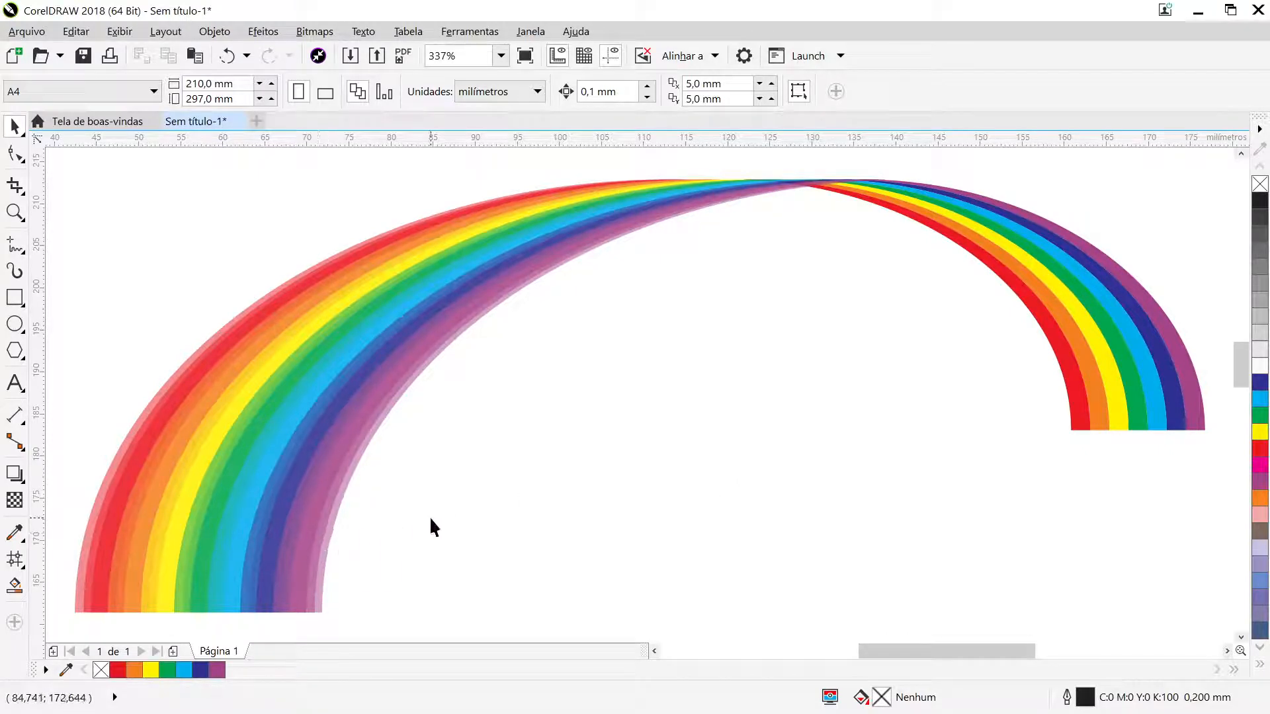
# Undo the offset copies of the left arc, returning to its single semi-transparent group
pyautogui.click(227, 56)
pyautogui.click(229, 57)
pyautogui.click(229, 57)
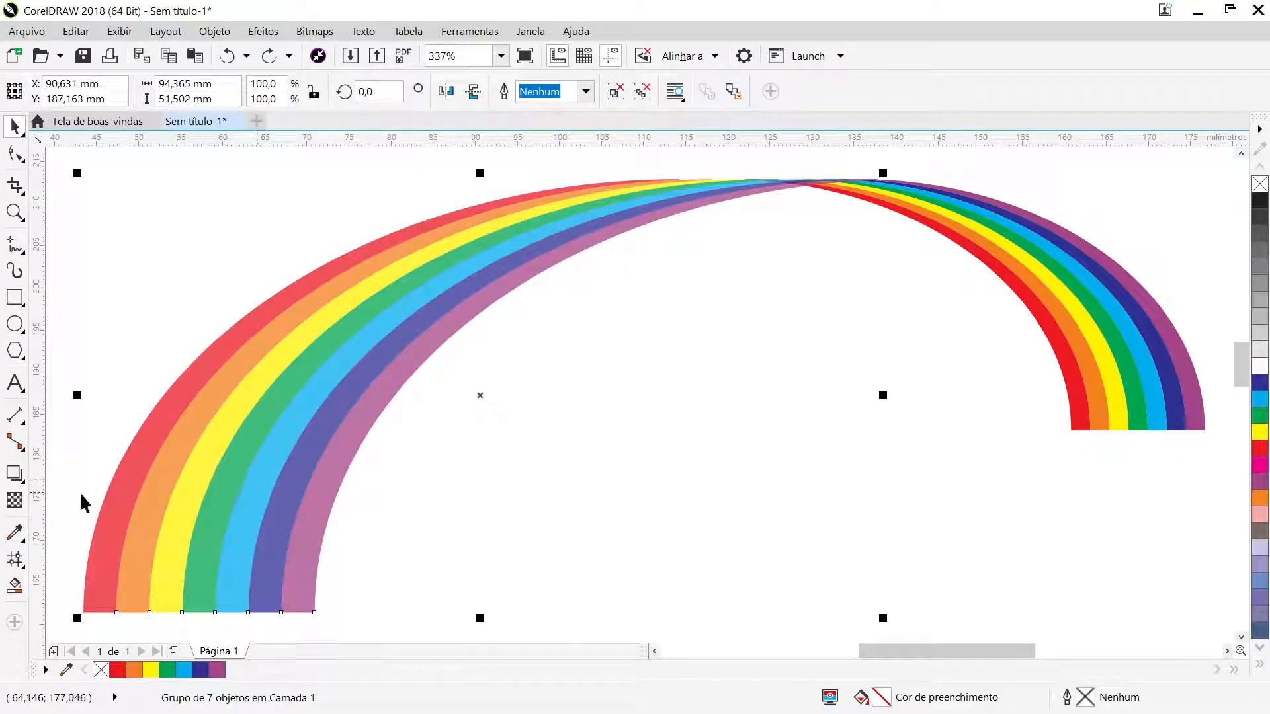
# Apply a vertical linear transparency to the left arc from near its base upward, with the upper node at 50
pyautogui.click(17, 502)
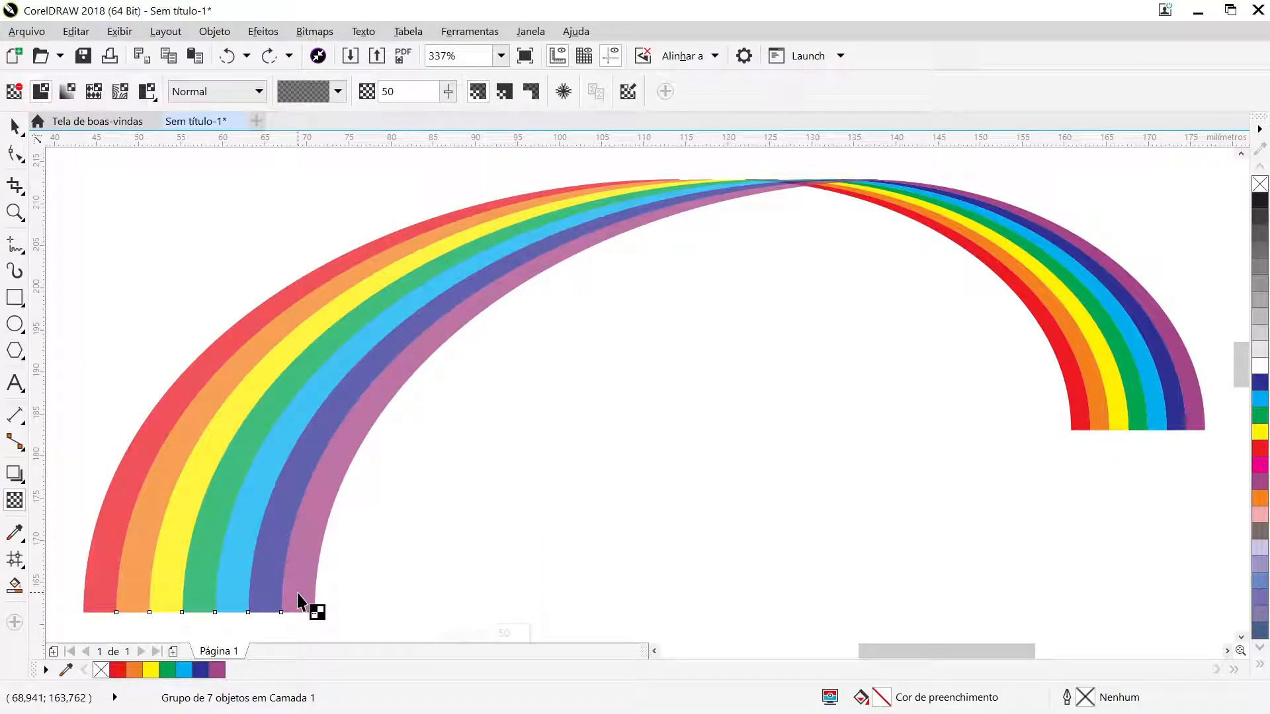
pyautogui.moveTo(298, 593); pyautogui.dragTo(298, 248)
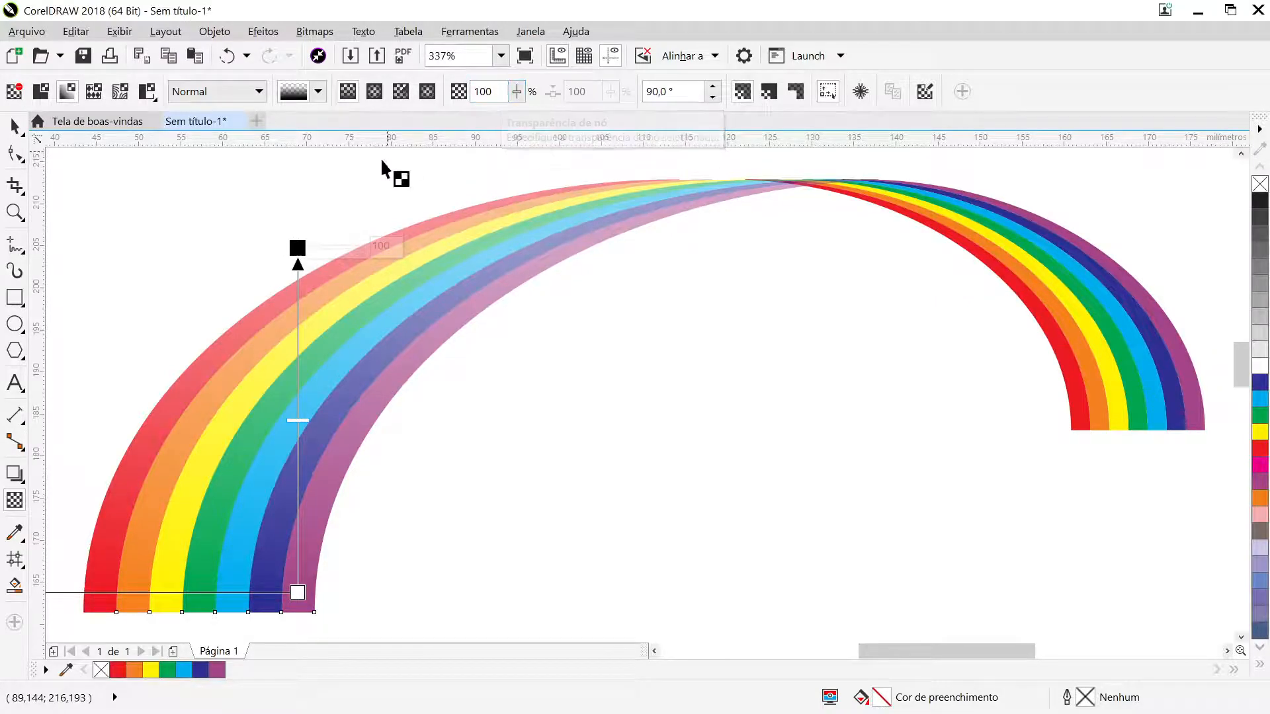
pyautogui.click(489, 88)
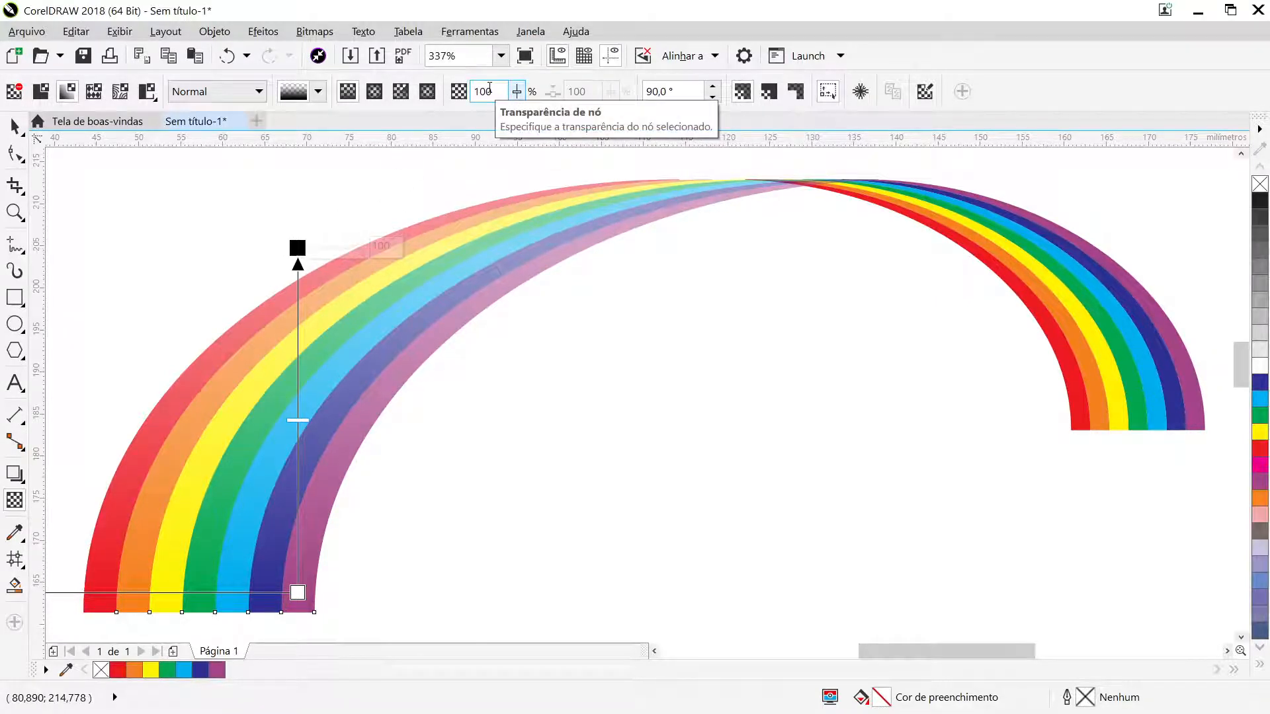
pyautogui.doubleClick(489, 90)
pyautogui.write('50')
pyautogui.press('Return')
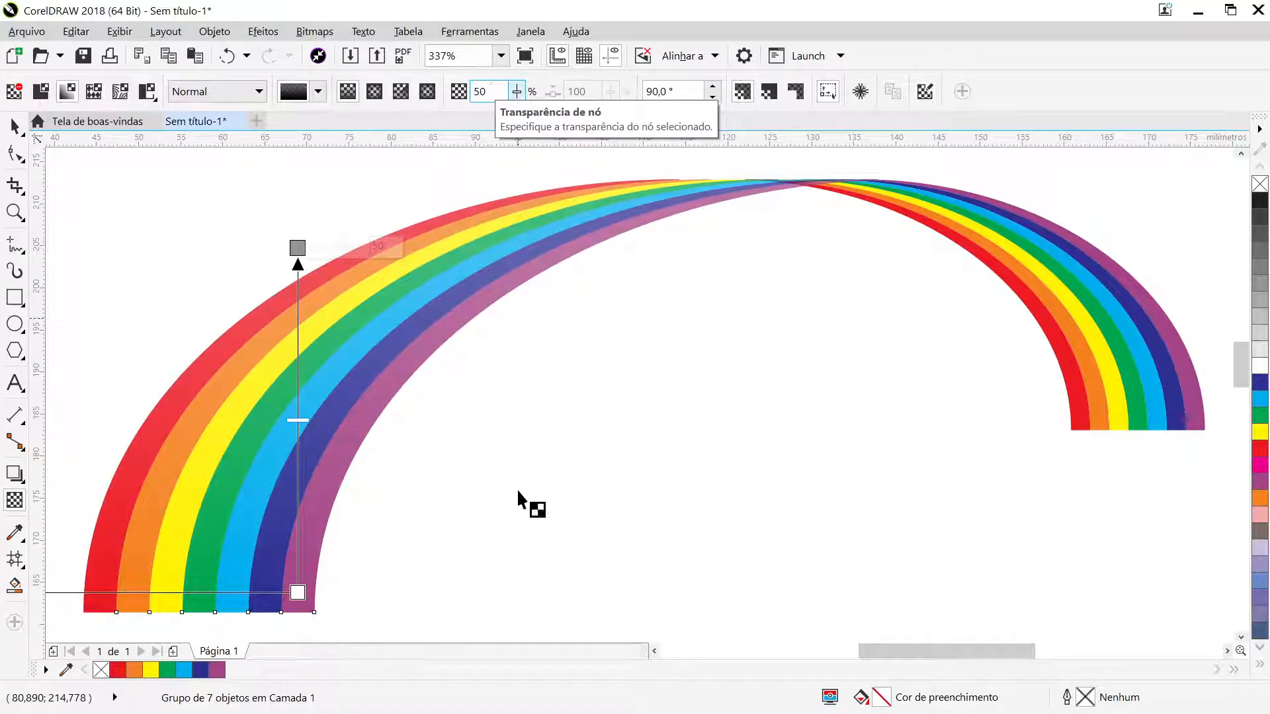
# Set the transparency of the node at the left arc's base to 100 and deselect the arc
pyautogui.click(297, 592)
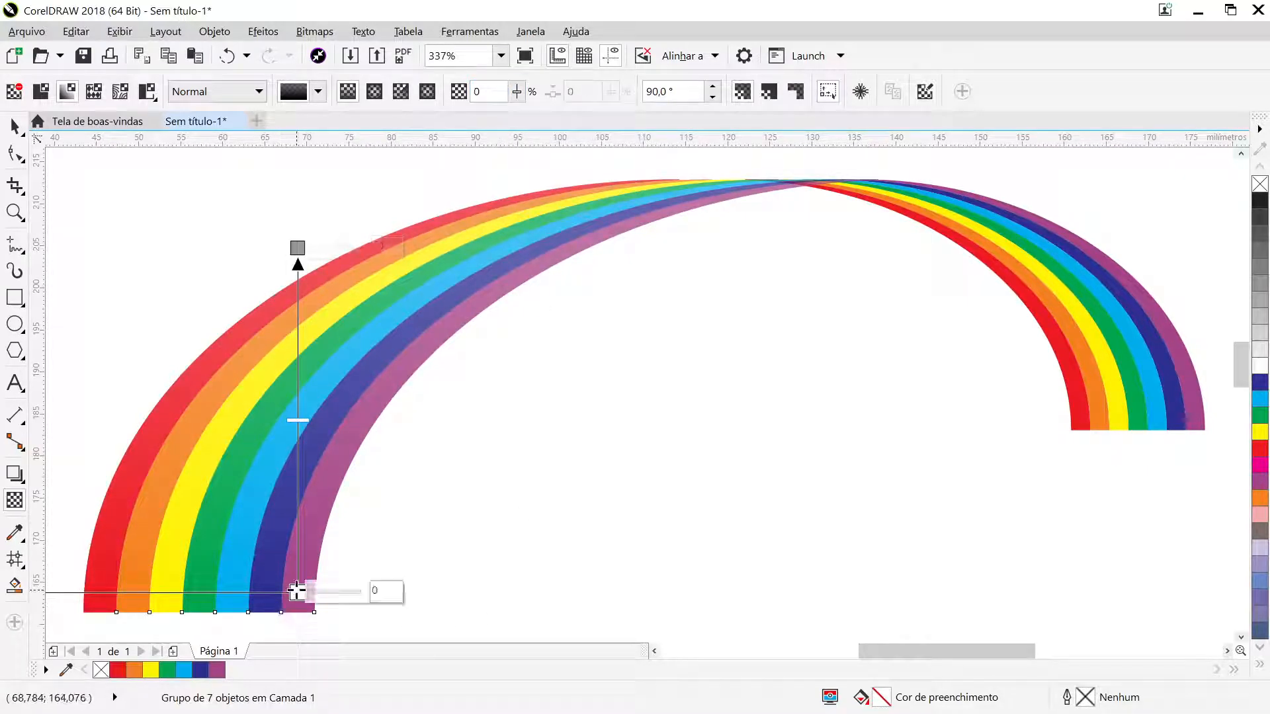
pyautogui.doubleClick(492, 92)
pyautogui.write('100')
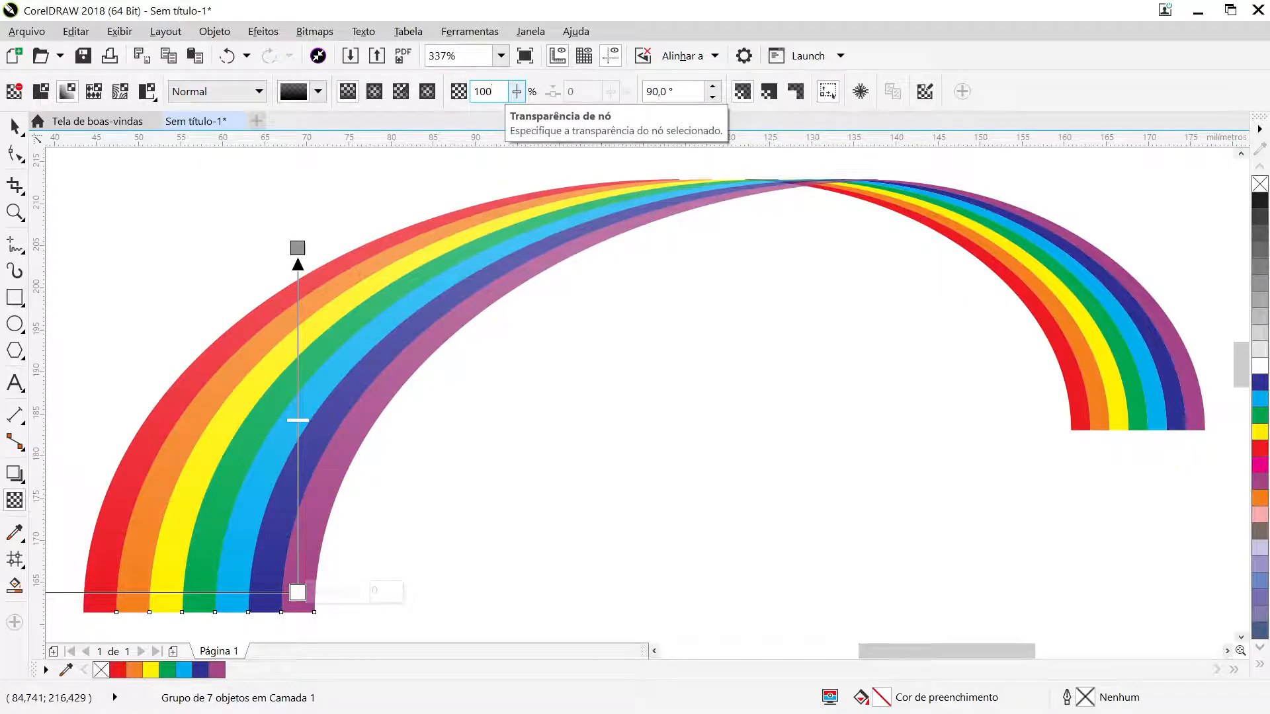
pyautogui.press('Return')
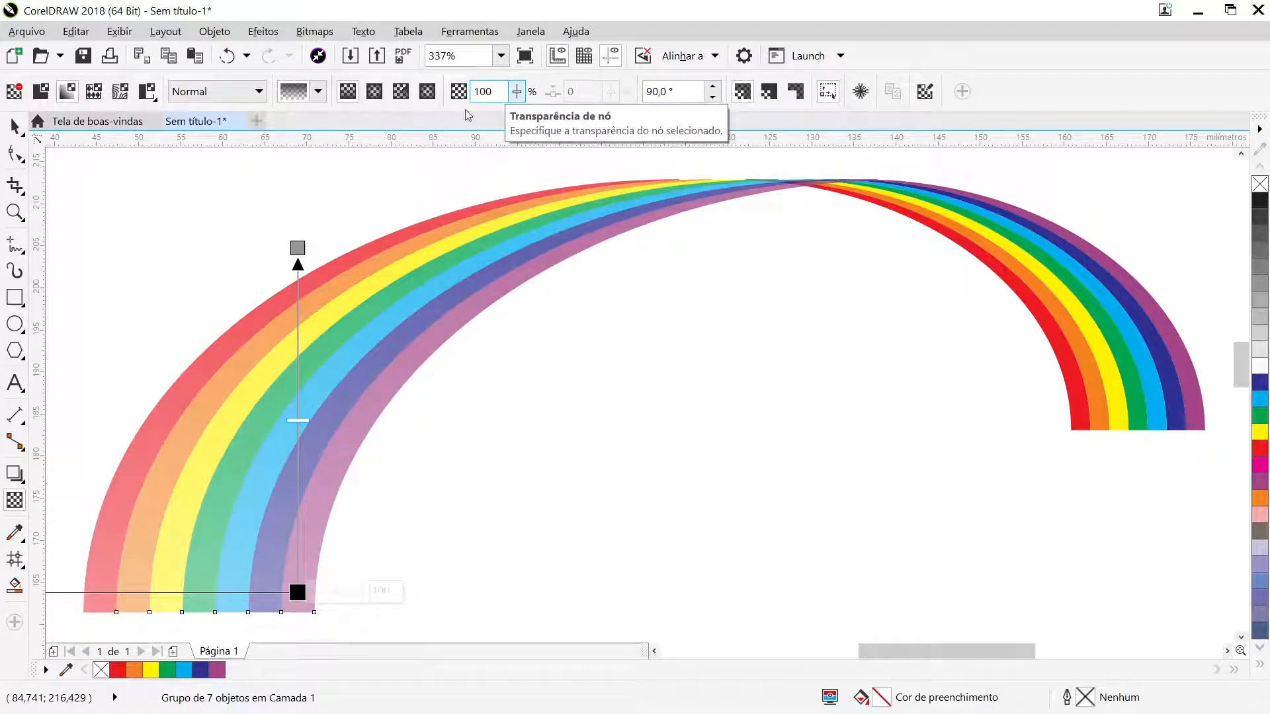
pyautogui.click(15, 126)
pyautogui.click(599, 410)
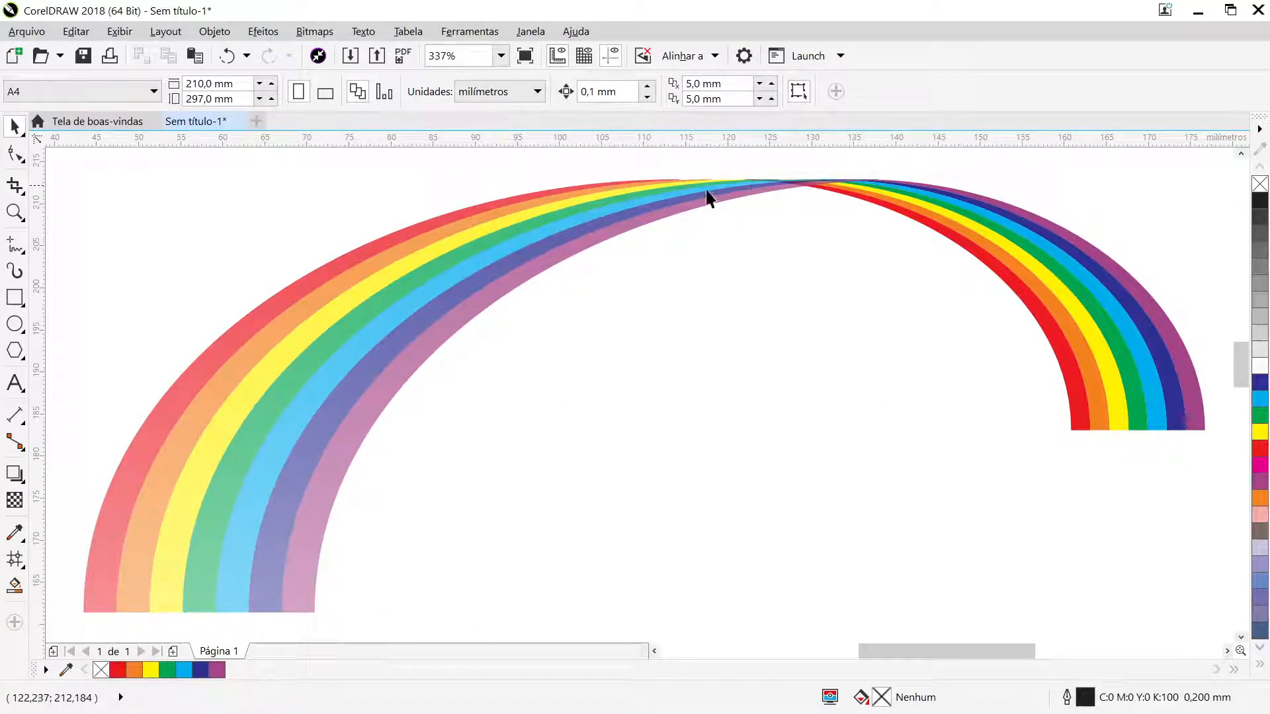
# Duplicate the left arc twice, offsetting one copy about 2 mm right and the other about 2 mm left of the original
pyautogui.click(259, 586)
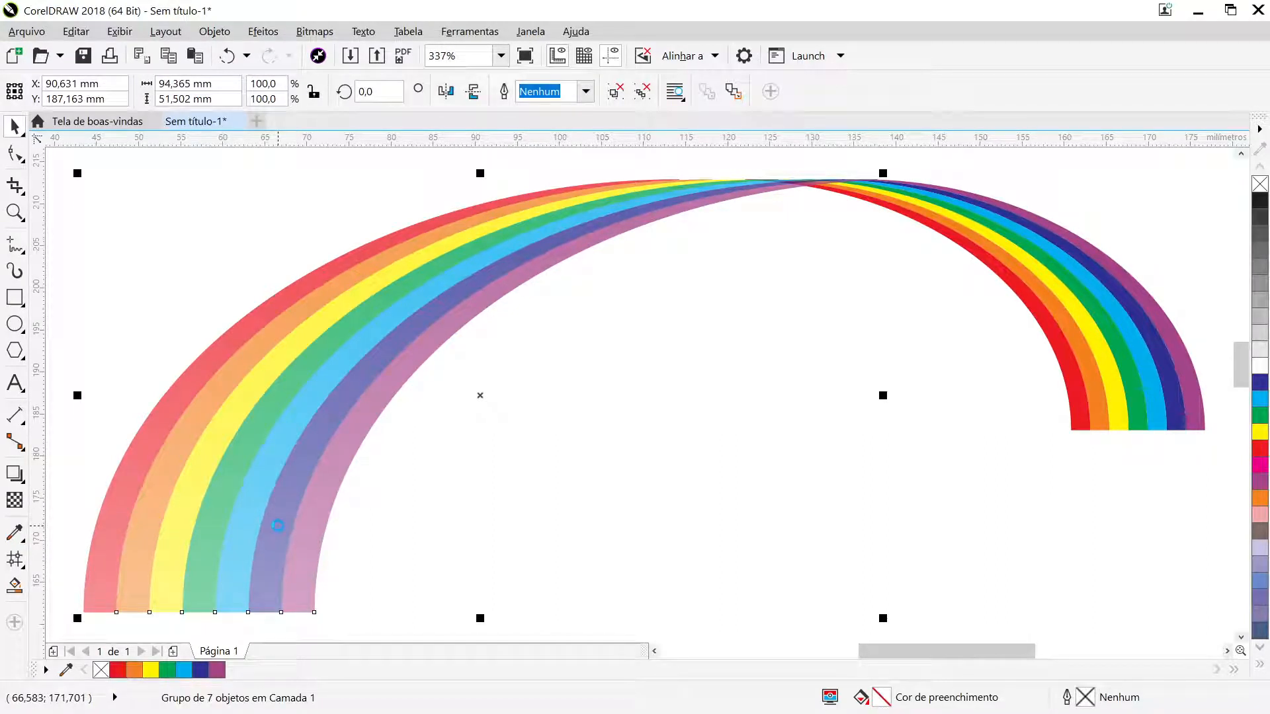
pyautogui.moveTo(289, 519); pyautogui.dragTo(309, 521)
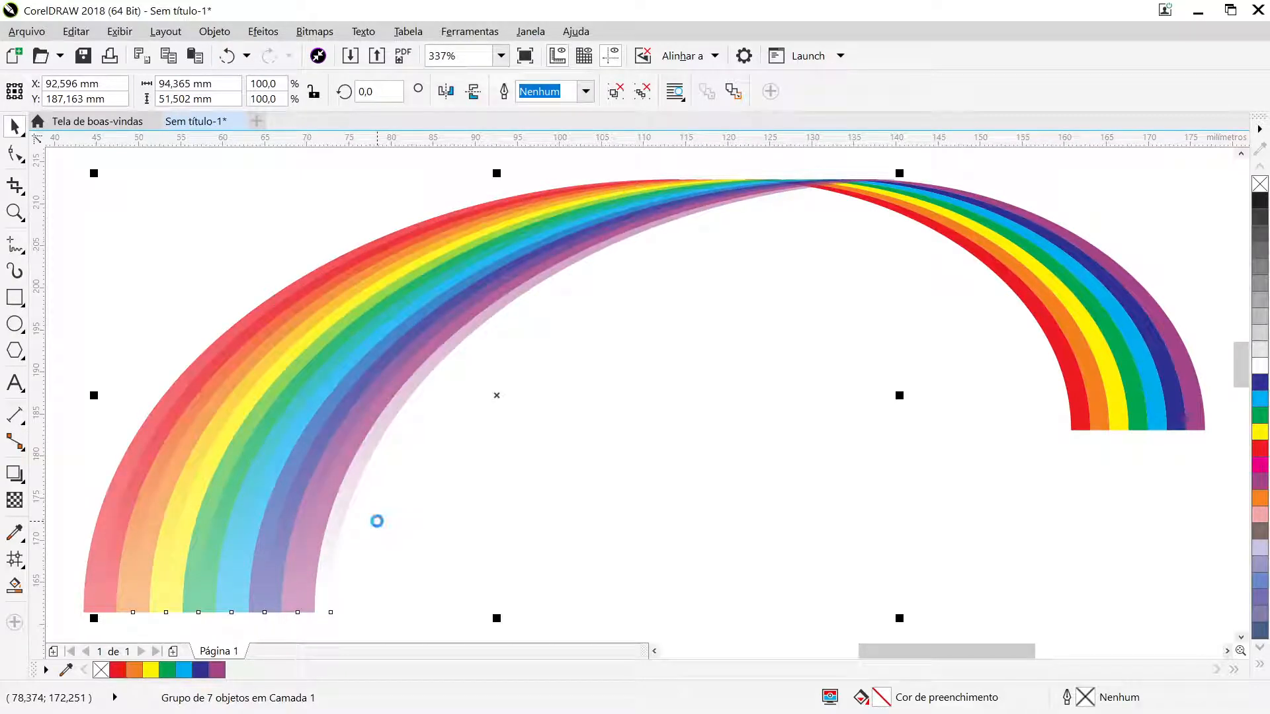
pyautogui.moveTo(334, 514); pyautogui.dragTo(301, 524)
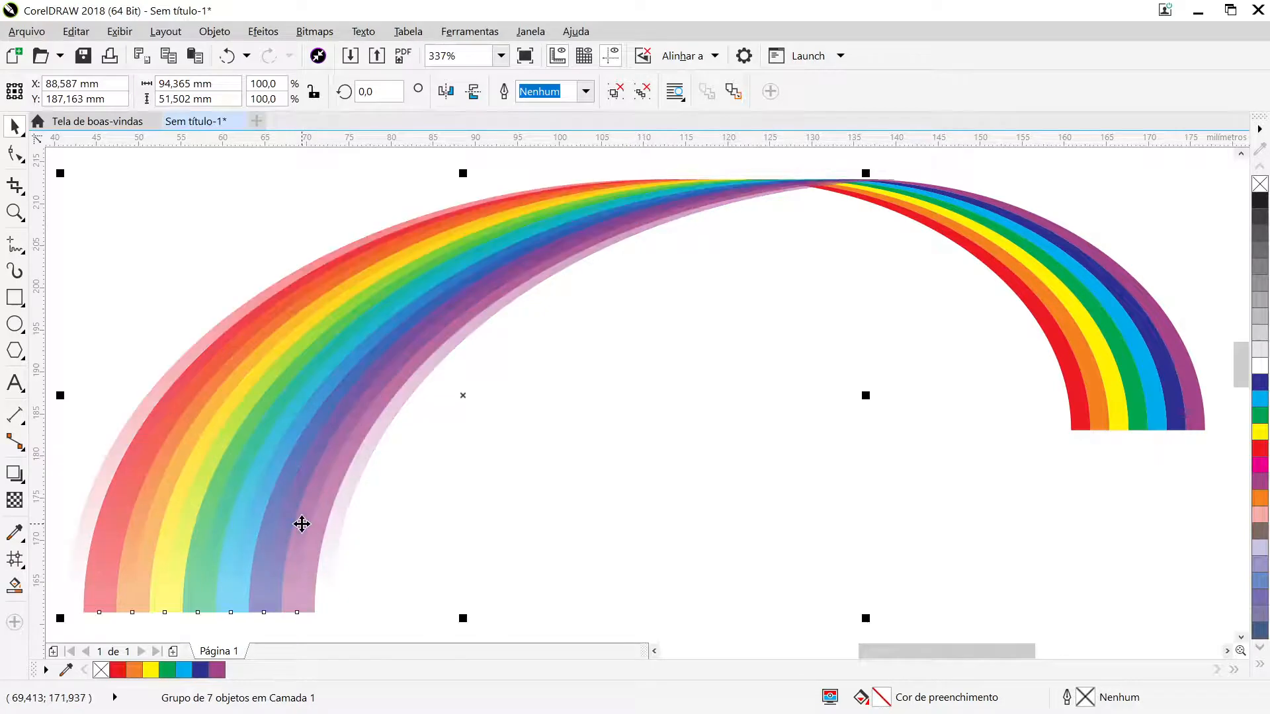
pyautogui.click(427, 523)
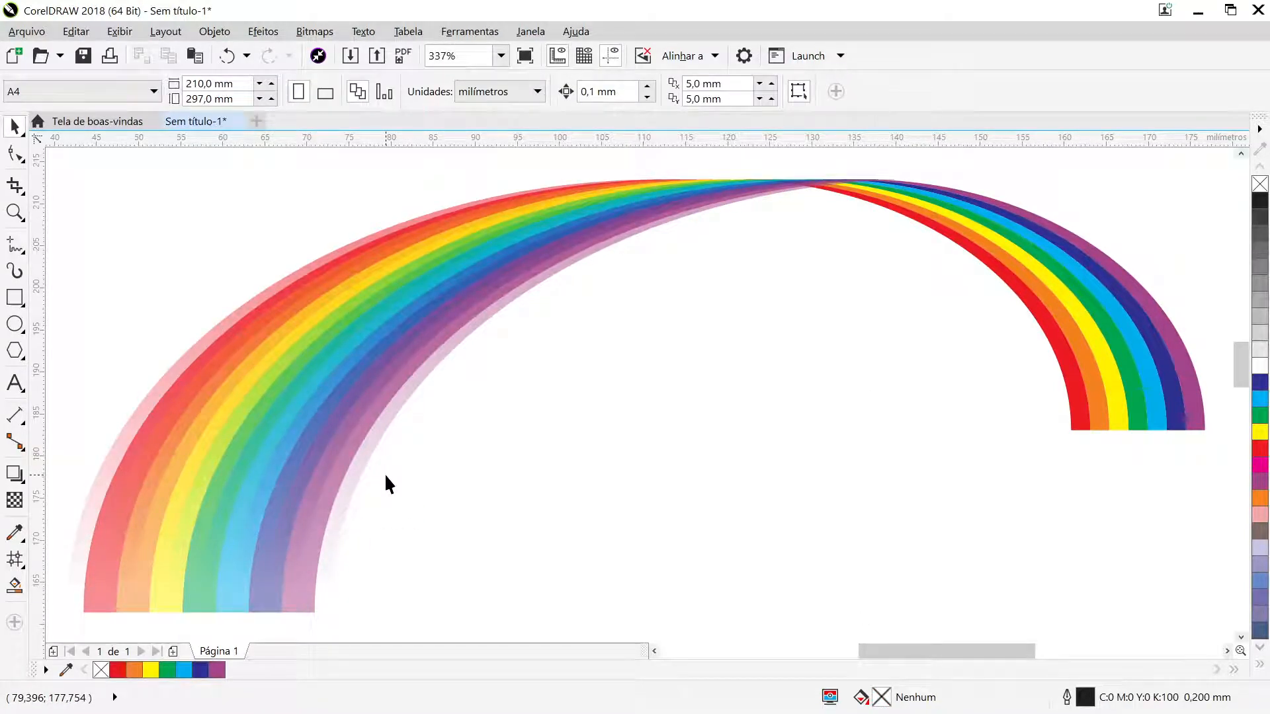
# Shift the leftmost copy of the left arc slightly right, closer to the original, and deselect it
pyautogui.click(90, 508)
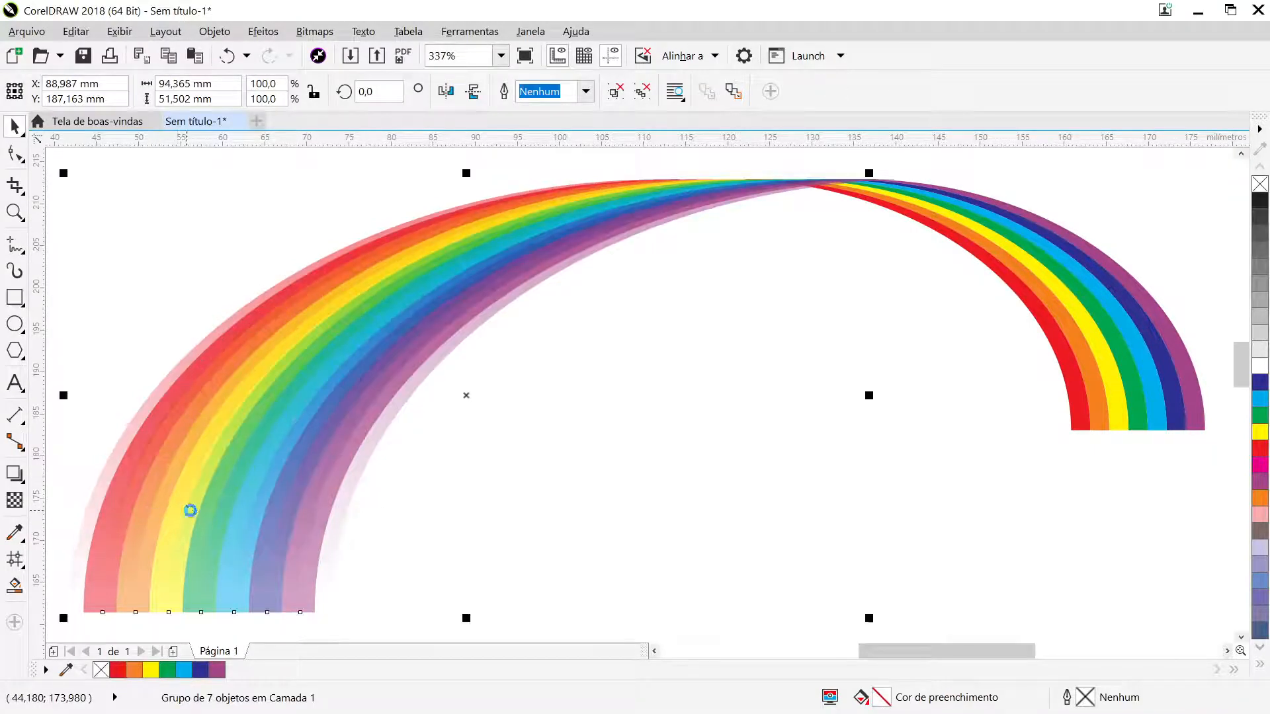
pyautogui.moveTo(190, 510); pyautogui.dragTo(205, 505)
pyautogui.click(409, 506)
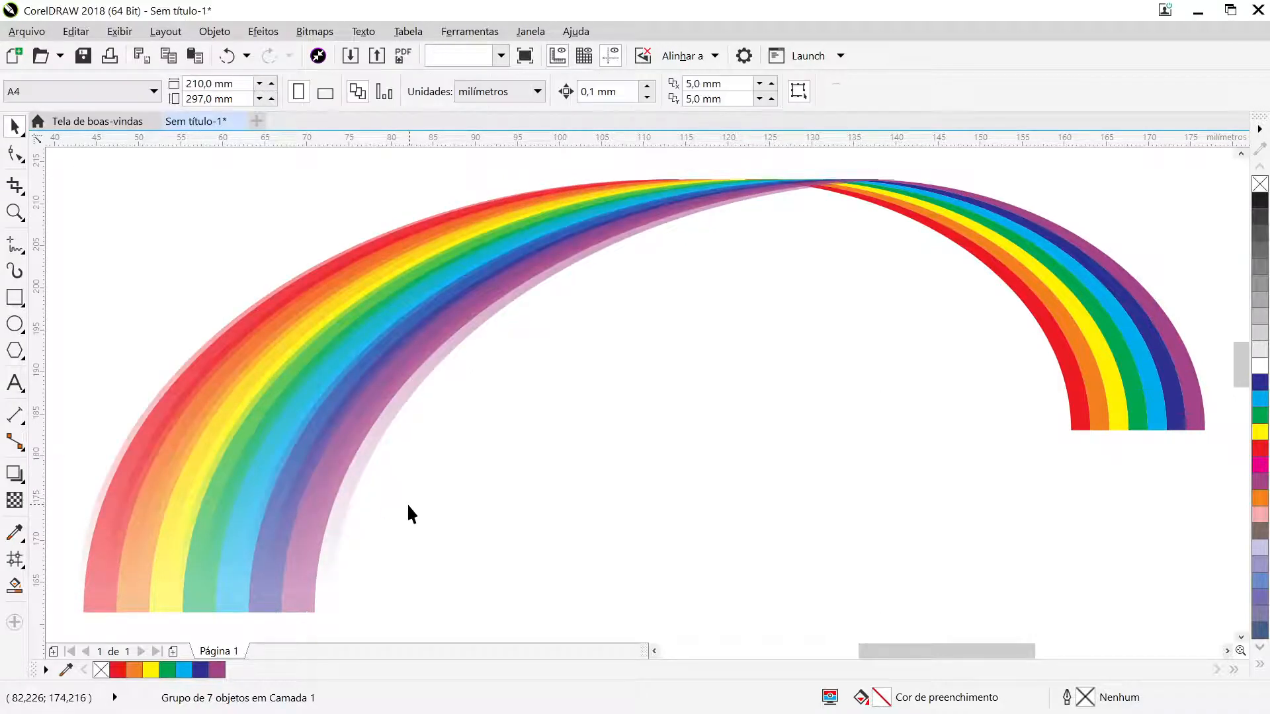
# Nudge the rightmost copy of the left arc about 1 mm left, closer to the original, and deselect it
pyautogui.click(340, 526)
pyautogui.click(386, 522)
pyautogui.press('Left')
pyautogui.press('Left')
pyautogui.press('Left')
pyautogui.press('Left')
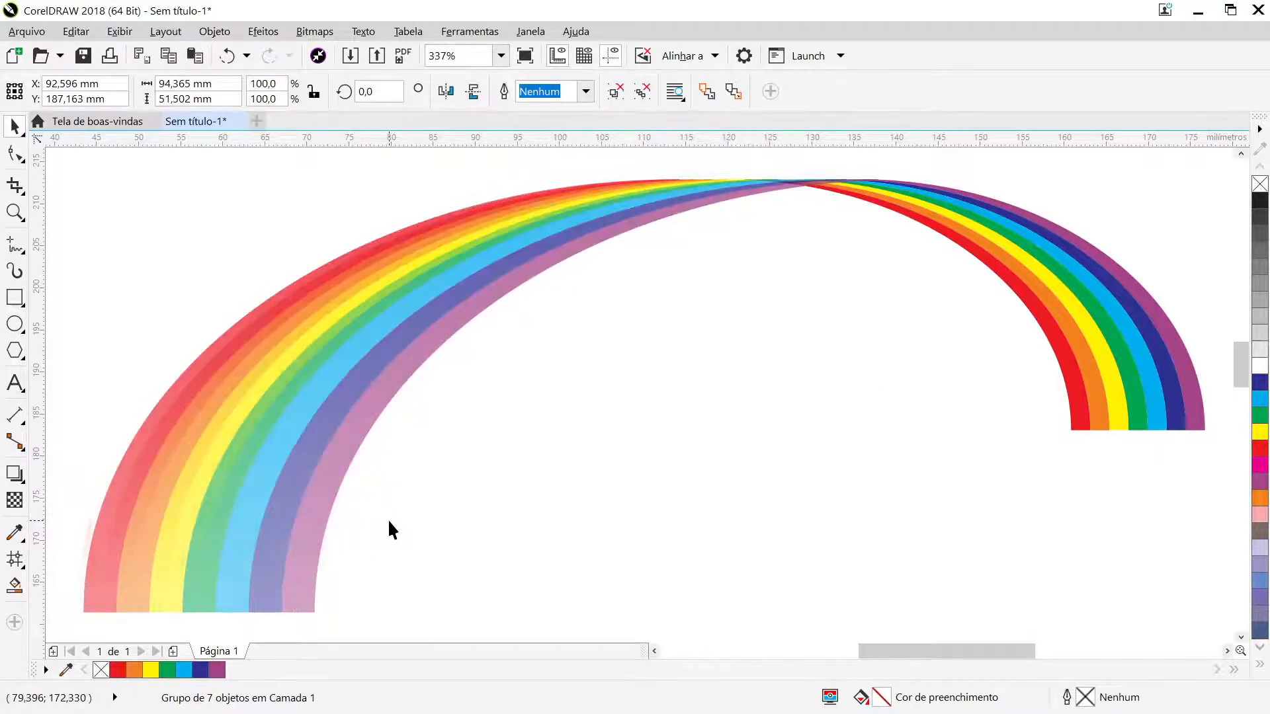
pyautogui.press('Left')
pyautogui.press('Left')
pyautogui.press('Left')
pyautogui.press('Left')
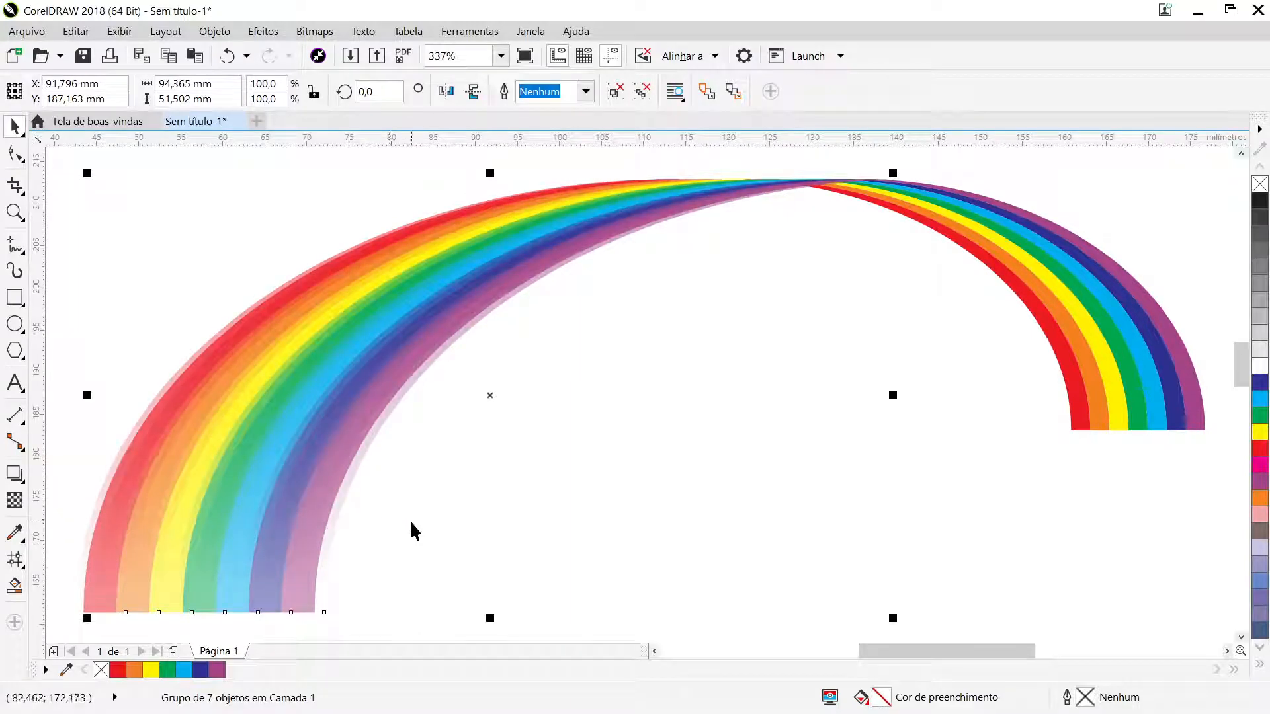
pyautogui.press('Left')
pyautogui.press('Left')
pyautogui.press('Left')
pyautogui.press('Left')
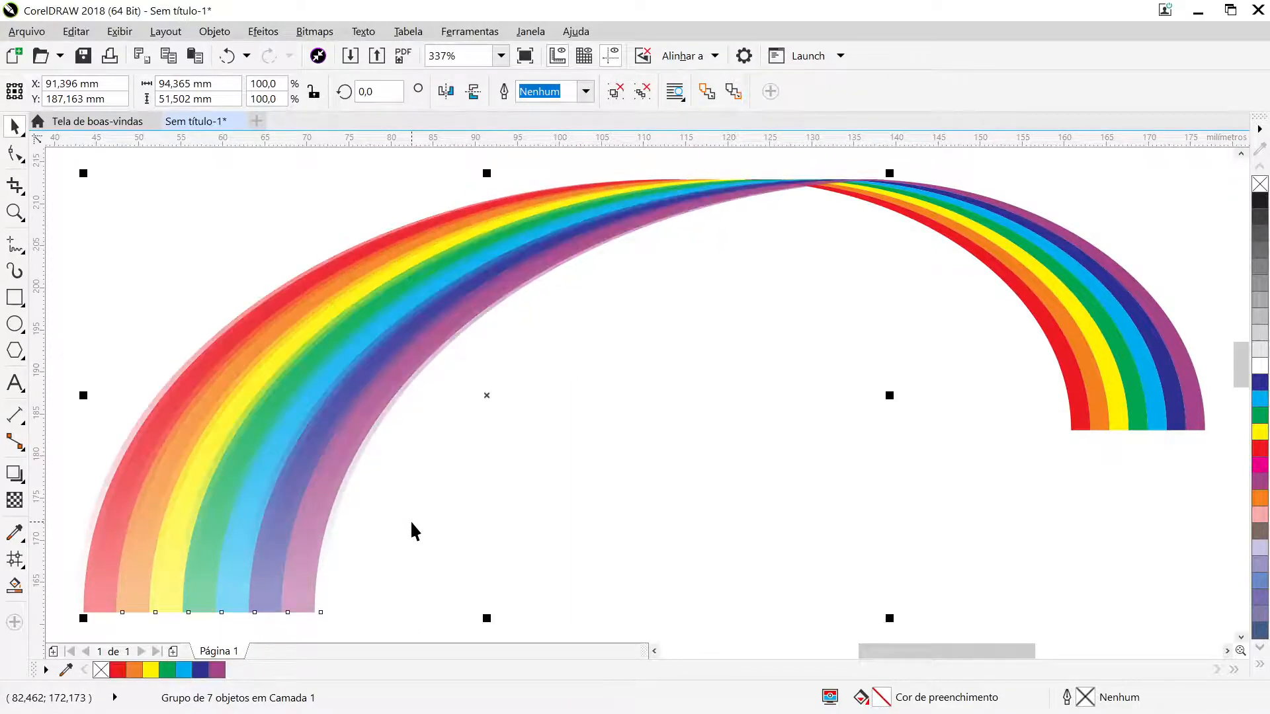
pyautogui.press('Right')
pyautogui.click(526, 502)
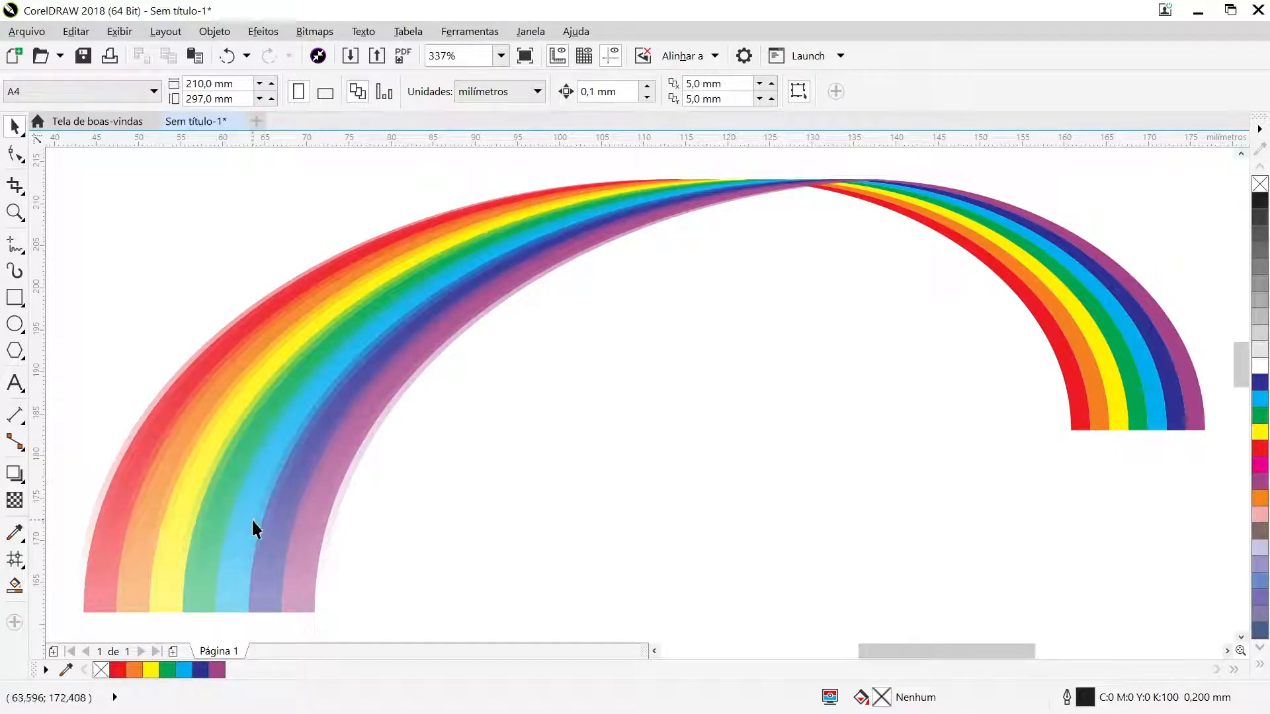
# Select all seven bands of the right arc and group them
pyautogui.click(1144, 403)
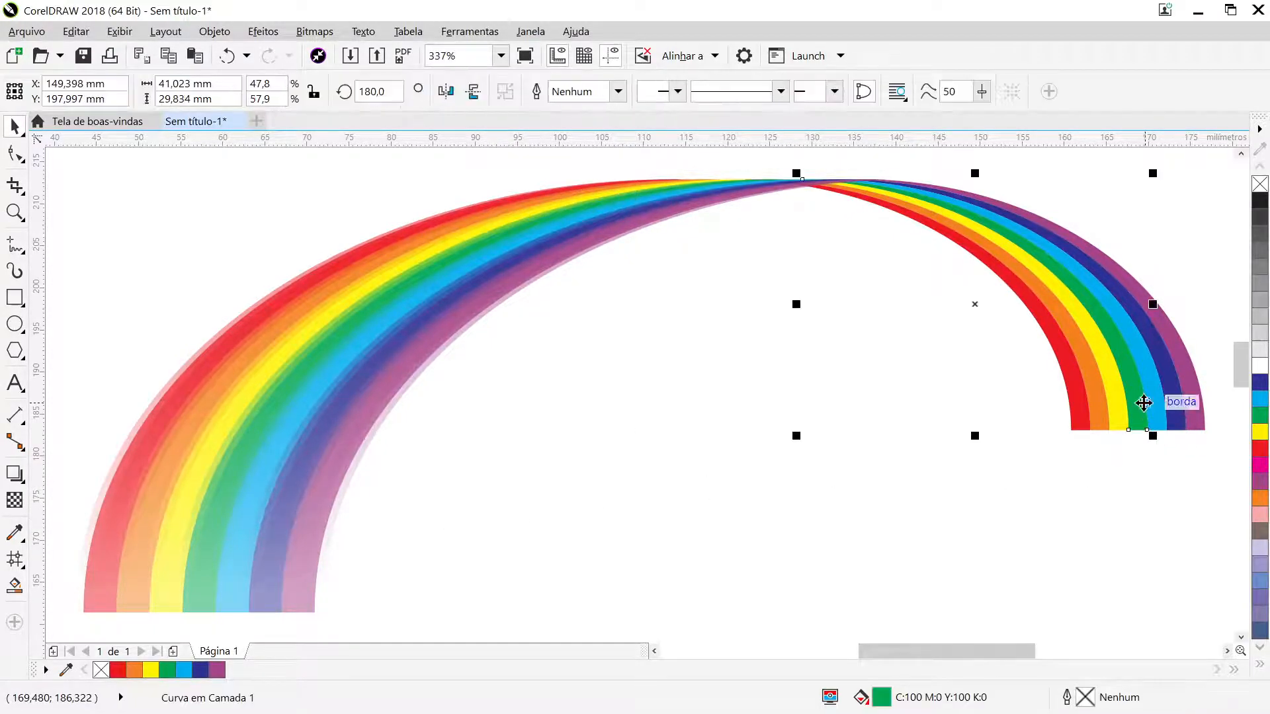
pyautogui.click(1226, 651)
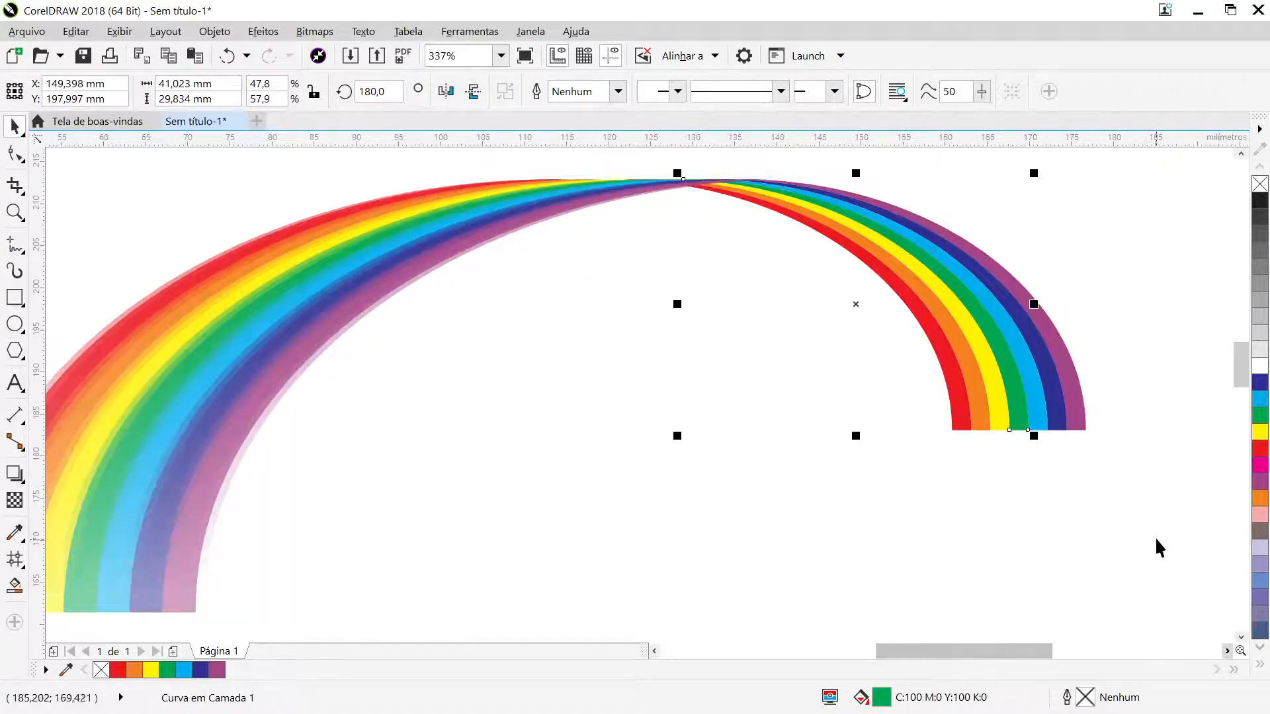
pyautogui.moveTo(1156, 526); pyautogui.dragTo(492, 159)
pyautogui.hotkey('ctrl', 'g')
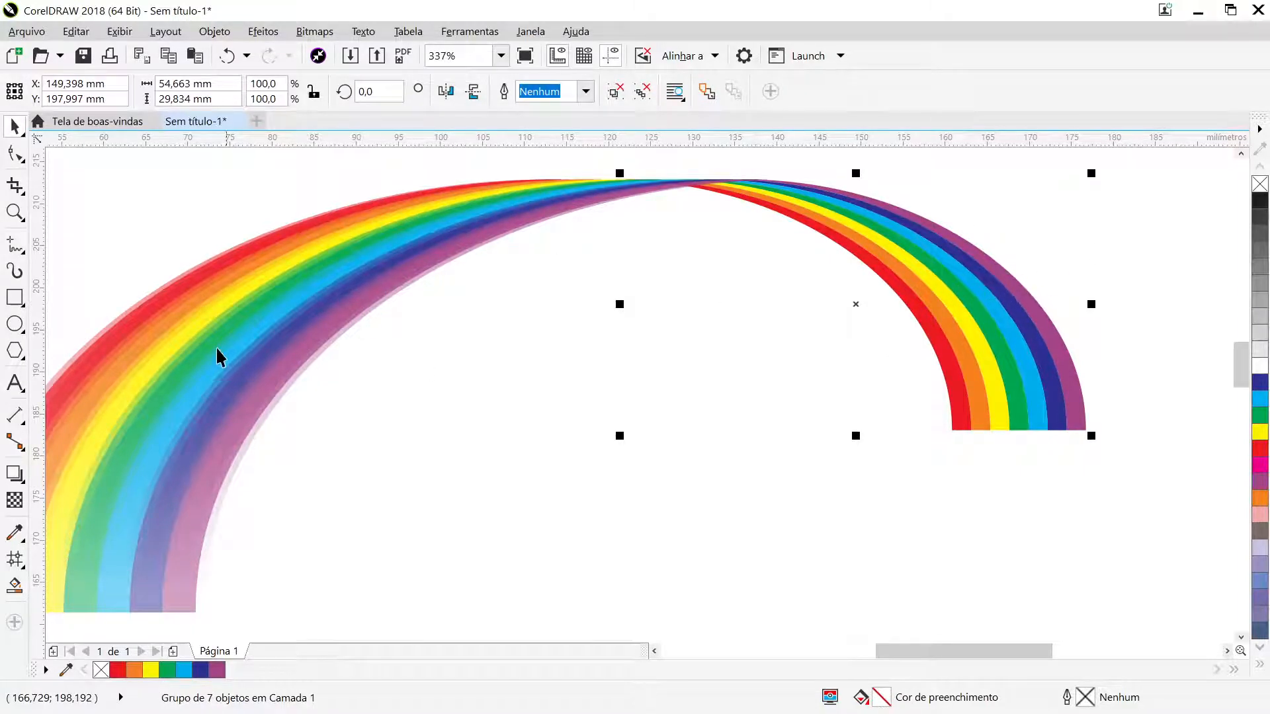
pyautogui.click(266, 37)
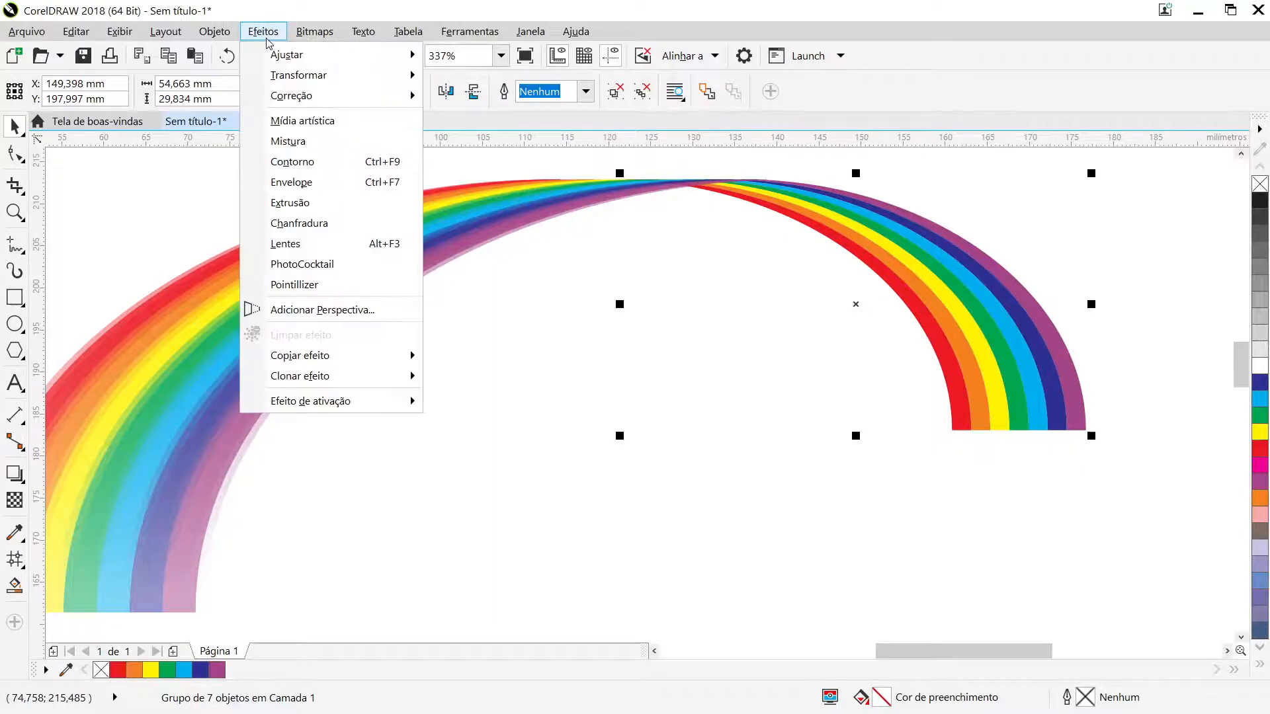
pyautogui.moveTo(354, 377)
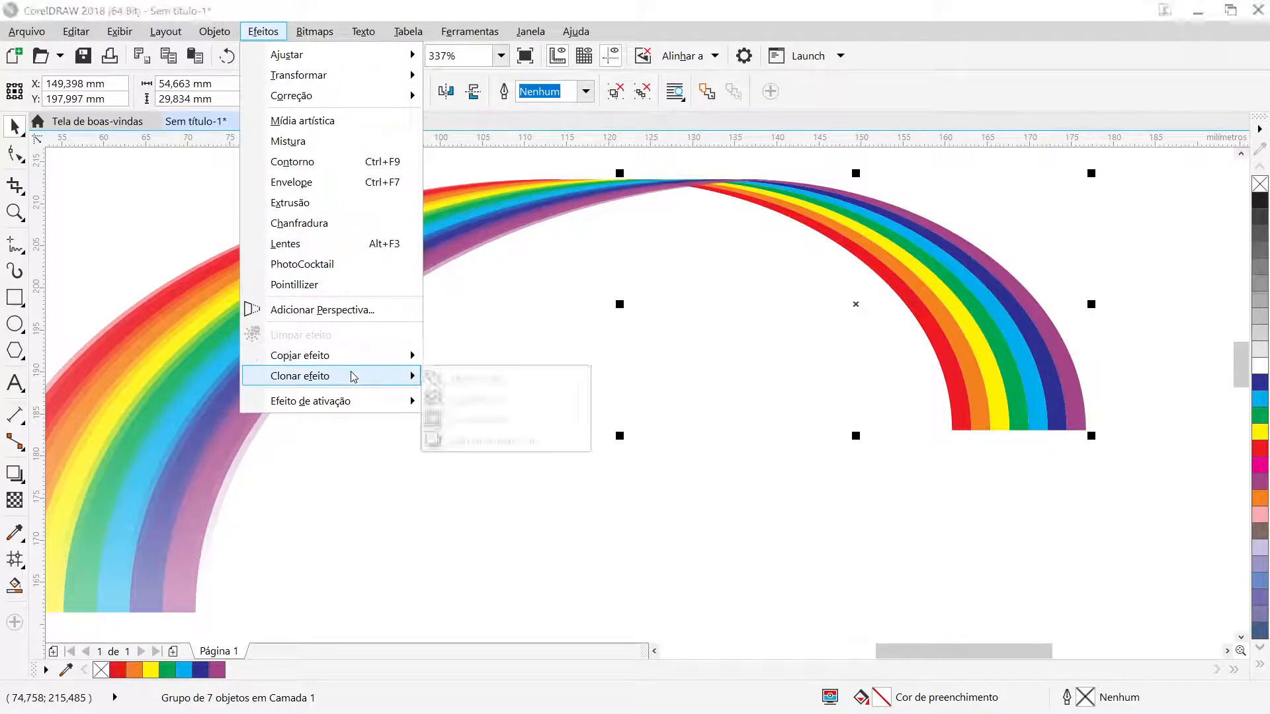
pyautogui.moveTo(365, 356)
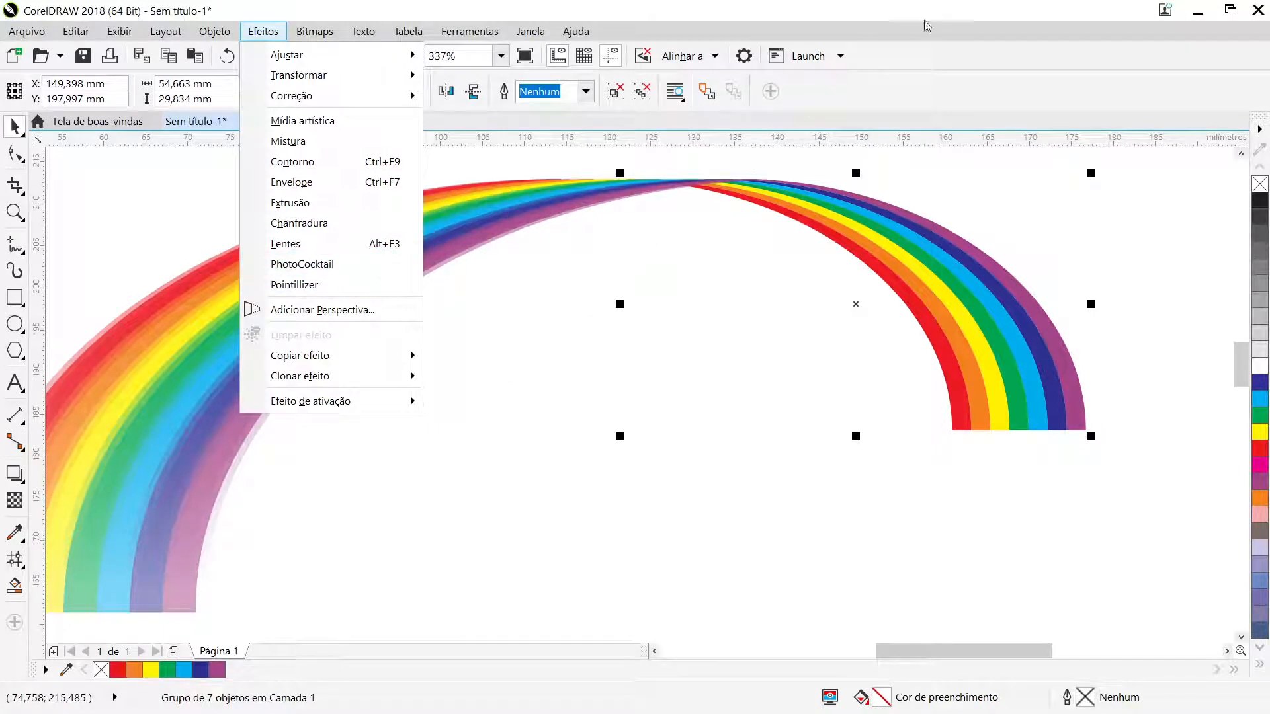
pyautogui.click(947, 44)
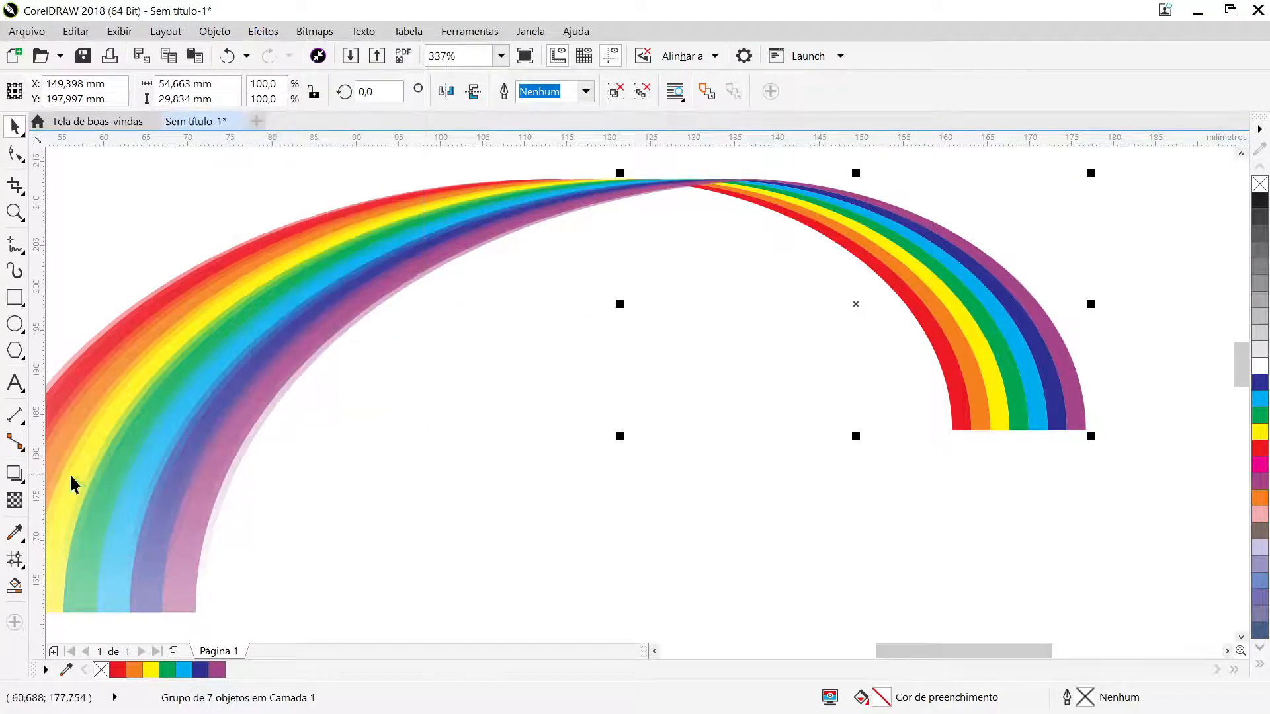
# Apply a vertical linear transparency to the right arc's group from near its base upward, with the upper node at 50
pyautogui.click(14, 501)
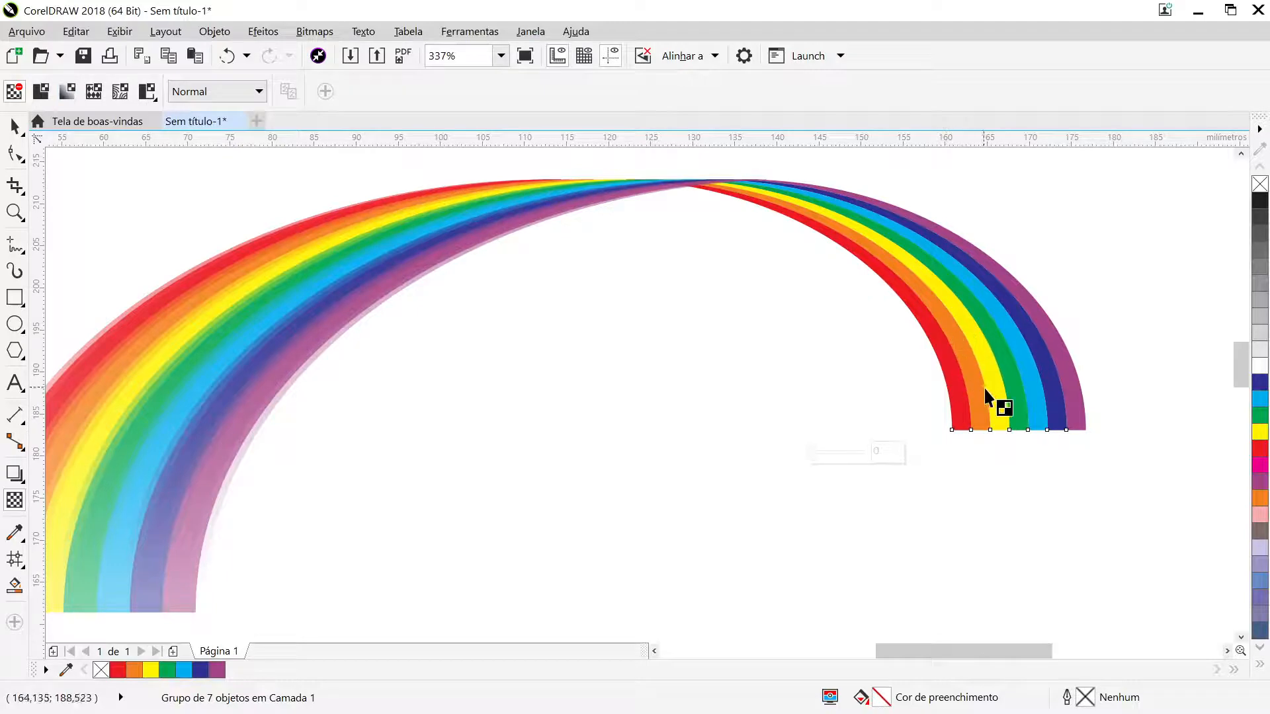
pyautogui.moveTo(990, 389); pyautogui.dragTo(989, 235)
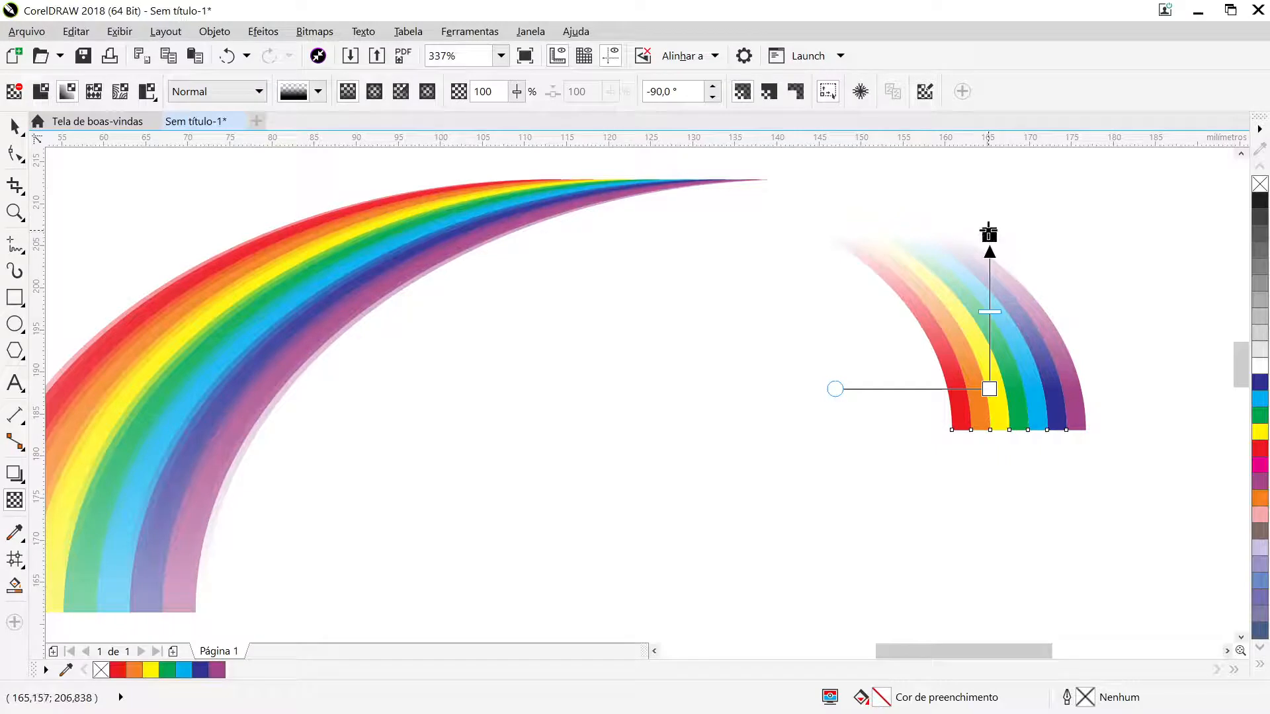
pyautogui.click(988, 234)
pyautogui.click(486, 91)
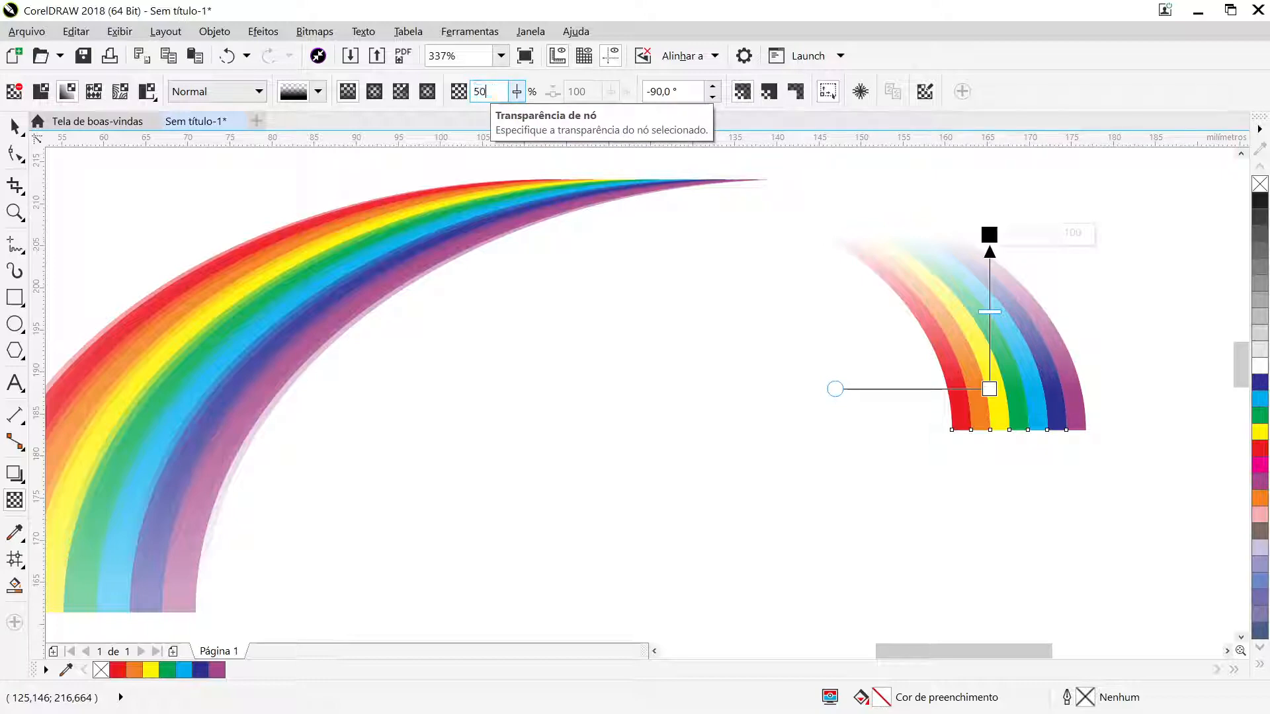
pyautogui.press('Return')
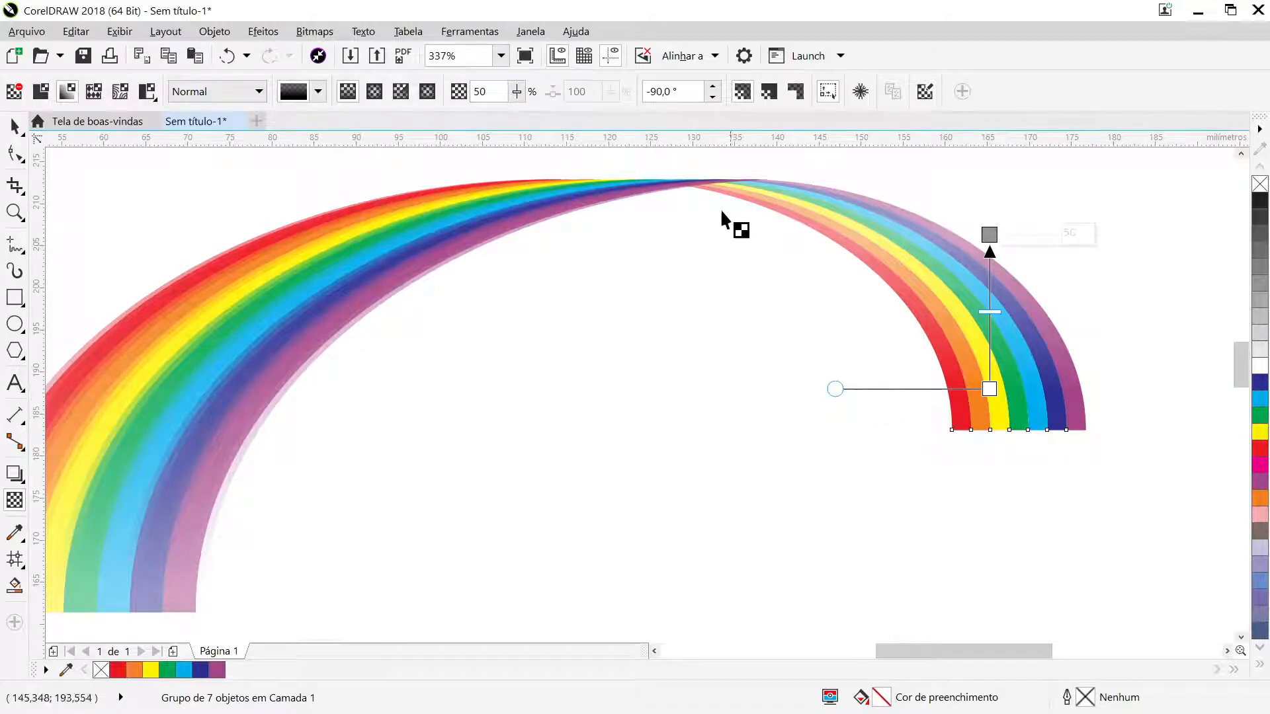
# Try a transparency of 100 on the upper node of the right arc's gradient, and undo it
pyautogui.doubleClick(482, 91)
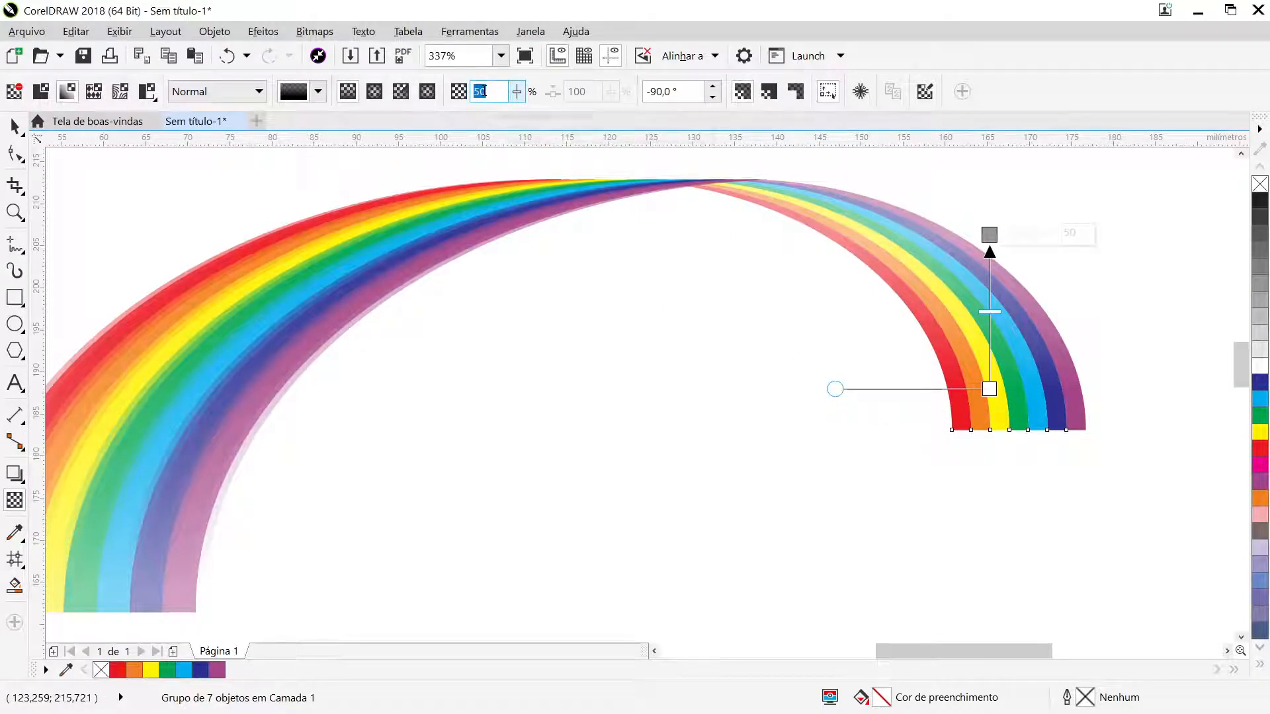
pyautogui.write('100')
pyautogui.press('Return')
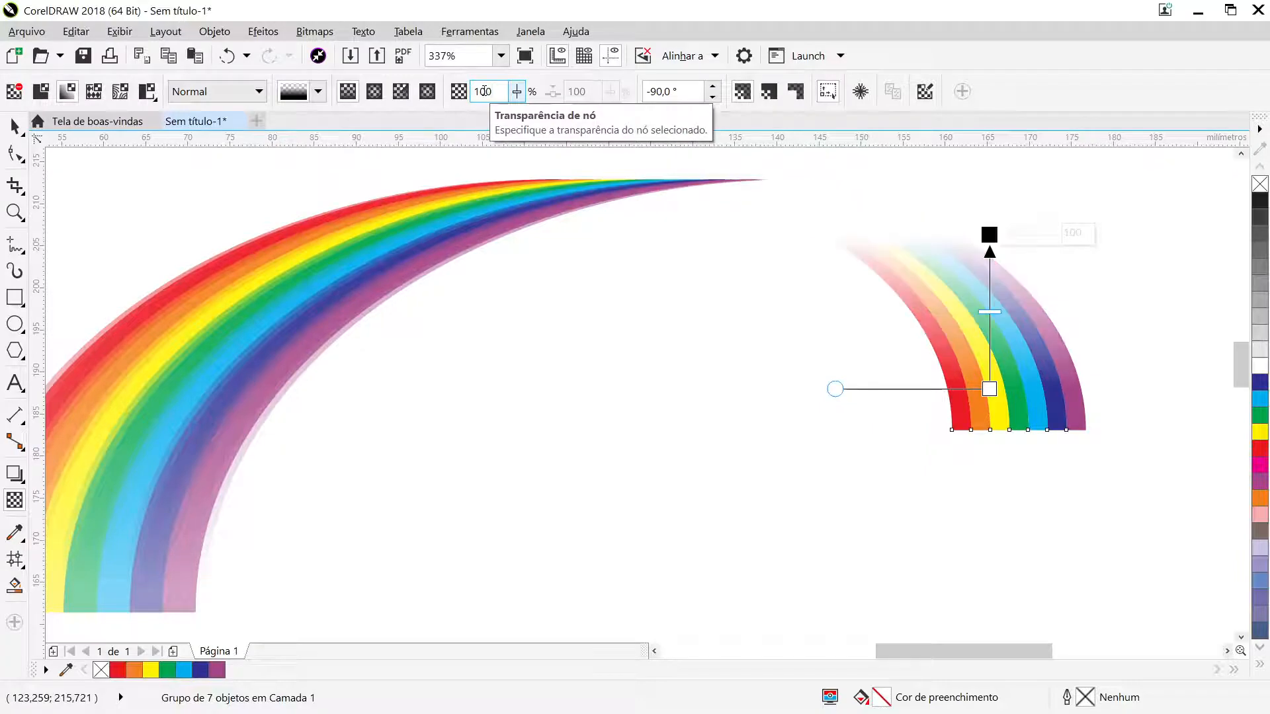
pyautogui.hotkey('ctrl', 'z')
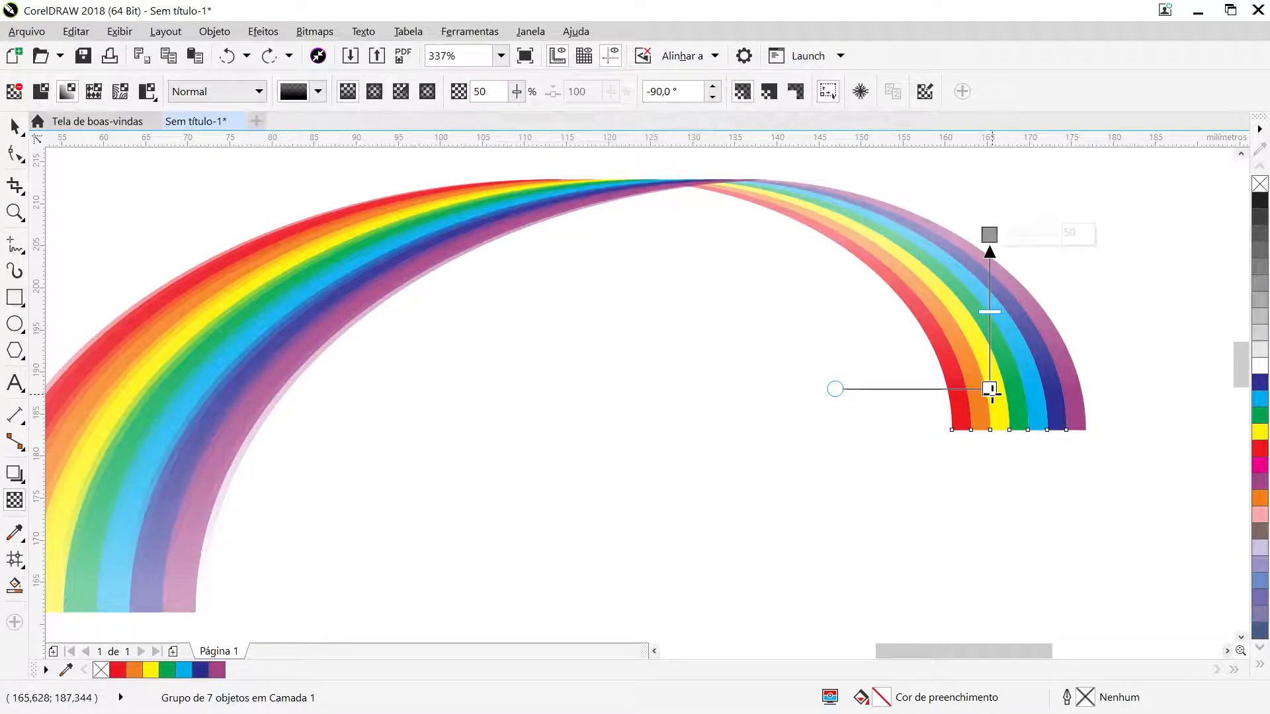
# Set the lower node of the right arc's transparency gradient to 100 and deselect the group
pyautogui.click(990, 389)
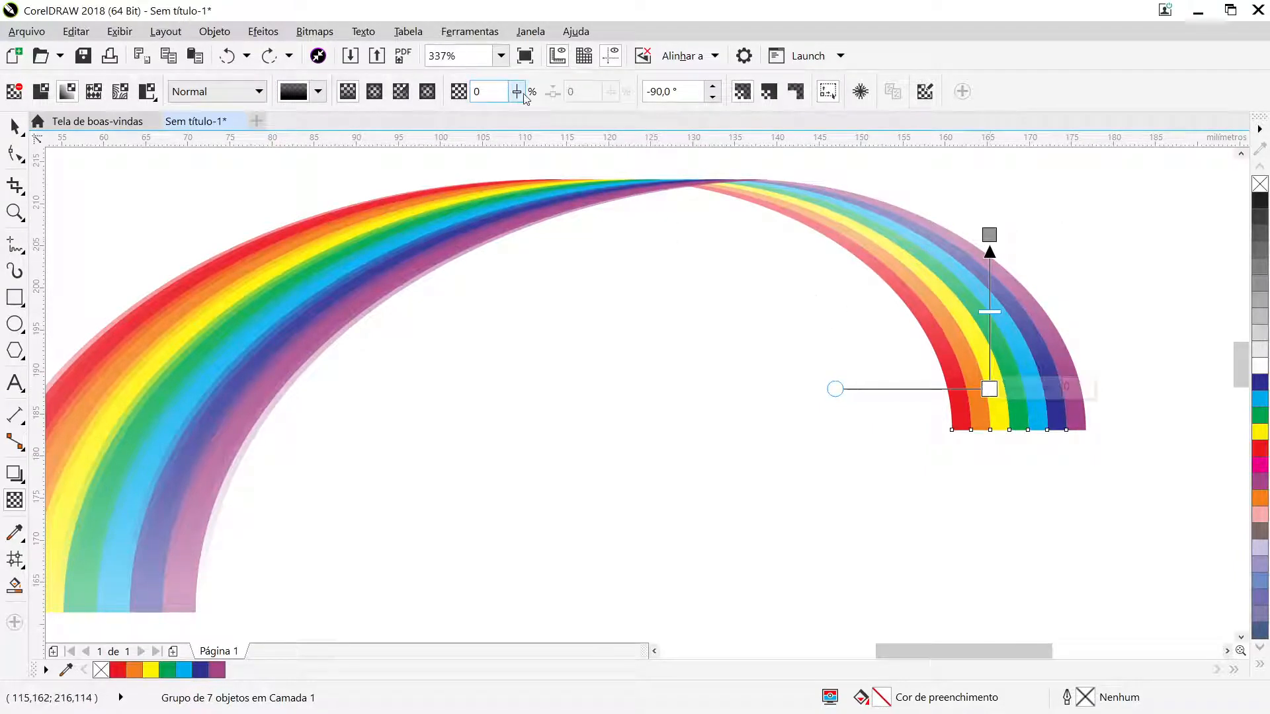
pyautogui.click(501, 93)
pyautogui.write('10')
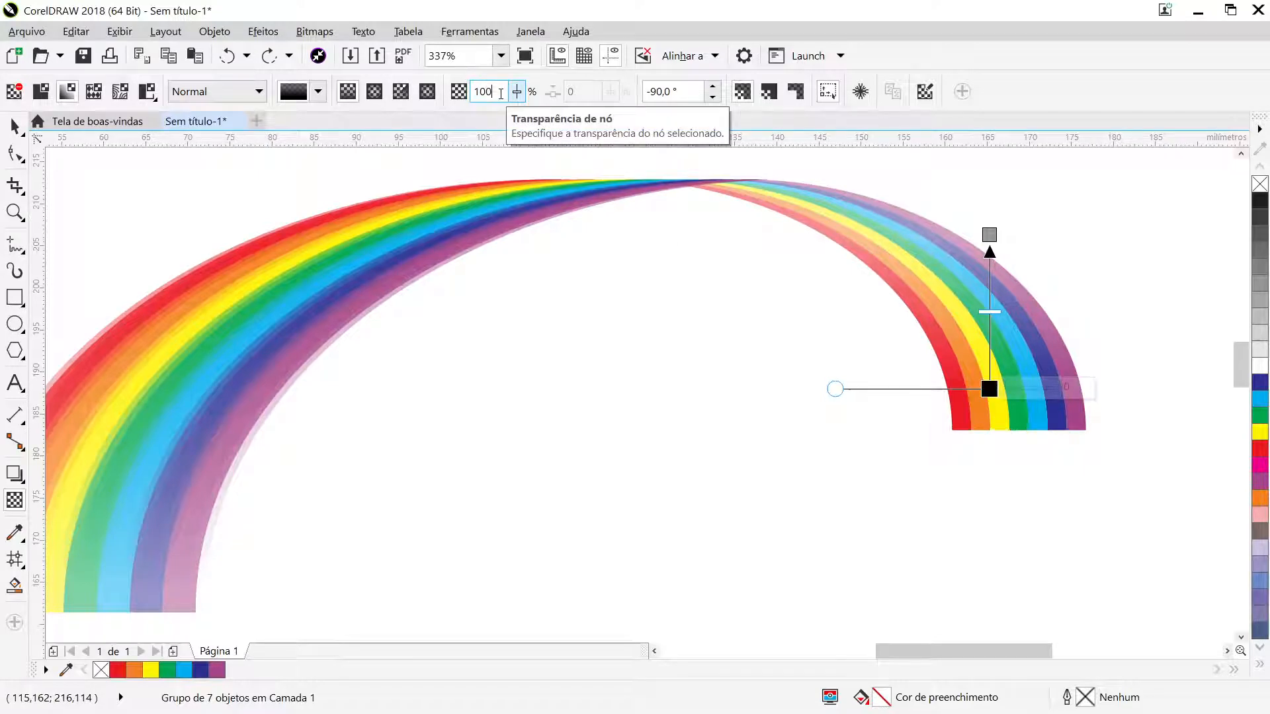
pyautogui.write('0')
pyautogui.press('Return')
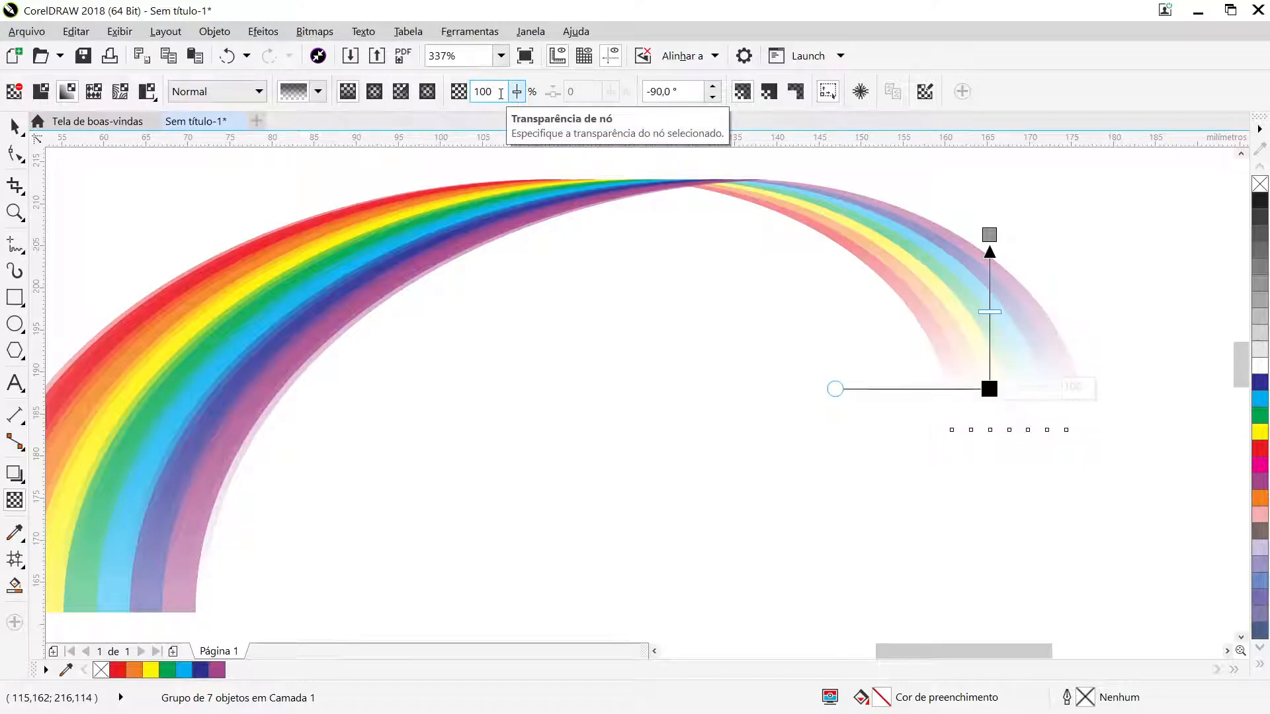
pyautogui.click(15, 126)
pyautogui.click(657, 421)
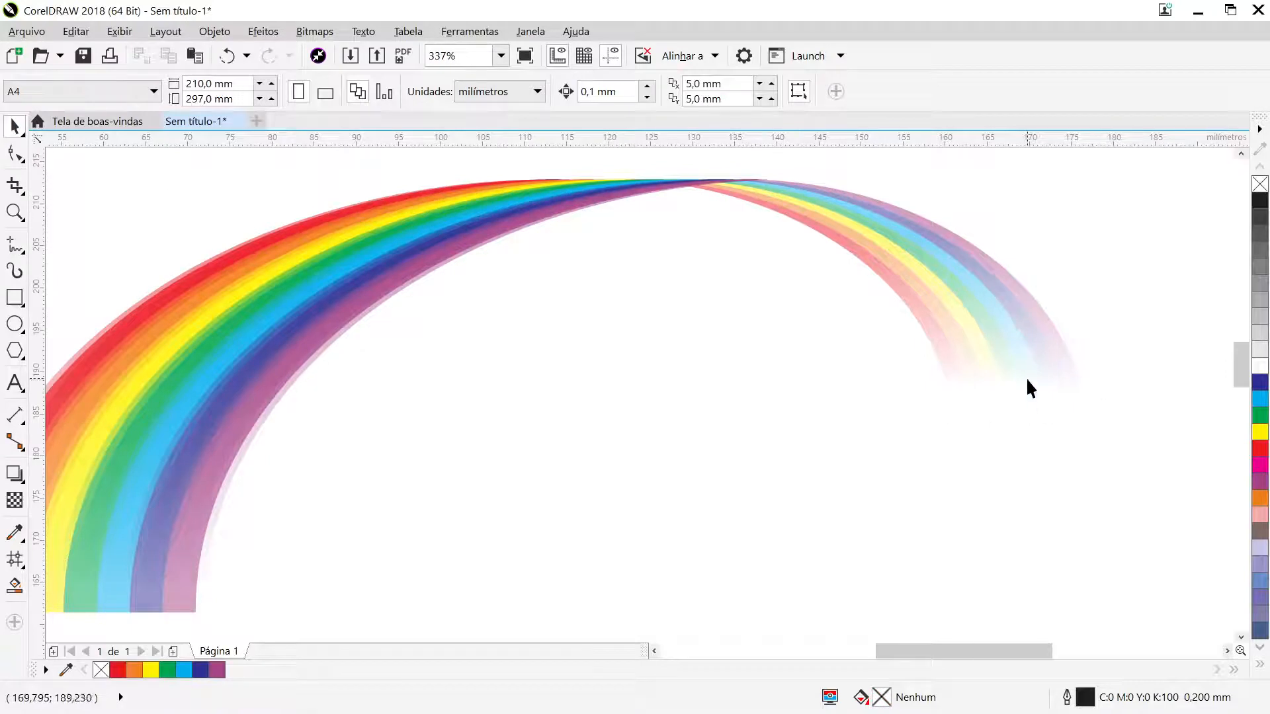
# Copy the right arc's group slightly to the left and nudge the copy back 0.3 mm towards the original
pyautogui.click(972, 341)
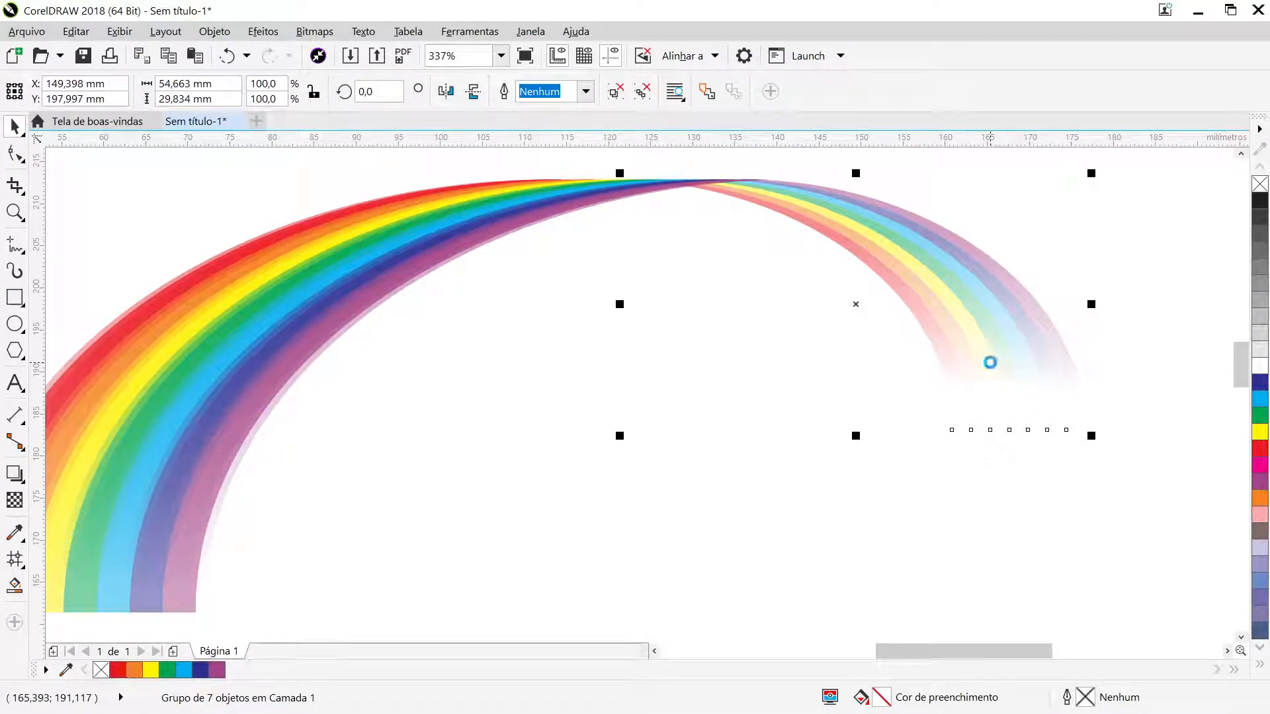
pyautogui.moveTo(1032, 363); pyautogui.dragTo(1030, 368)
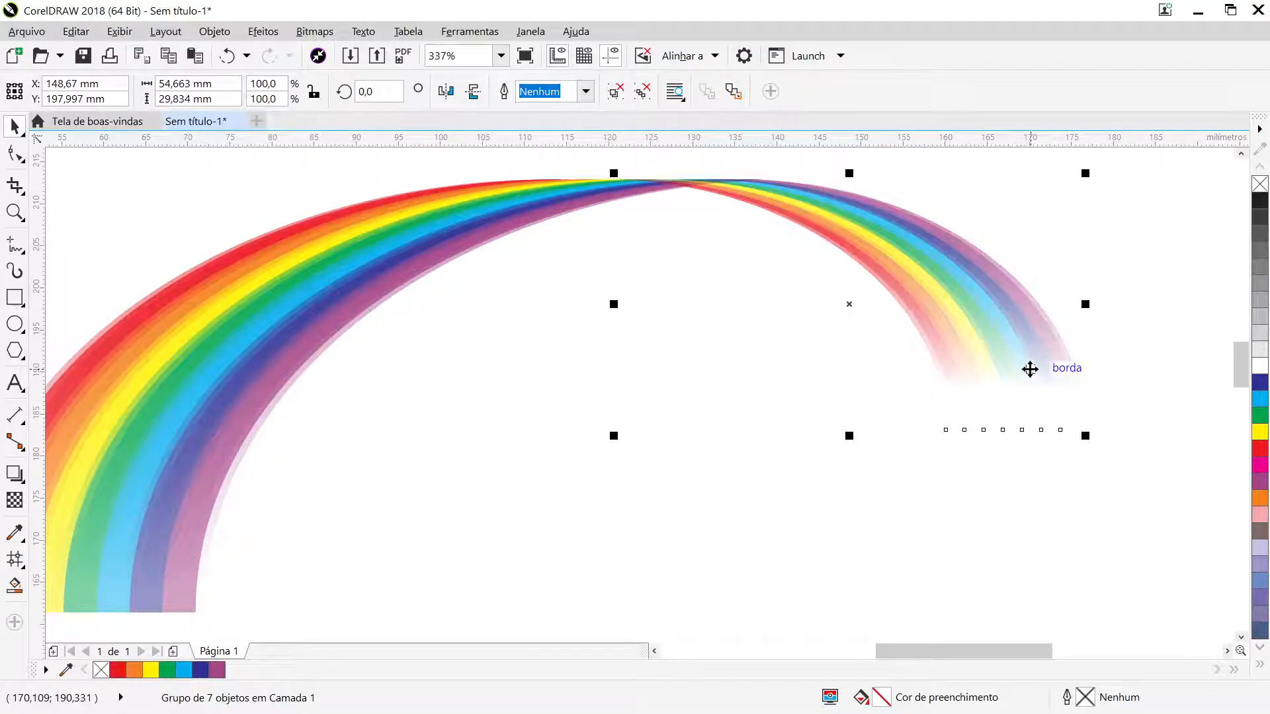
pyautogui.press('Right')
pyautogui.press('Right')
pyautogui.press('Right')
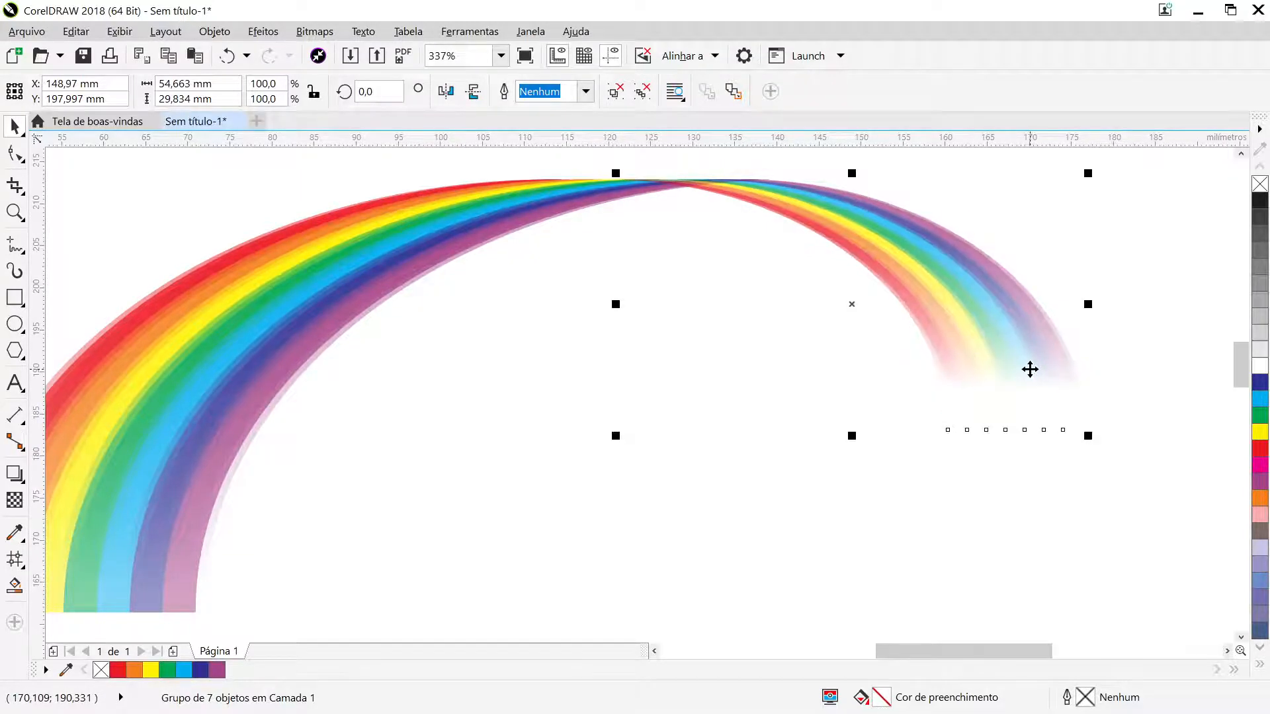
# Duplicate the original right arc's group in place, nudge this copy 0.5 mm right and deselect it
pyautogui.press('Right')
pyautogui.press('Right')
pyautogui.press('Right')
pyautogui.press('Right')
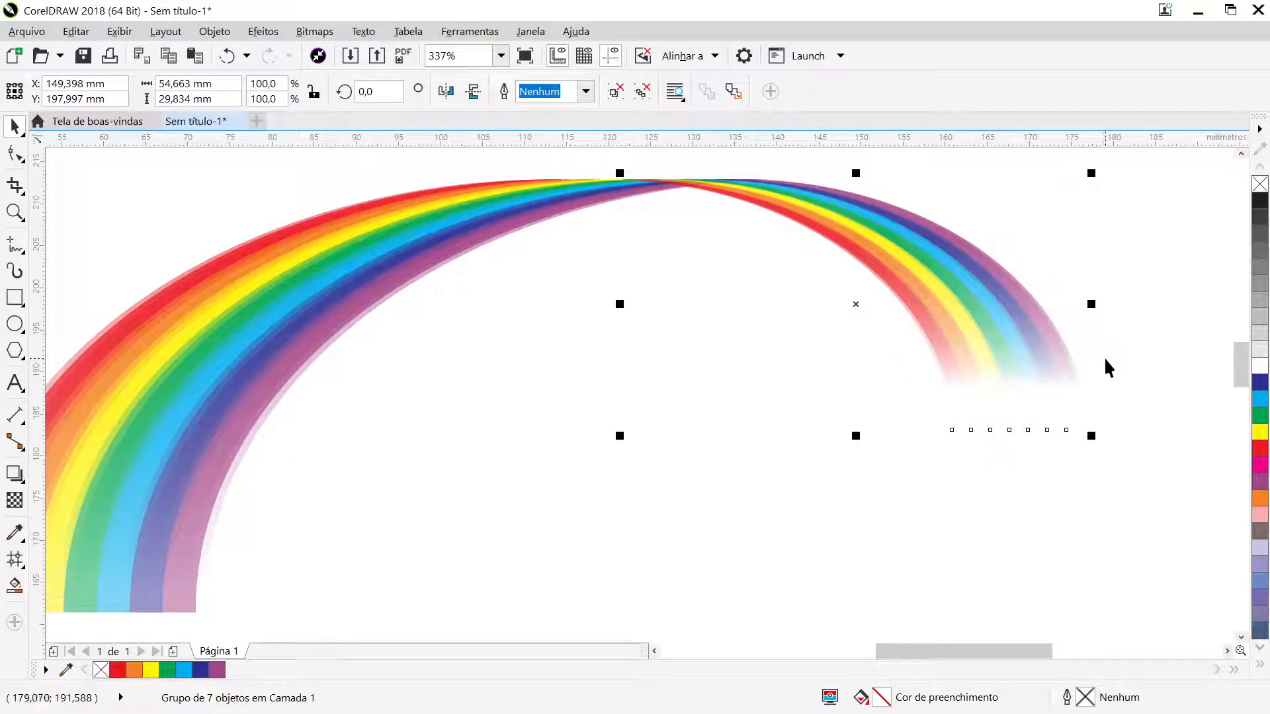
pyautogui.press('Right')
pyautogui.press('Right')
pyautogui.press('Right')
pyautogui.press('Right')
pyautogui.press('Right')
pyautogui.press('Right')
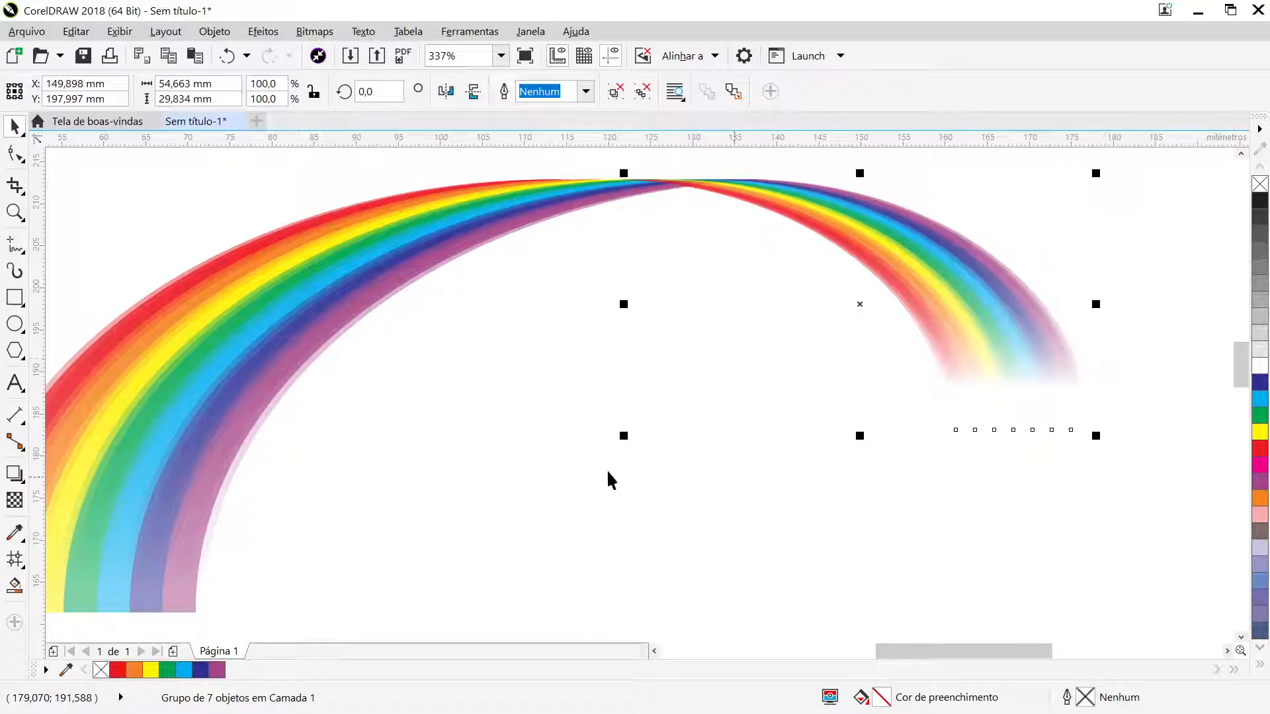
pyautogui.click(567, 469)
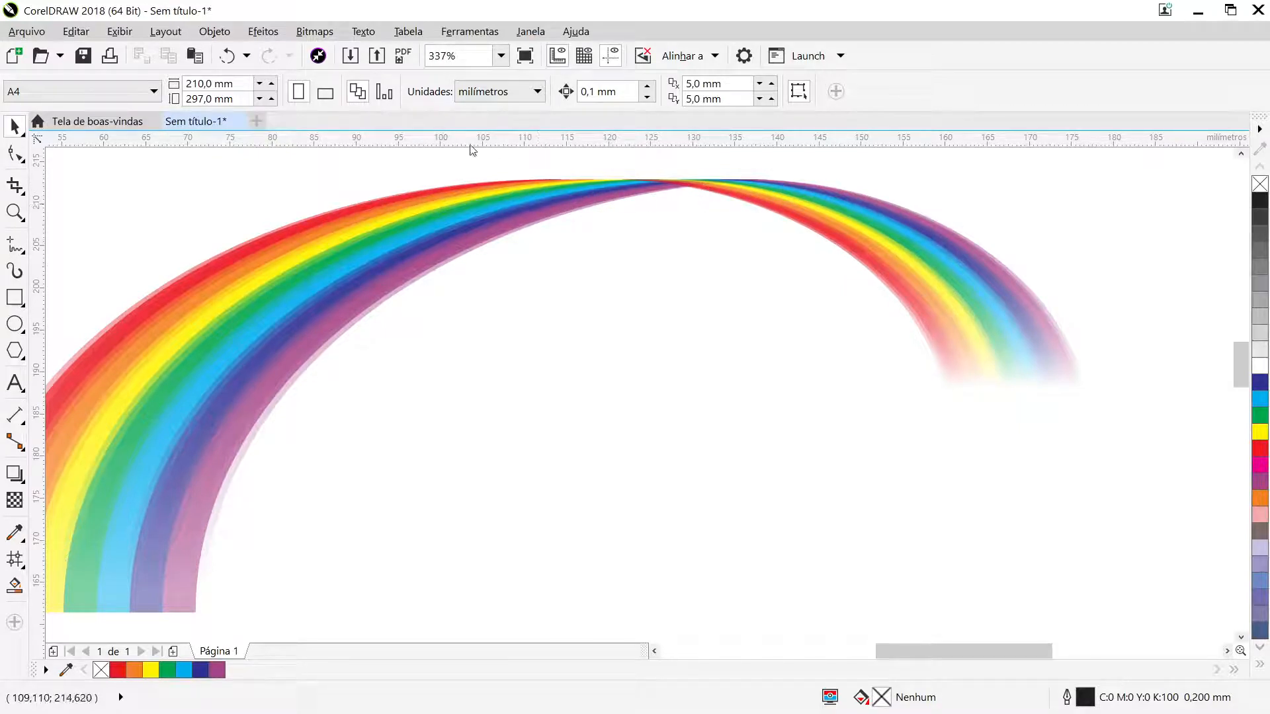
pyautogui.moveTo(477, 159); pyautogui.dragTo(1183, 546)
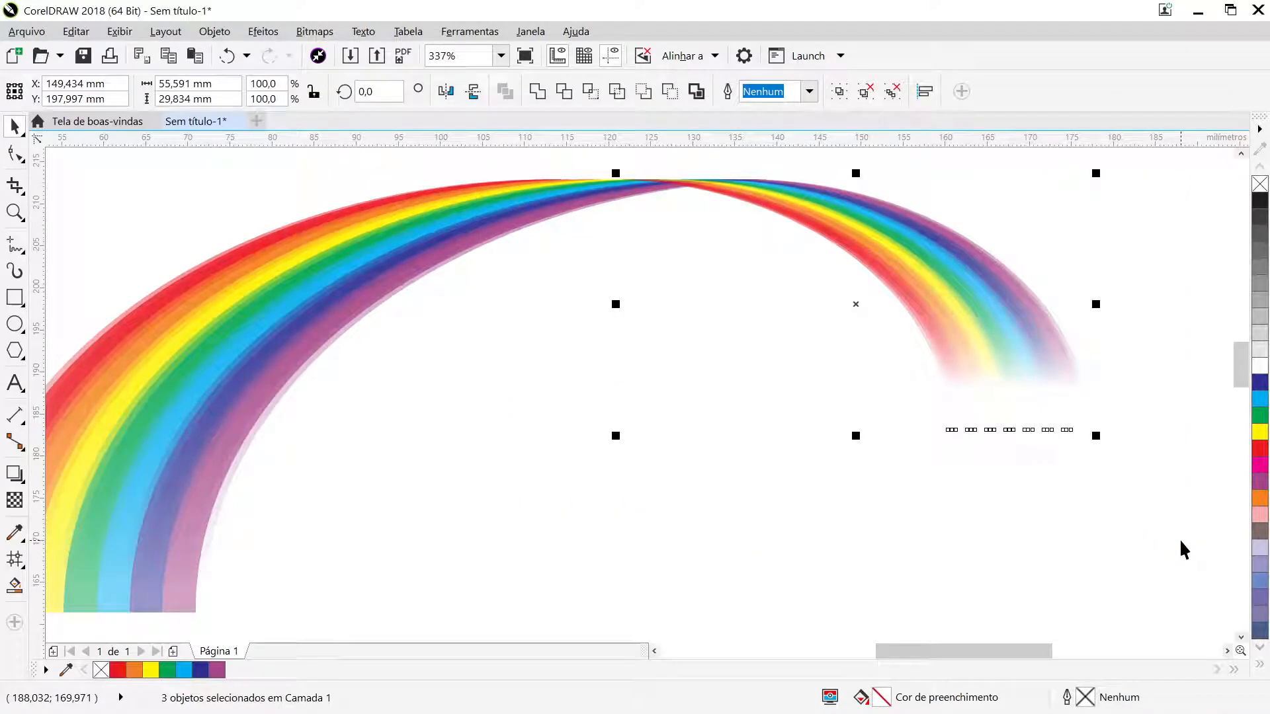
pyautogui.click(917, 442)
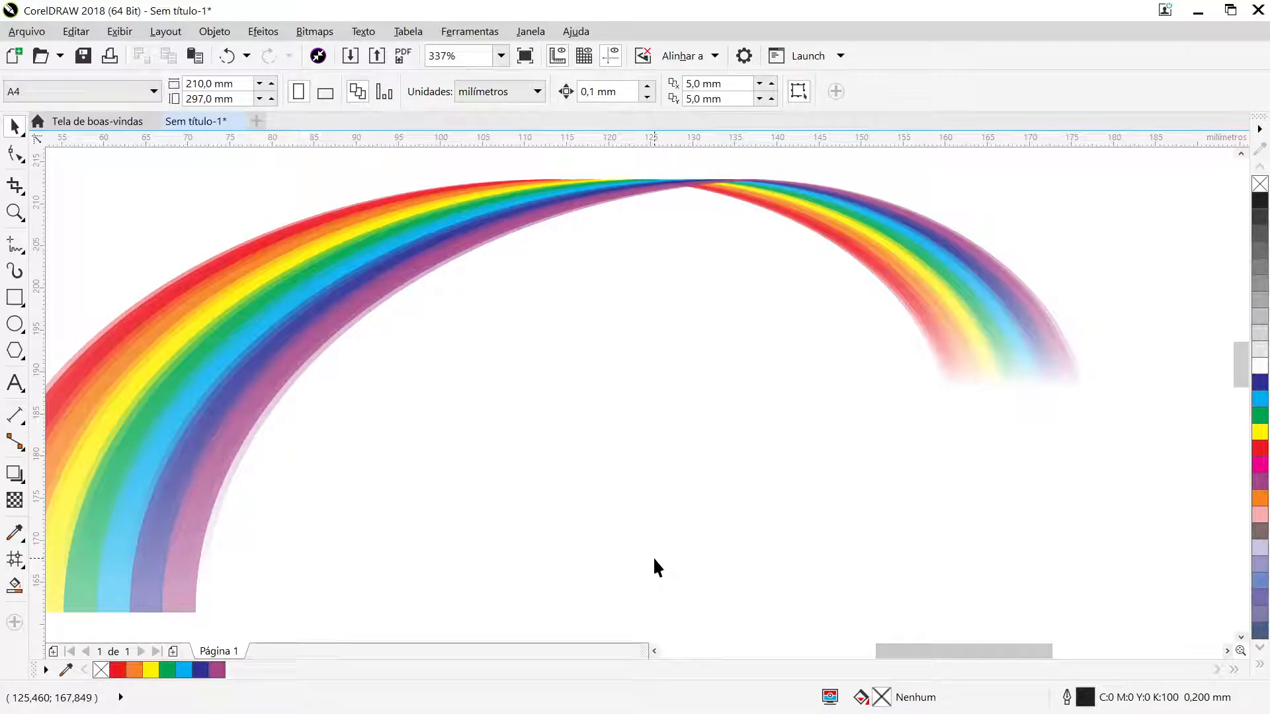
# Draw a nearly round ellipse about 17.6 by 17.2 mm in the empty area below the right arc
pyautogui.hscroll(-1, 672, 513)
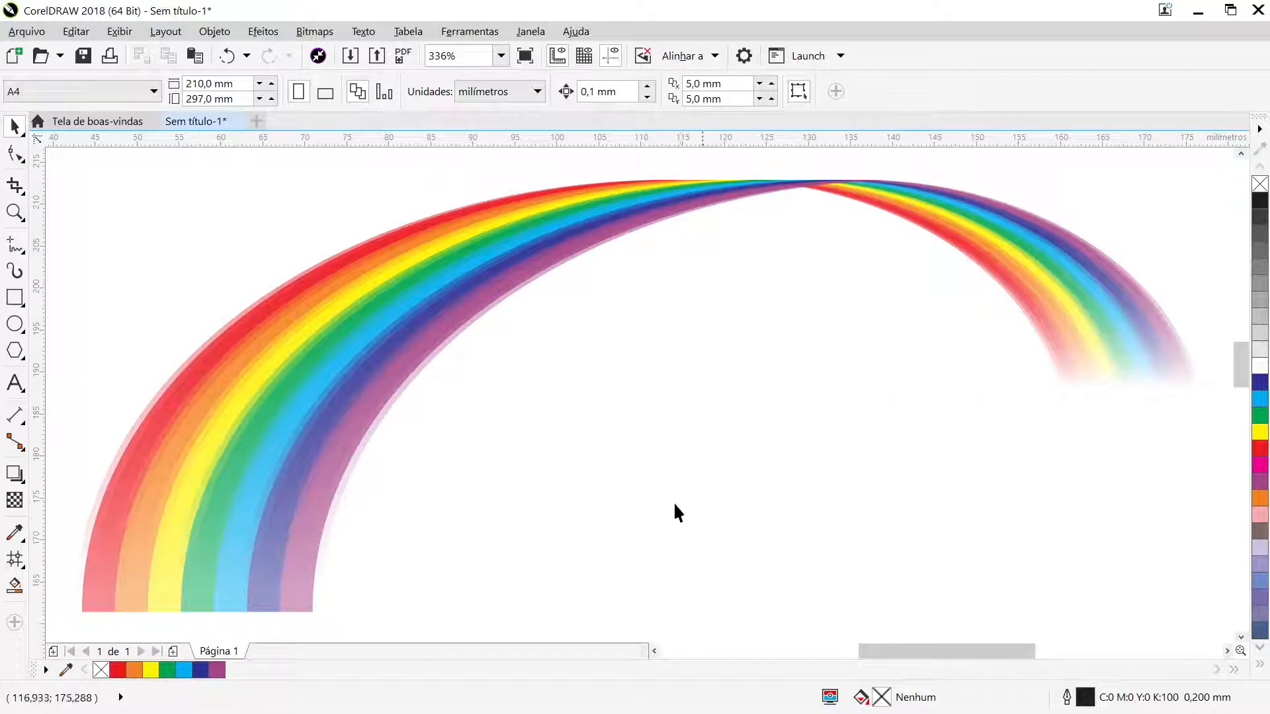
pyautogui.click(1240, 636)
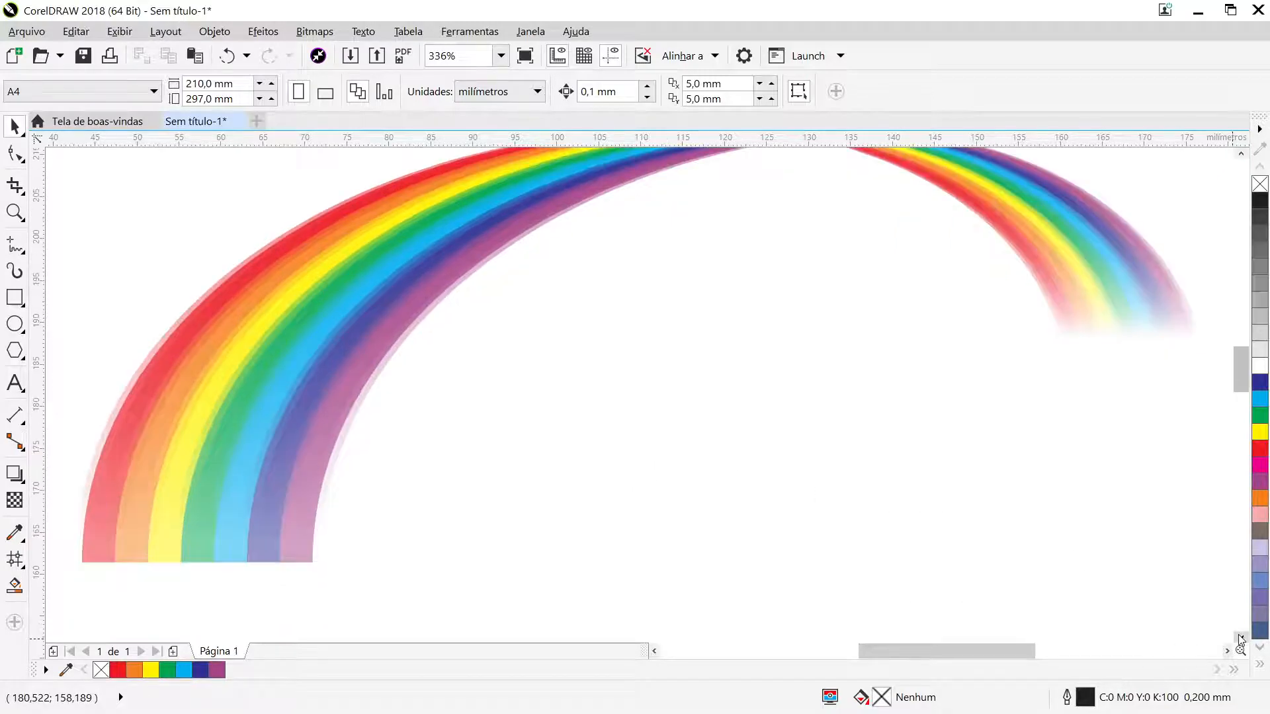
pyautogui.click(1239, 637)
pyautogui.click(1240, 637)
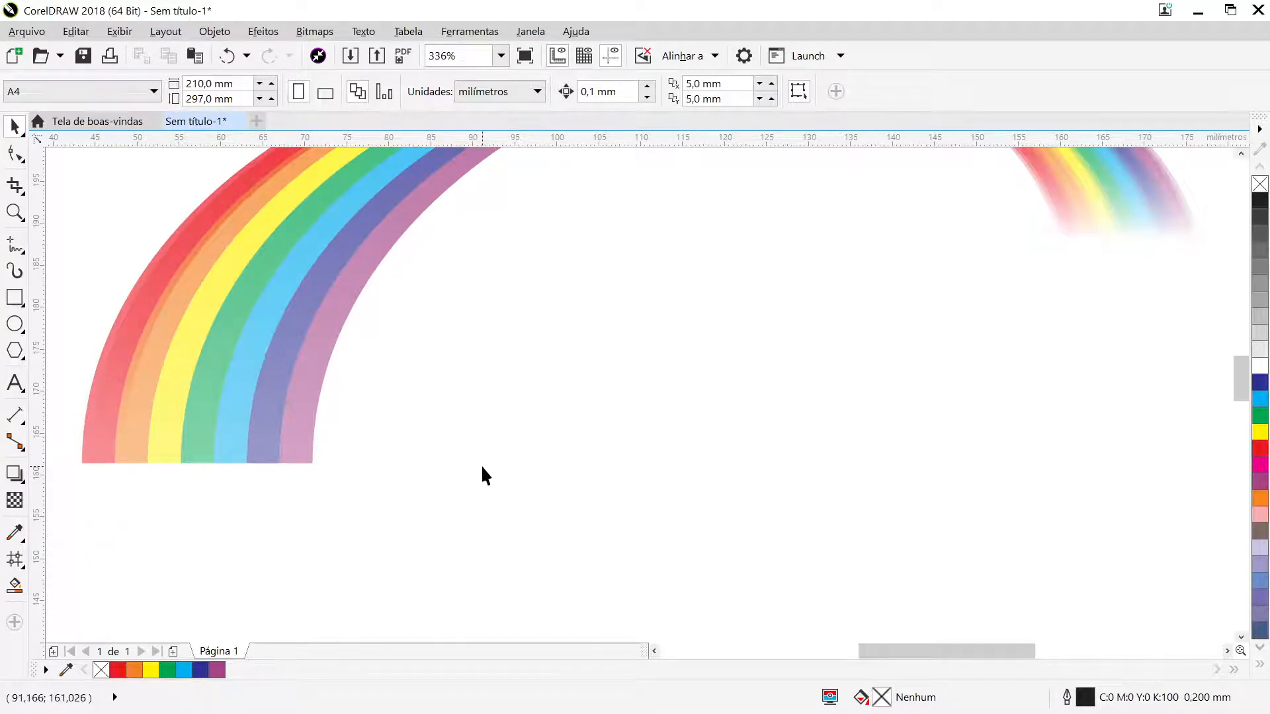
pyautogui.click(14, 324)
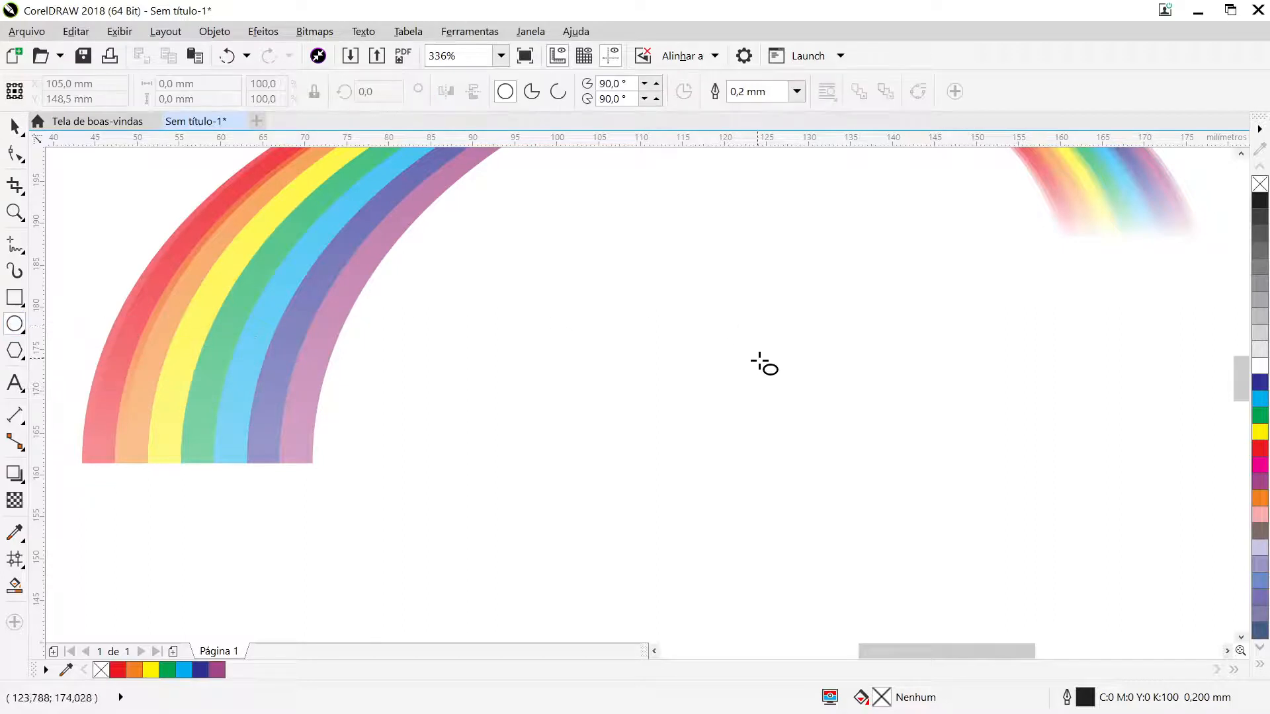
pyautogui.click(1241, 637)
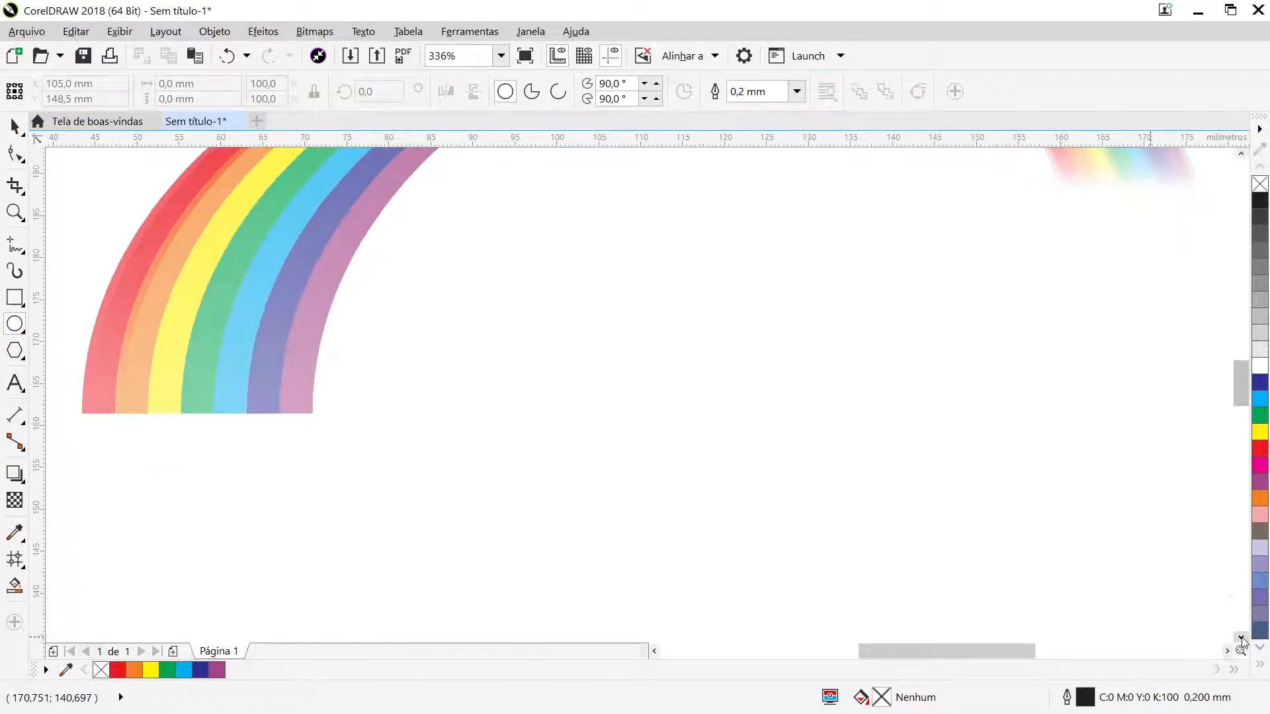
pyautogui.moveTo(781, 302); pyautogui.dragTo(929, 449)
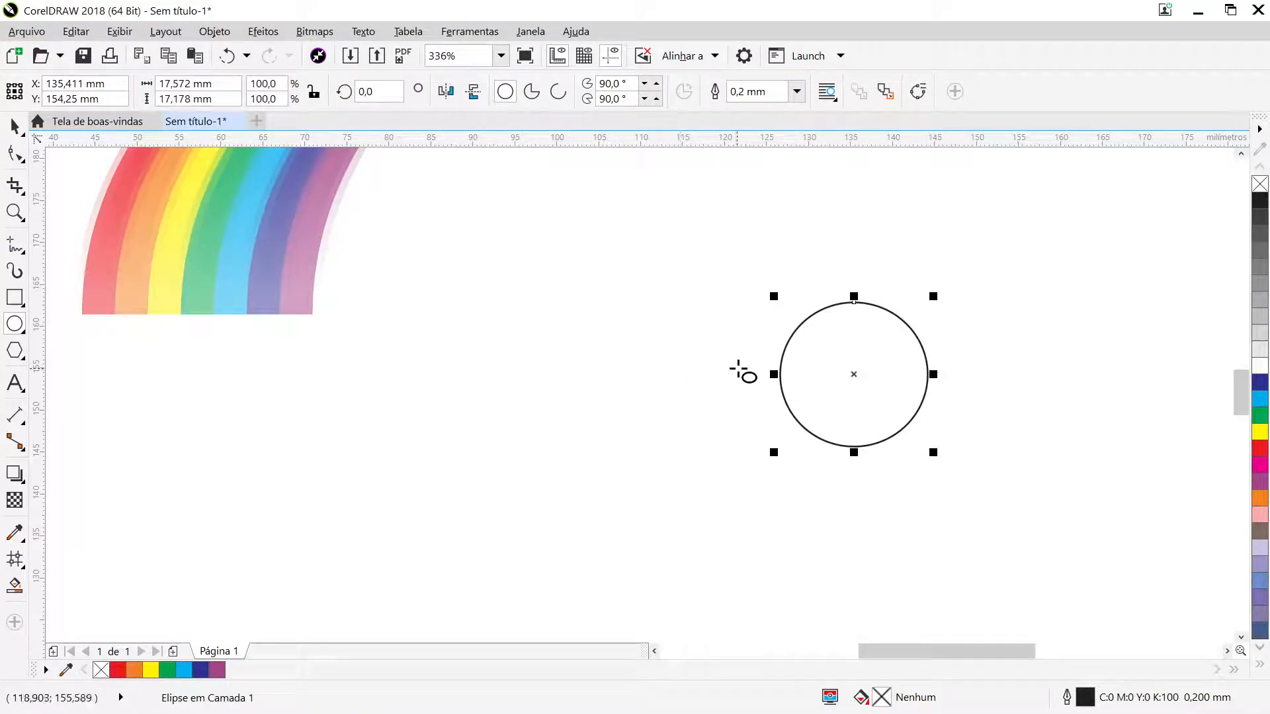
# Draw six smaller overlapping ellipses around the sides and underside of the large circle to form a cloud, and deselect
pyautogui.moveTo(743, 372); pyautogui.dragTo(810, 421)
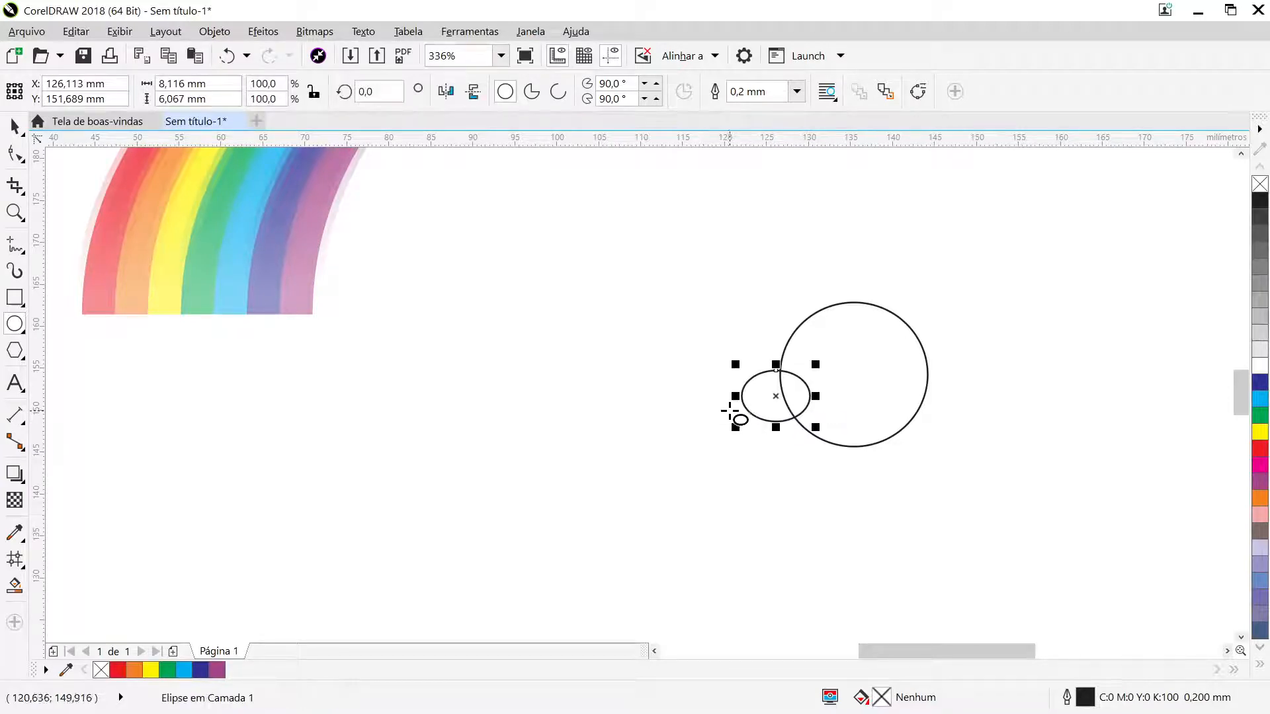
pyautogui.moveTo(730, 406); pyautogui.dragTo(780, 436)
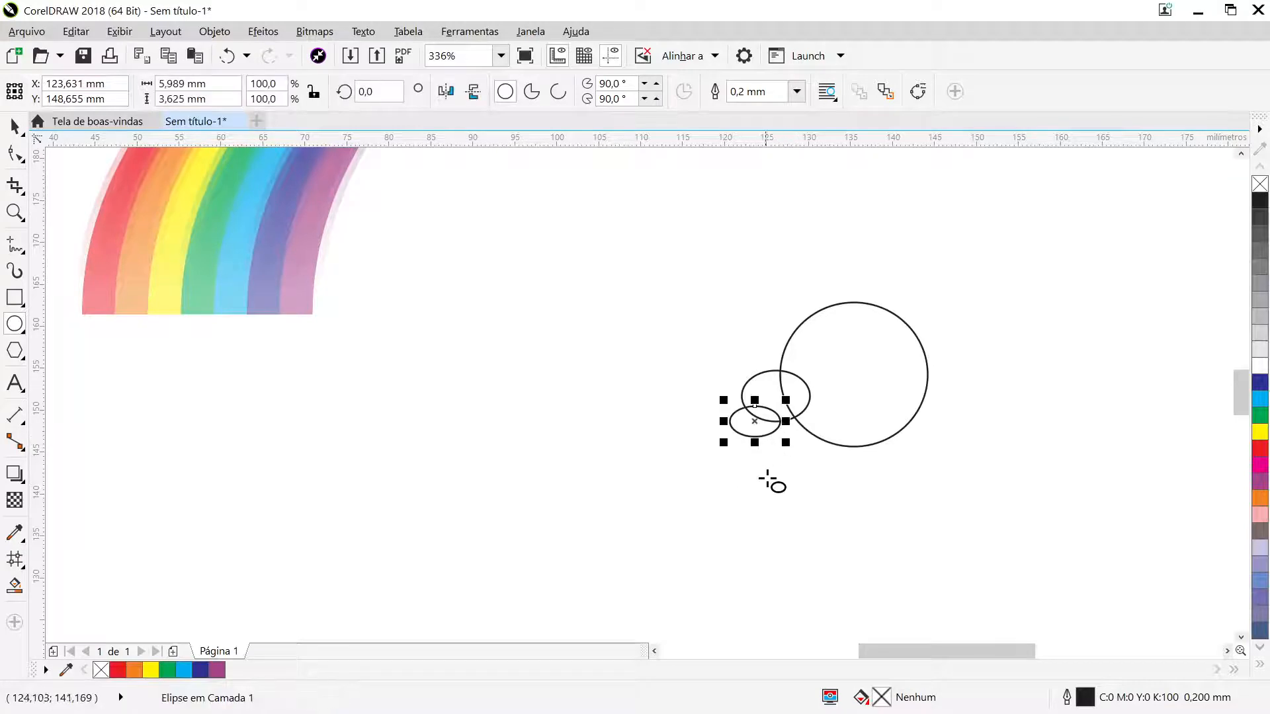
pyautogui.moveTo(763, 468); pyautogui.dragTo(944, 412)
pyautogui.click(14, 125)
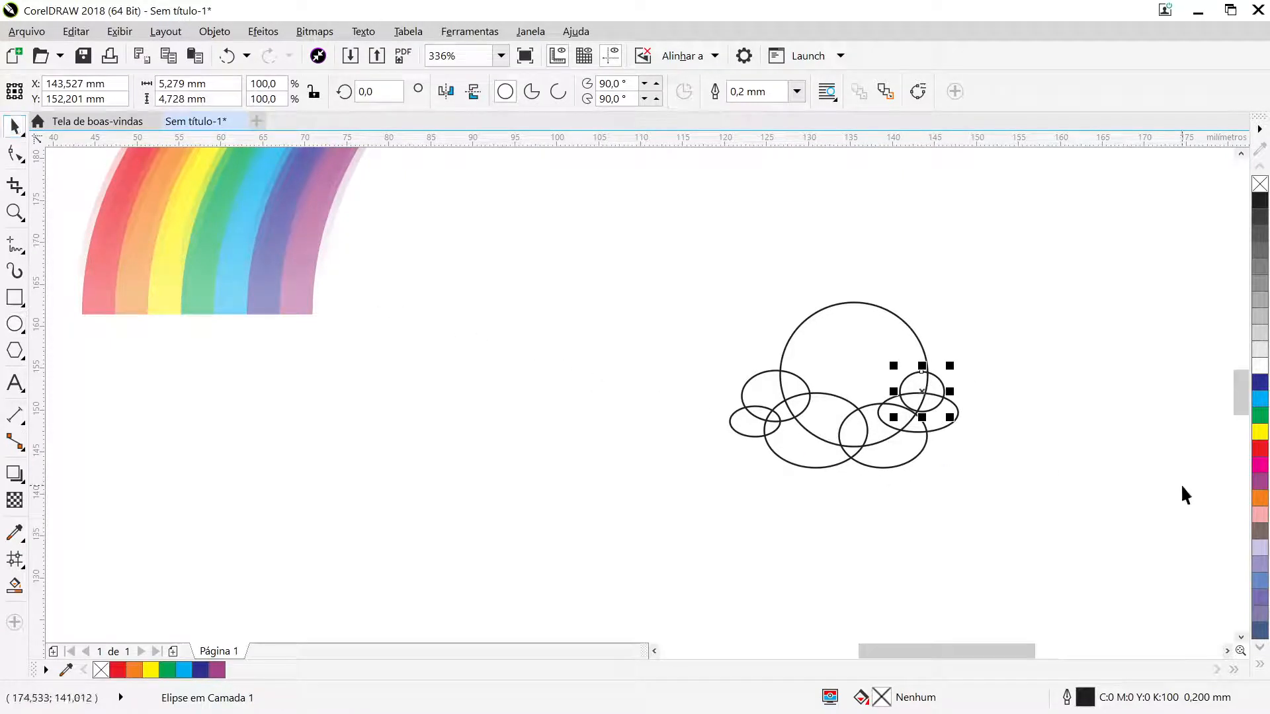
pyautogui.click(1080, 474)
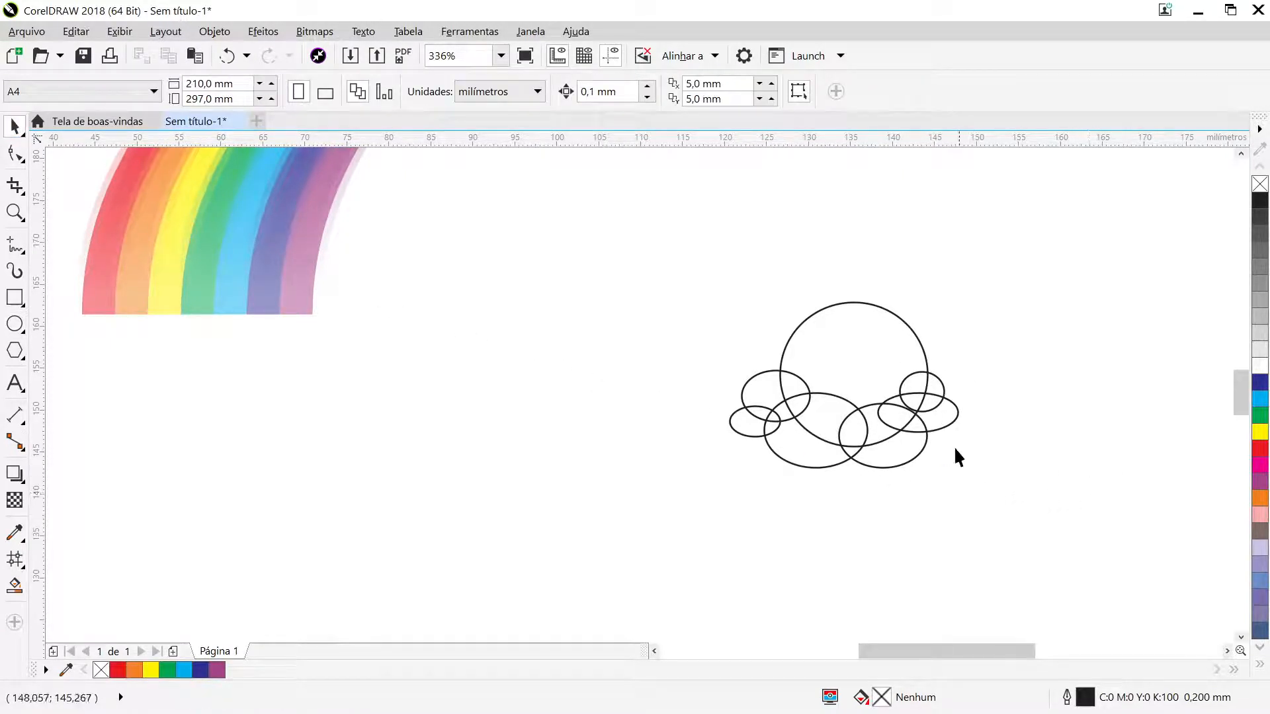
# Move the cloud's lower-right ellipse about 1.6 mm right and shift the two small ellipses on its right edge slightly down and right
pyautogui.click(886, 359)
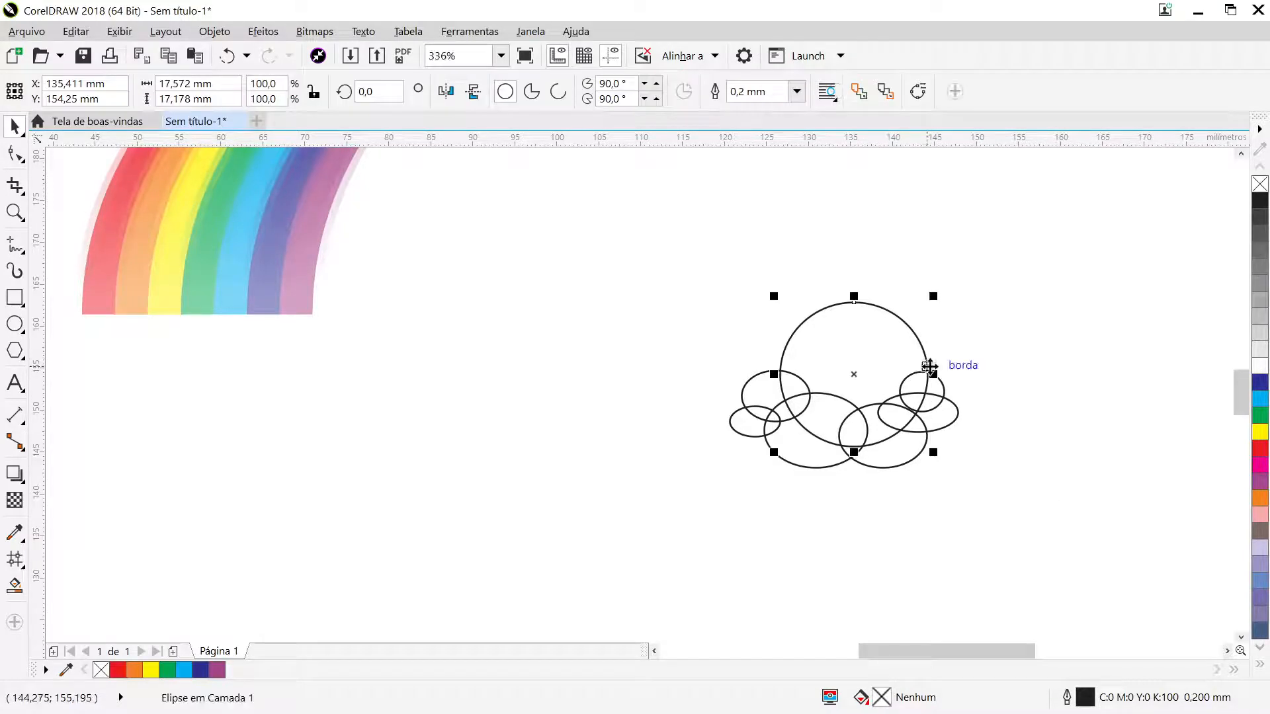
pyautogui.click(939, 456)
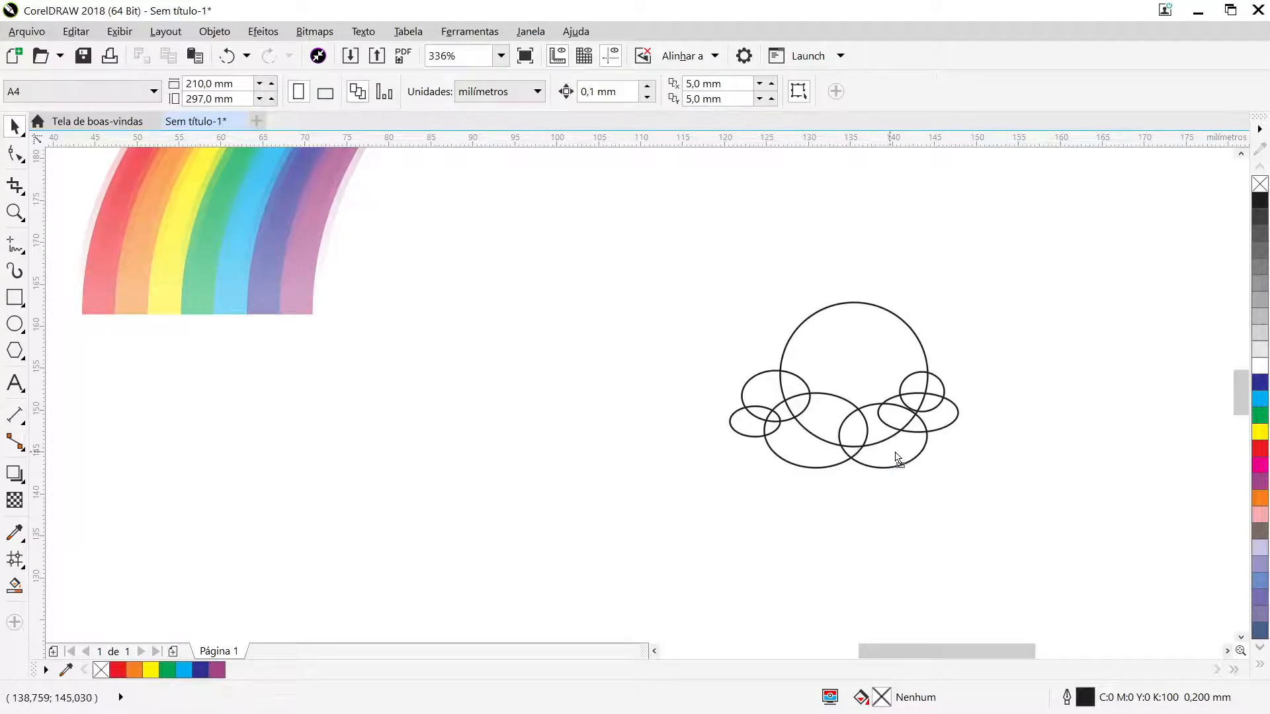
pyautogui.moveTo(887, 458); pyautogui.dragTo(900, 458)
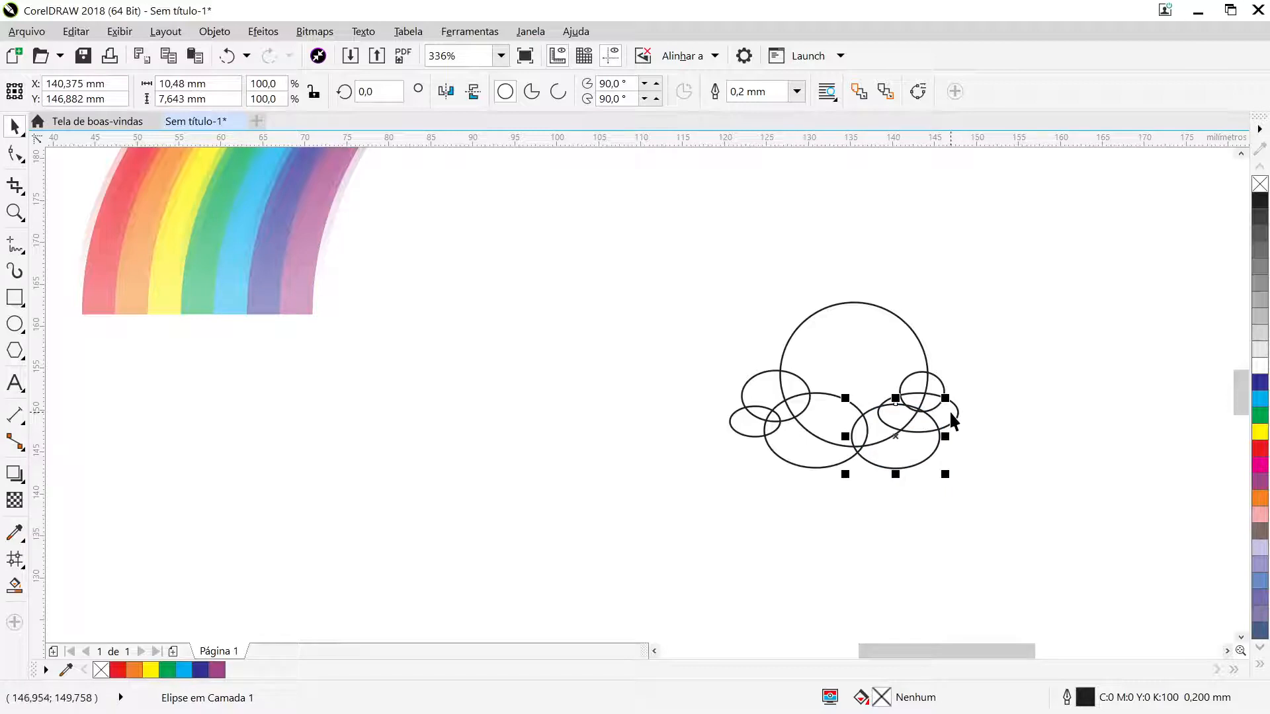
pyautogui.moveTo(949, 410)
pyautogui.mouseDown()
pyautogui.moveTo(952, 425)
pyautogui.moveTo(944, 409)
pyautogui.mouseUp()
pyautogui.click(1002, 395)
# Scale the cloud's large circle to about 96.4% width and 84.4% height, shift it slightly right and deselect it
pyautogui.click(891, 355)
pyautogui.moveTo(936, 299); pyautogui.dragTo(931, 297)
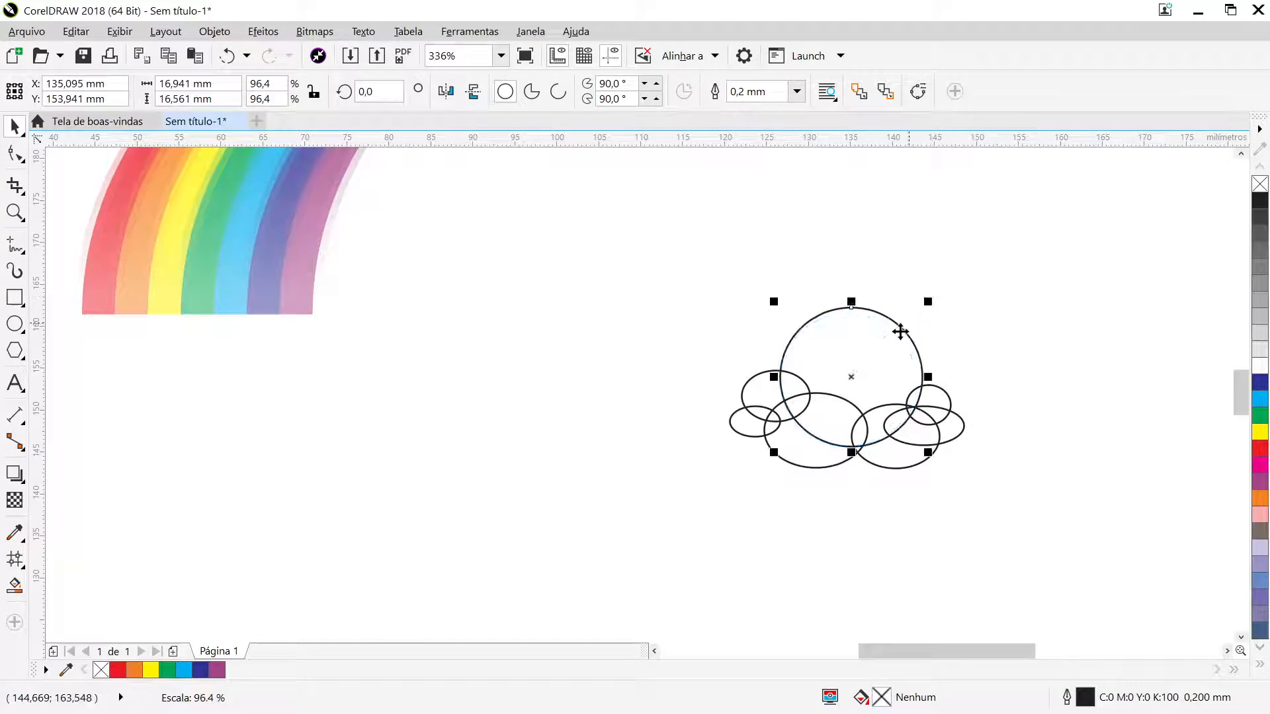
pyautogui.moveTo(851, 311); pyautogui.dragTo(871, 362)
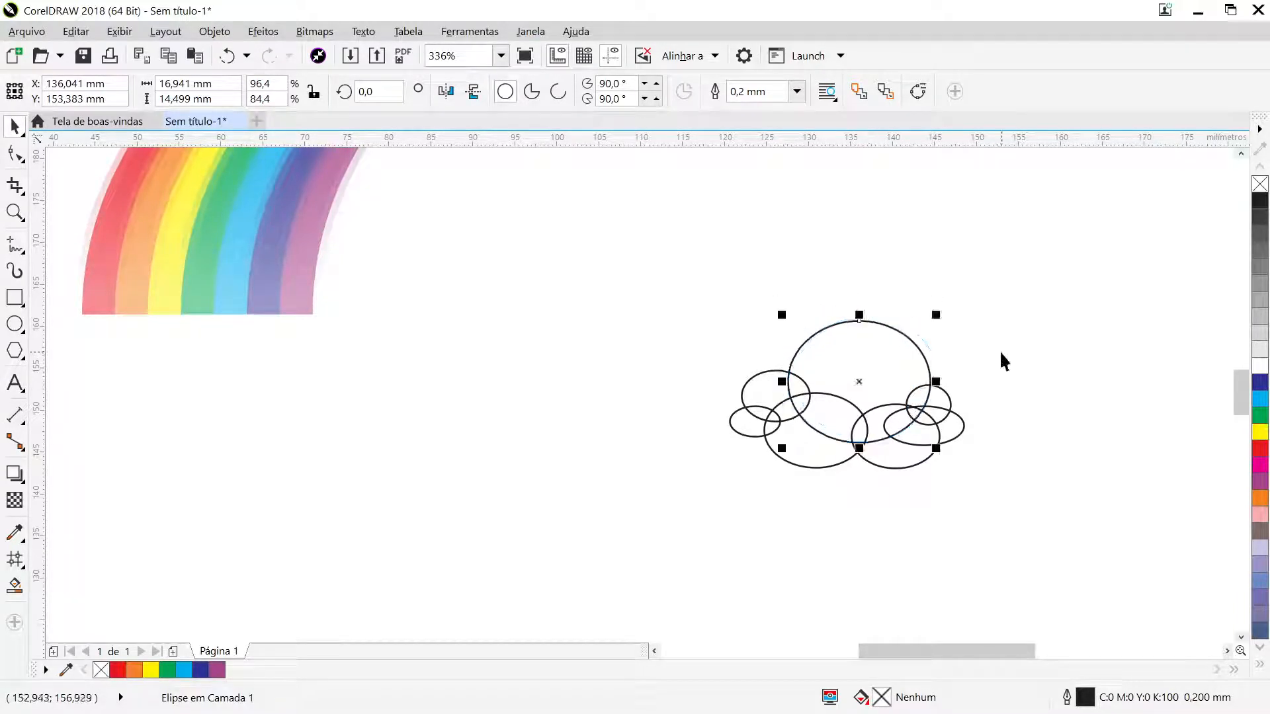
pyautogui.click(998, 350)
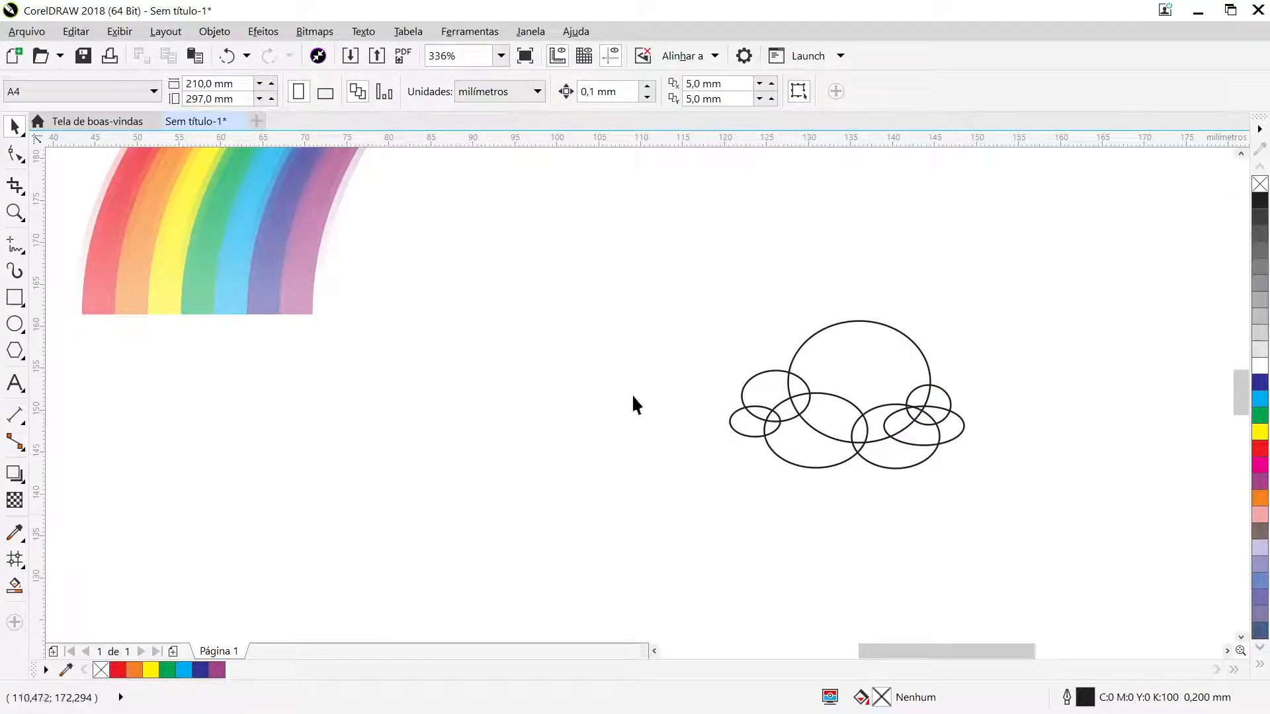
# Select all seven cloud ellipses, place a copy of them below and to the right of the left arc's base, and deselect
pyautogui.moveTo(996, 491); pyautogui.dragTo(997, 493)
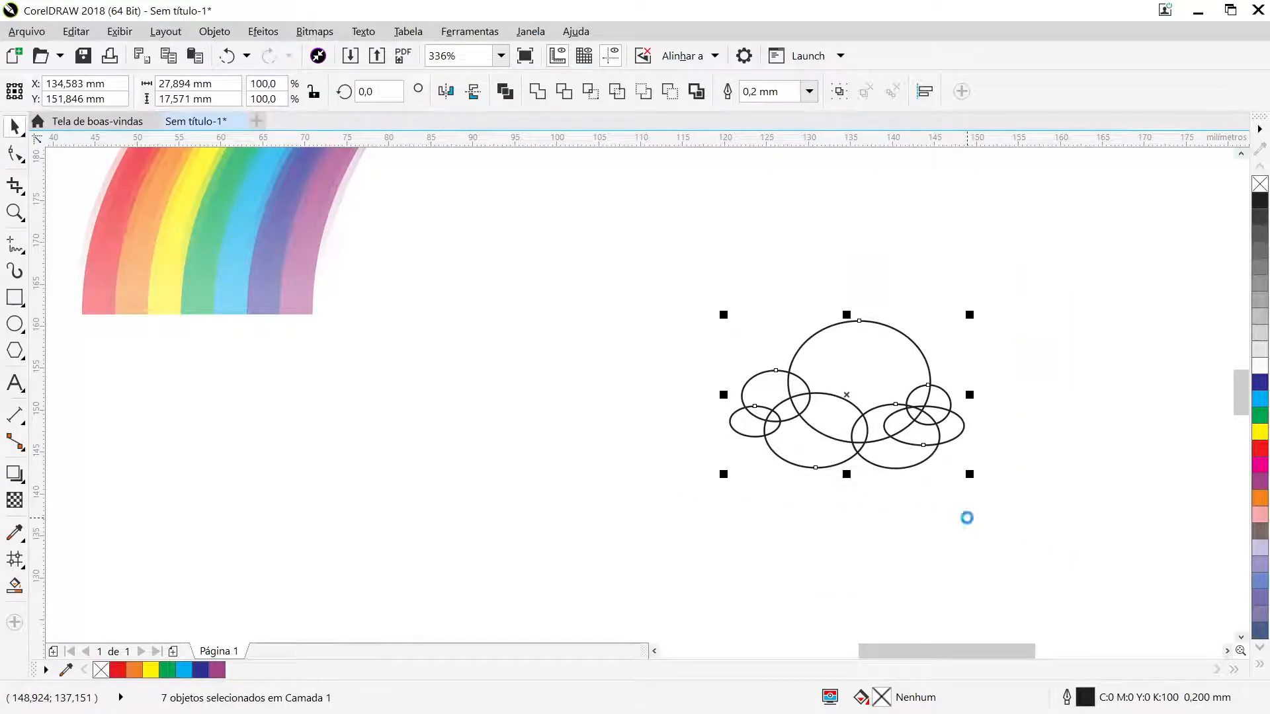
pyautogui.moveTo(873, 375); pyautogui.dragTo(433, 461)
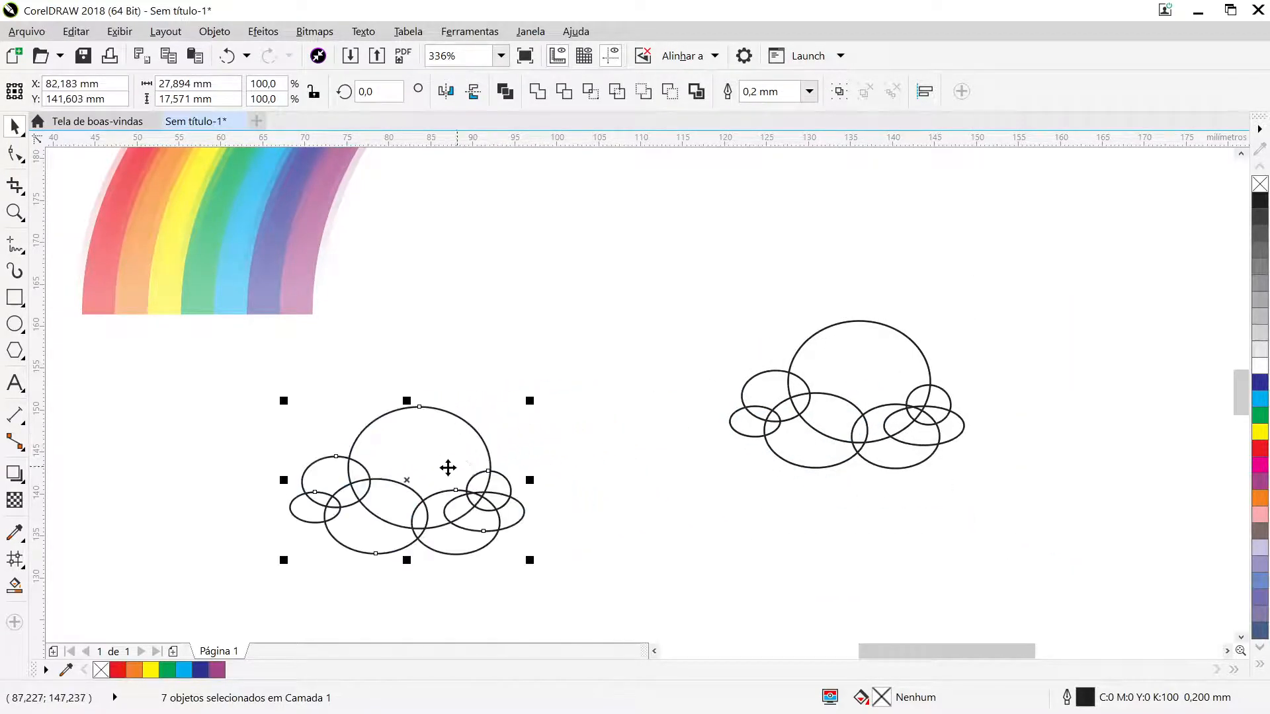
pyautogui.click(785, 507)
# Open the large circle of the rightmost cloud into an upper arc spanning about 348° to 179°, without a wedge
pyautogui.click(835, 361)
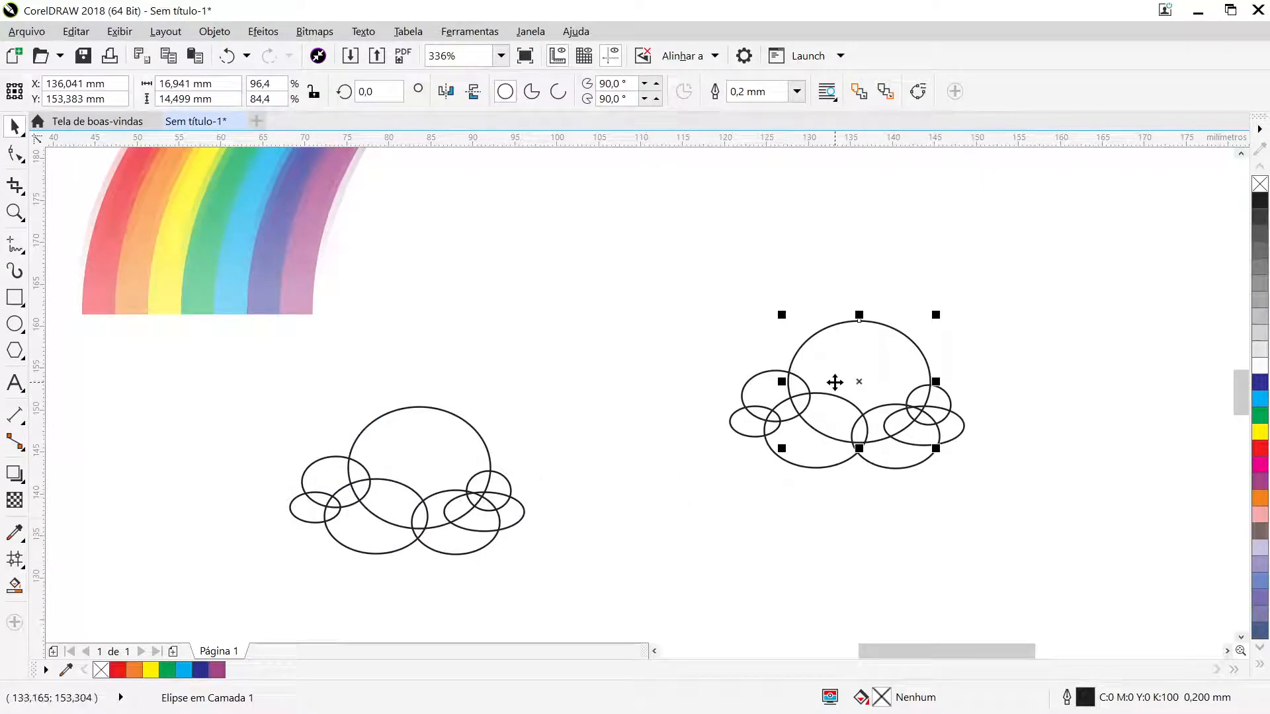
pyautogui.click(11, 156)
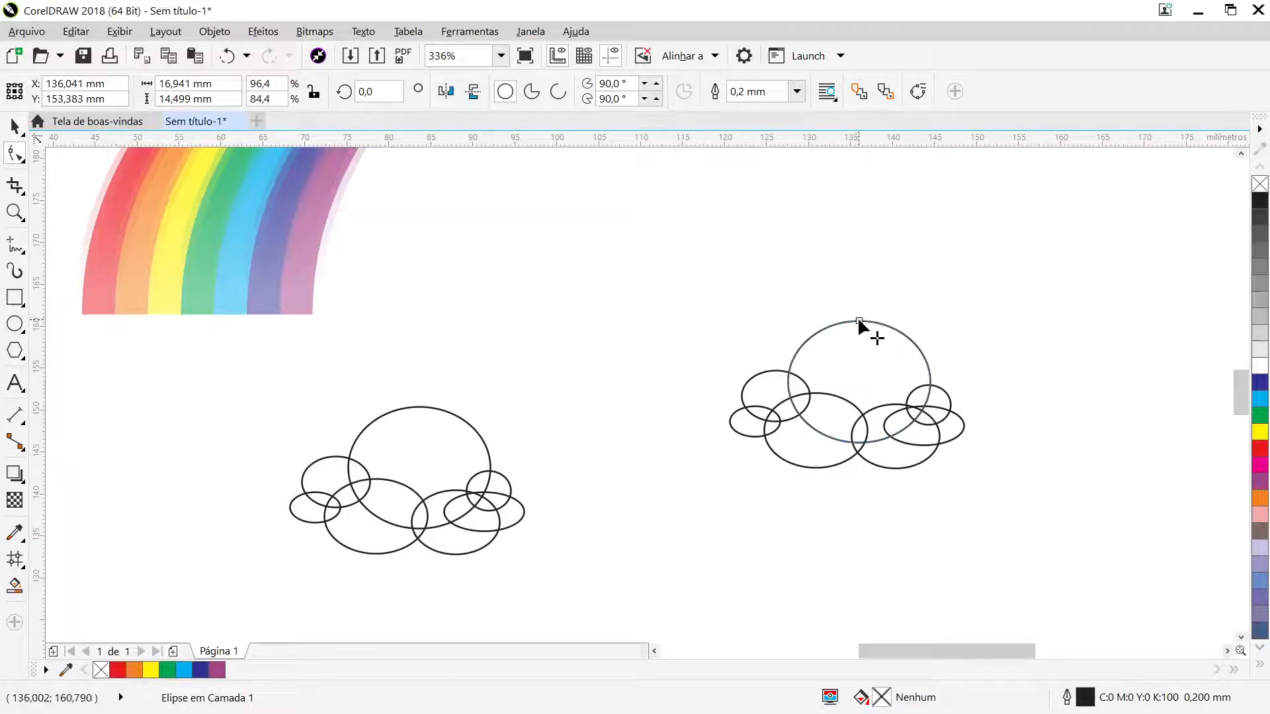
pyautogui.moveTo(871, 332); pyautogui.dragTo(874, 357)
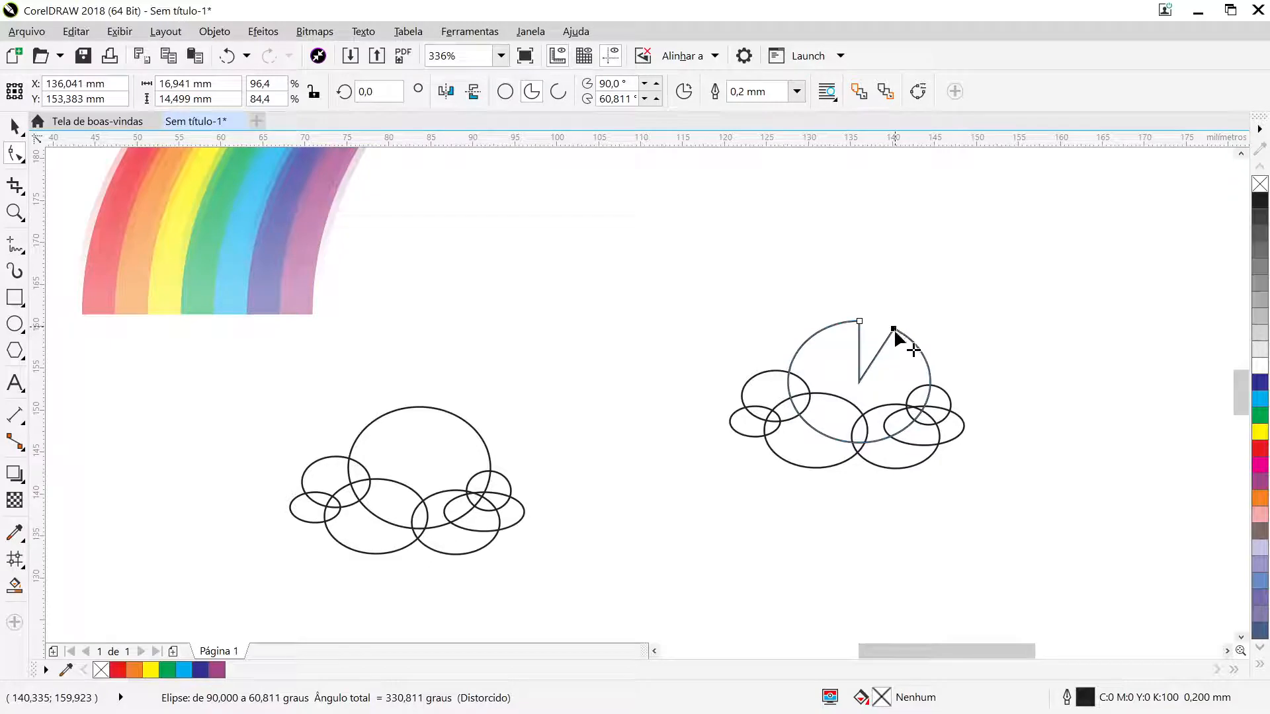
pyautogui.moveTo(894, 328); pyautogui.dragTo(785, 387)
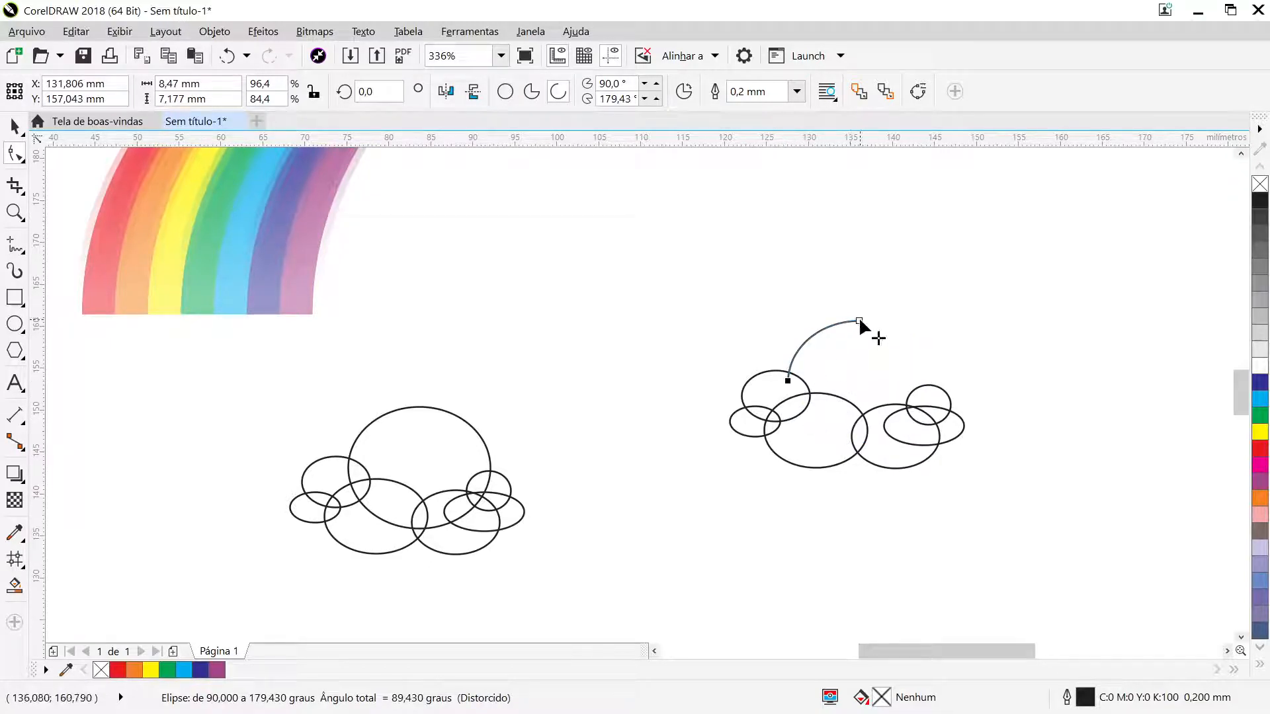
pyautogui.moveTo(910, 359); pyautogui.dragTo(930, 396)
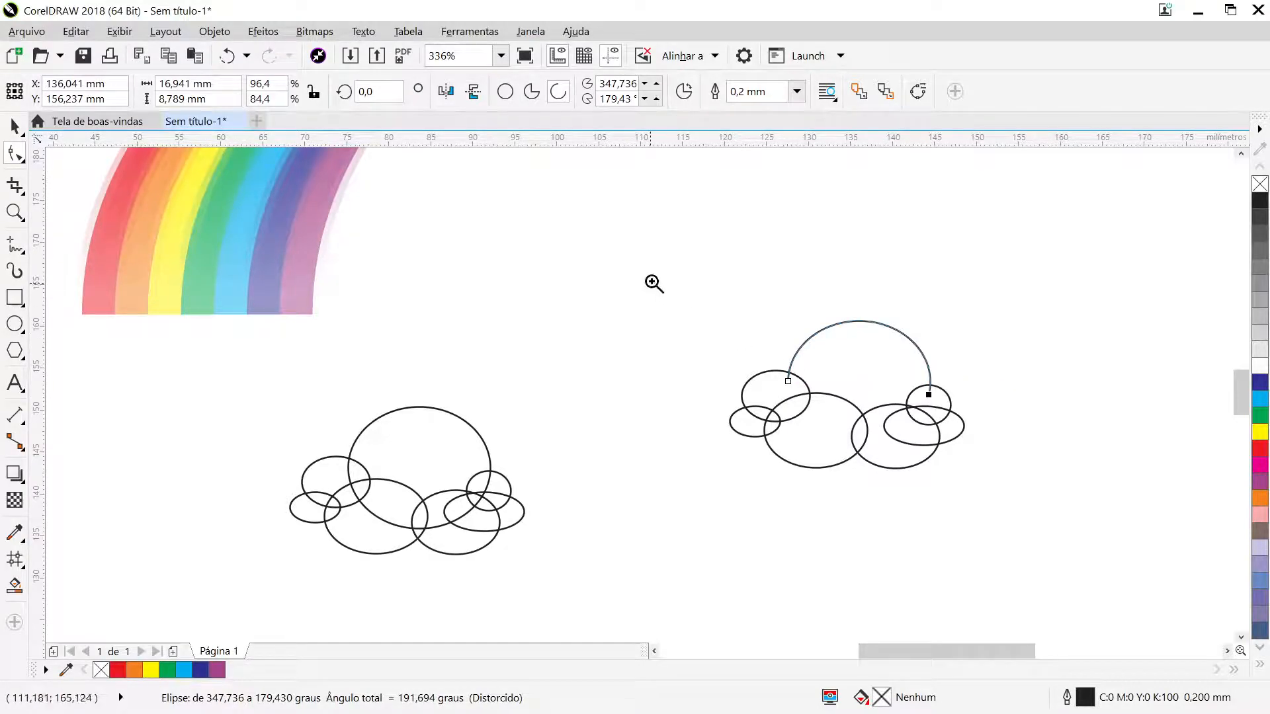
# Open the two small ellipses on that cloud's right side into outer arcs, ending them where they meet the neighbouring curves
pyautogui.moveTo(654, 281); pyautogui.dragTo(1058, 535)
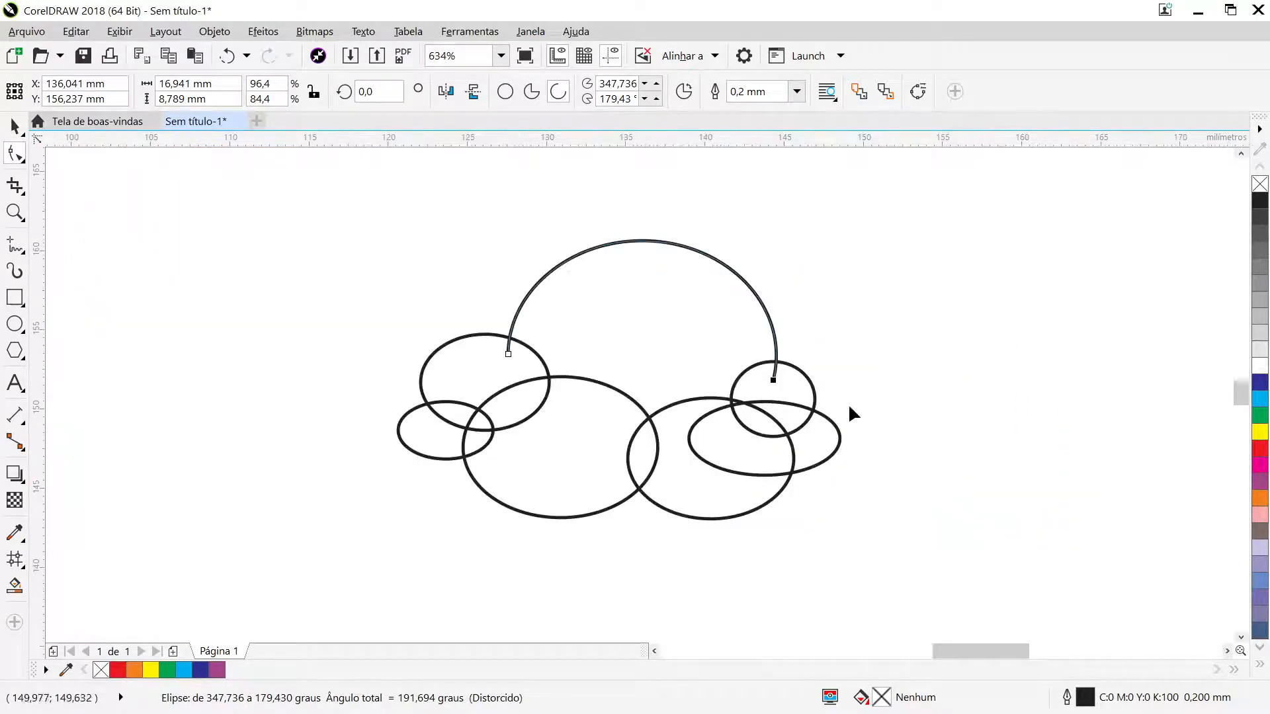
pyautogui.click(813, 397)
pyautogui.moveTo(773, 368); pyautogui.dragTo(736, 335)
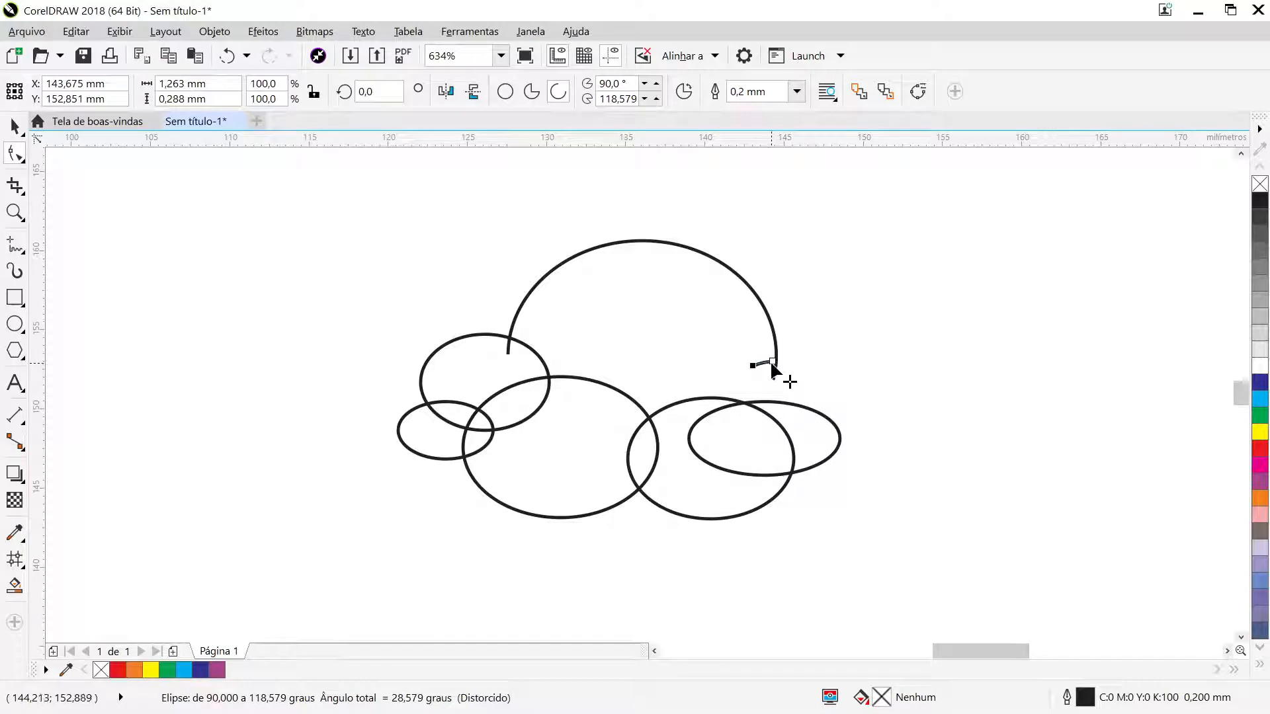
pyautogui.moveTo(805, 417); pyautogui.dragTo(822, 425)
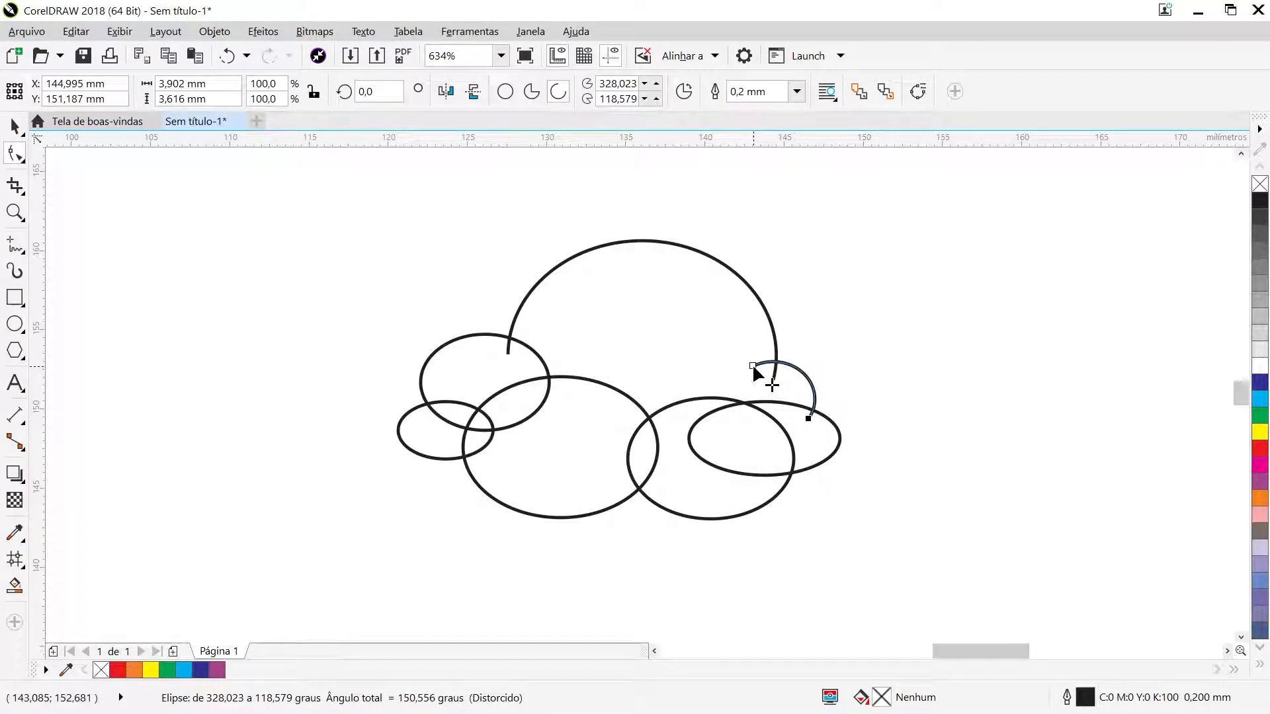
pyautogui.moveTo(753, 357); pyautogui.dragTo(759, 328)
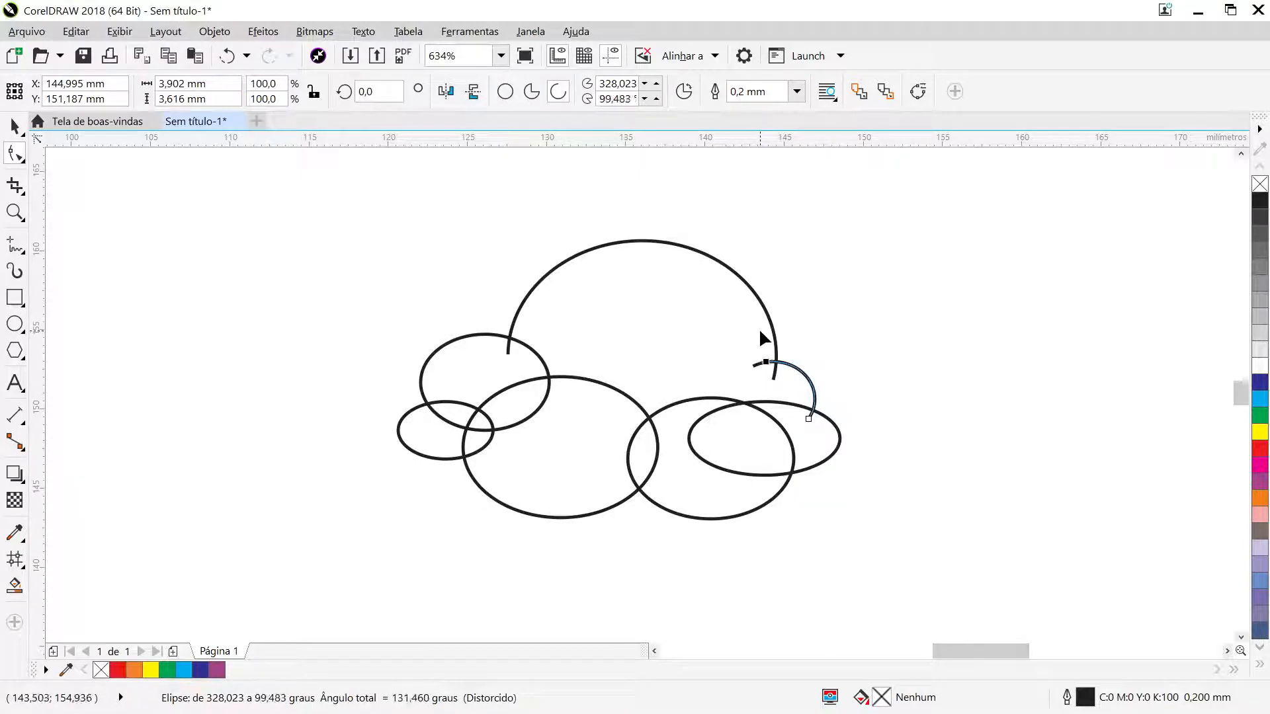
pyautogui.click(807, 438)
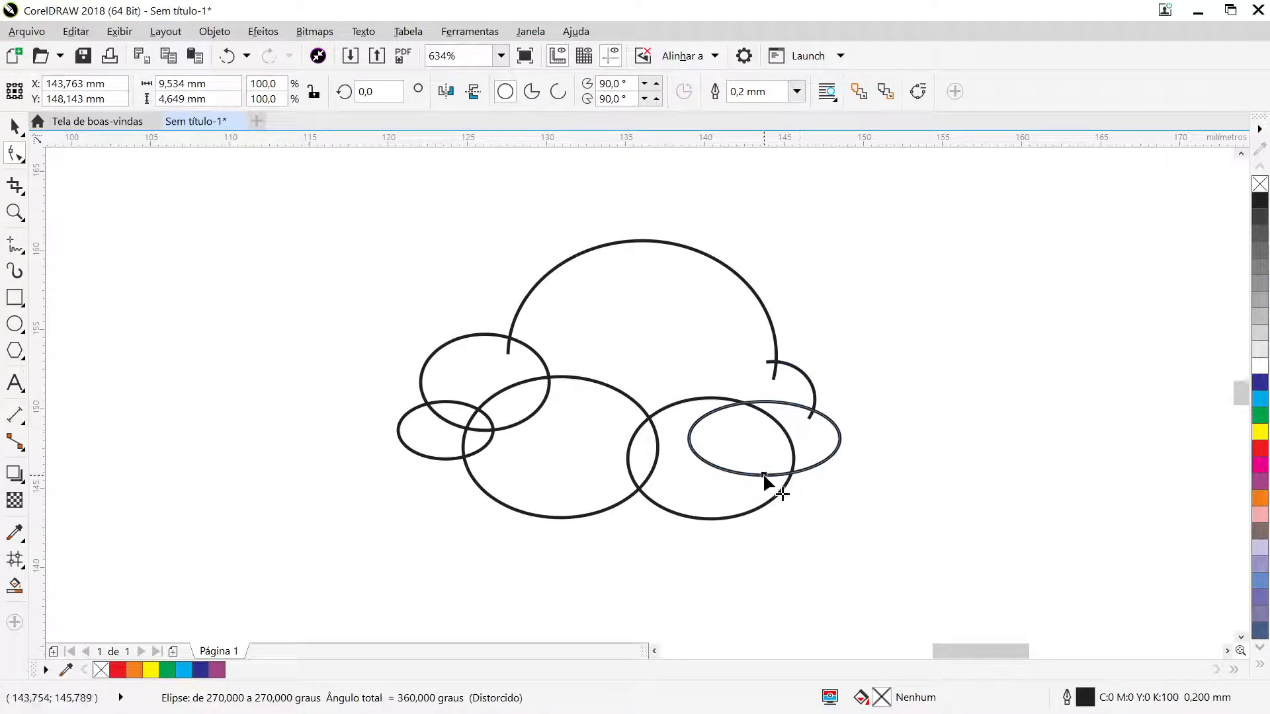
pyautogui.moveTo(764, 475); pyautogui.dragTo(826, 504)
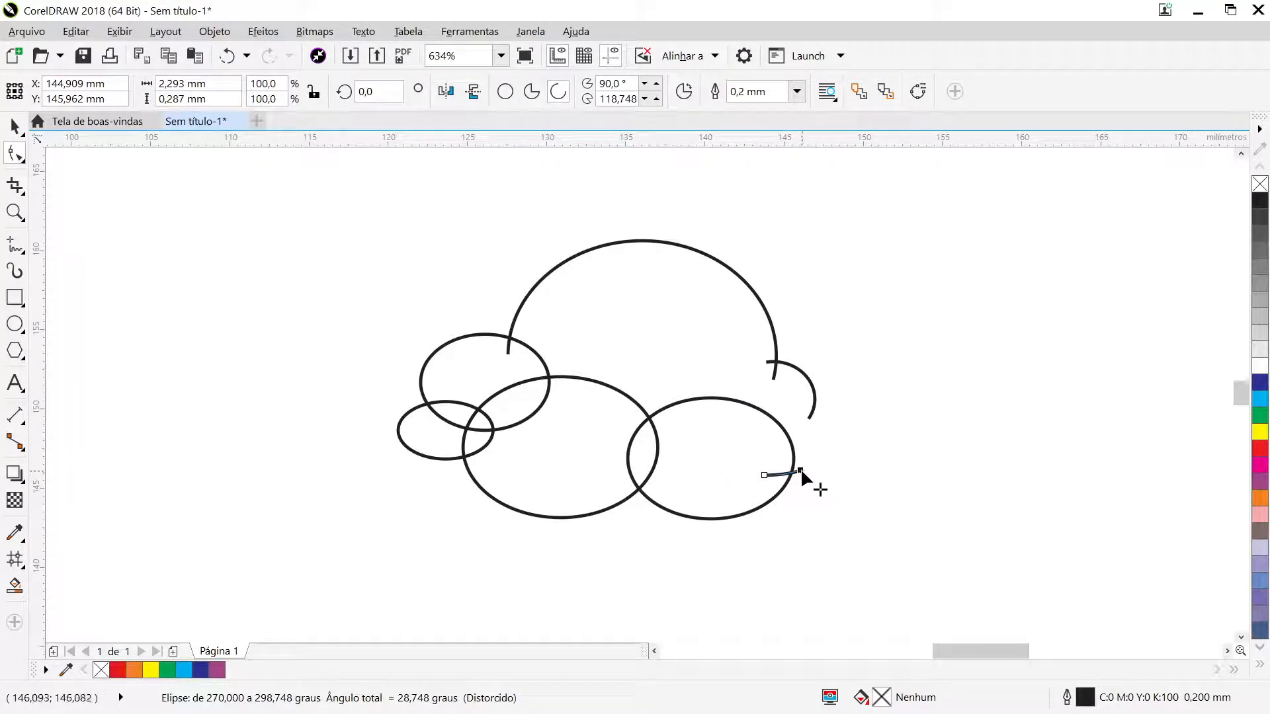
pyautogui.moveTo(864, 444); pyautogui.dragTo(825, 401)
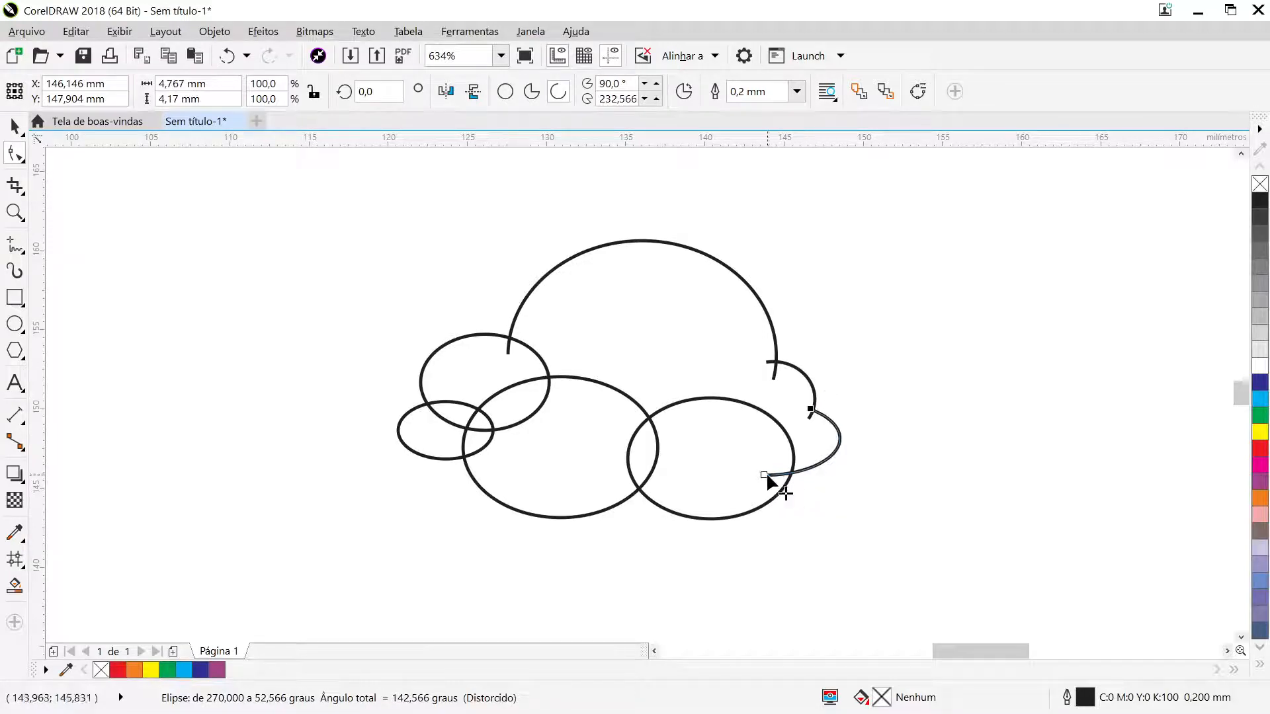
pyautogui.moveTo(766, 476); pyautogui.dragTo(802, 496)
# Open the two ellipses along the cloud's underside into lower arcs that meet at the middle and reach the side curves
pyautogui.click(732, 516)
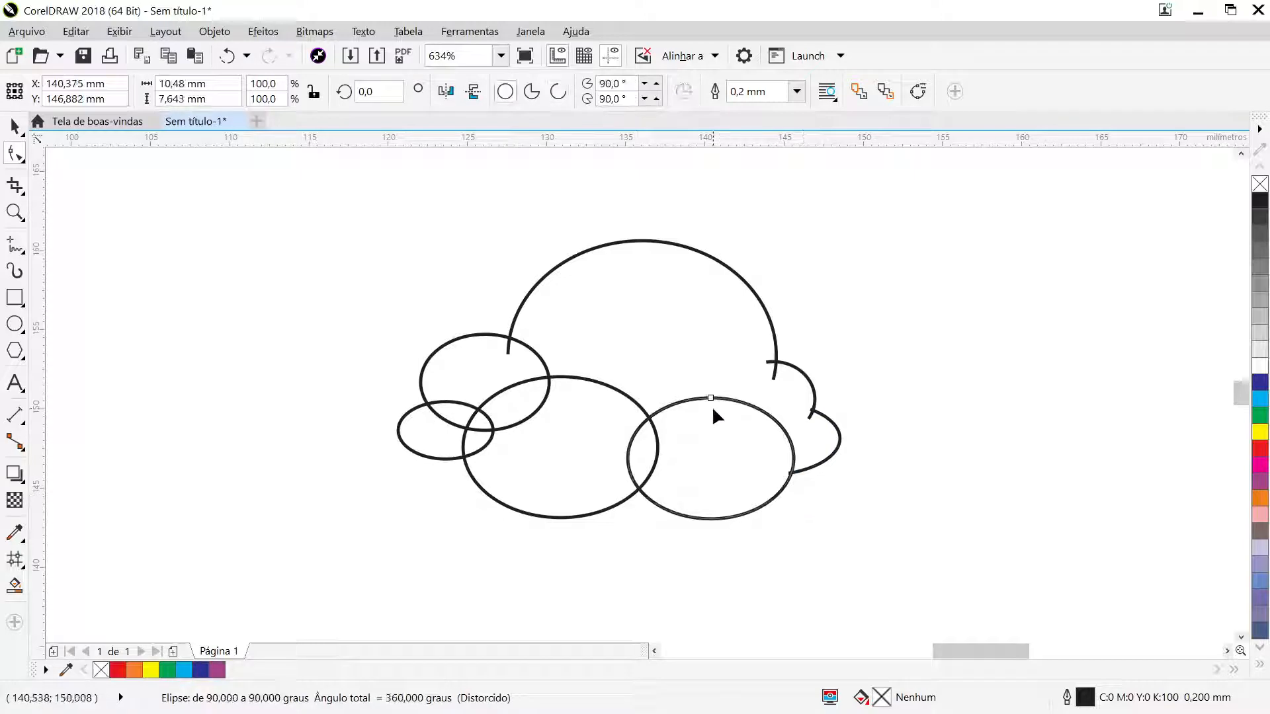
pyautogui.moveTo(712, 398); pyautogui.dragTo(800, 450)
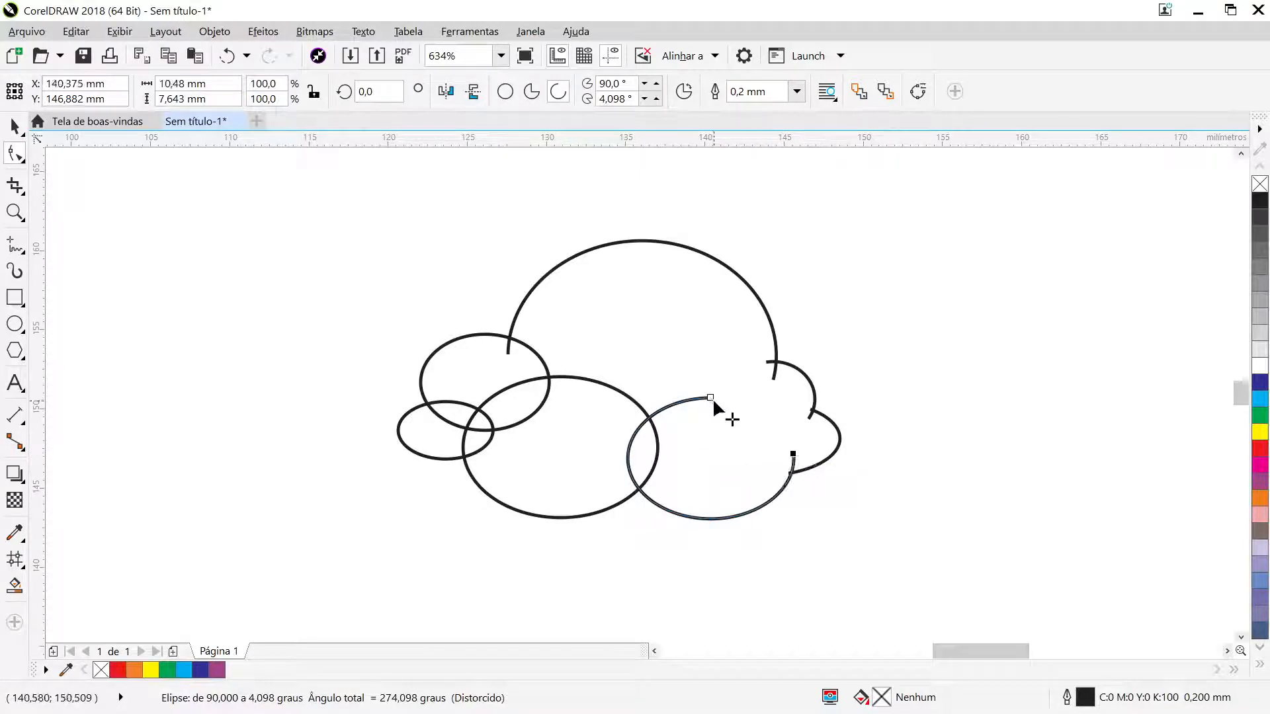
pyautogui.moveTo(711, 396); pyautogui.dragTo(687, 502)
pyautogui.click(580, 515)
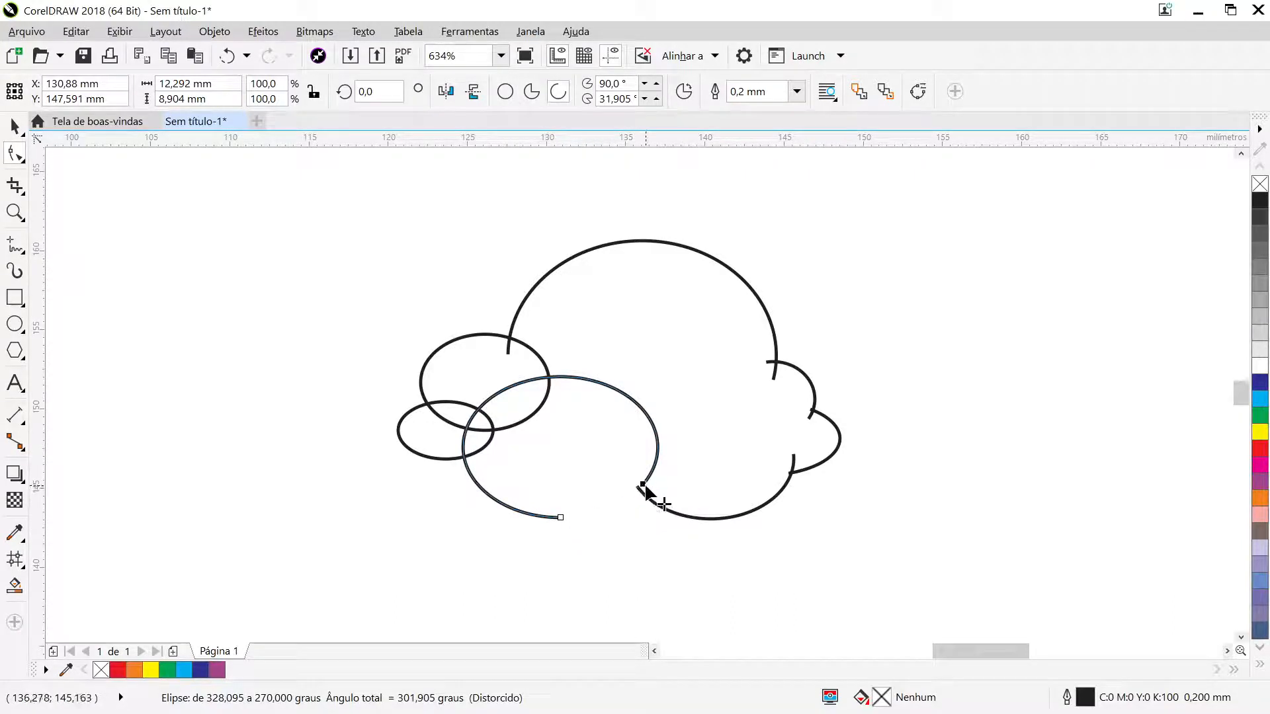
pyautogui.moveTo(644, 489); pyautogui.dragTo(395, 449)
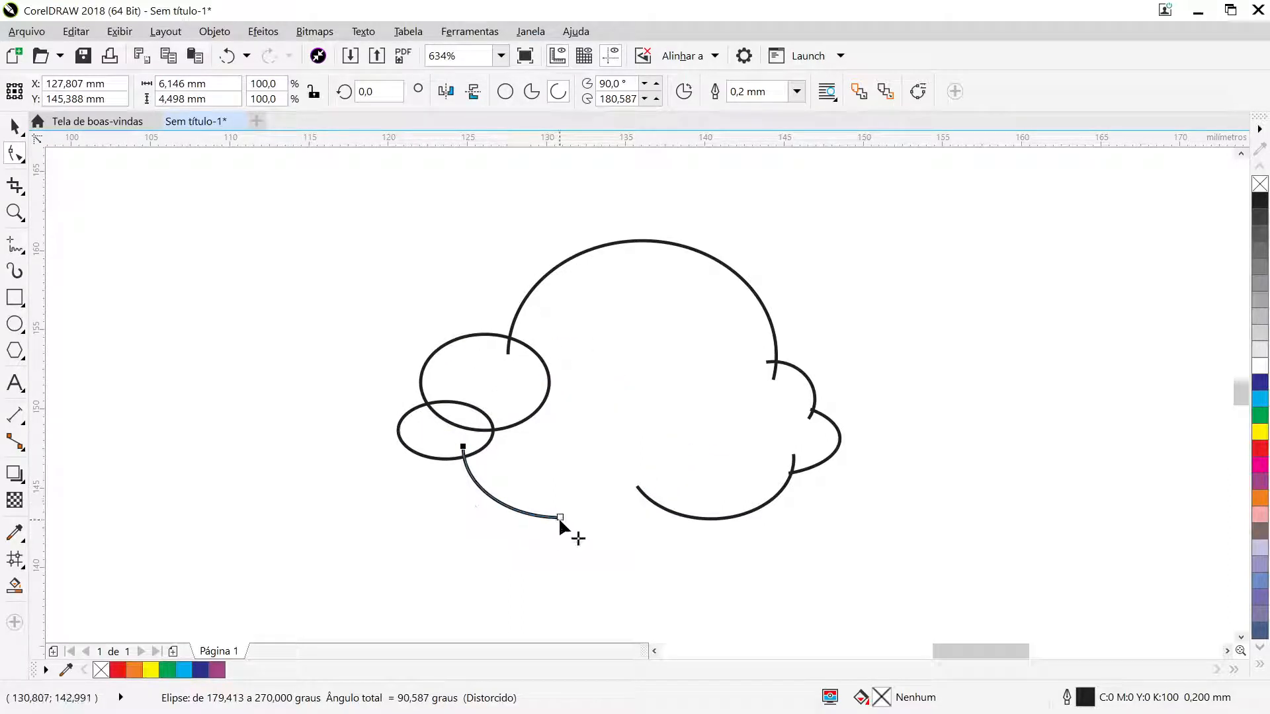
pyautogui.moveTo(560, 519); pyautogui.dragTo(665, 485)
# Open the two ellipses on the cloud's left side into outer arcs that join the bottom curve and the large upper arc
pyautogui.click(465, 455)
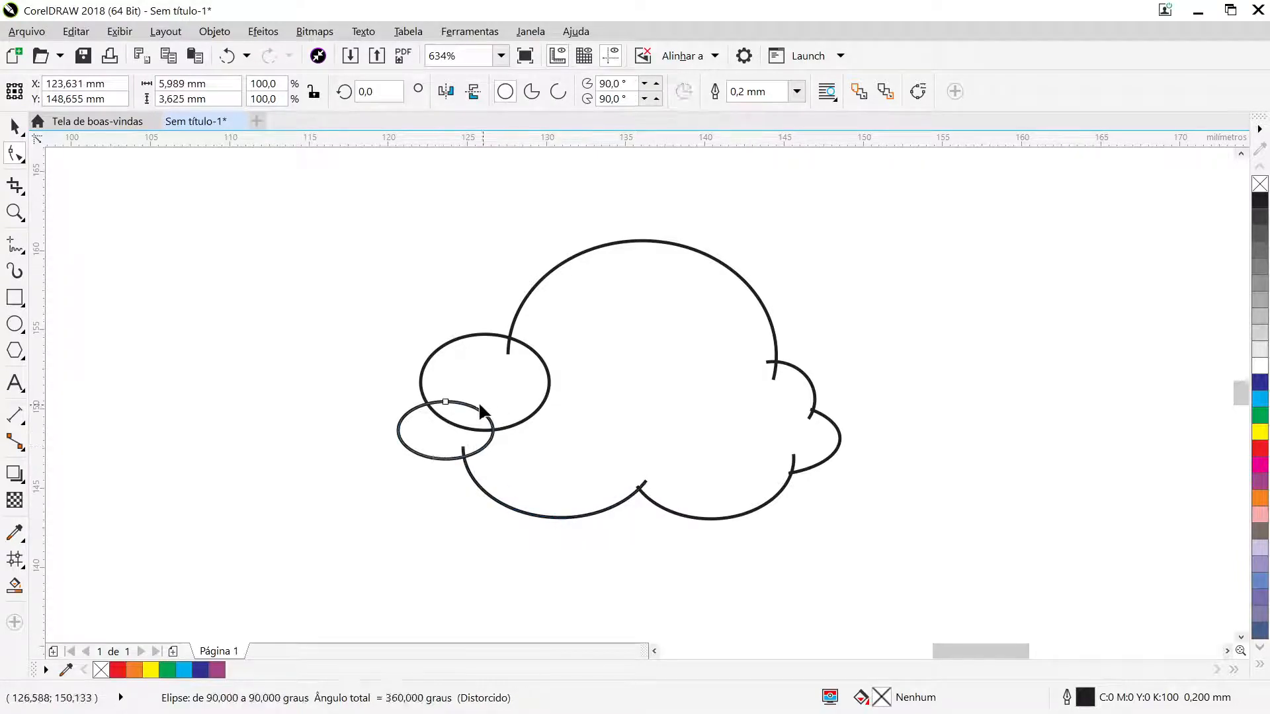
pyautogui.moveTo(445, 402); pyautogui.dragTo(494, 406)
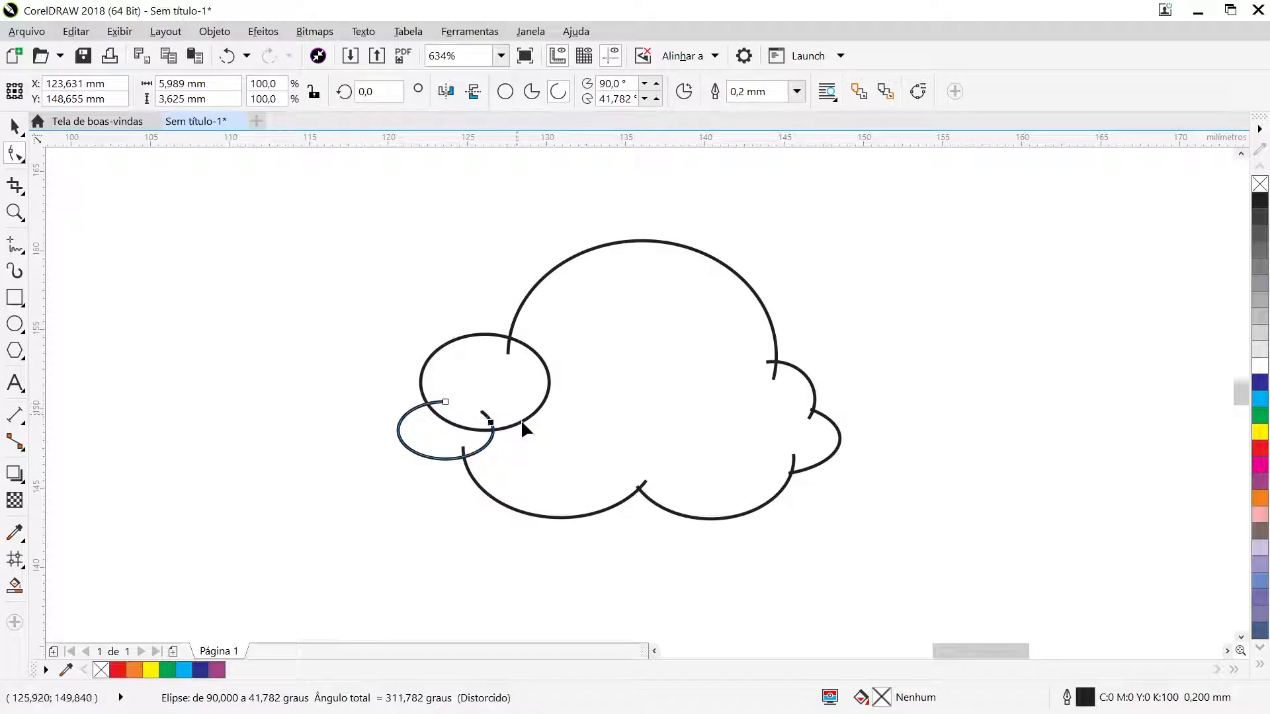
pyautogui.moveTo(522, 422); pyautogui.dragTo(540, 494)
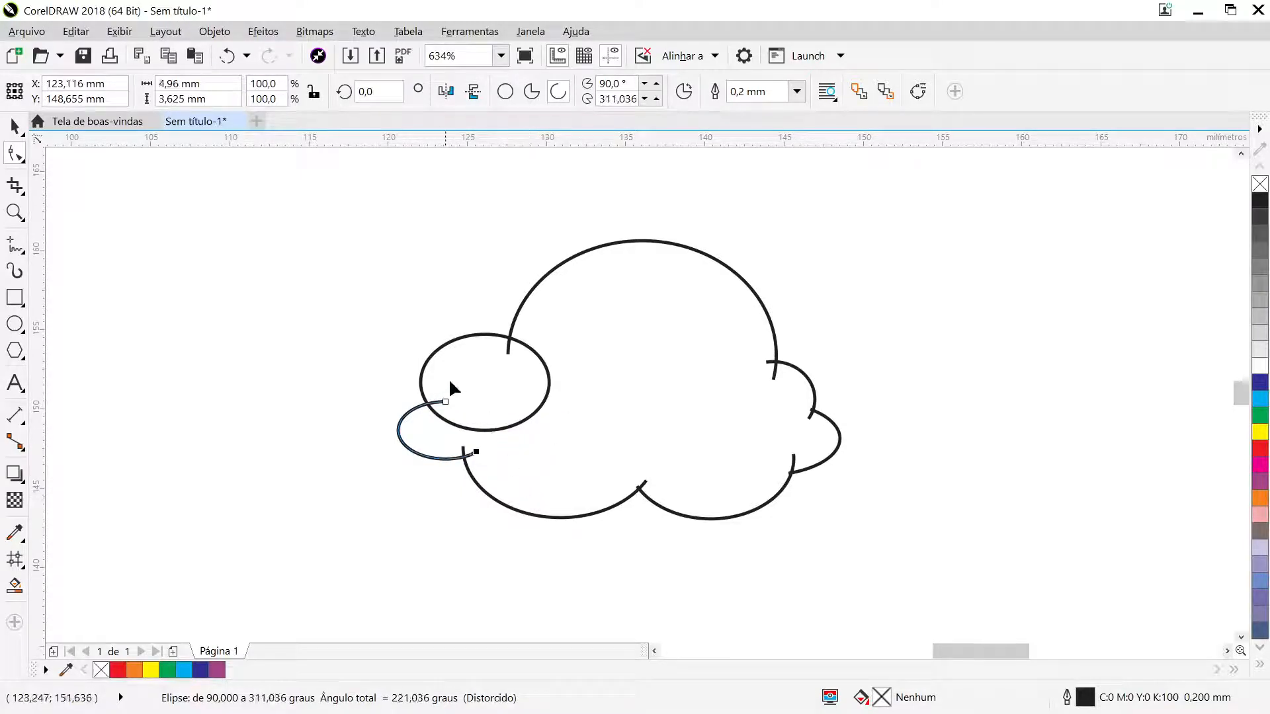
pyautogui.click(508, 387)
pyautogui.moveTo(486, 335); pyautogui.dragTo(407, 413)
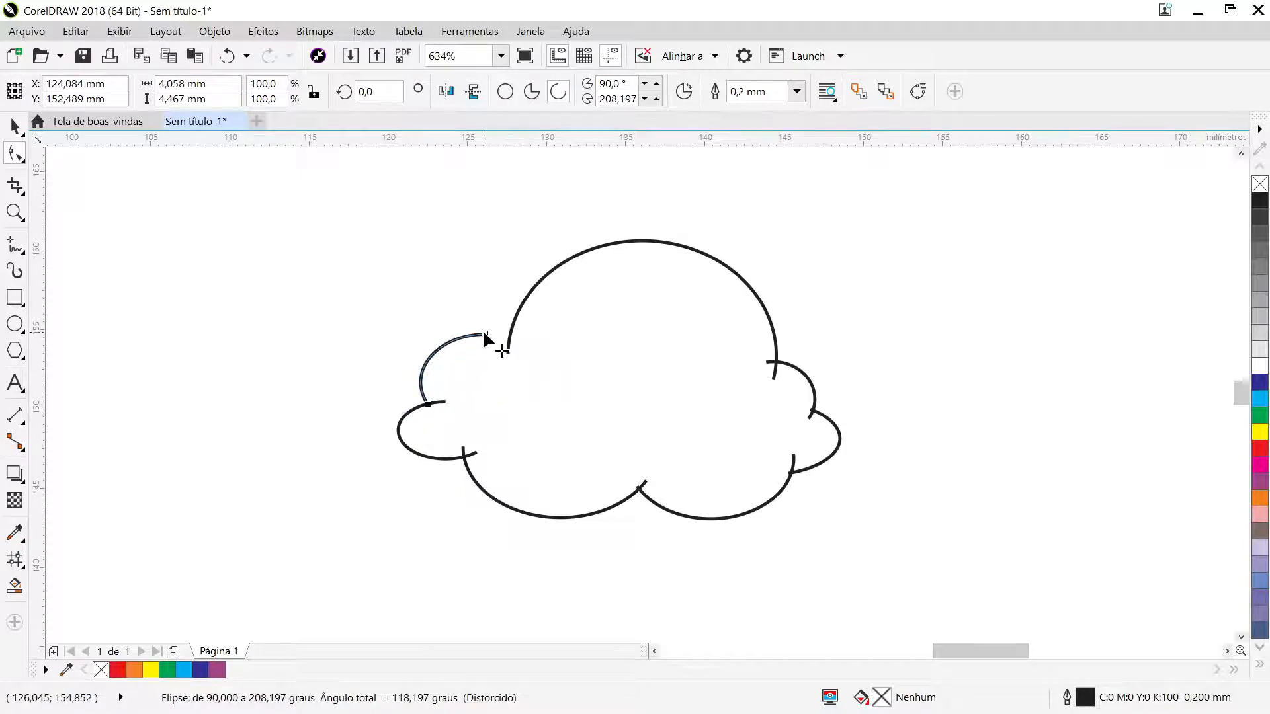
pyautogui.moveTo(485, 333); pyautogui.dragTo(521, 330)
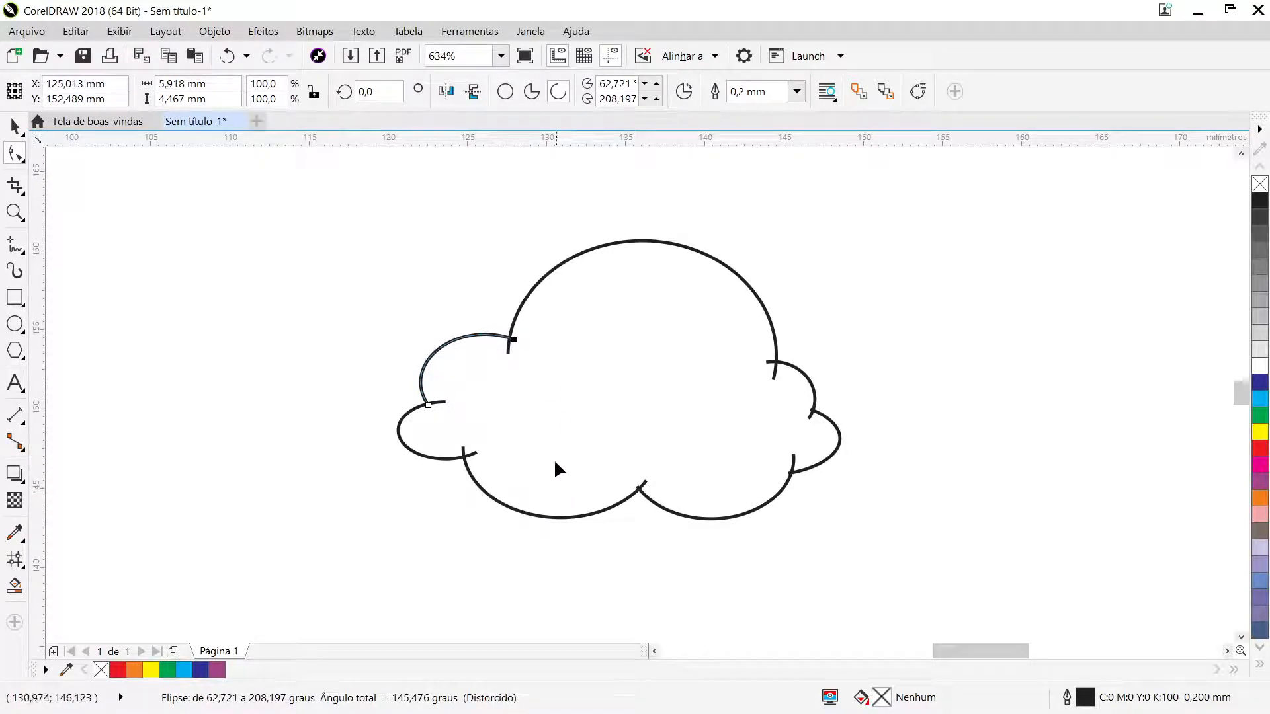
# Place a copy of the cloud's upper-left arc just inside the outline and scale it to about 56.8%
pyautogui.click(15, 125)
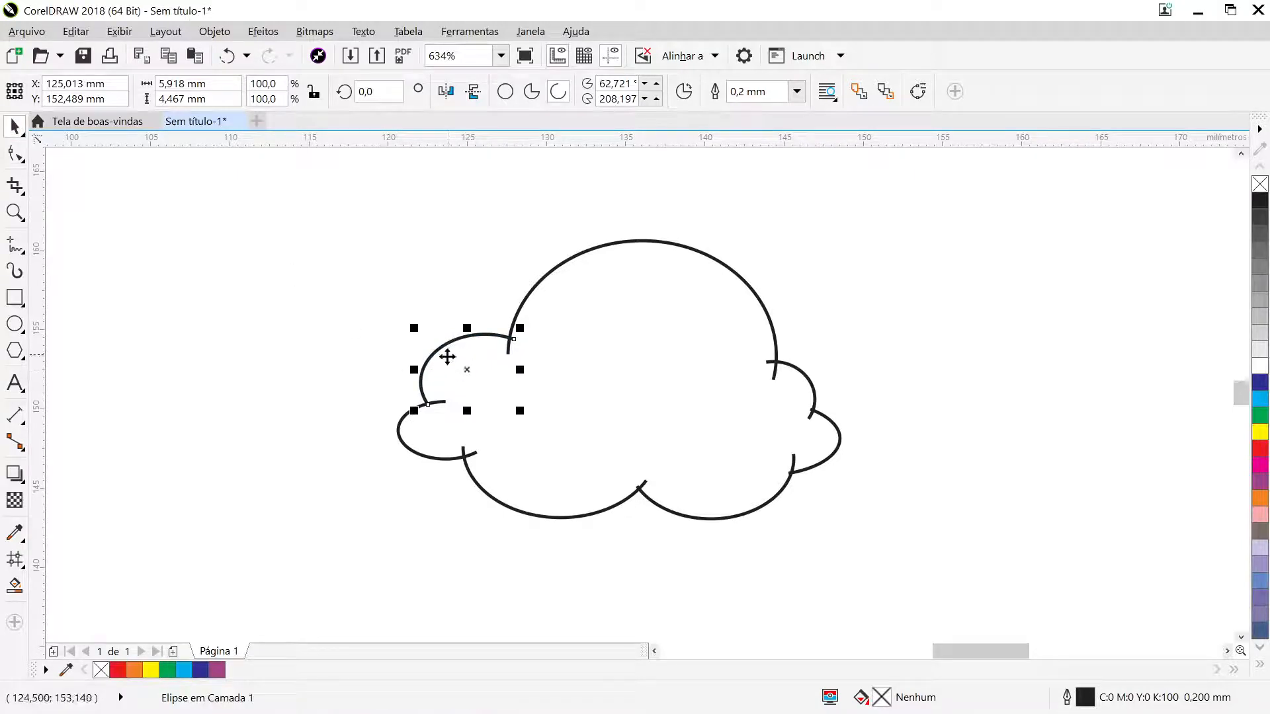
pyautogui.moveTo(453, 372); pyautogui.dragTo(521, 386)
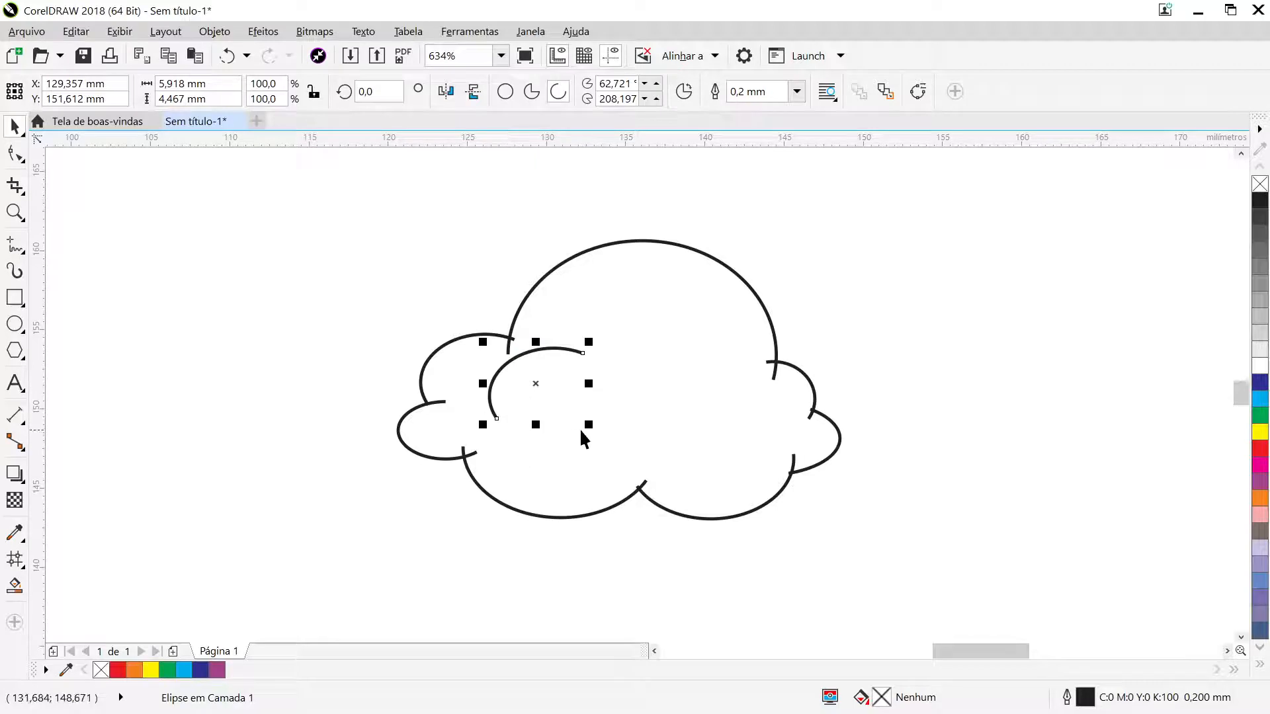
pyautogui.moveTo(587, 425); pyautogui.dragTo(546, 410)
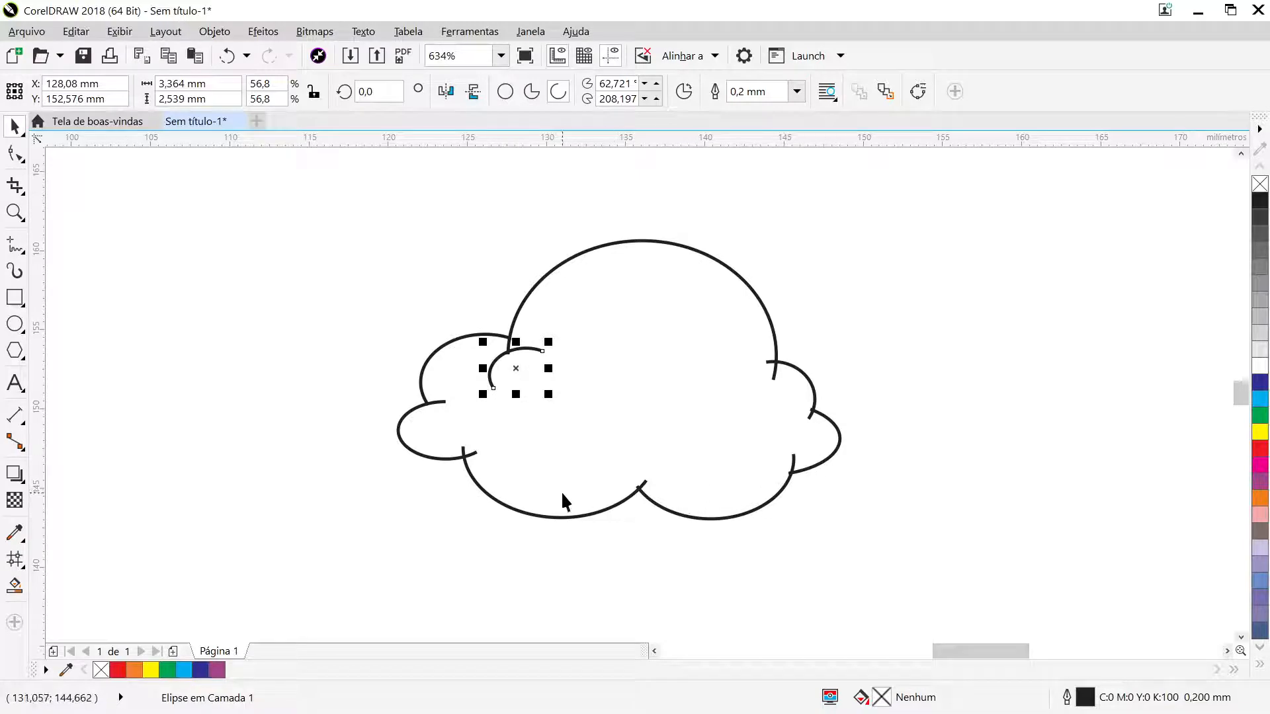
# Copy the cloud's lower-left arc, shrink it to about 4 mm wide above the junction of the bottom arcs, and deselect
pyautogui.click(591, 493)
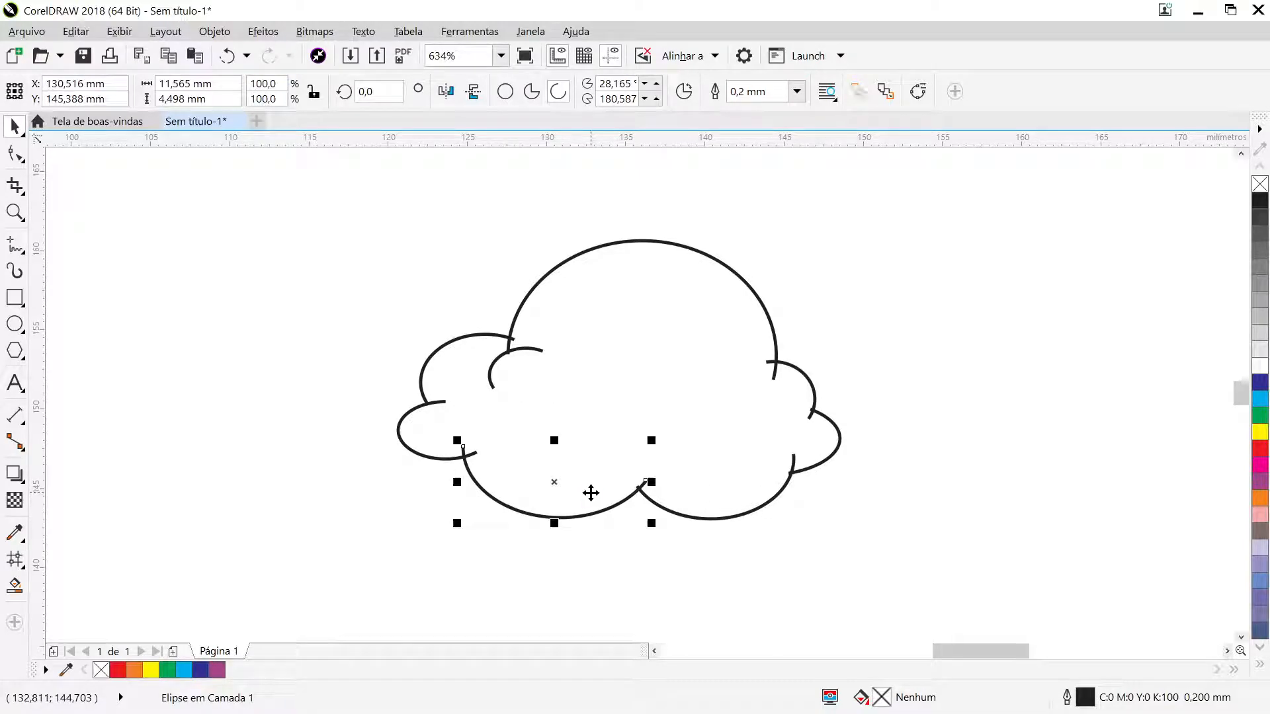
pyautogui.moveTo(591, 492); pyautogui.dragTo(680, 462)
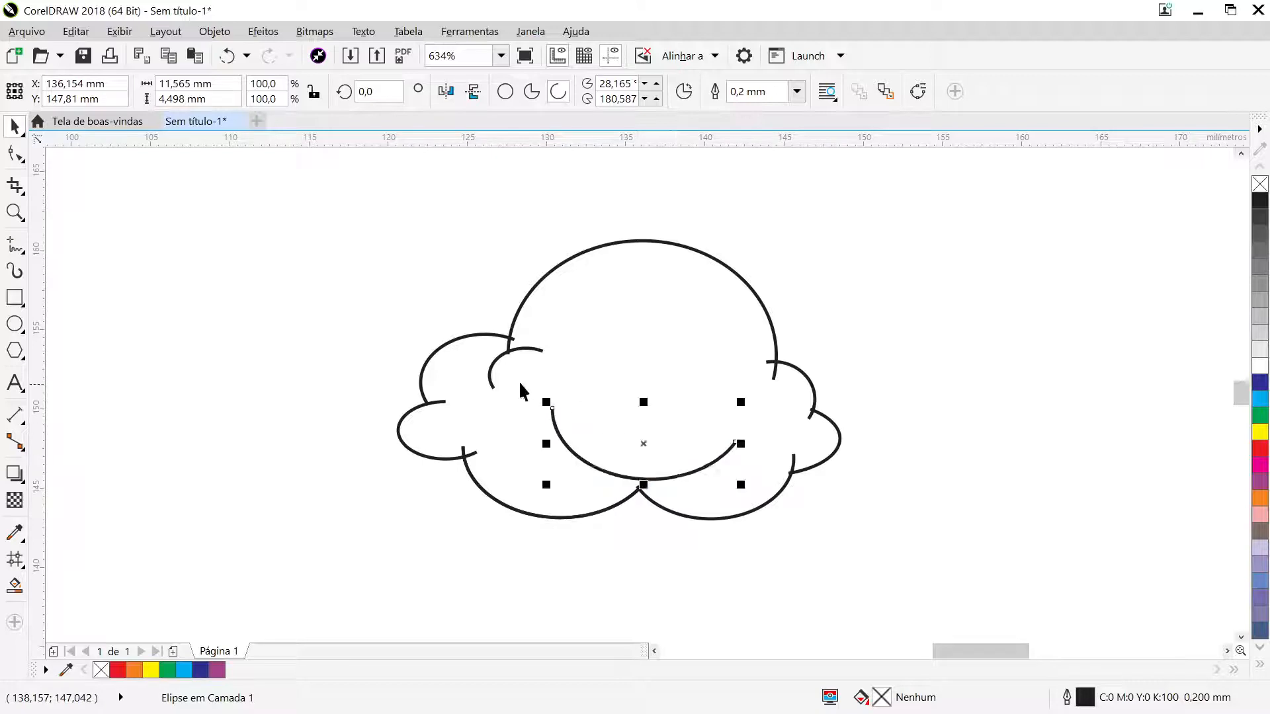
pyautogui.moveTo(544, 398); pyautogui.dragTo(676, 476)
pyautogui.click(839, 569)
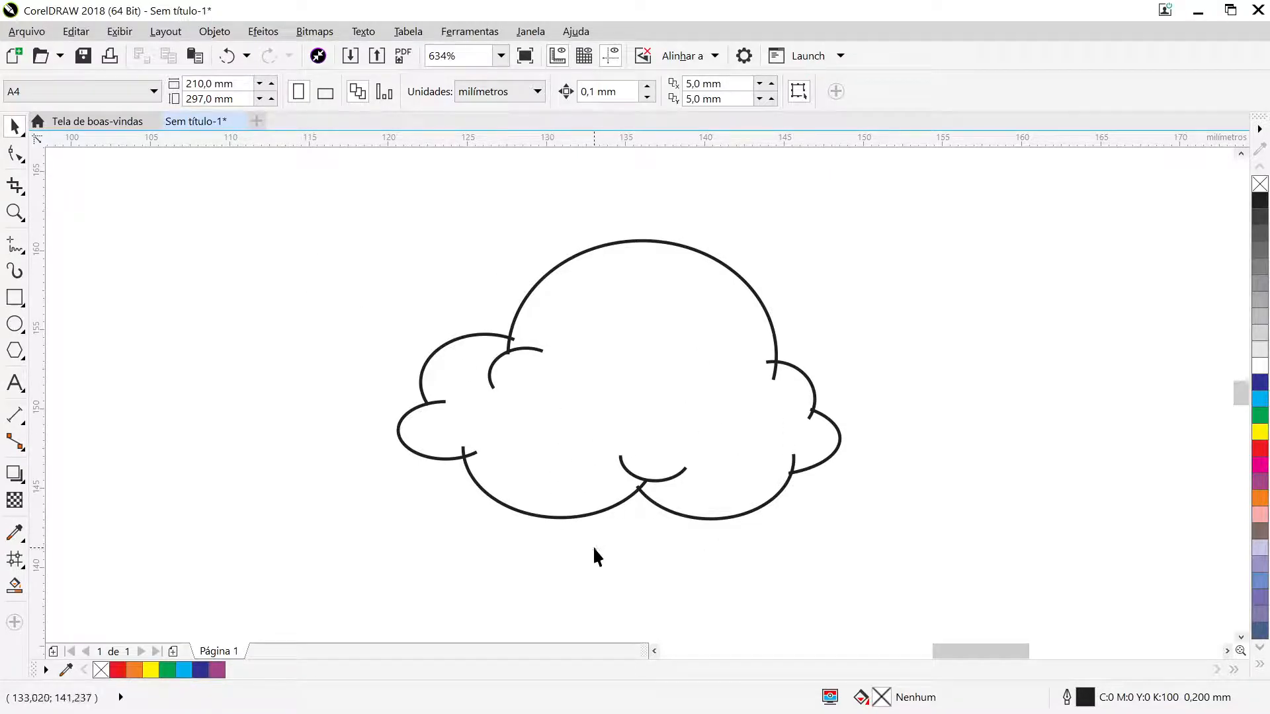
# Create a boundary outline around the left cloud's seven ellipses, move it to the right of the arc-built cloud, and deselect
pyautogui.scroll(-2, 592, 550)
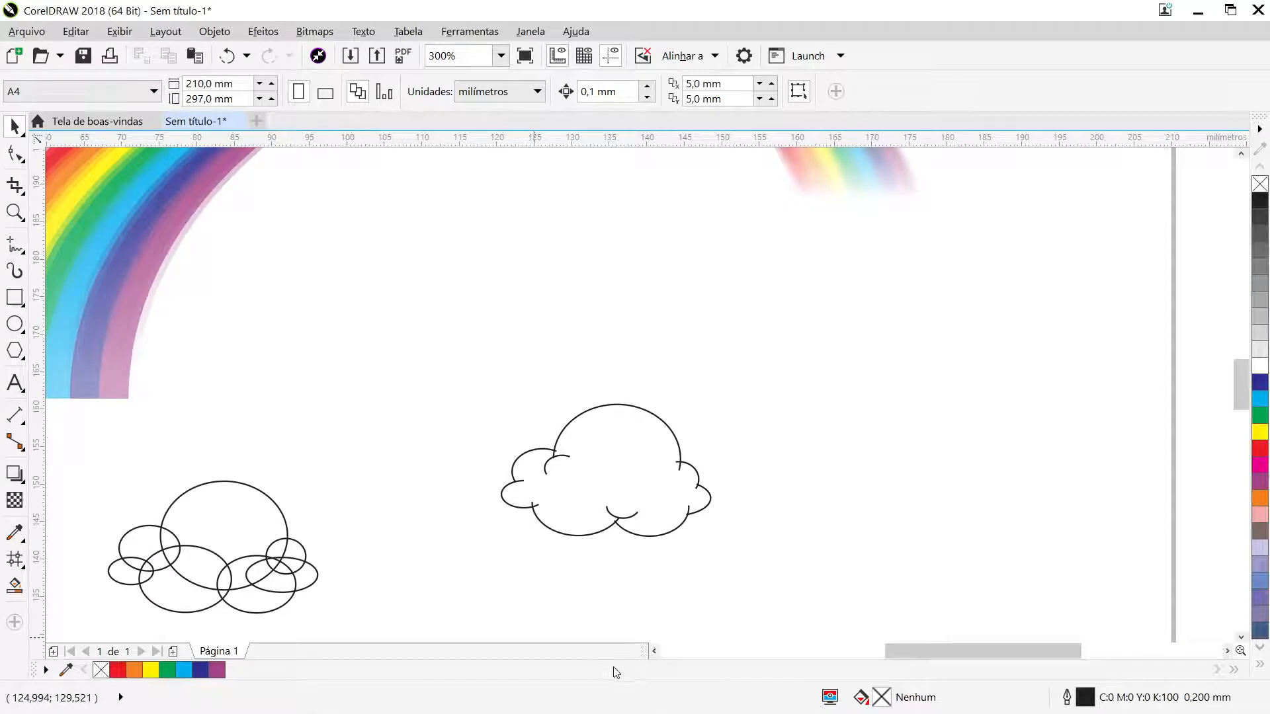
pyautogui.click(1241, 637)
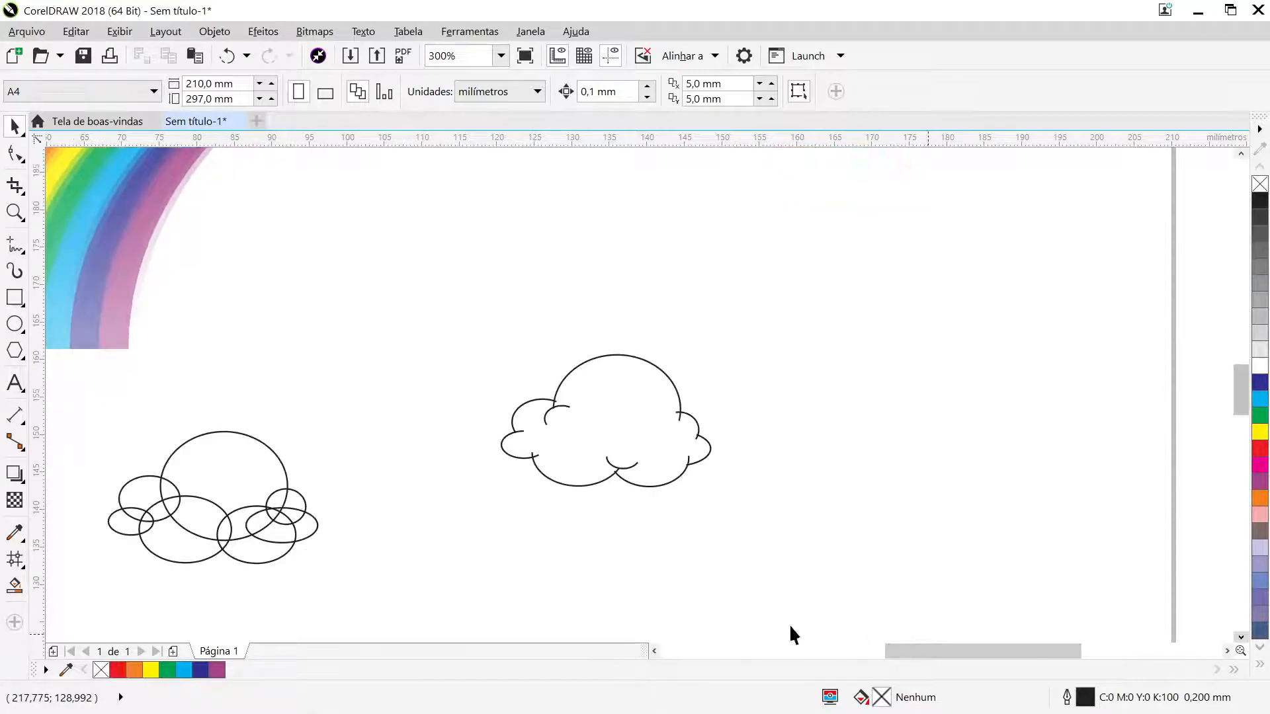
pyautogui.moveTo(91, 585); pyautogui.dragTo(364, 378)
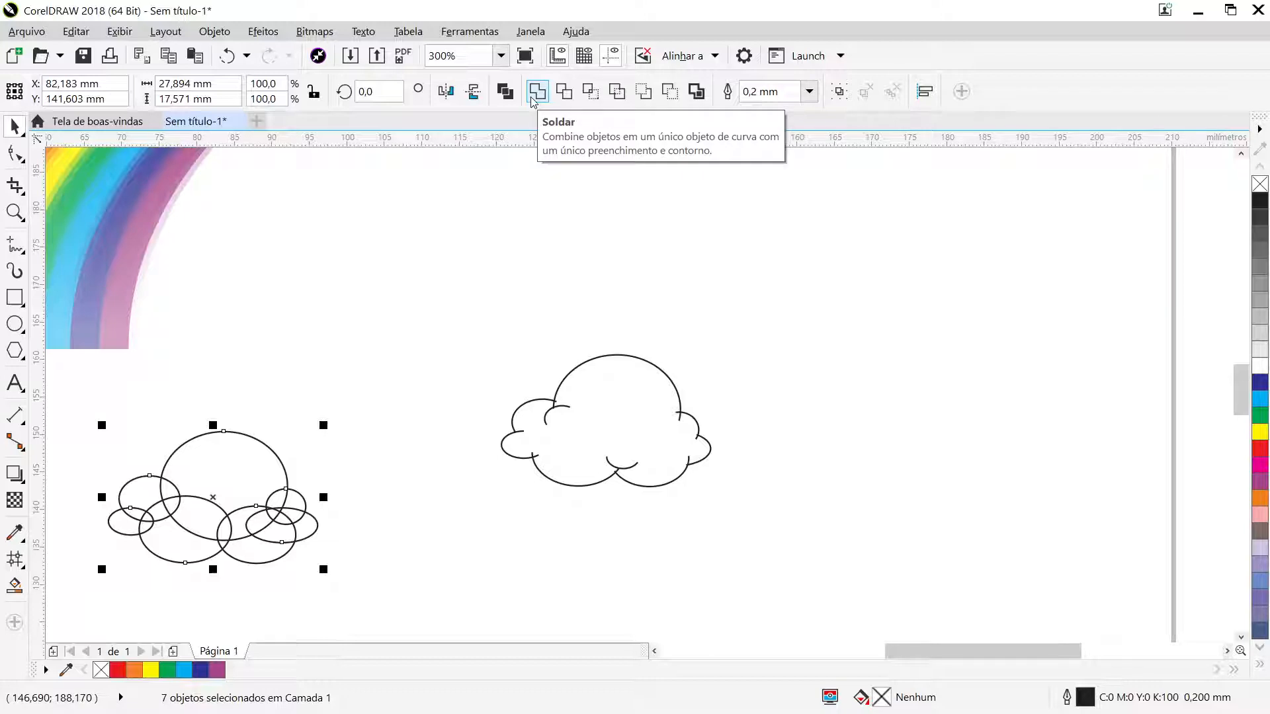
pyautogui.click(699, 96)
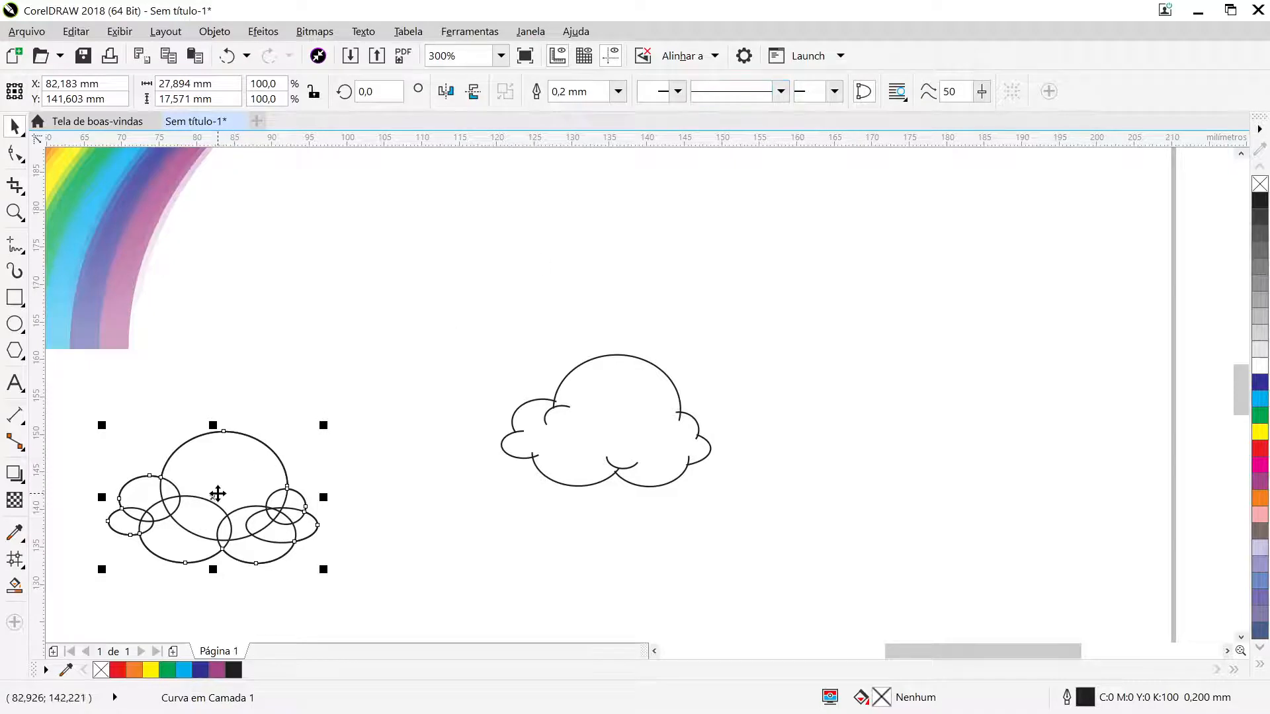
pyautogui.moveTo(218, 494); pyautogui.dragTo(869, 391)
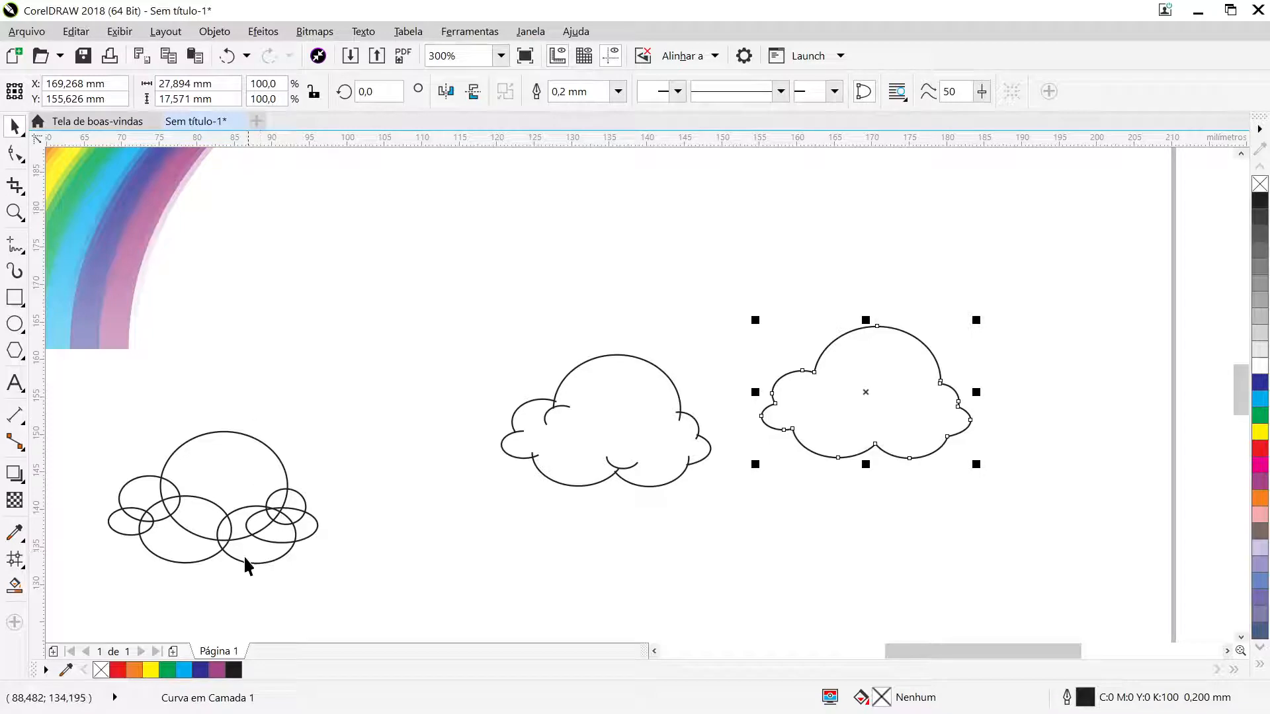
pyautogui.click(490, 419)
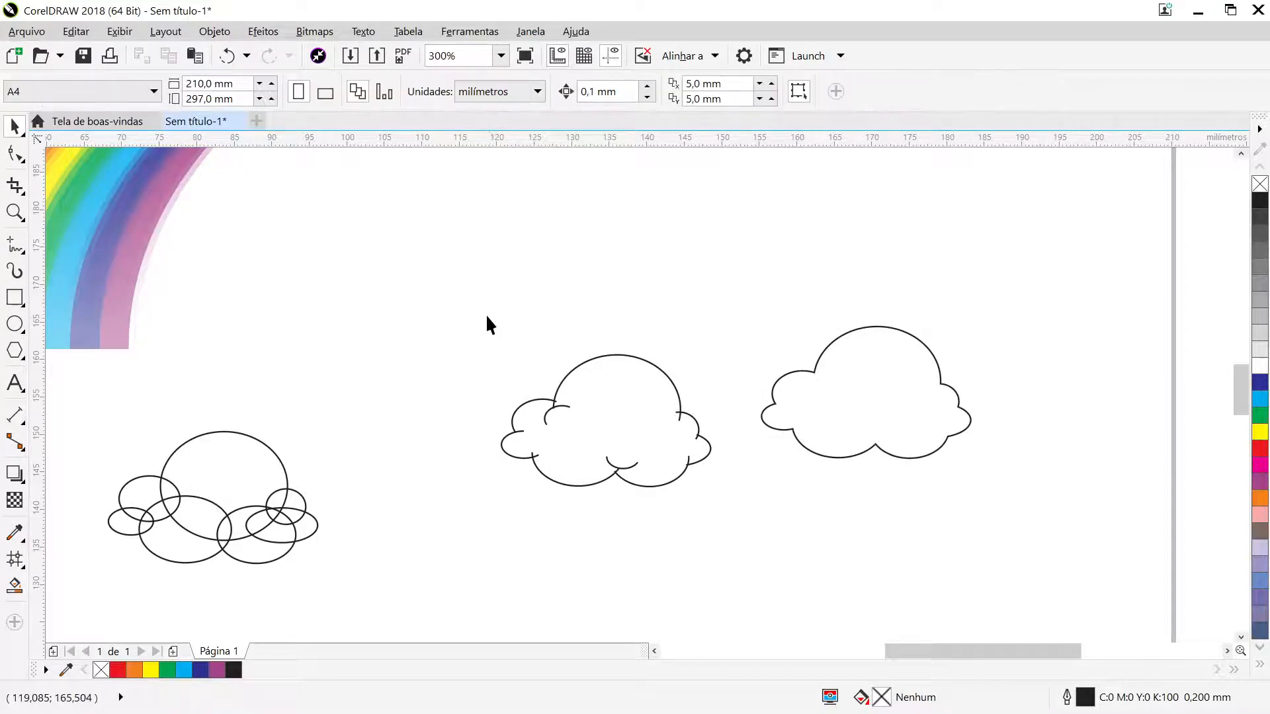
# Create a boundary outline around the arc-built cloud and place it over the existing cloud outline to its right
pyautogui.moveTo(766, 533); pyautogui.dragTo(762, 563)
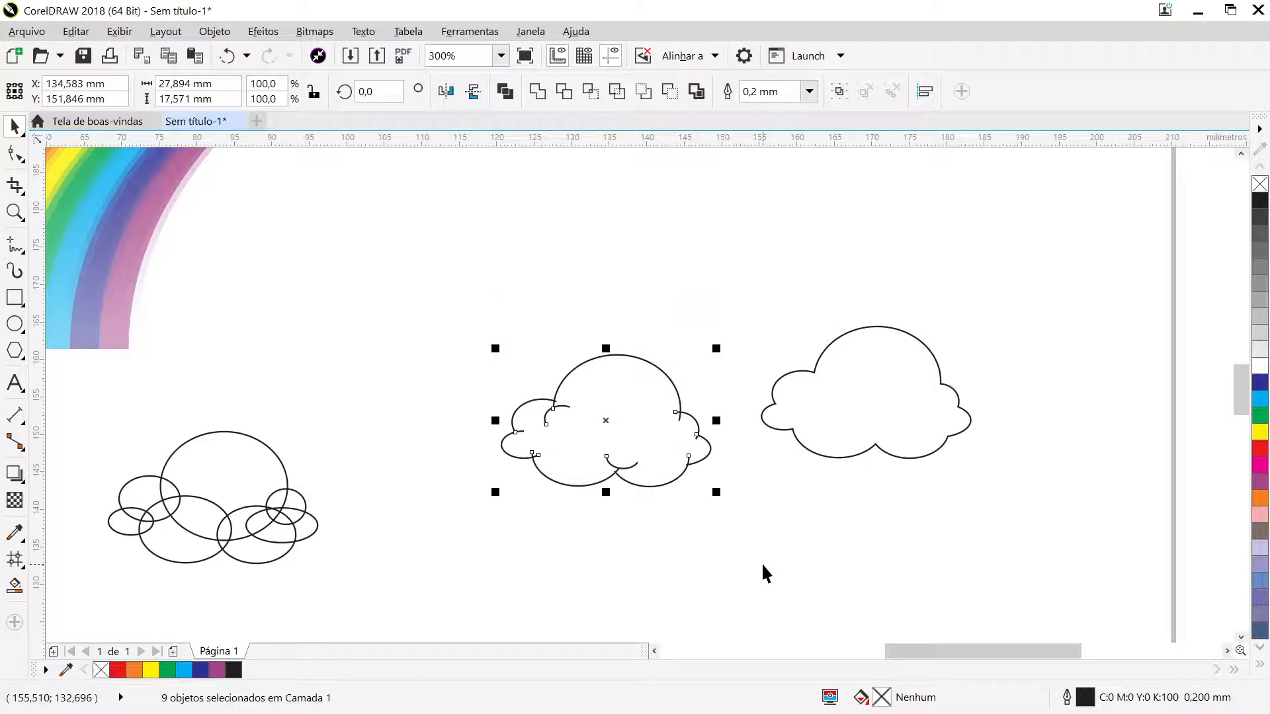
pyautogui.click(696, 91)
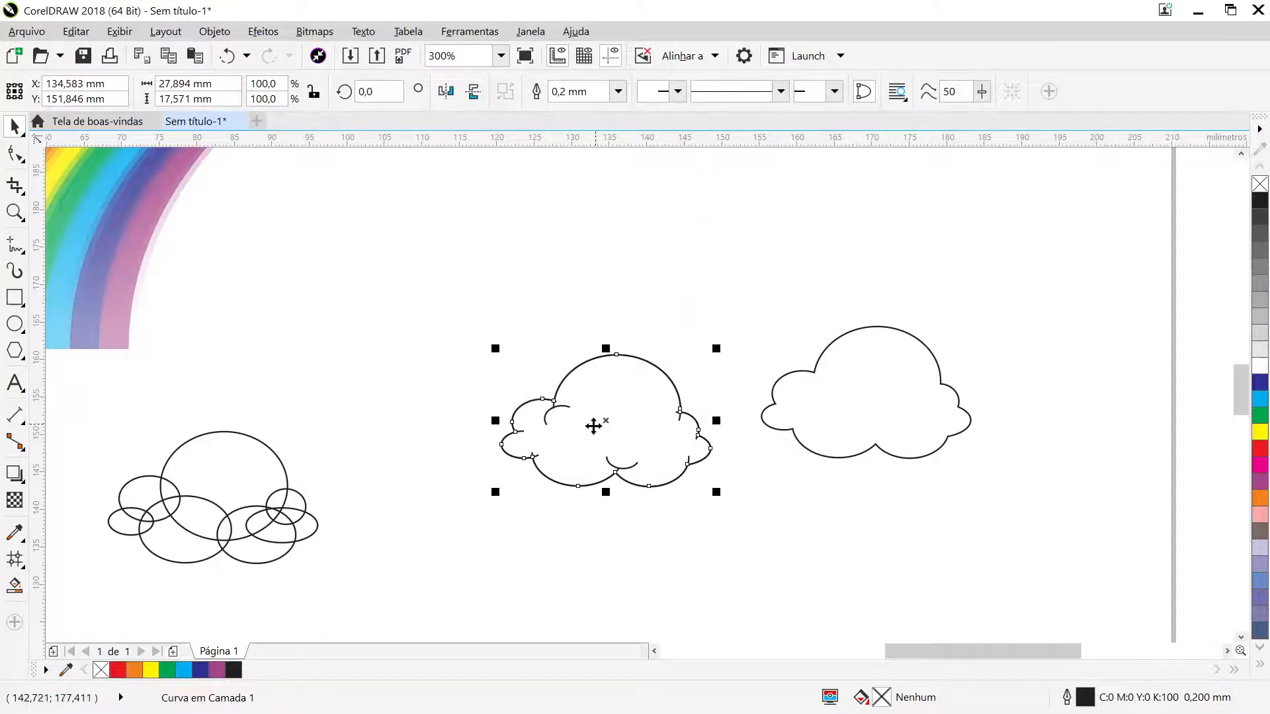
pyautogui.moveTo(596, 422); pyautogui.dragTo(444, 287)
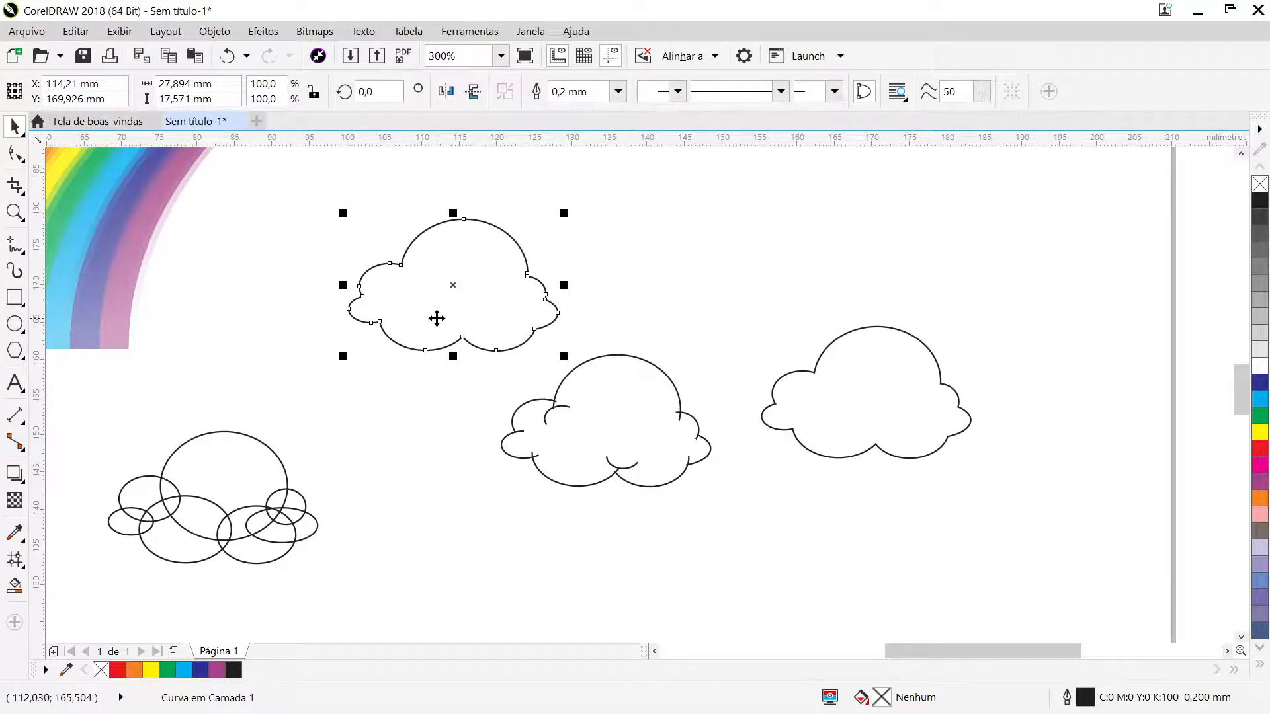
pyautogui.moveTo(436, 318); pyautogui.dragTo(841, 438)
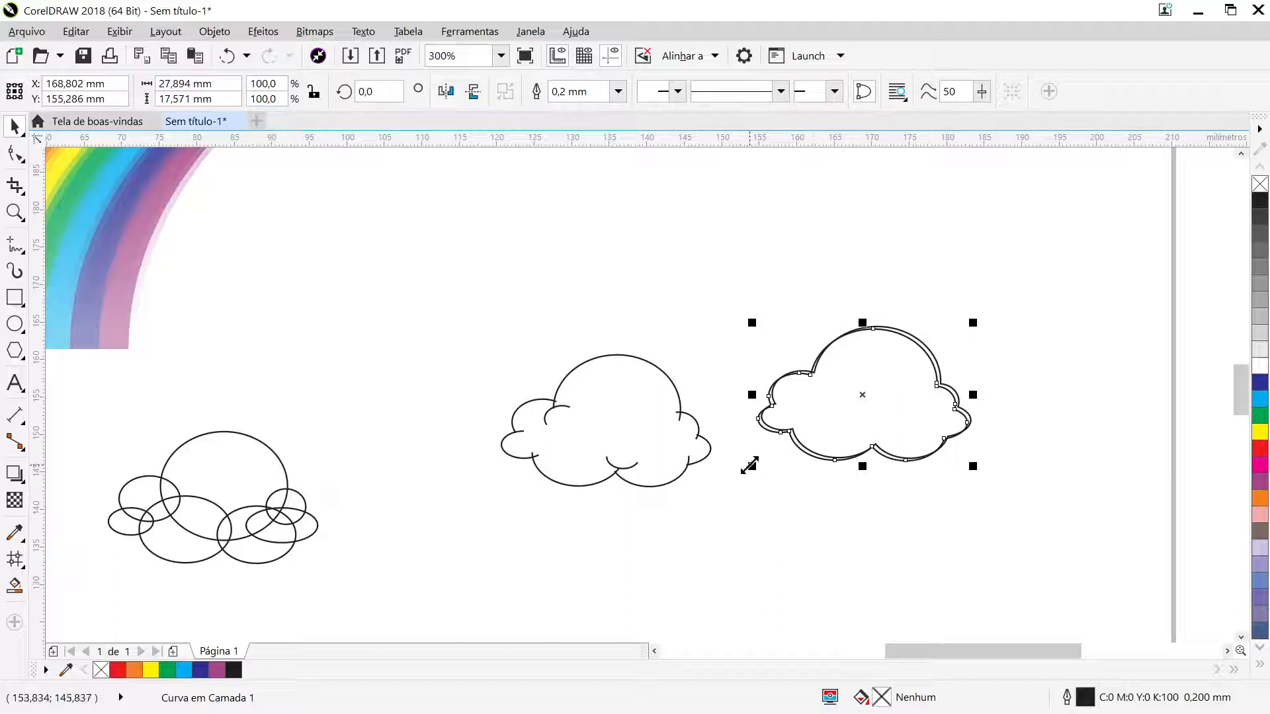
# Enlarge the overlaid cloud outline to about 102.7% and nudge it so it sticks out slightly below and left of the original outline
pyautogui.moveTo(752, 466); pyautogui.dragTo(739, 479)
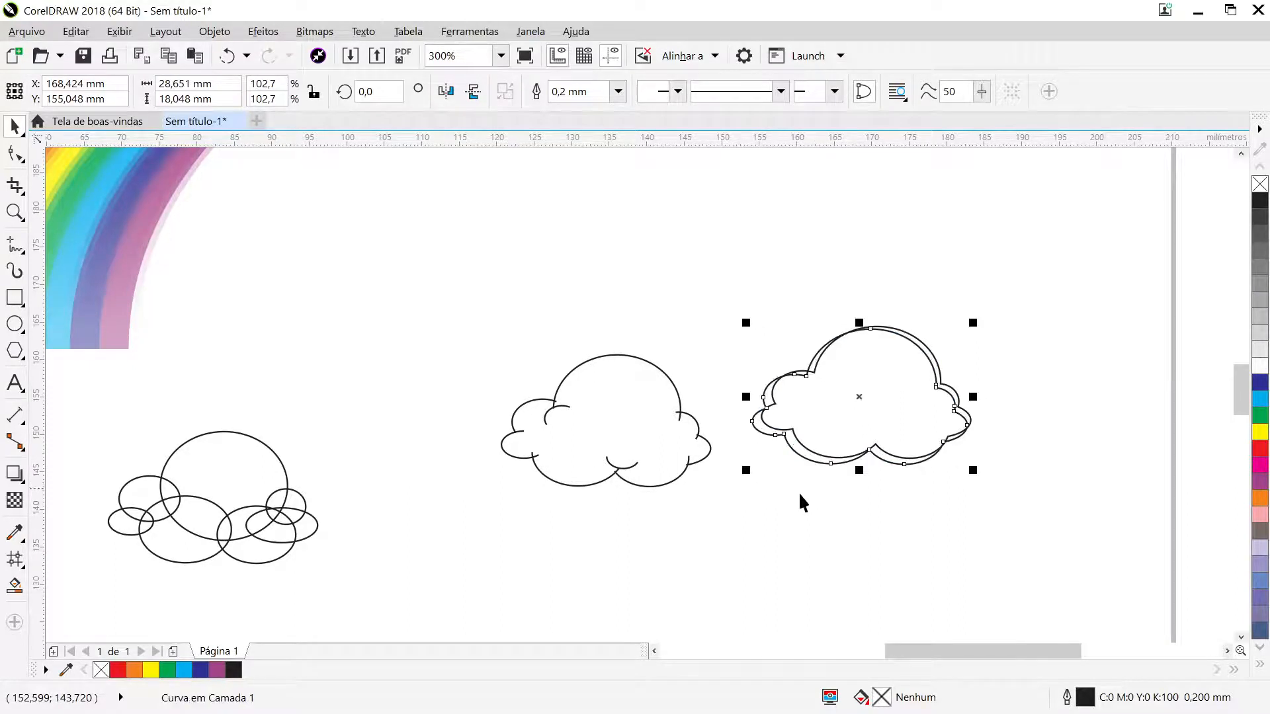
pyautogui.press('Up')
pyautogui.press('Up')
pyautogui.press('Up')
pyautogui.press('Up')
pyautogui.press('Up')
pyautogui.press('Up')
pyautogui.press('Right')
pyautogui.press('Right')
pyautogui.press('Right')
pyautogui.press('Right')
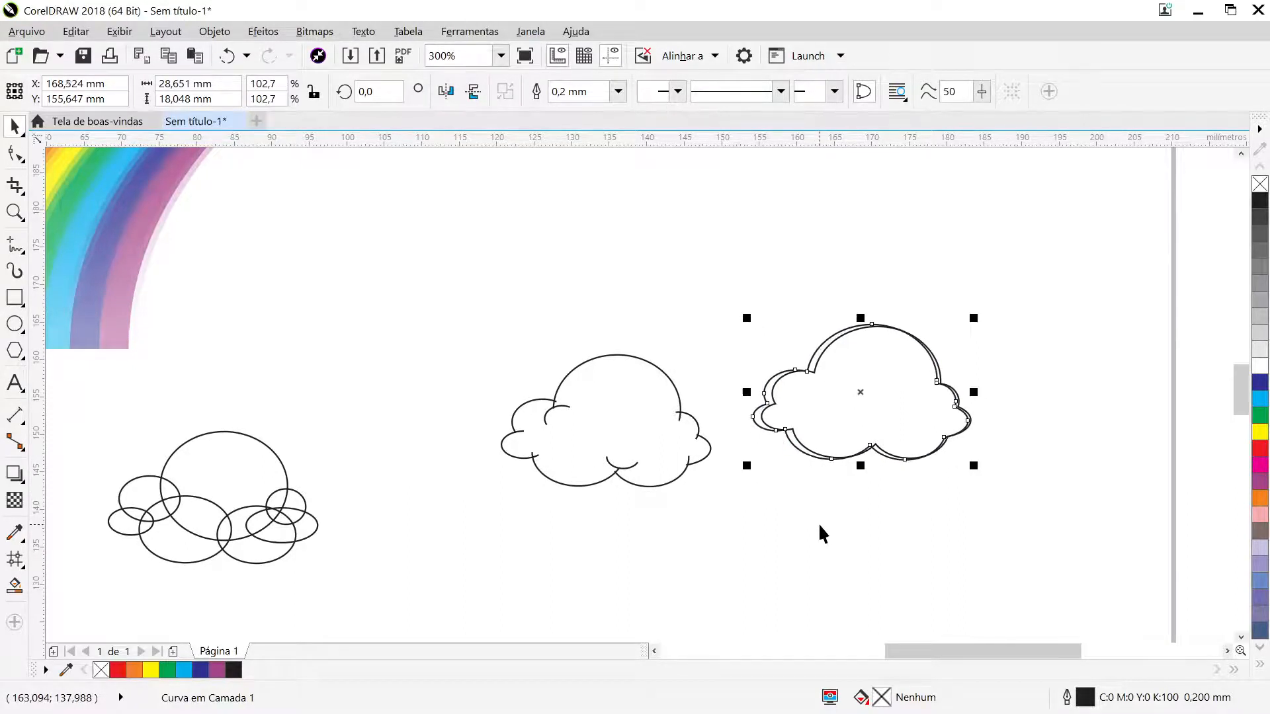
pyautogui.press('Right')
pyautogui.press('Right')
pyautogui.press('Right')
pyautogui.press('Right')
pyautogui.press('Down')
pyautogui.press('Down')
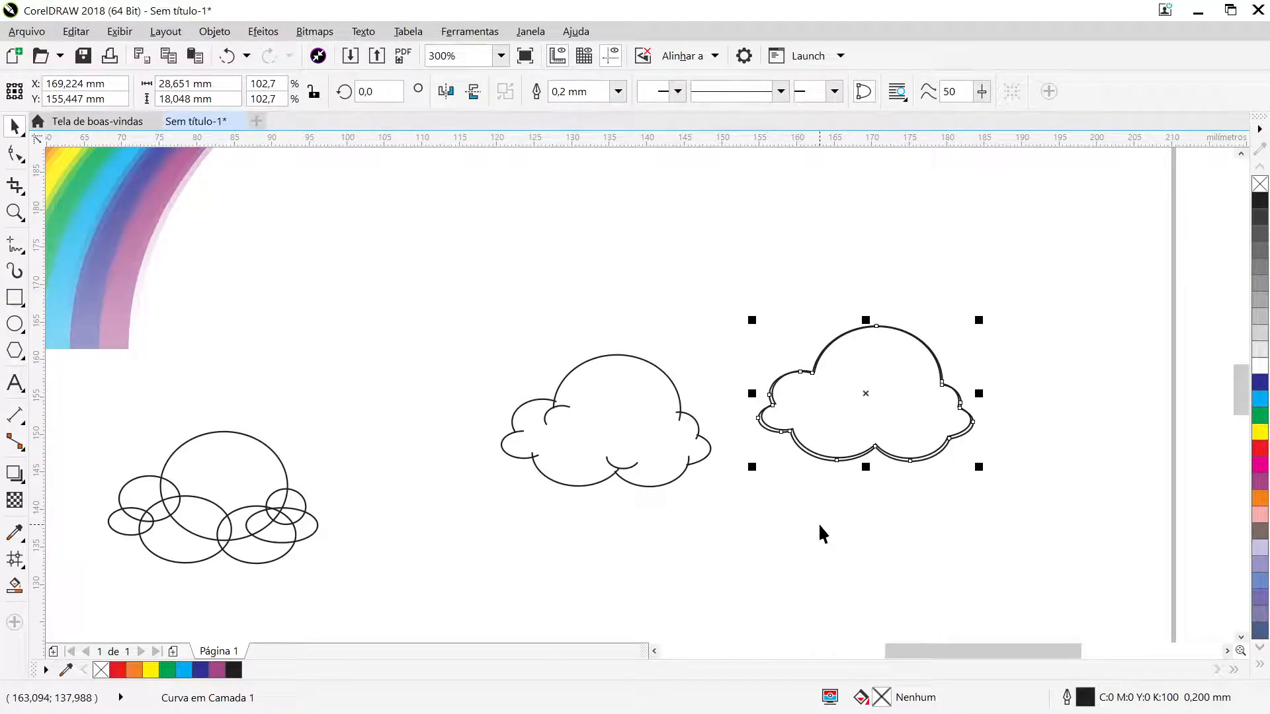
pyautogui.press('Down')
pyautogui.press('Left')
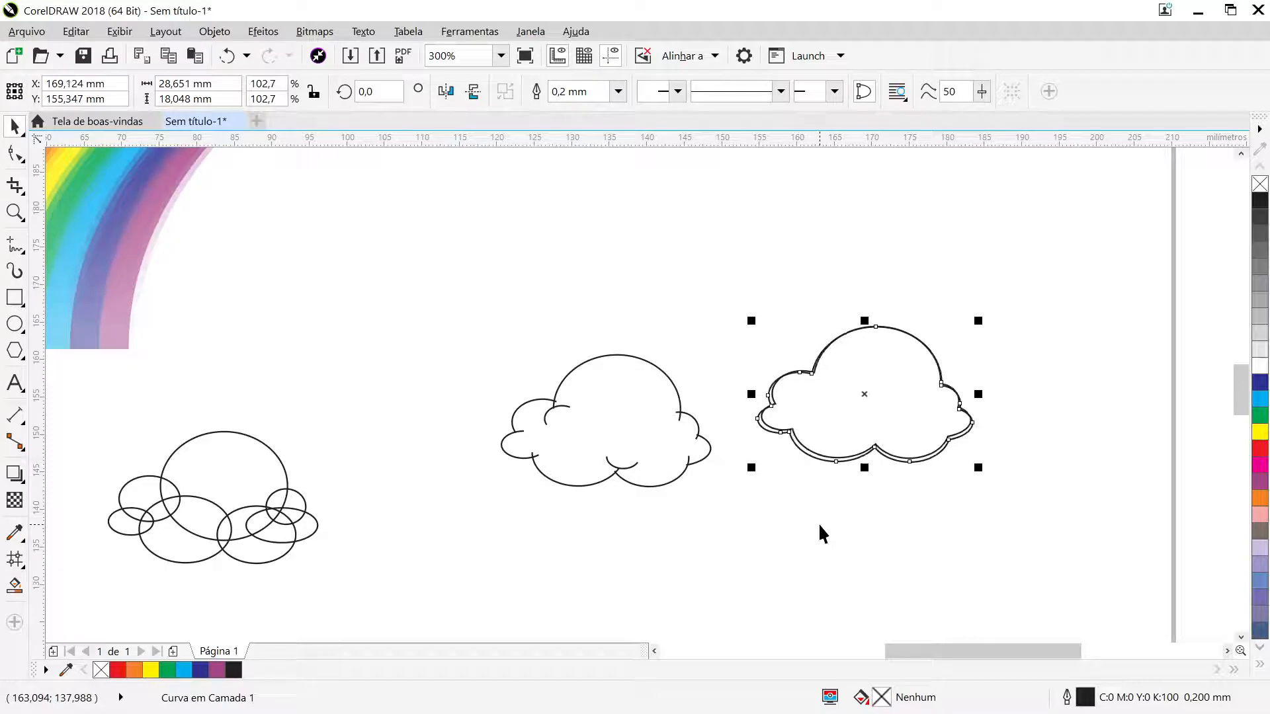
pyautogui.press('Up')
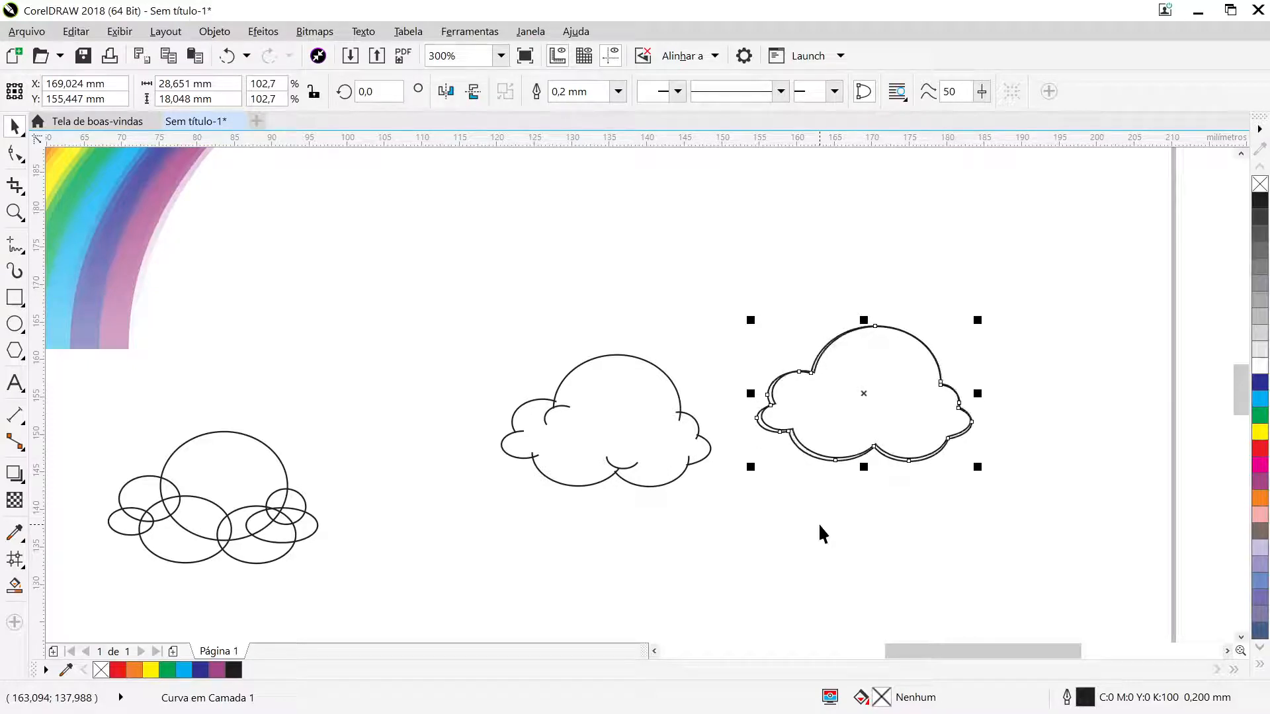
# Fill the smaller of the two overlapping cloud outlines with yellow
pyautogui.click(821, 404)
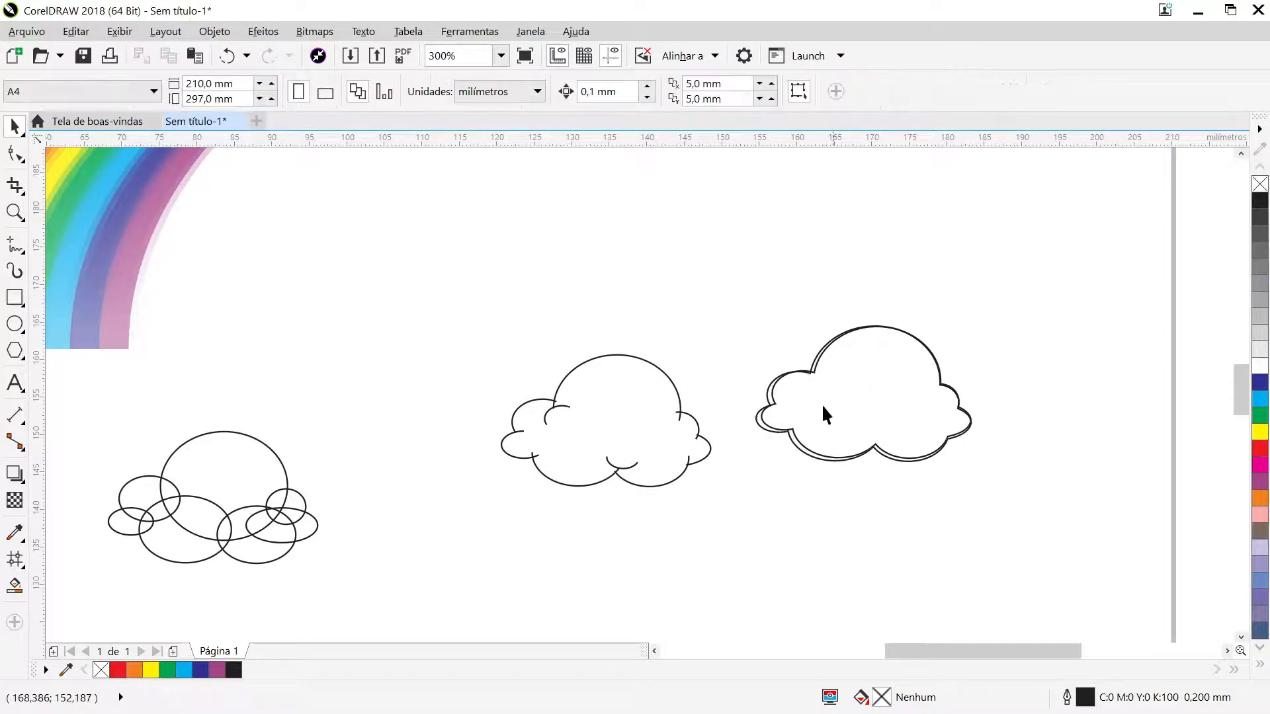
pyautogui.click(867, 414)
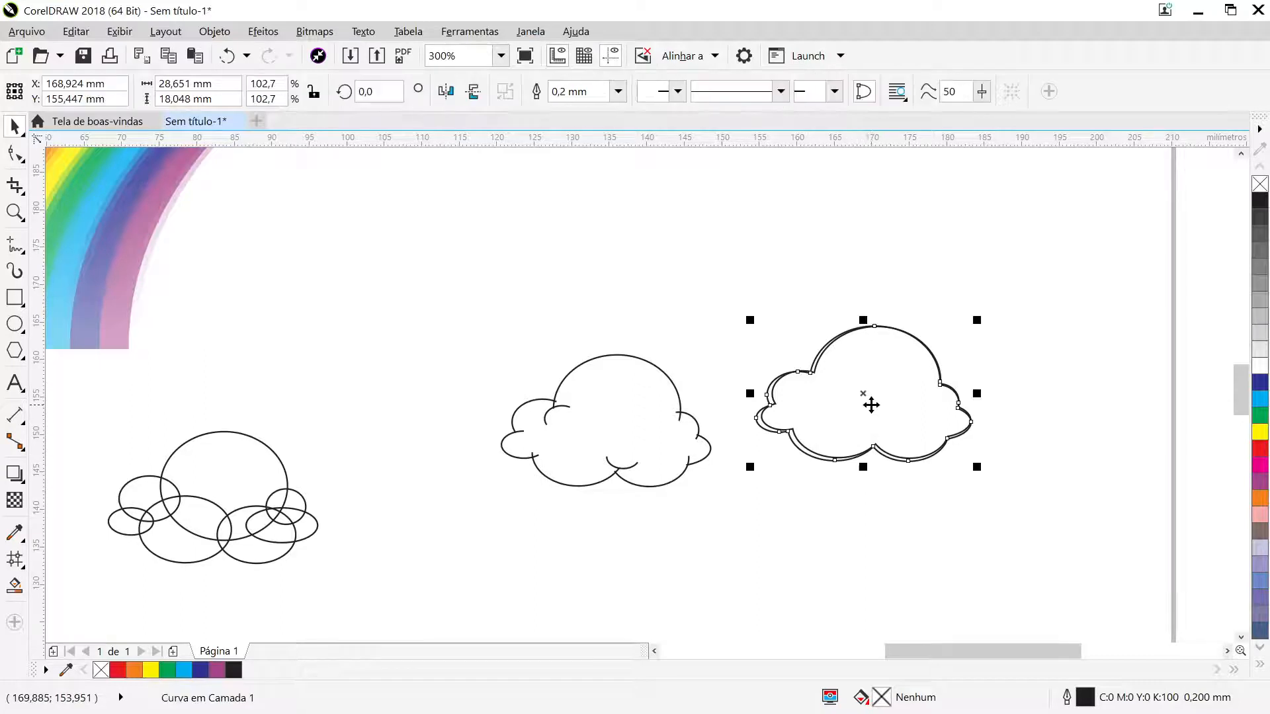
pyautogui.scroll(1, 872, 409)
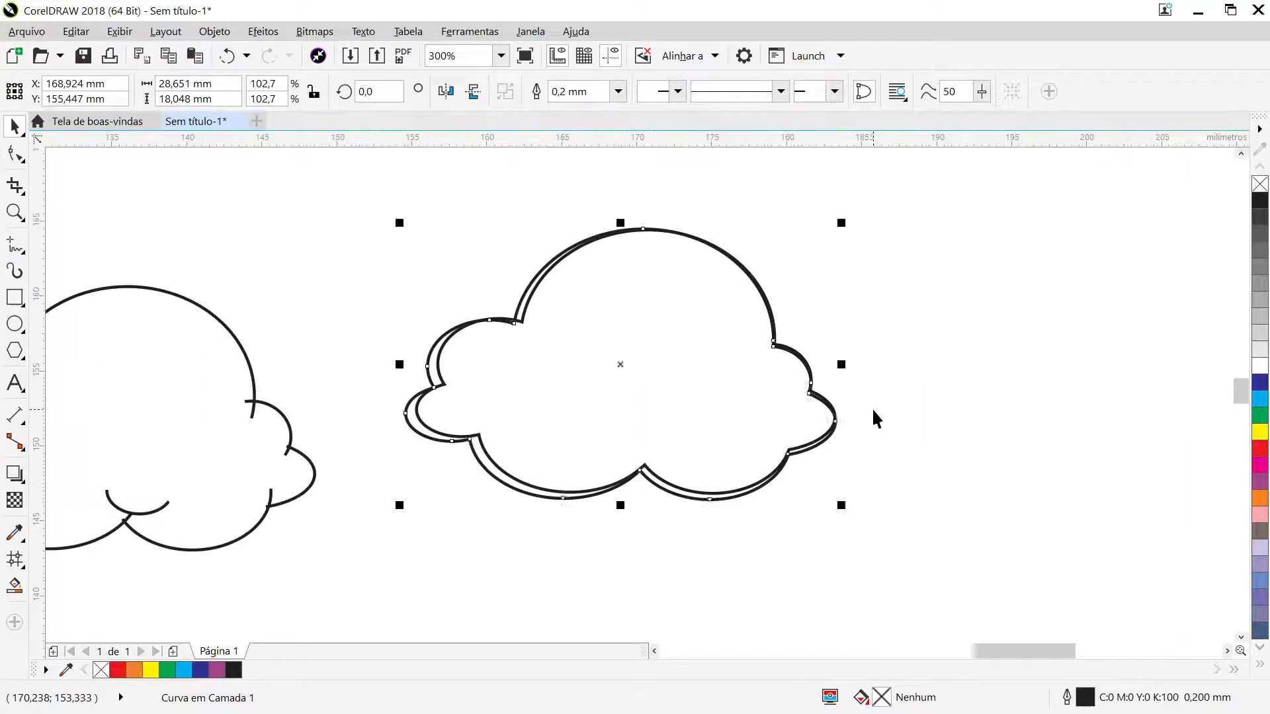
pyautogui.click(793, 466)
pyautogui.click(726, 408)
pyautogui.click(878, 329)
pyautogui.click(636, 337)
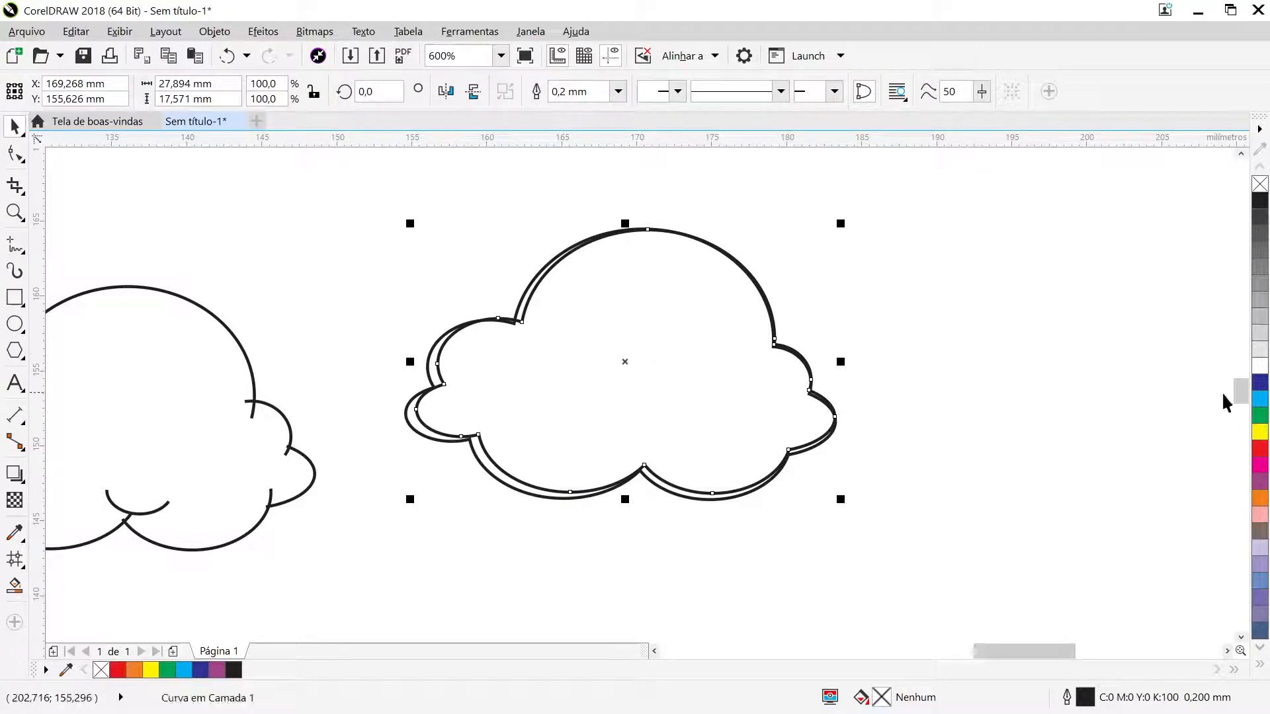
pyautogui.click(1259, 431)
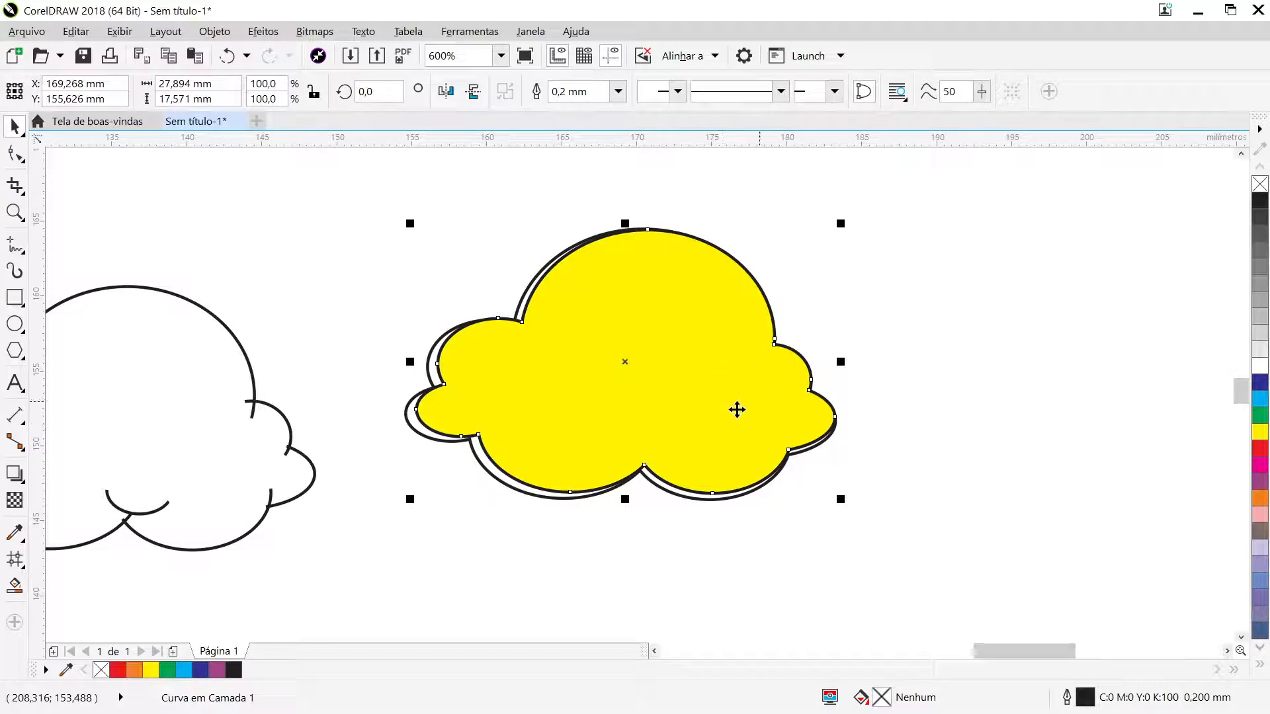
# Trim the larger cloud outline with the yellow cloud and move the yellow cloud away to the upper right
pyautogui.keyDown('shift'); pyautogui.click(494, 479); pyautogui.keyUp('shift')
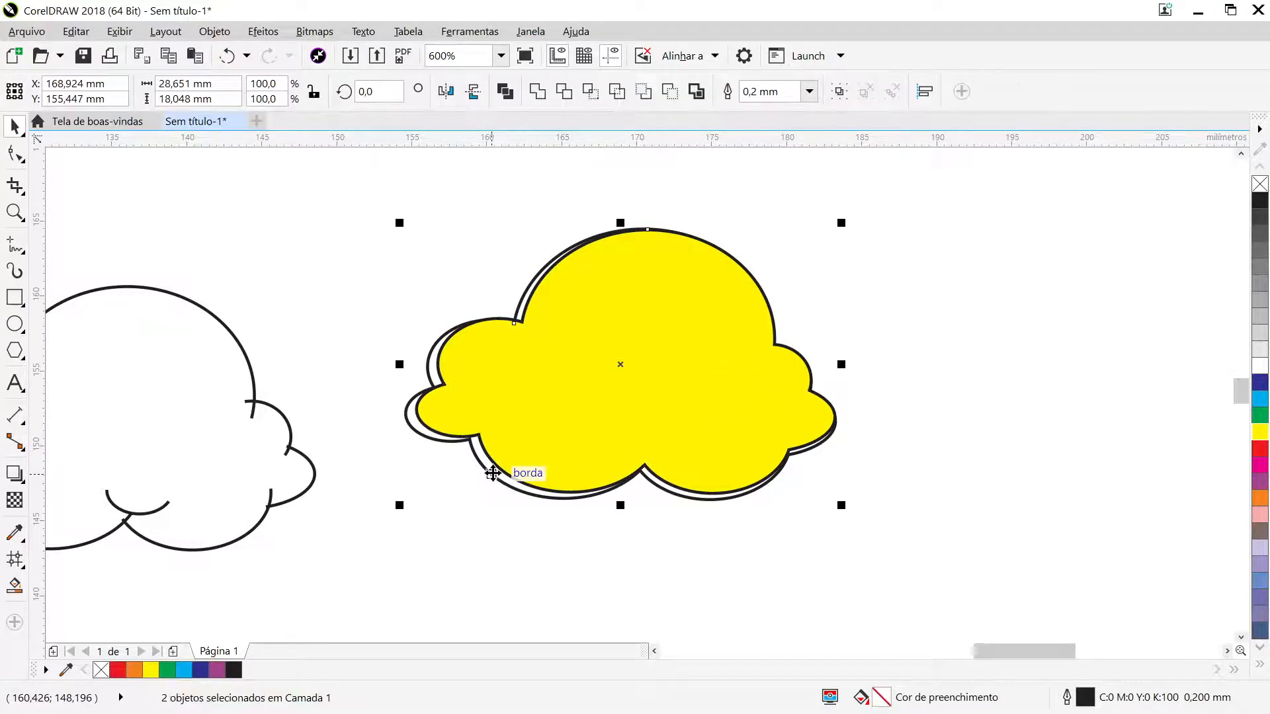
pyautogui.click(561, 99)
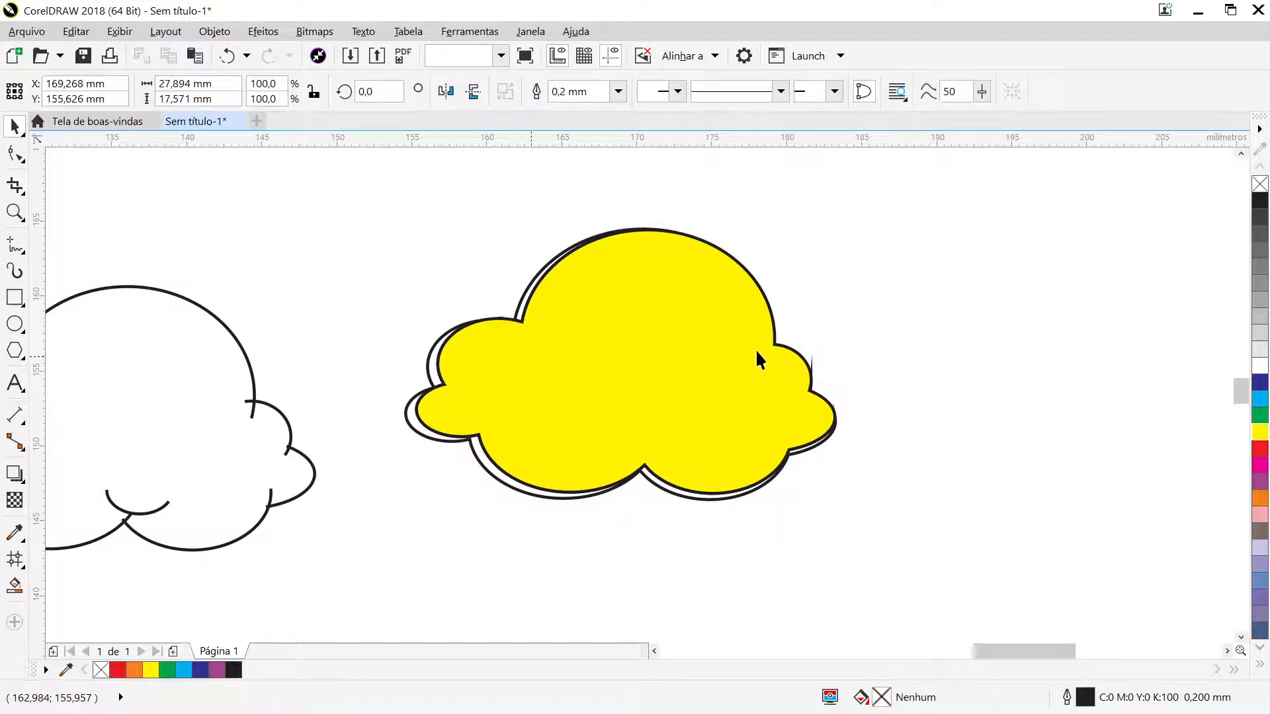
pyautogui.moveTo(756, 348); pyautogui.dragTo(1124, 325)
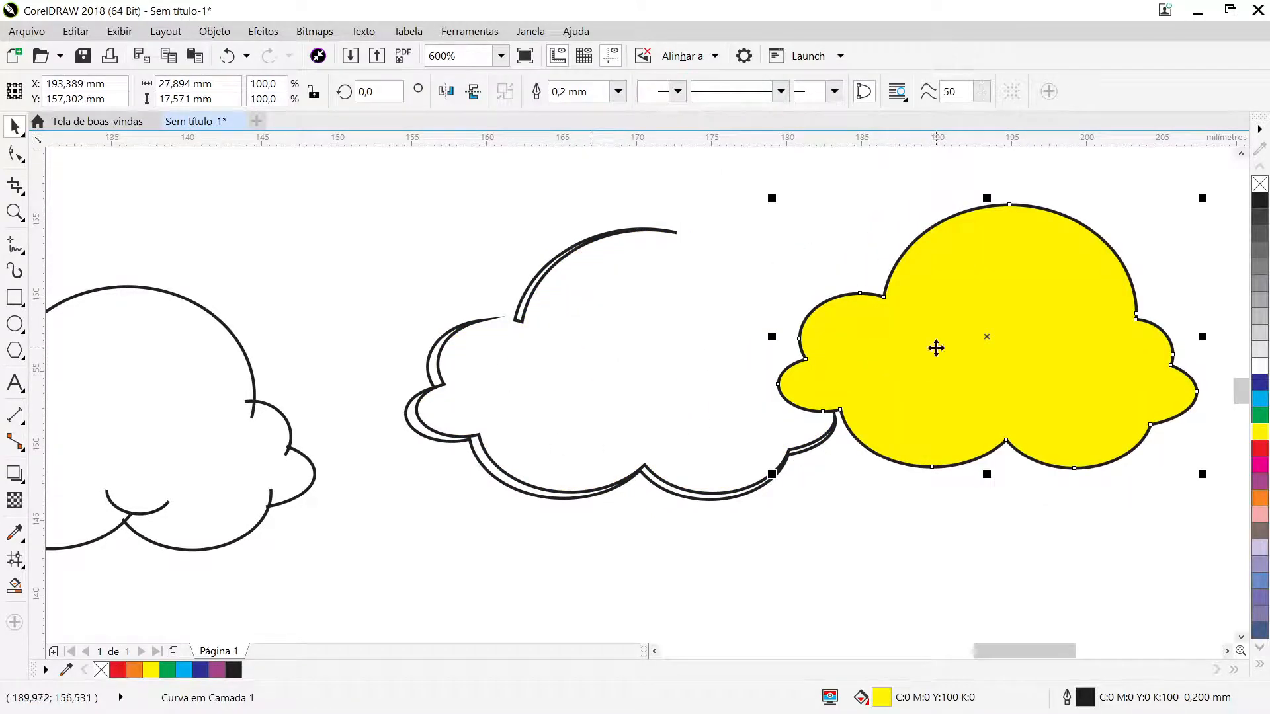
pyautogui.moveTo(935, 346); pyautogui.dragTo(996, 282)
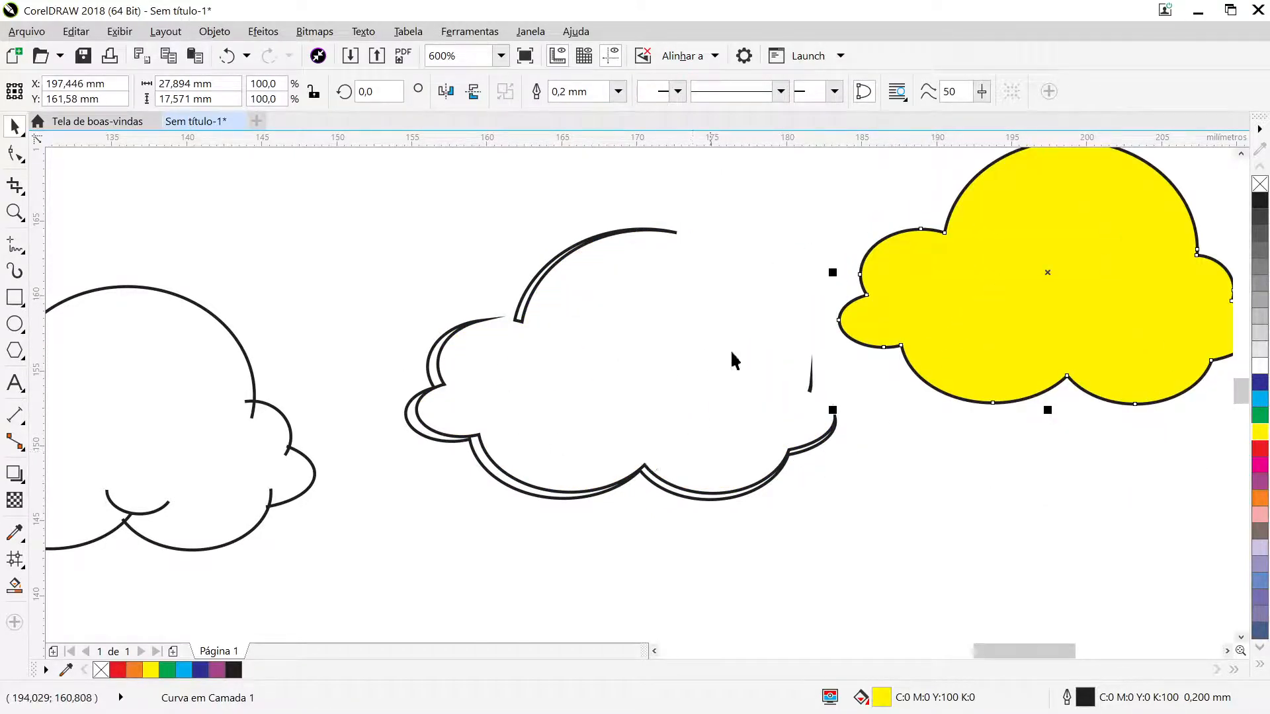
# Fill the trimmed crescent-shaped cloud edge with cyan, remove its outline, and deselect
pyautogui.click(652, 478)
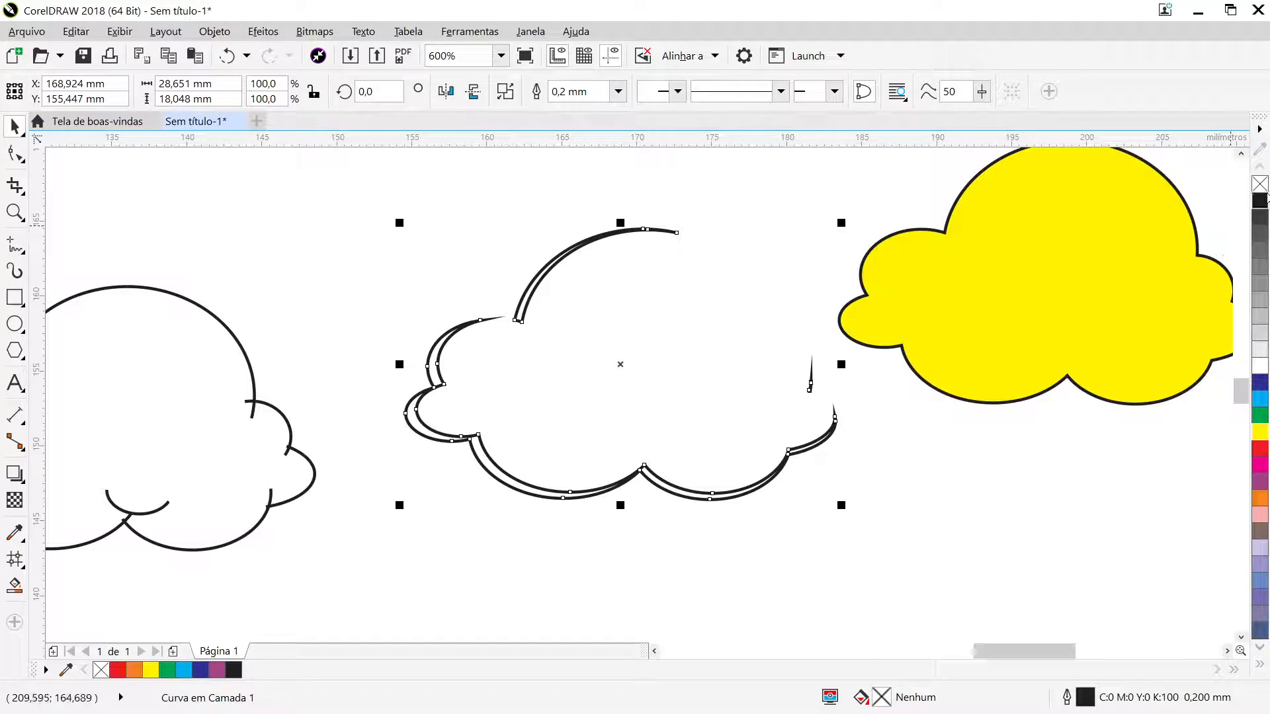
pyautogui.click(1264, 400)
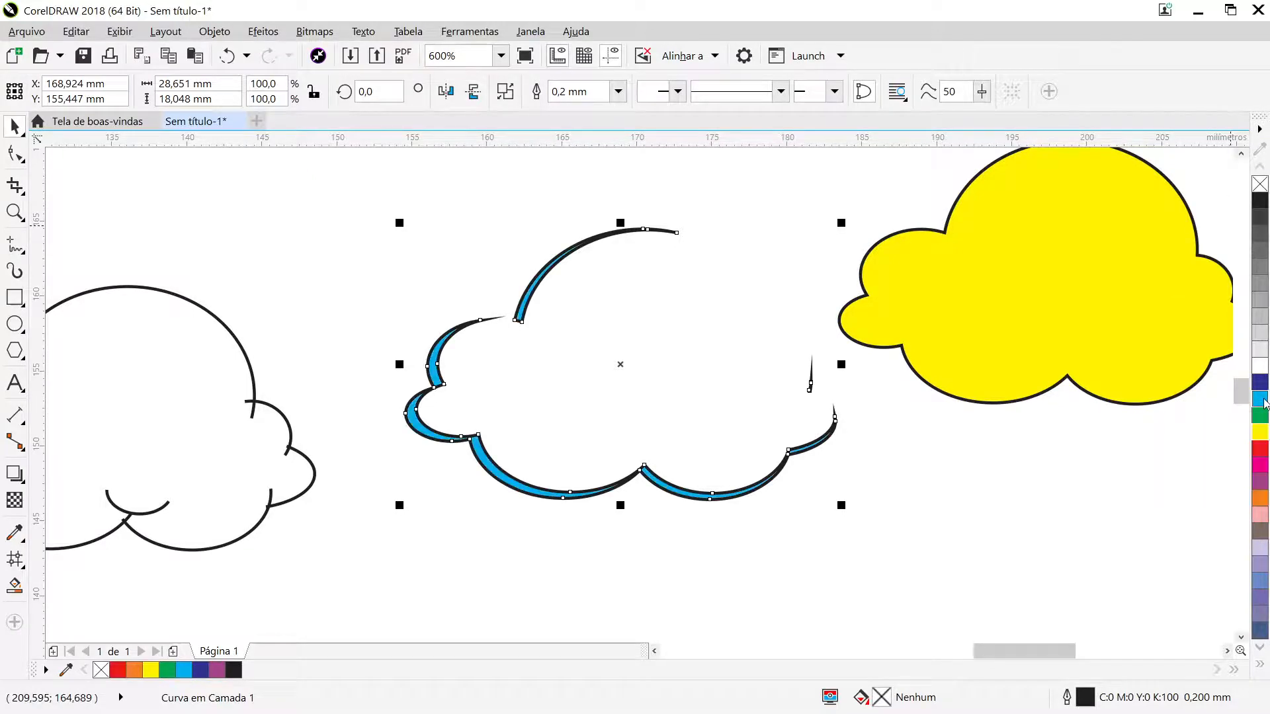
pyautogui.rightClick(1264, 185)
pyautogui.click(927, 476)
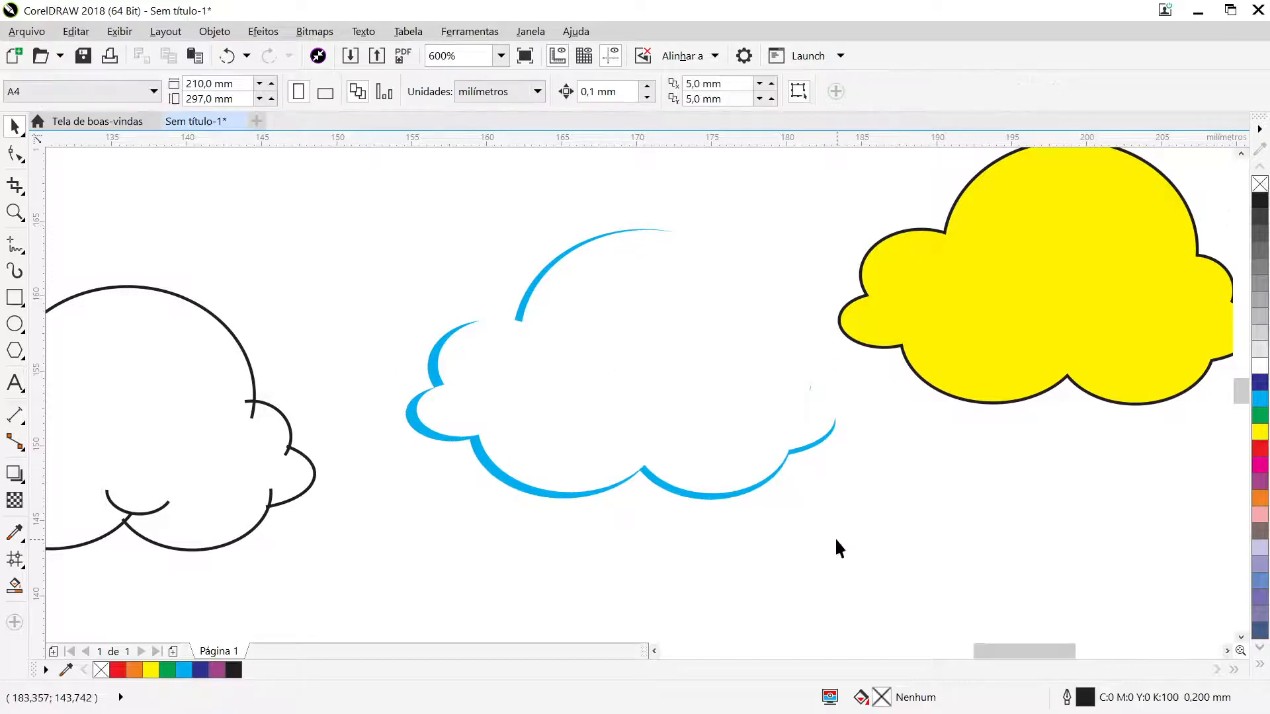
# Move the cyan crescent edge onto the arc-built cloud as a shadow along its lower-left side, and deselect
pyautogui.click(938, 387)
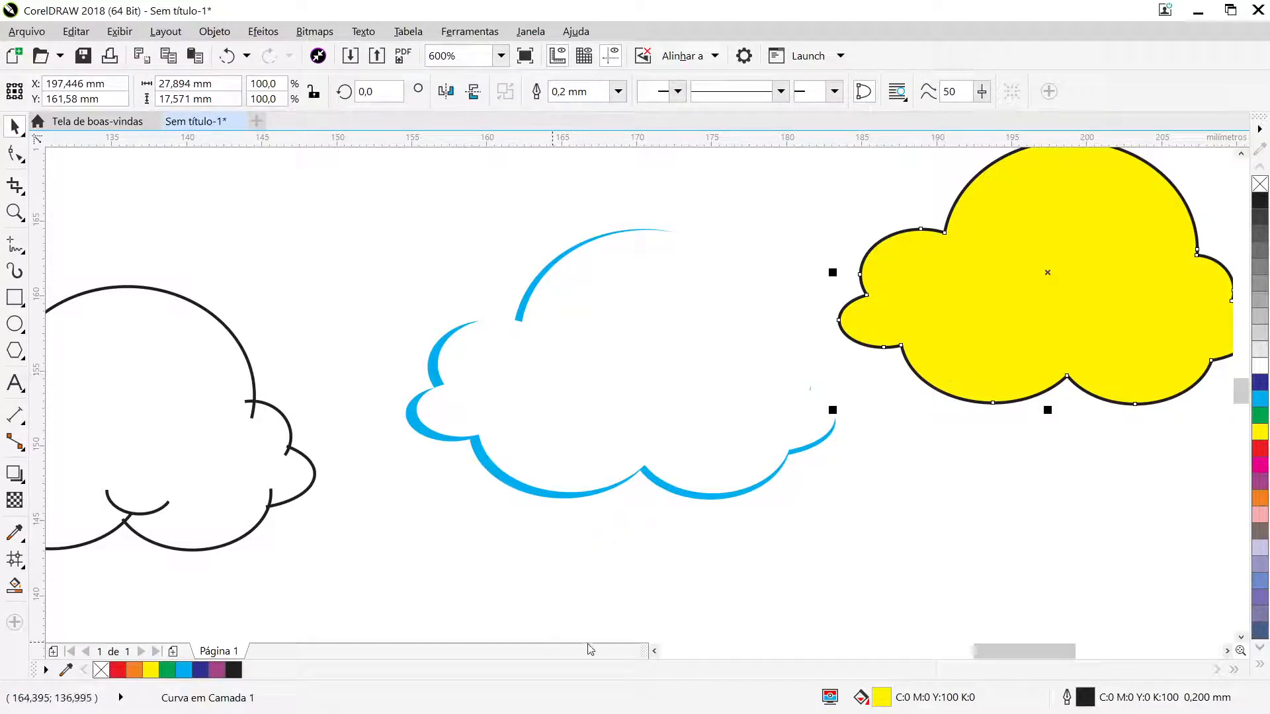
pyautogui.click(654, 650)
pyautogui.click(654, 651)
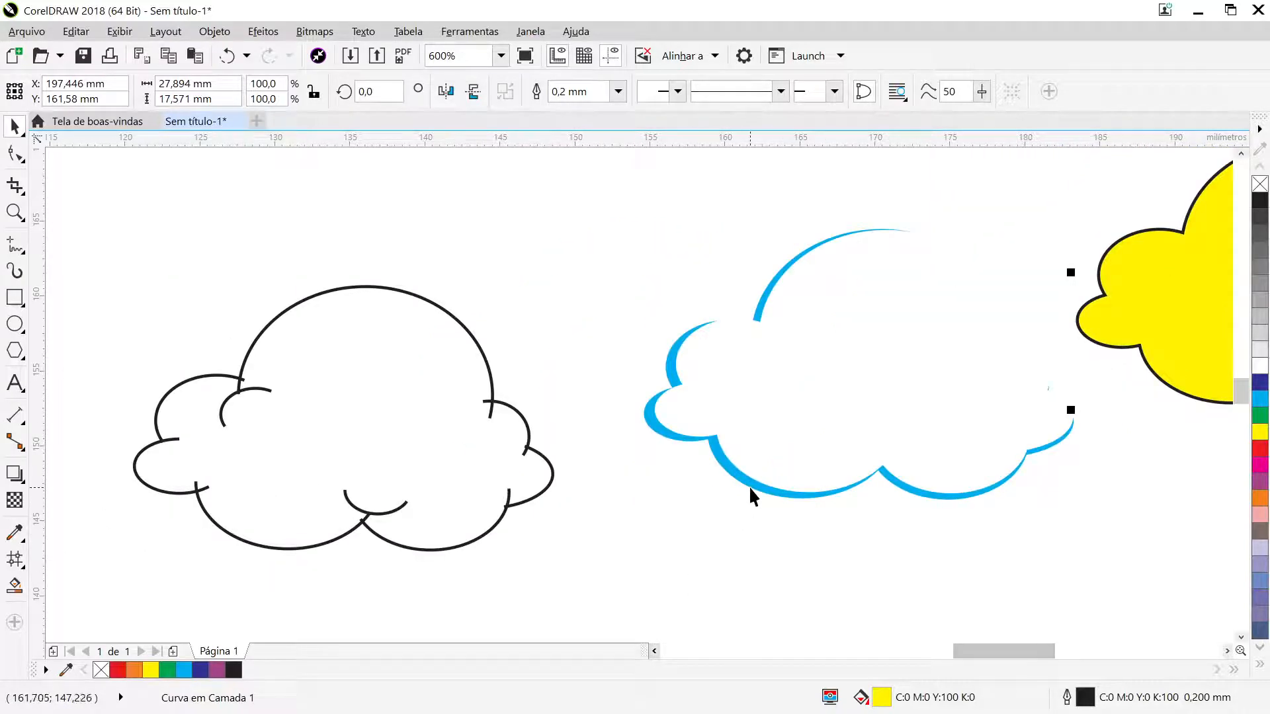
pyautogui.moveTo(754, 483); pyautogui.dragTo(233, 547)
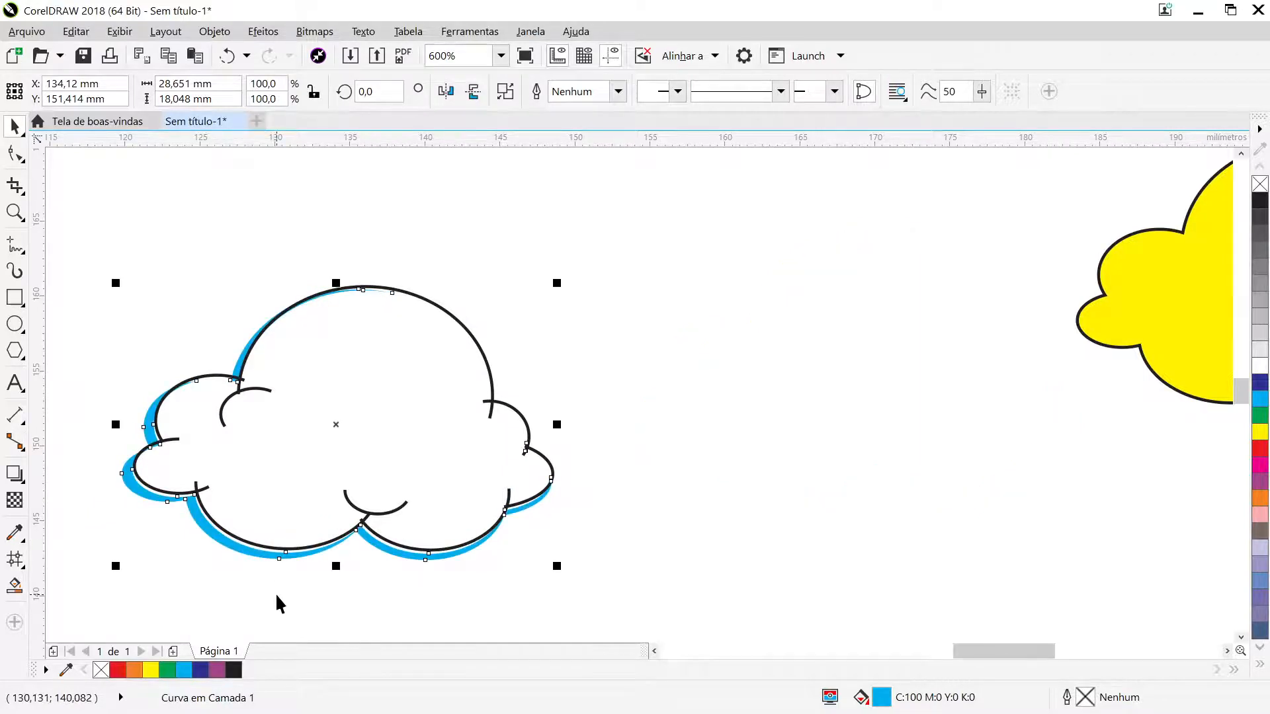
pyautogui.click(802, 323)
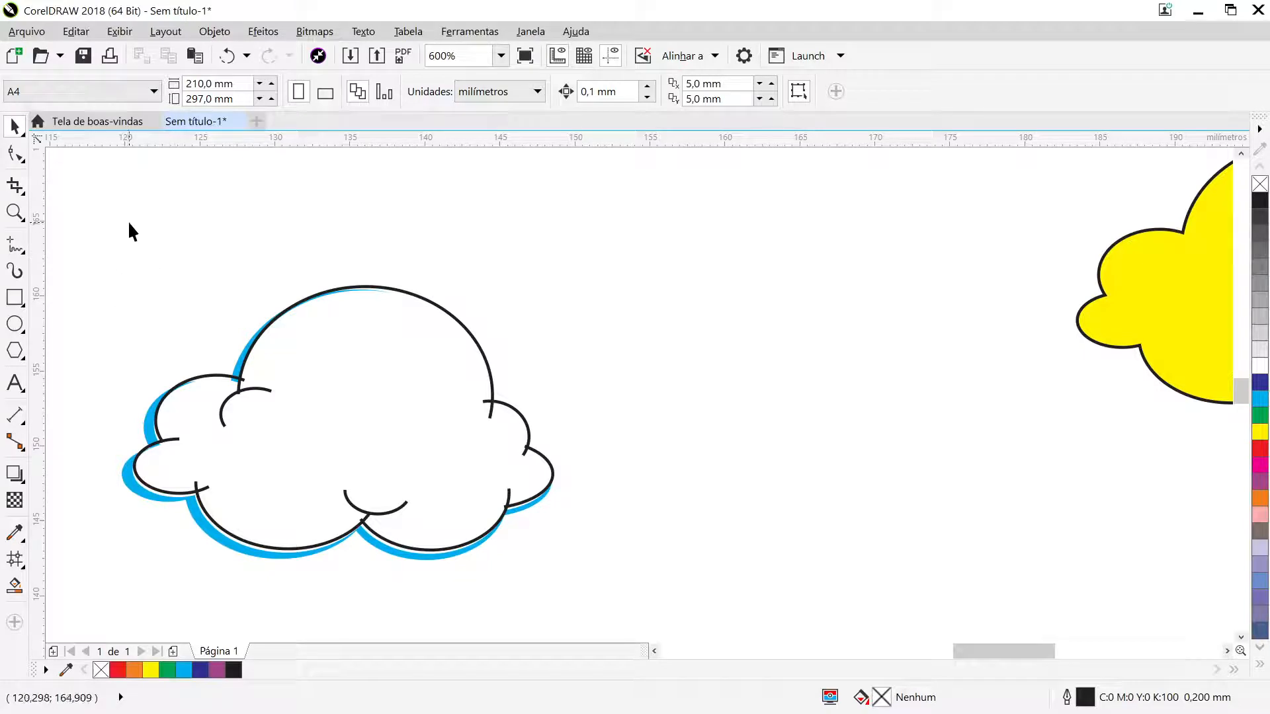
# Colour the outlines of all the arcs in the arc-built cloud cyan, and deselect
pyautogui.moveTo(129, 223); pyautogui.dragTo(613, 573)
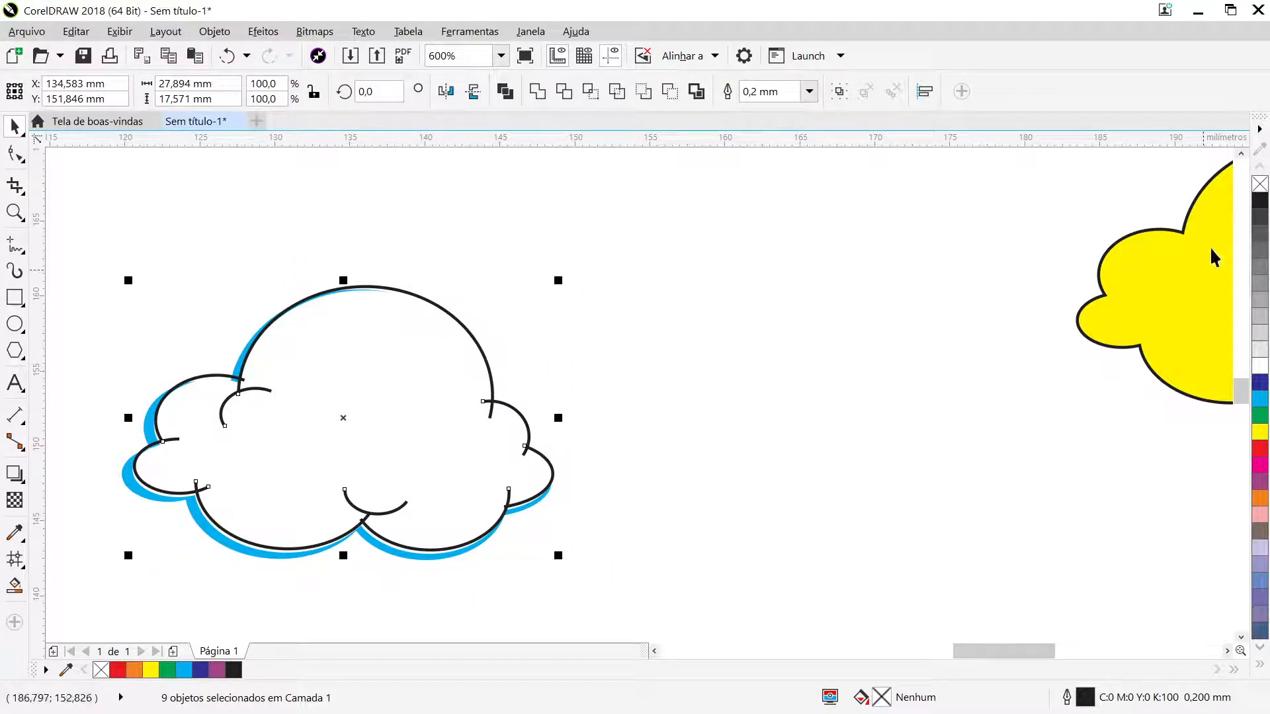
pyautogui.rightClick(1259, 399)
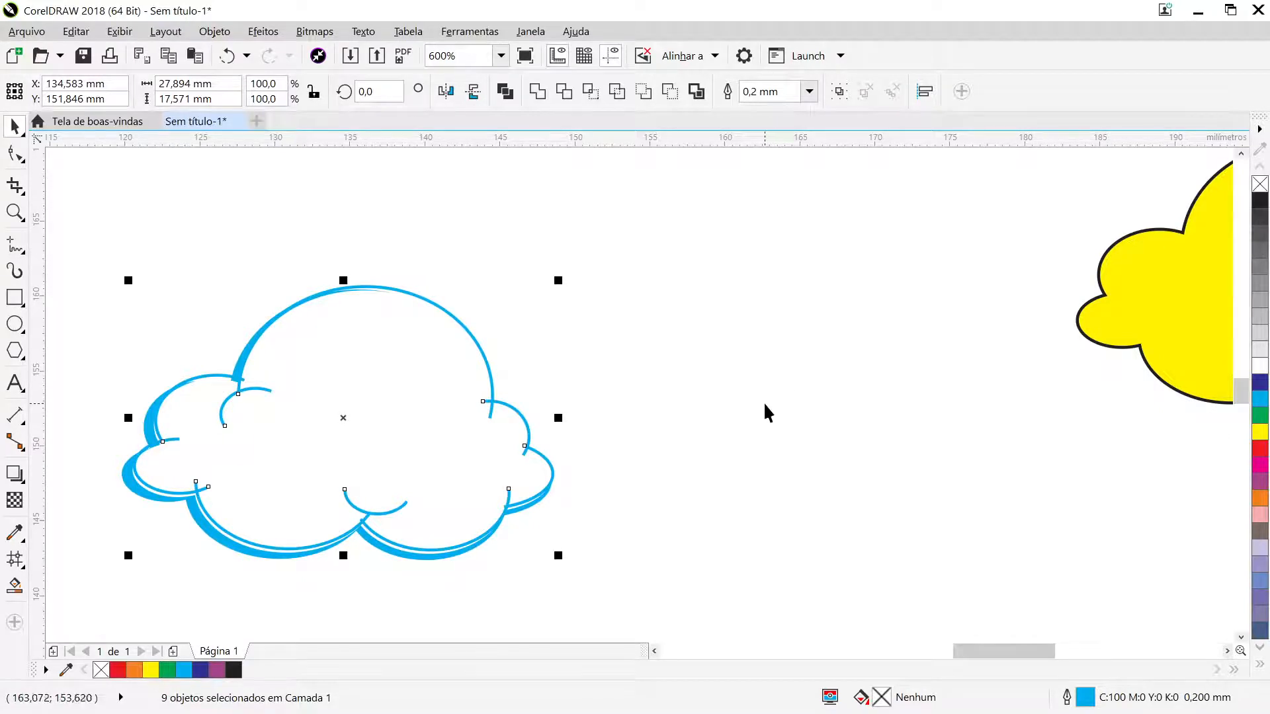
pyautogui.click(629, 496)
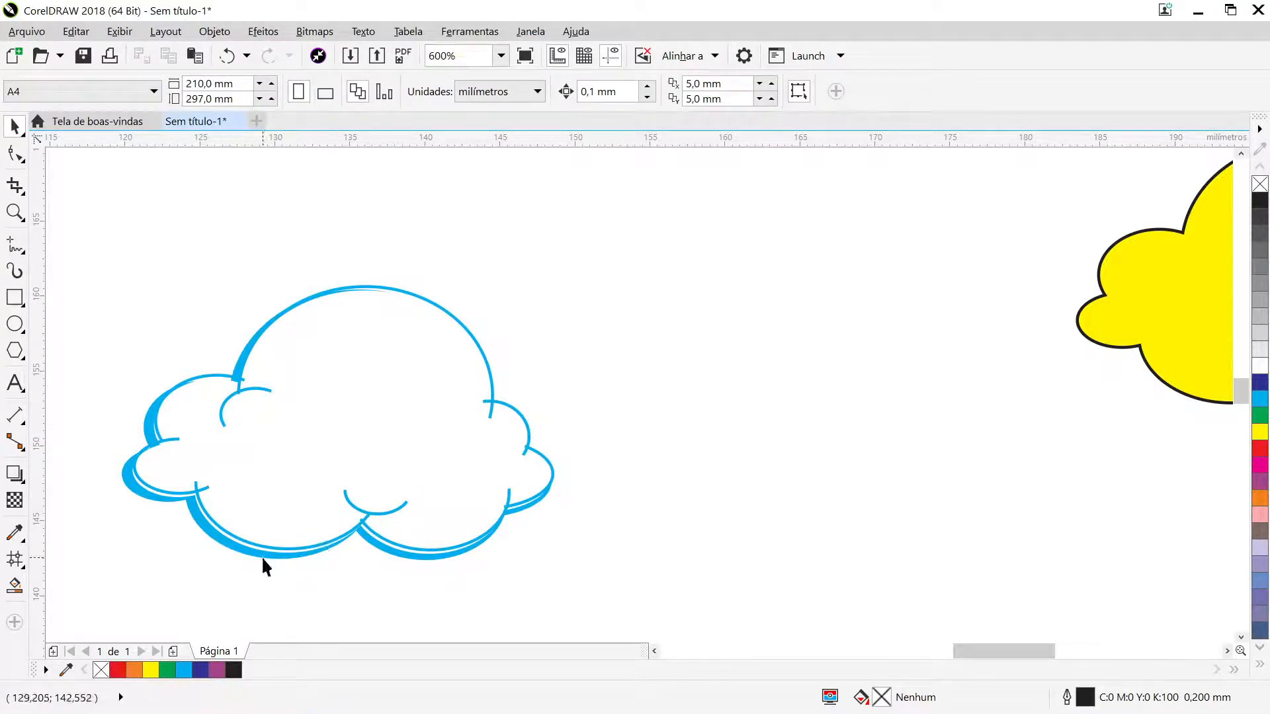
# Set the outline width of the cloud's large lower-left arc to Esp. mínima
pyautogui.click(279, 523)
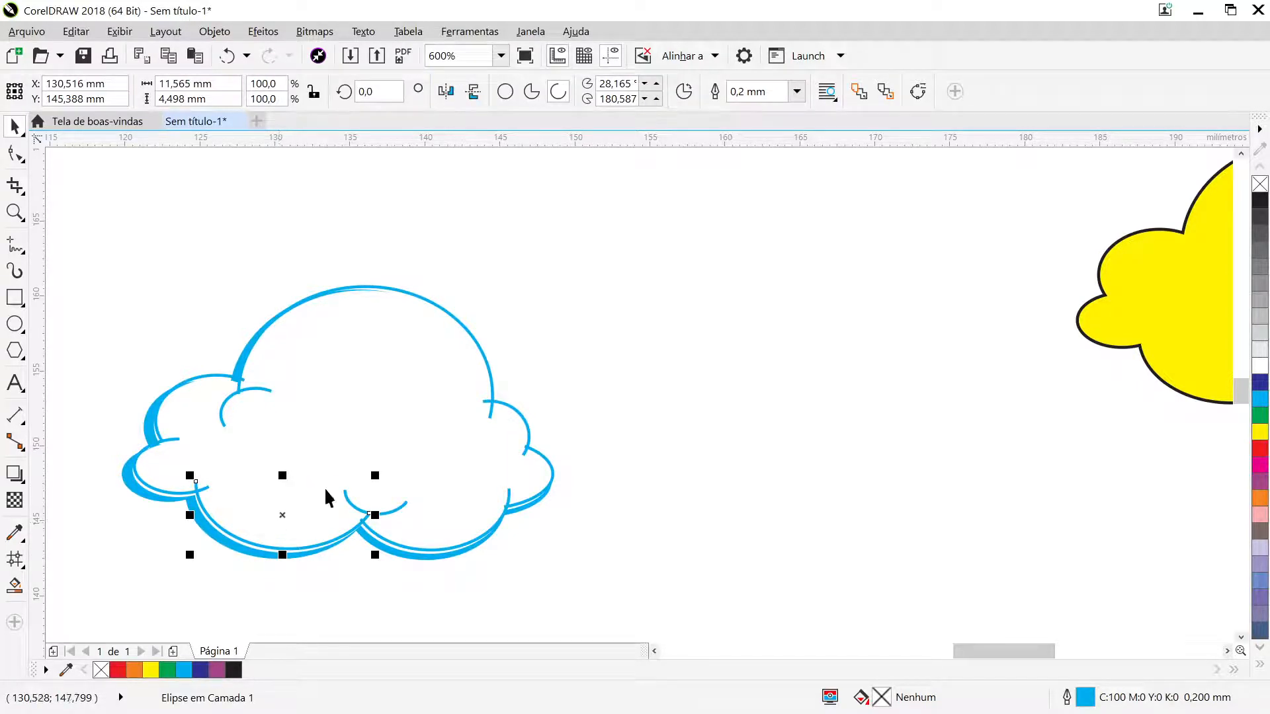
pyautogui.doubleClick(1084, 698)
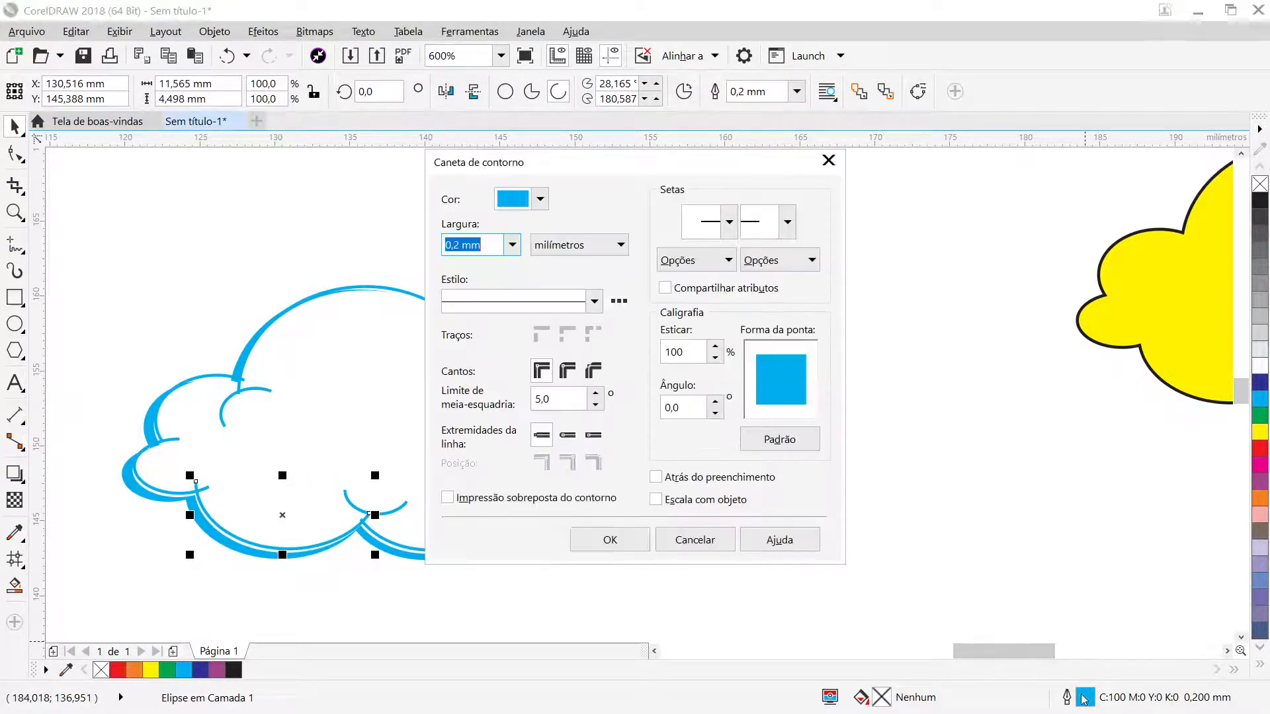
pyautogui.click(512, 245)
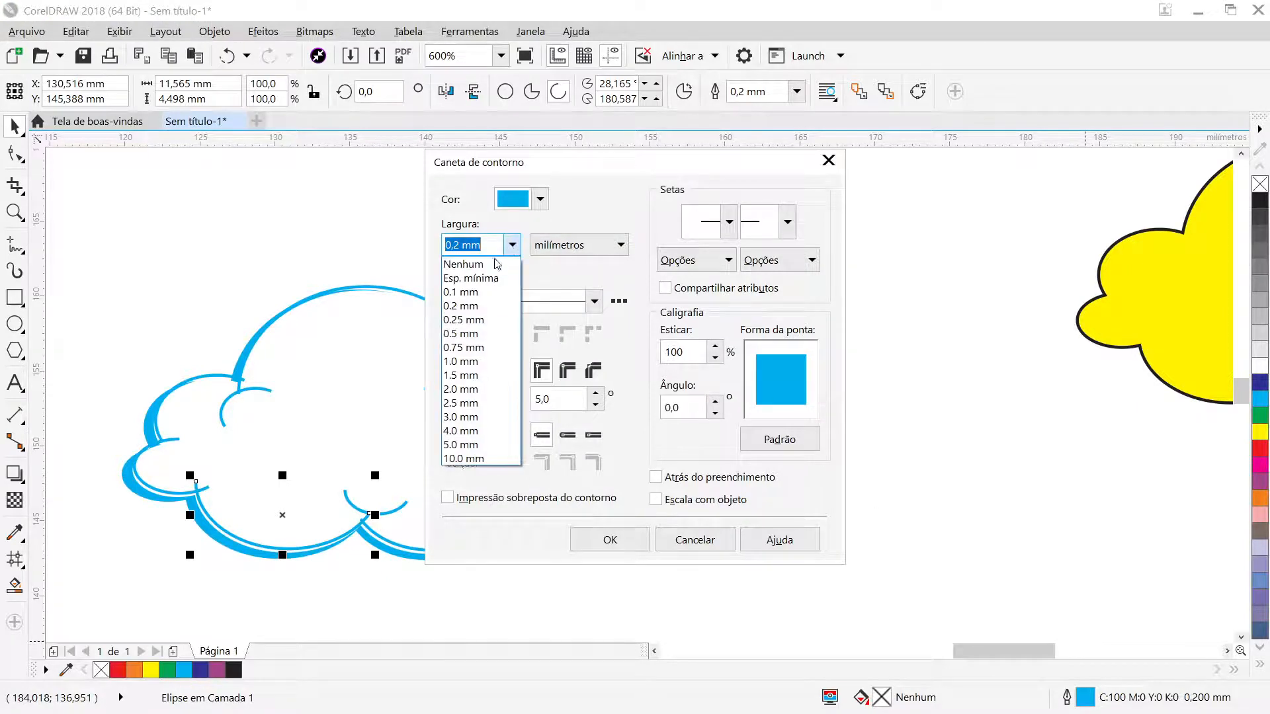
pyautogui.click(493, 278)
pyautogui.click(596, 540)
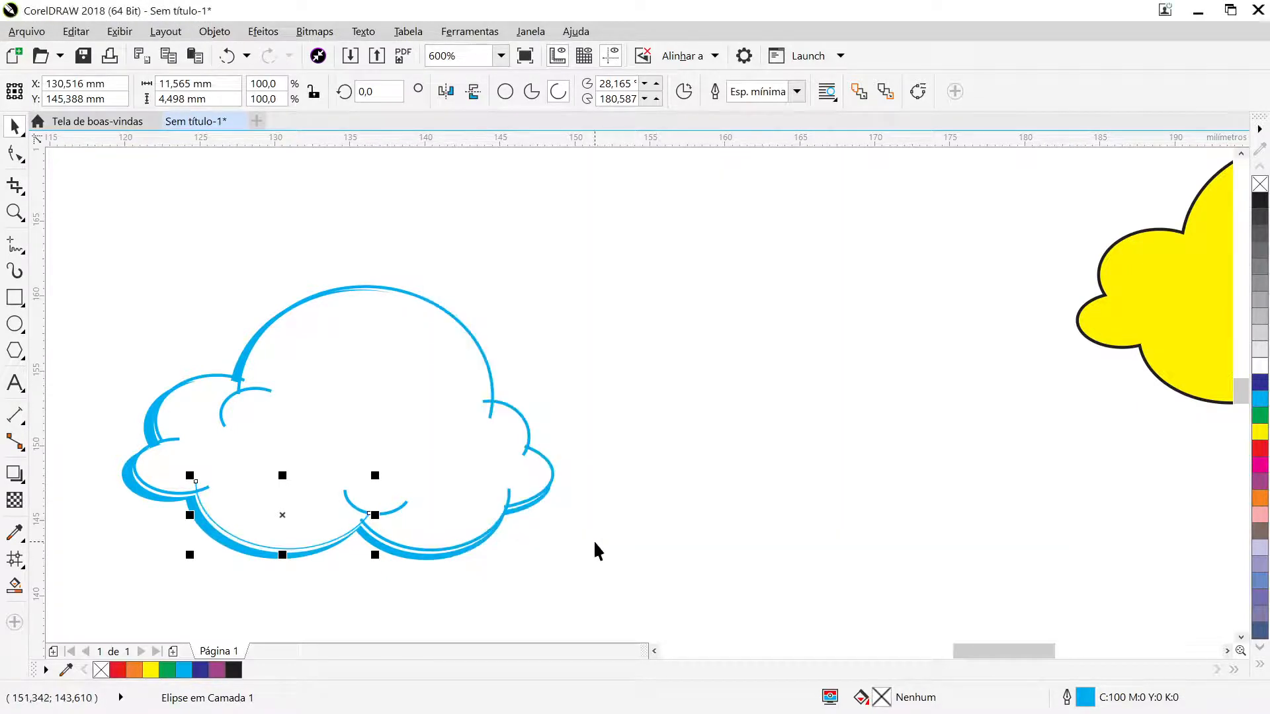
# Select all the arcs of the arc-built cloud together and group them
pyautogui.click(342, 370)
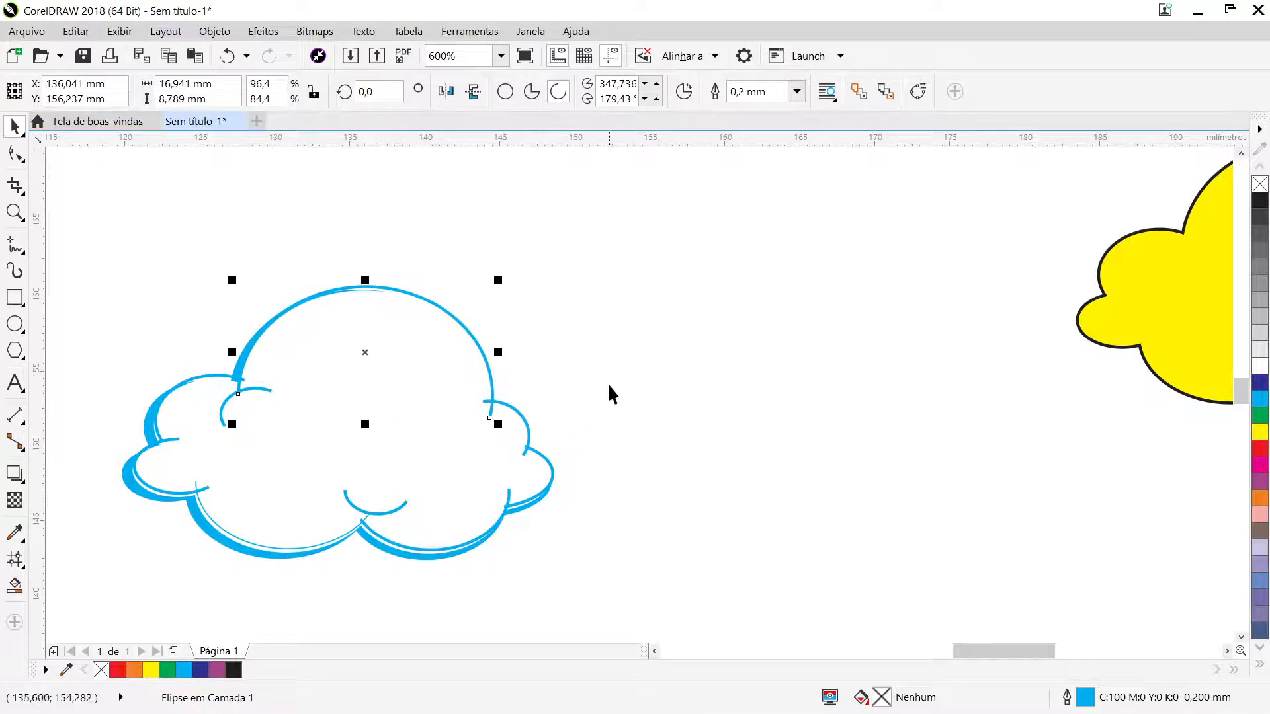
pyautogui.moveTo(636, 246); pyautogui.dragTo(125, 566)
pyautogui.moveTo(259, 452); pyautogui.dragTo(396, 457)
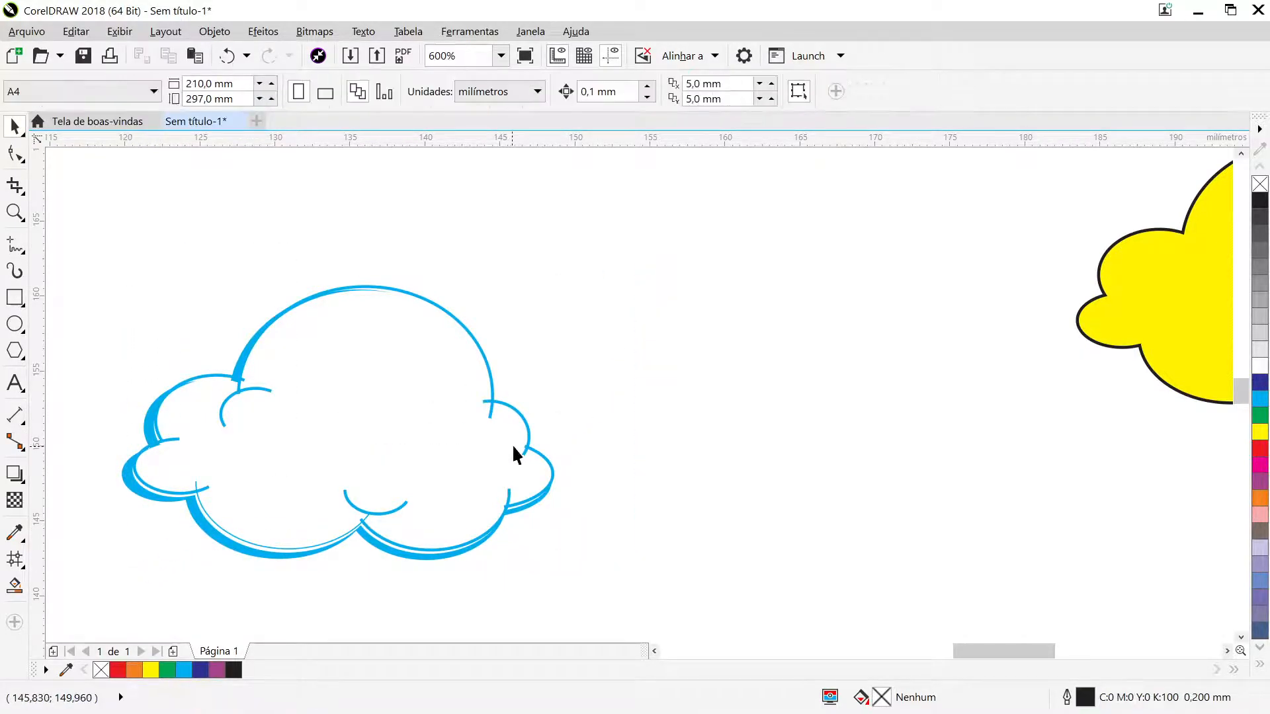
pyautogui.moveTo(640, 252); pyautogui.dragTo(129, 573)
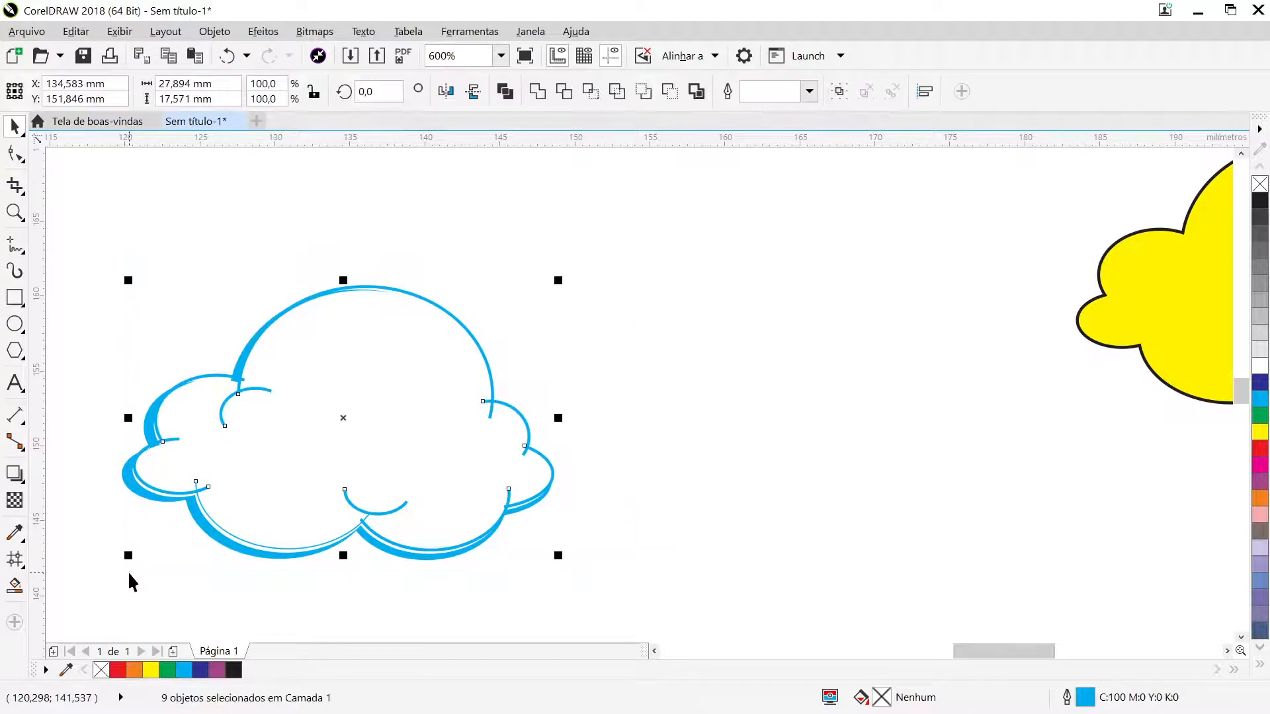
pyautogui.hotkey('ctrl', 'g')
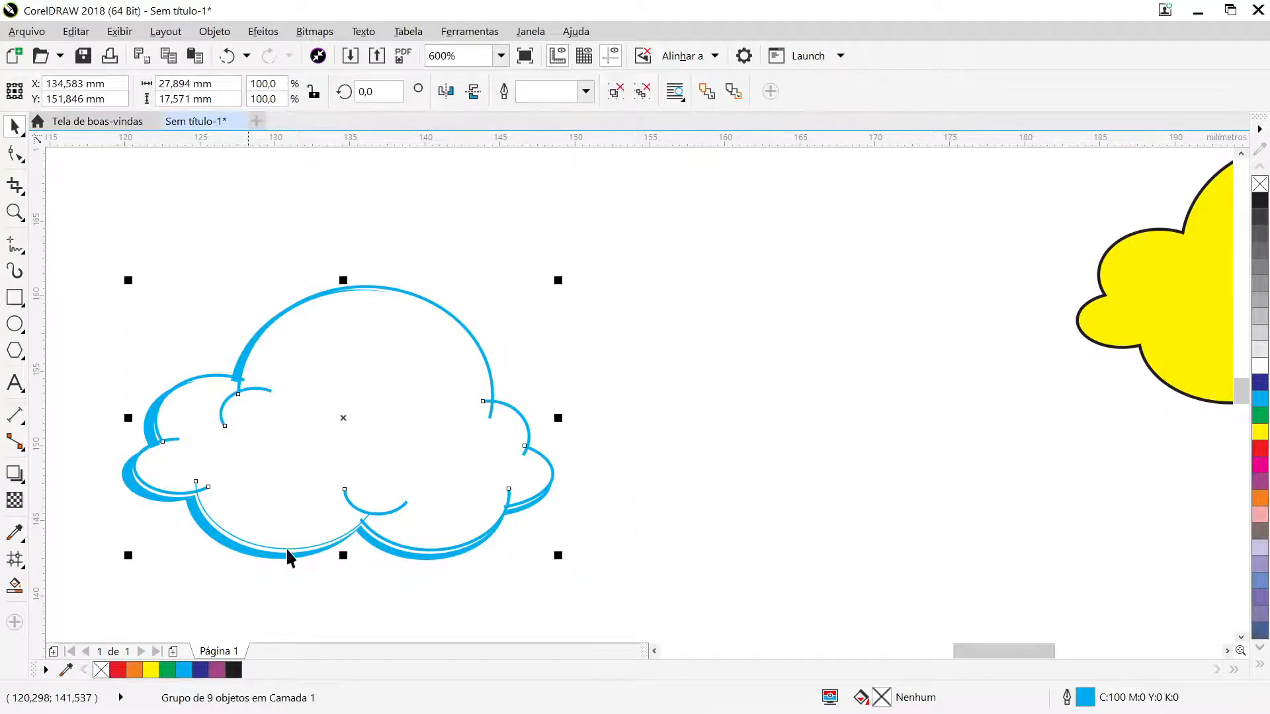
# Set the outline width of the grouped cloud arcs to Esp. mínima, and deselect
pyautogui.doubleClick(1086, 697)
pyautogui.click(512, 244)
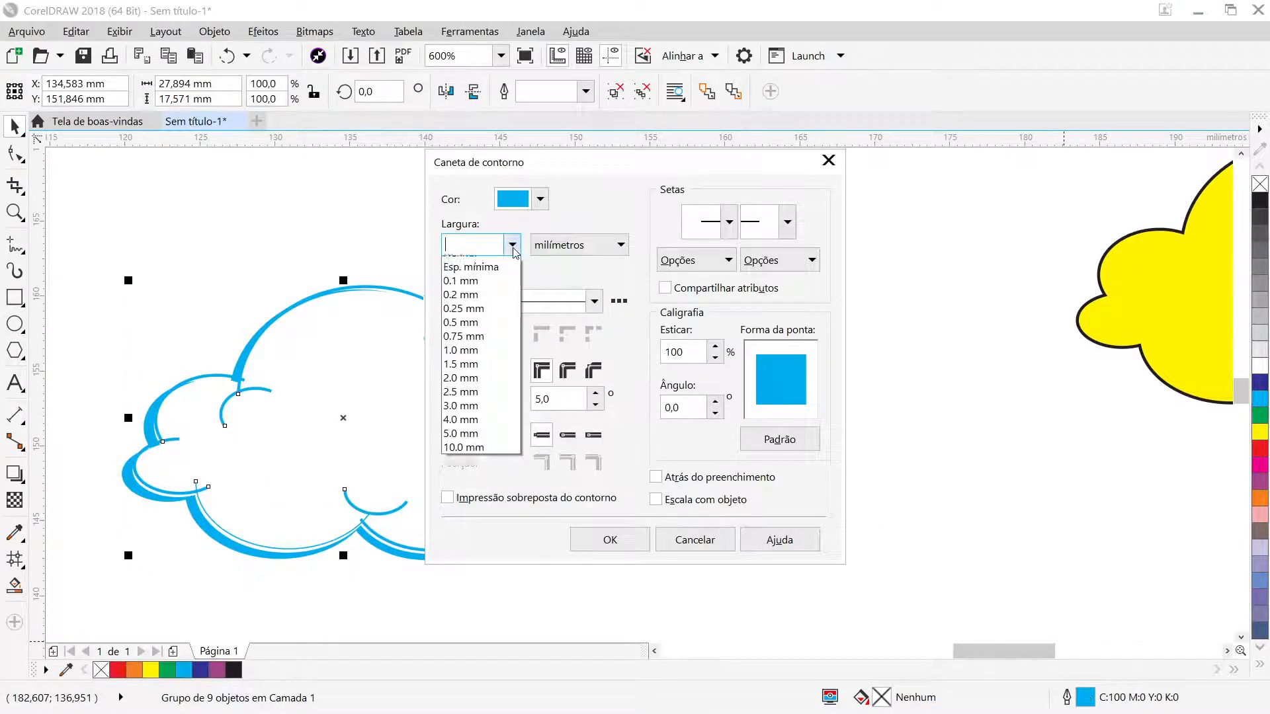
pyautogui.click(466, 275)
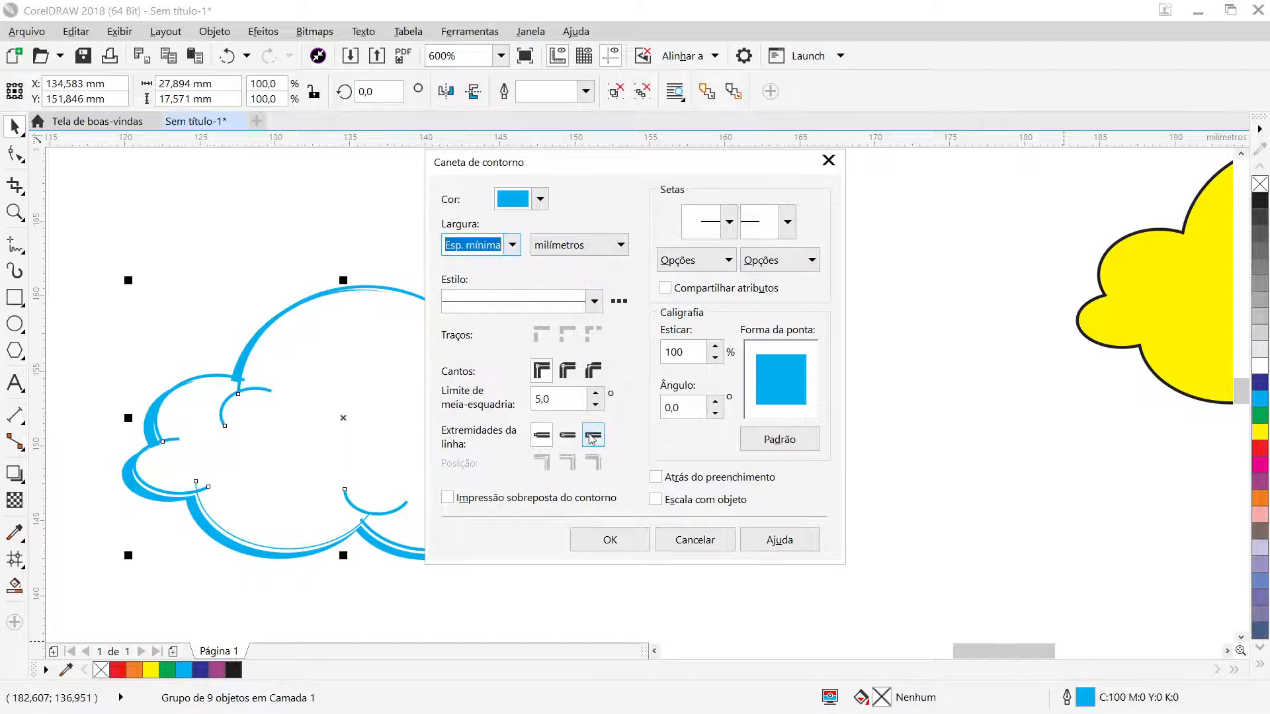
pyautogui.click(610, 539)
pyautogui.click(617, 533)
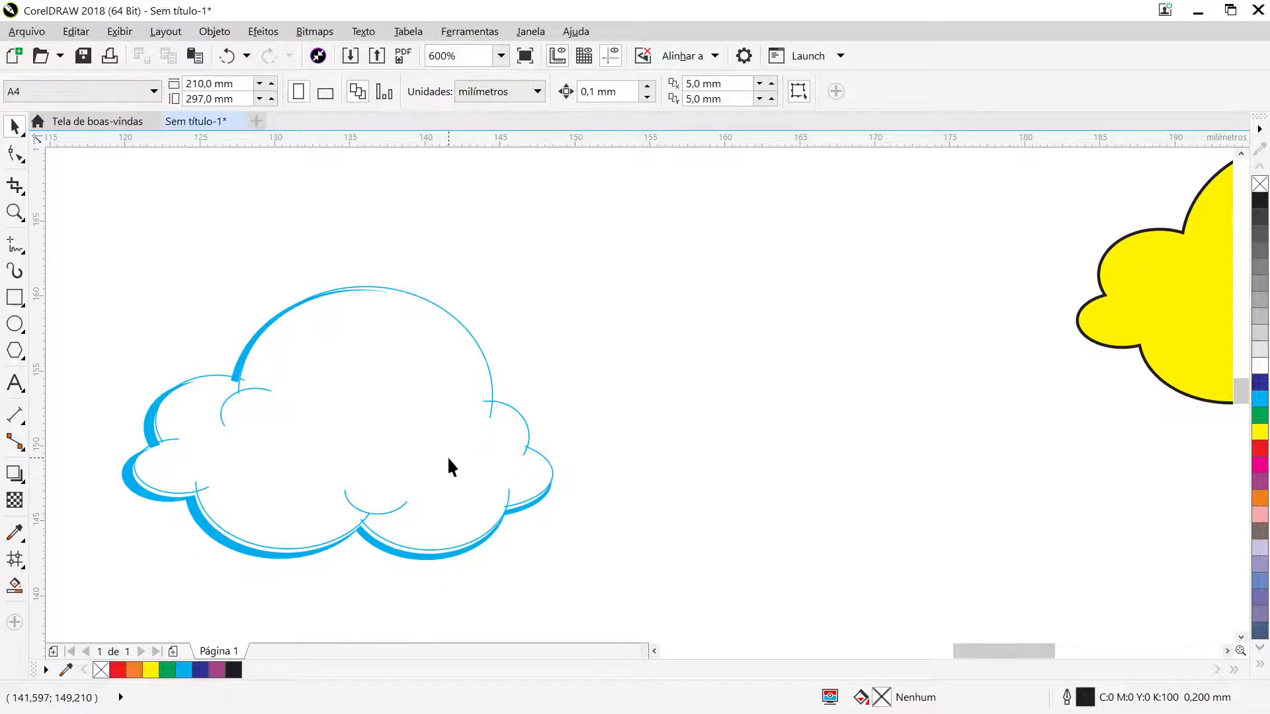
# Lower the top edge of the grouped arcs so the height is about 17.1 mm, and deselect
pyautogui.click(387, 511)
pyautogui.moveTo(345, 278); pyautogui.dragTo(400, 291)
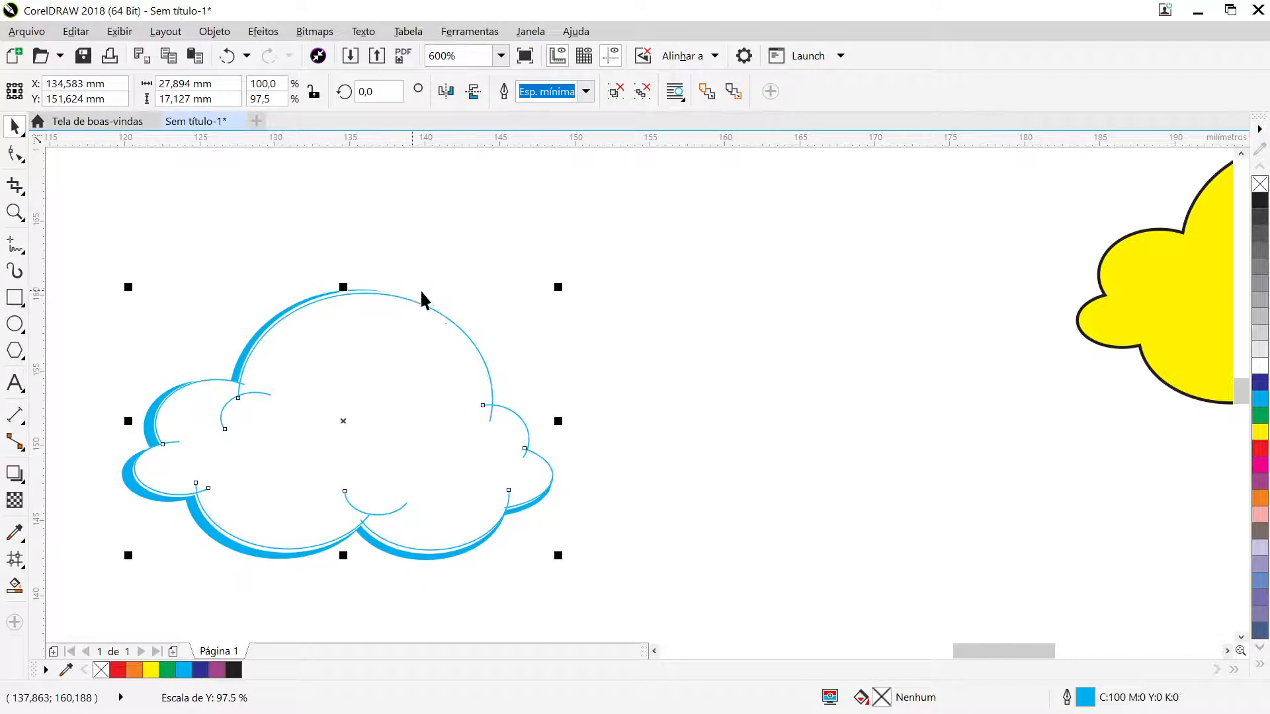
pyautogui.click(599, 349)
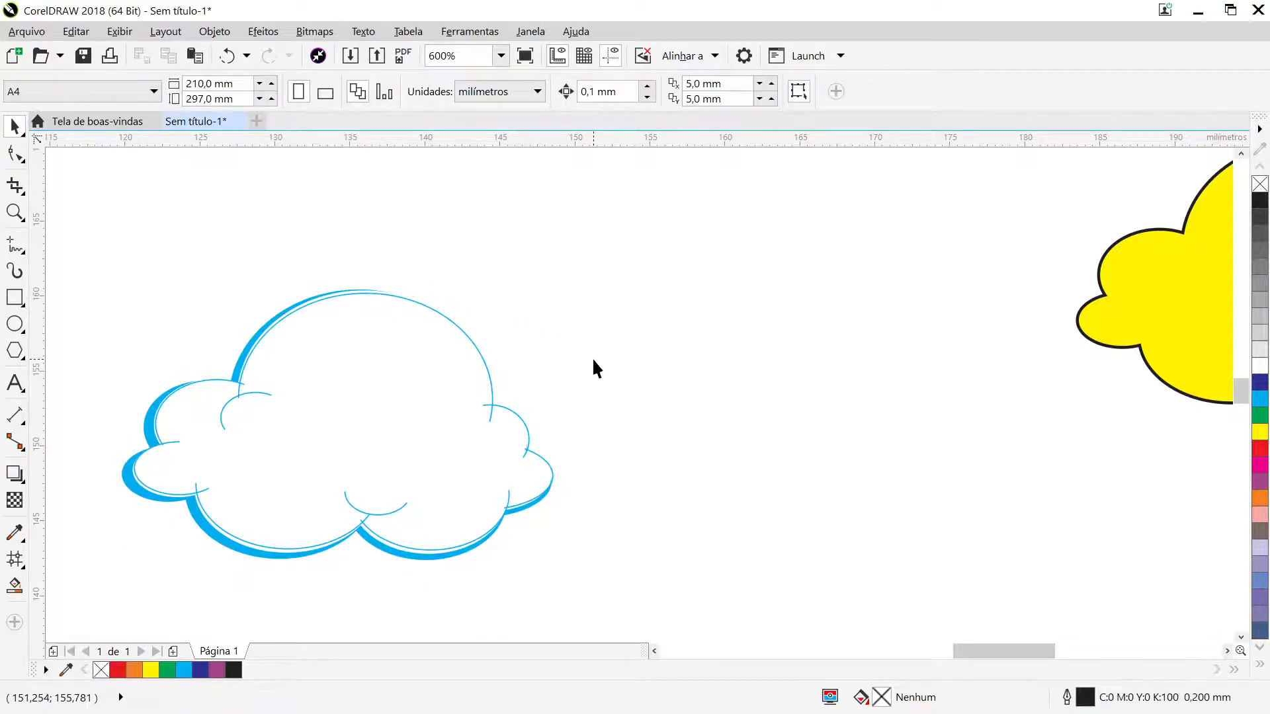
# Enlarge the grouped arcs proportionally from their upper-right corner to about 28.9 mm wide
pyautogui.click(428, 354)
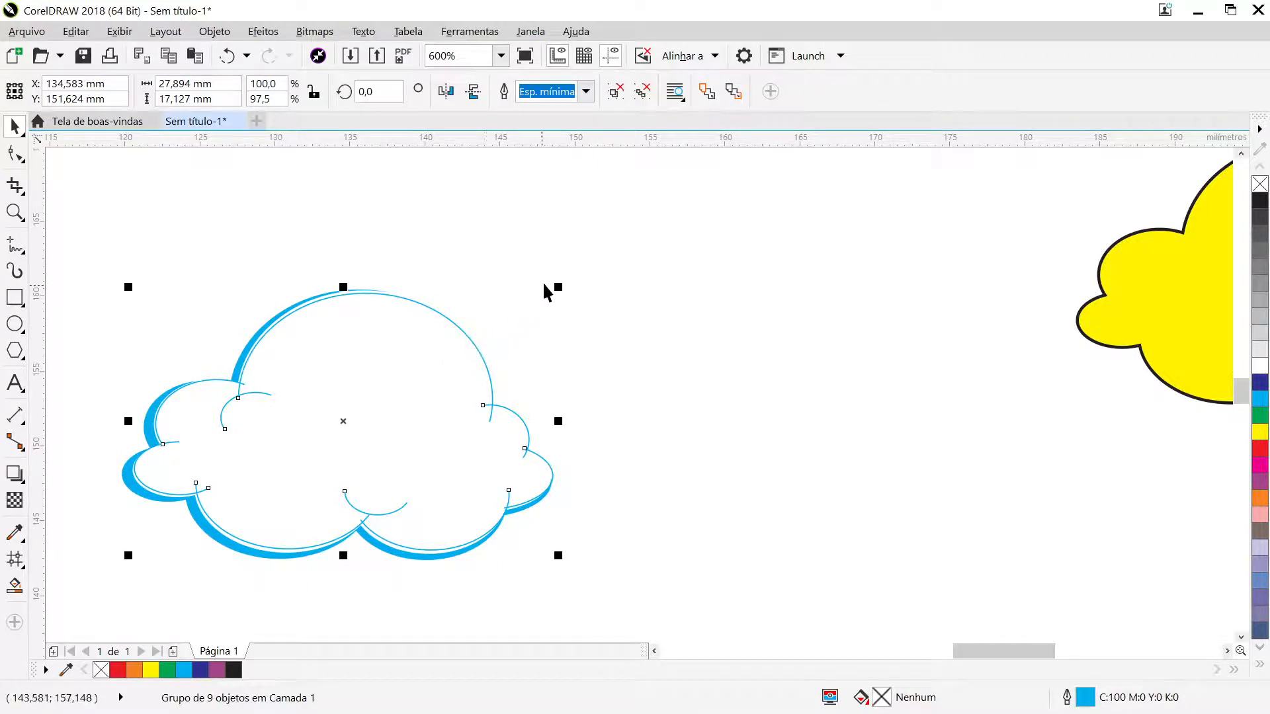
pyautogui.moveTo(558, 286); pyautogui.dragTo(573, 278)
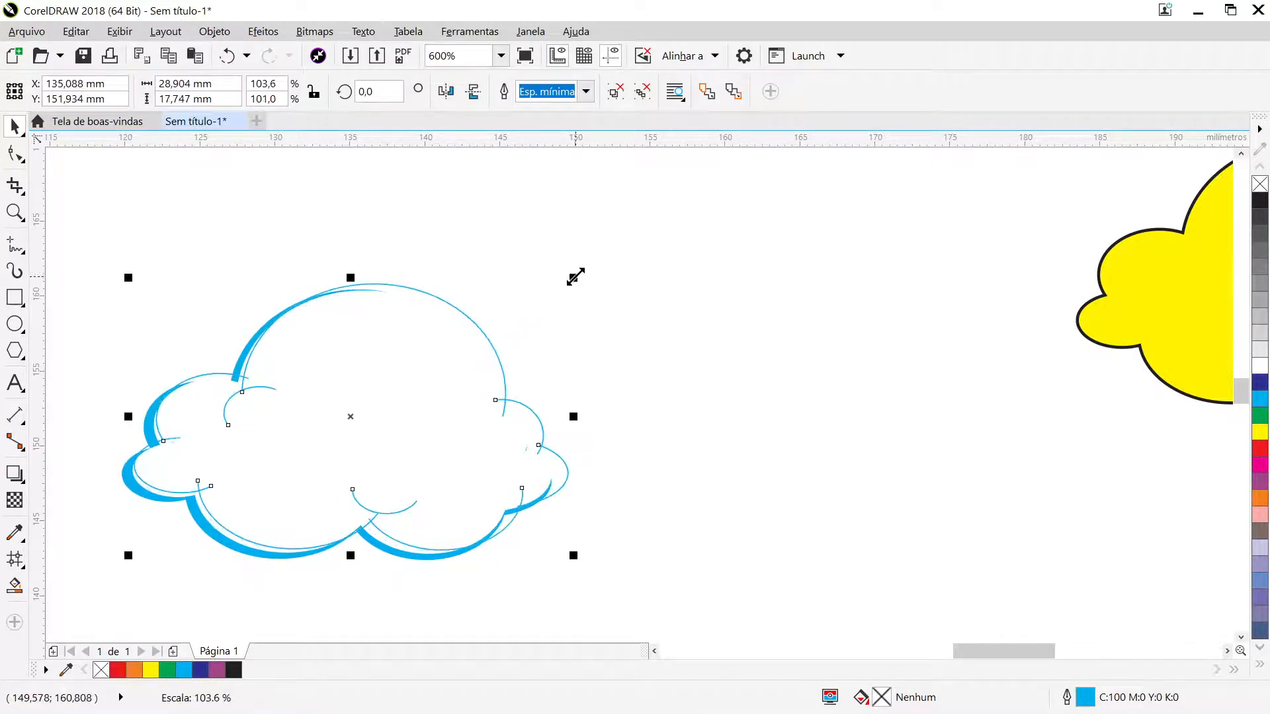
pyautogui.click(617, 300)
# Shrink the grouped arcs proportionally to about 28.5 mm wide, stretch their bottom edge slightly down, and deselect
pyautogui.click(476, 414)
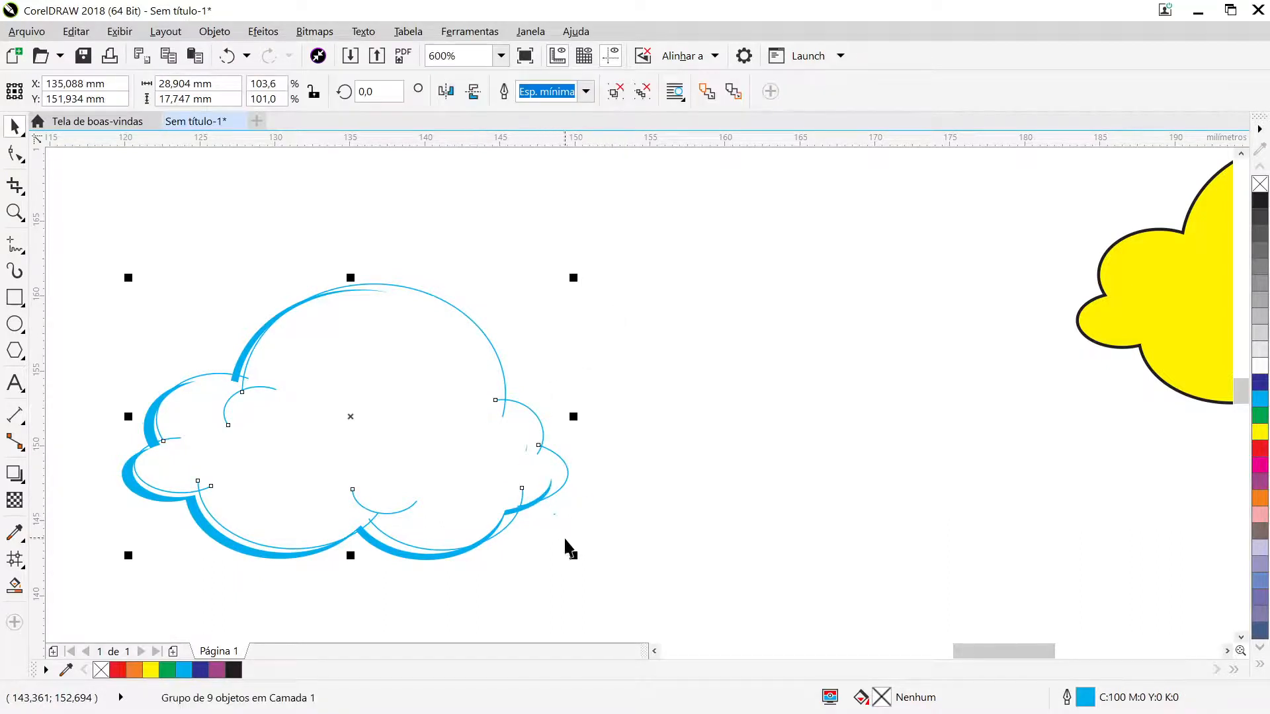
pyautogui.moveTo(573, 554); pyautogui.dragTo(567, 554)
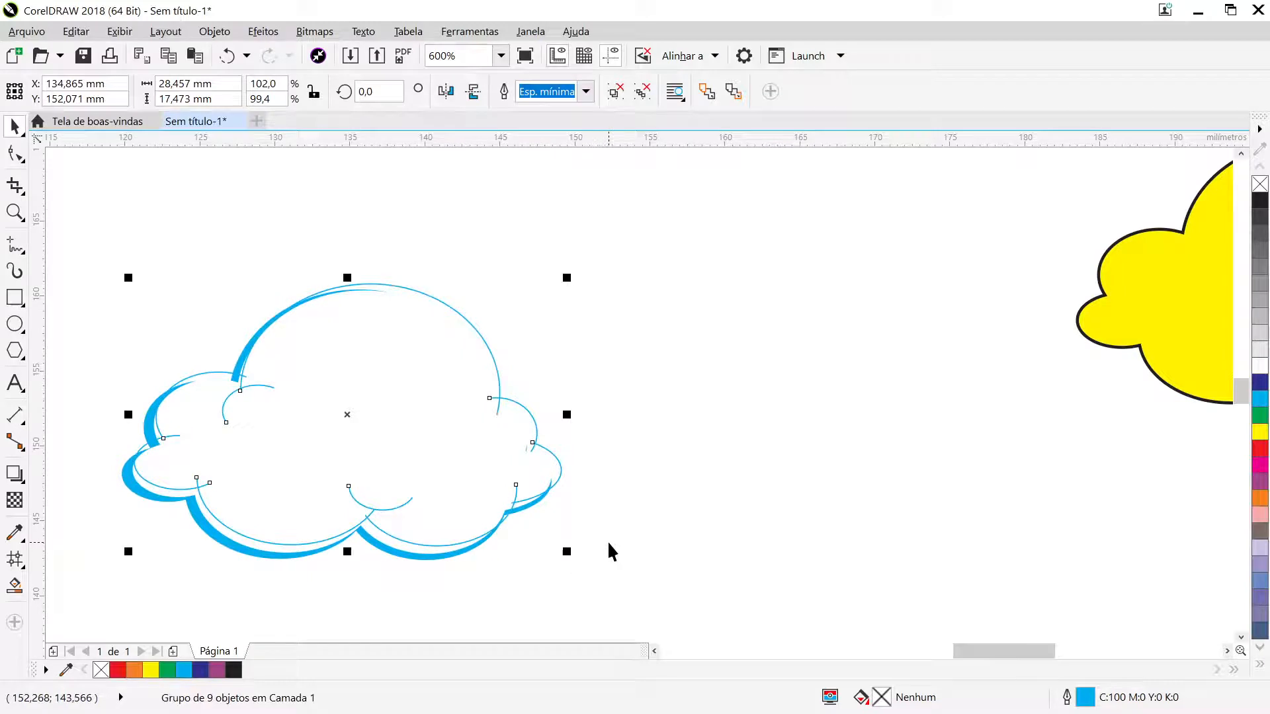
pyautogui.moveTo(347, 550); pyautogui.dragTo(351, 555)
pyautogui.click(382, 537)
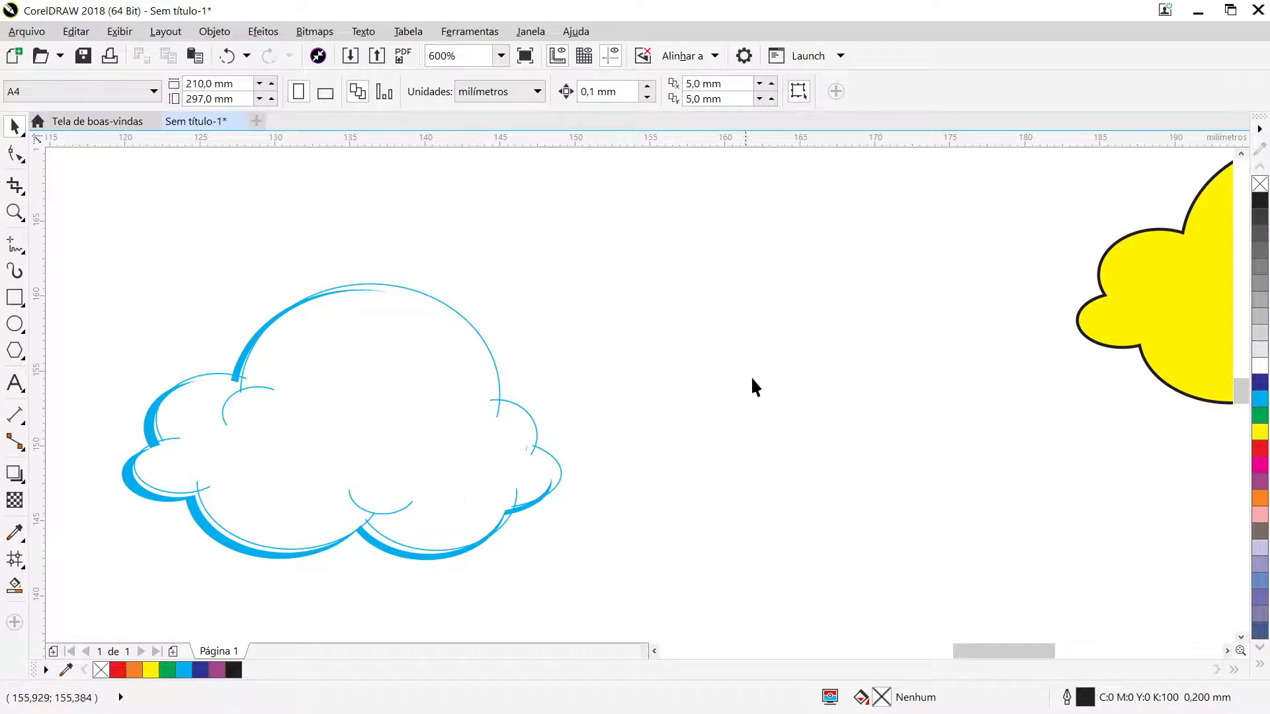
# Move the yellow cloud beside the arc-built cloud and fill it white, with the Mesh Fill tool active on it
pyautogui.moveTo(1126, 306); pyautogui.dragTo(688, 403)
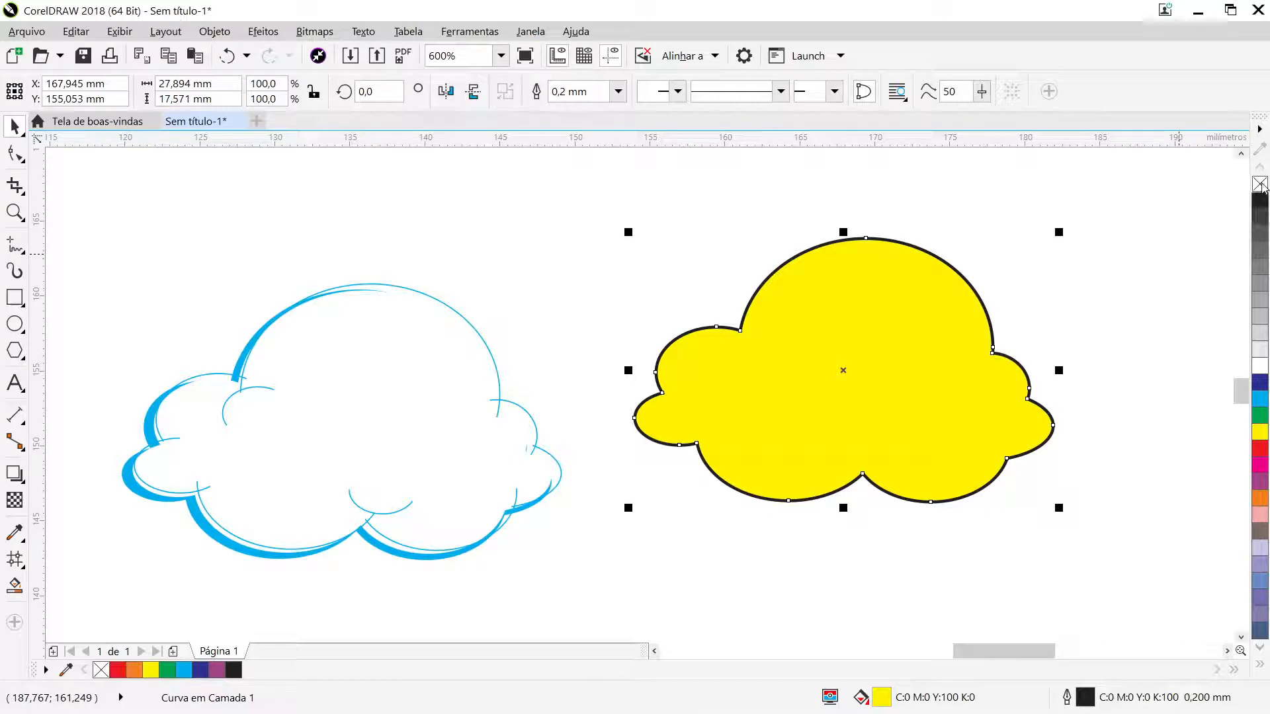
pyautogui.click(1258, 369)
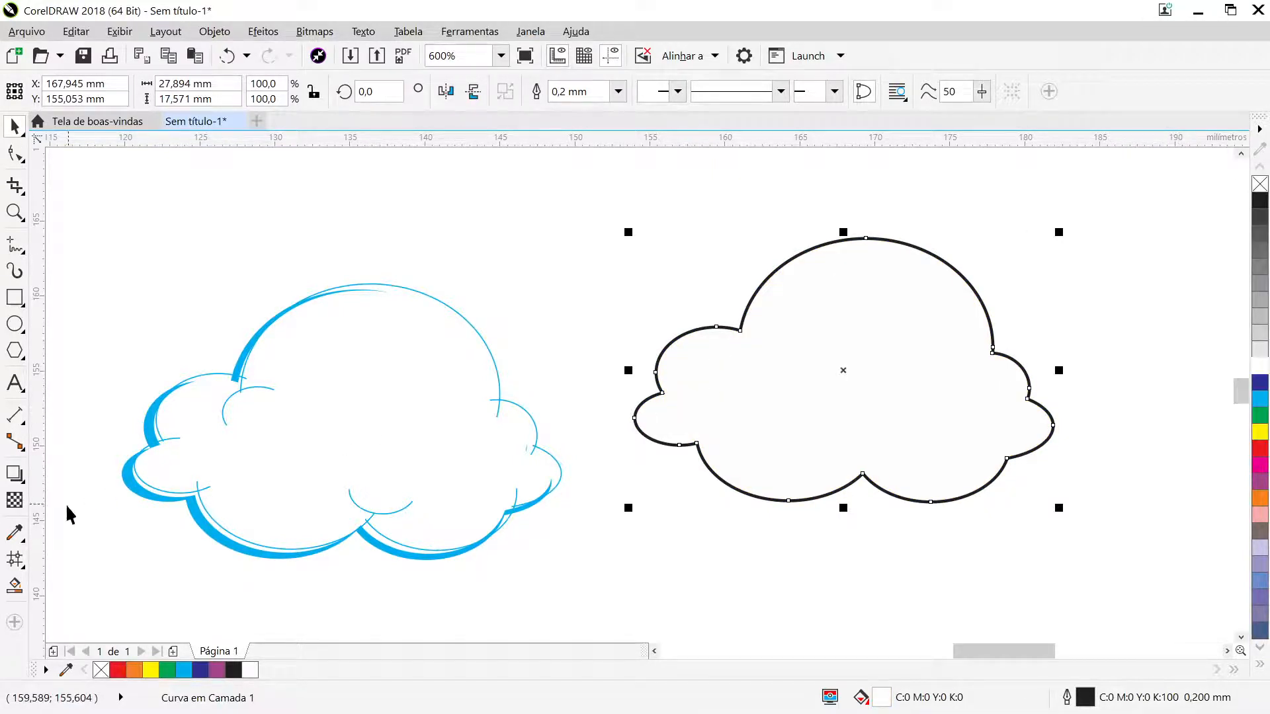
pyautogui.click(16, 559)
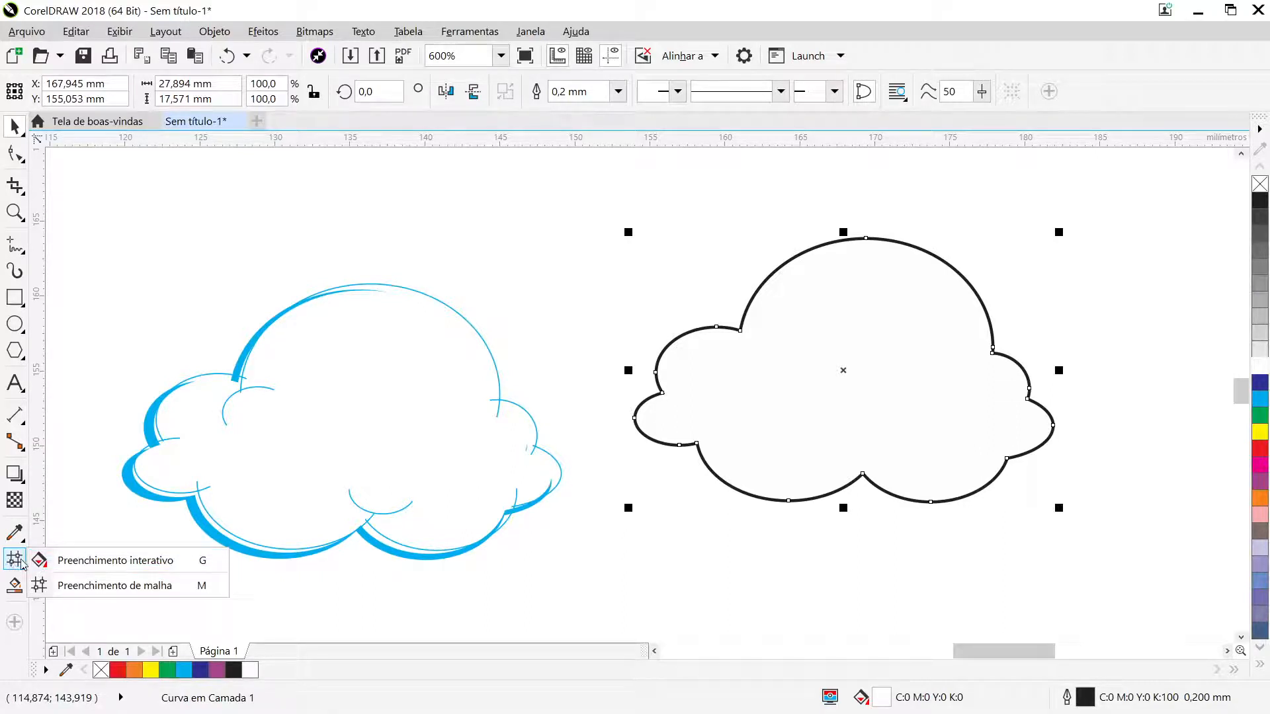
pyautogui.click(80, 586)
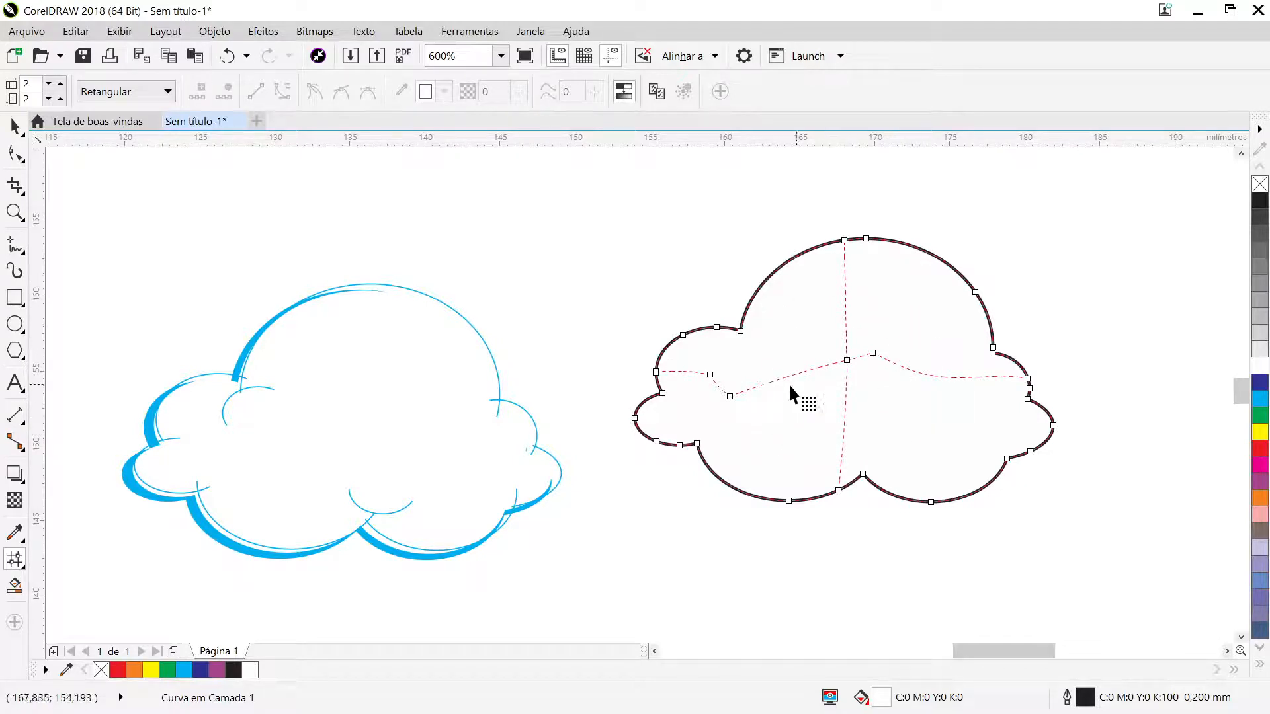
# Try mesh colours on the white cloud: cyan upper right, red lower right, yellow lower left, green upper left
pyautogui.click(918, 304)
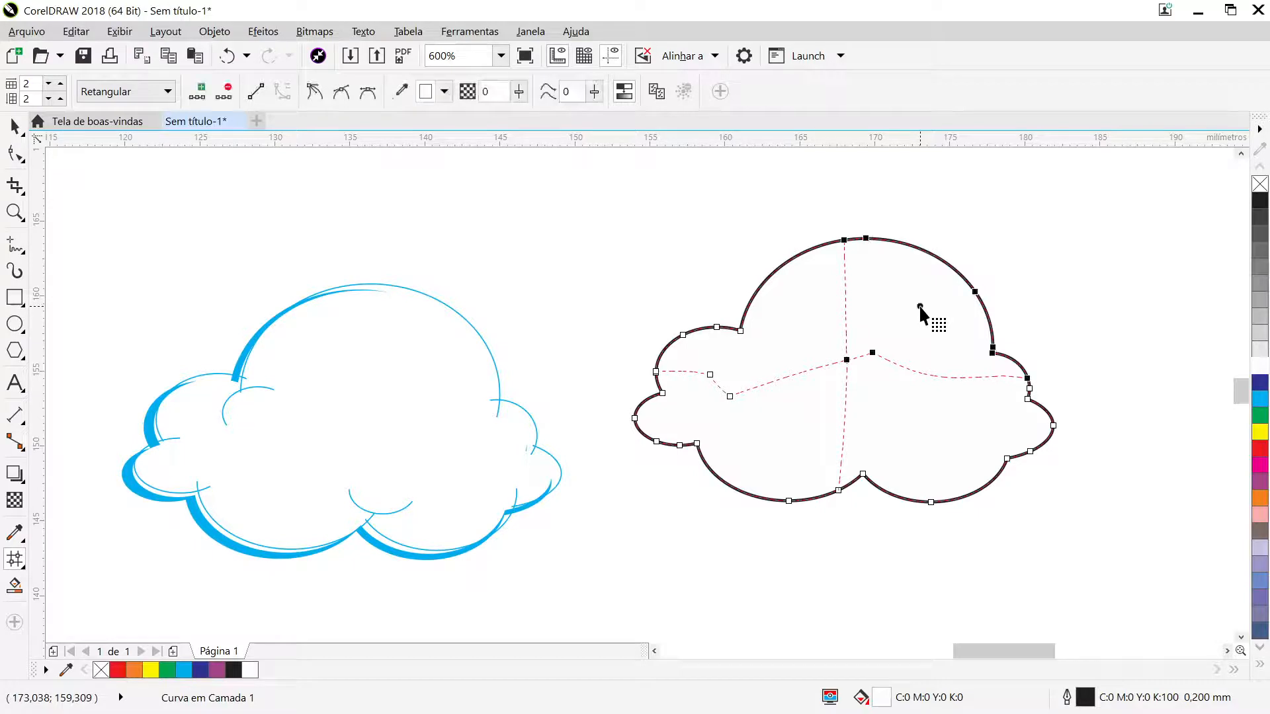
pyautogui.click(1261, 401)
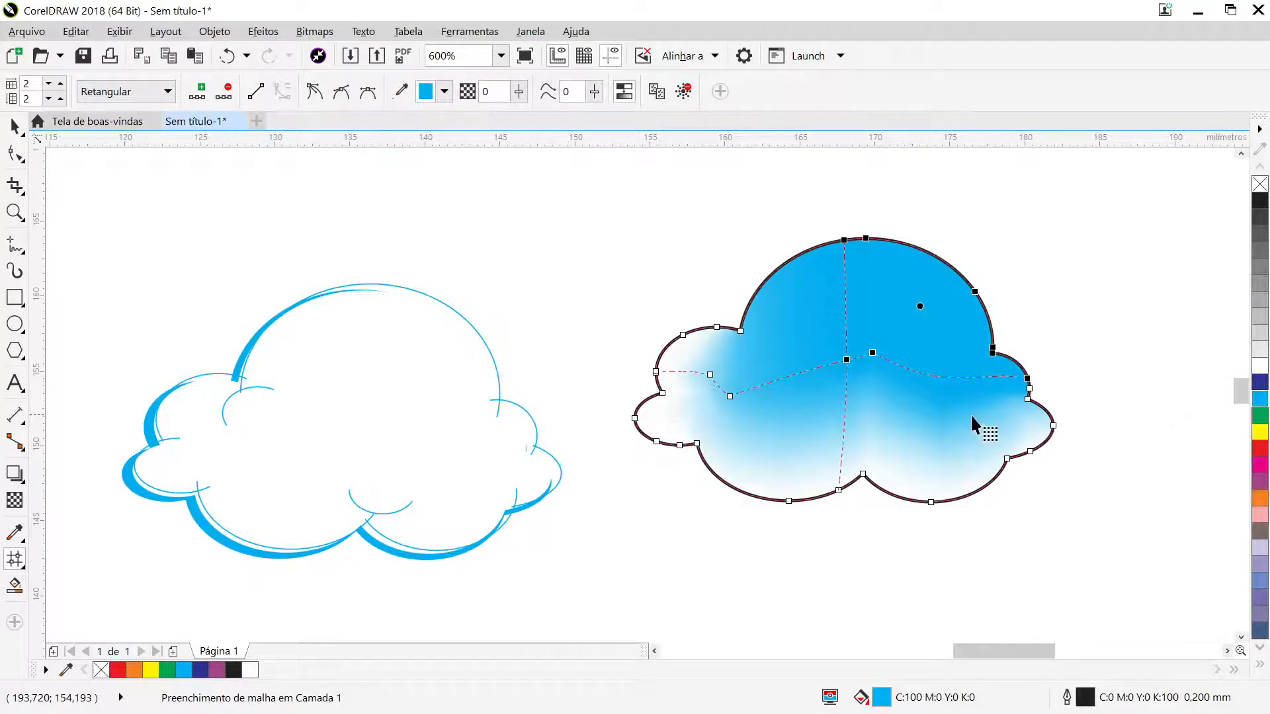
pyautogui.click(932, 435)
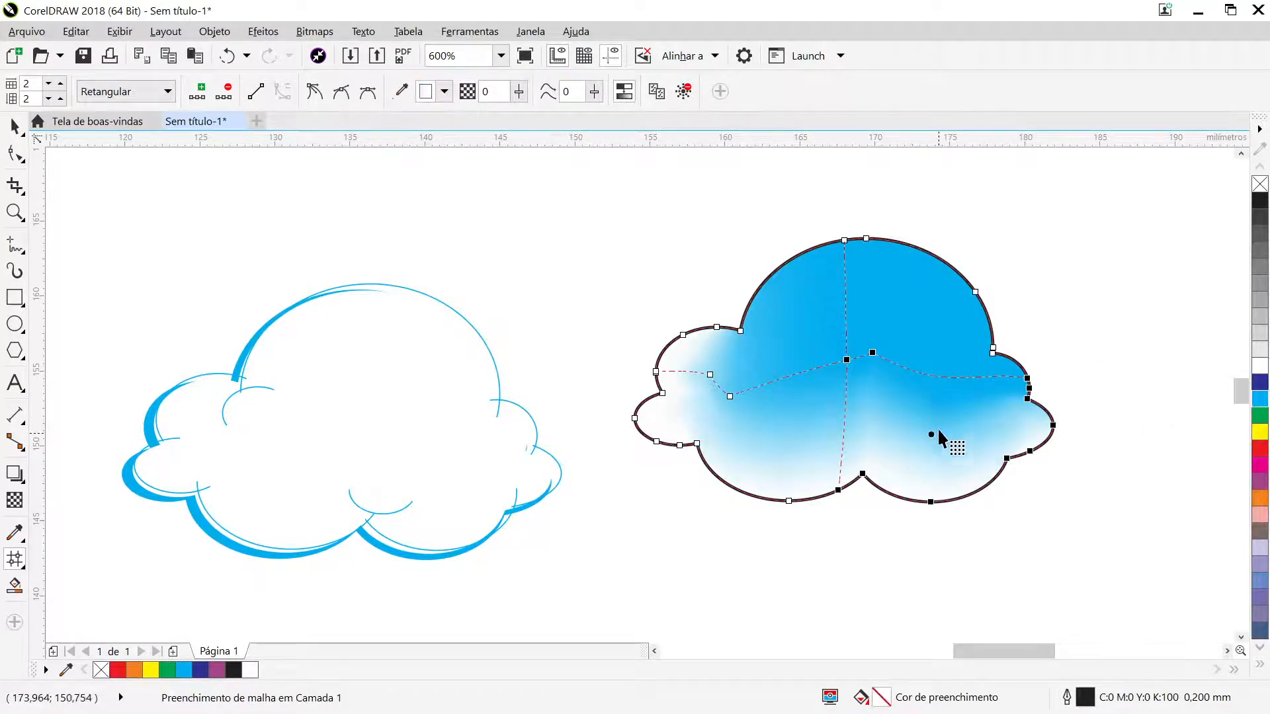
pyautogui.click(1260, 452)
pyautogui.click(775, 440)
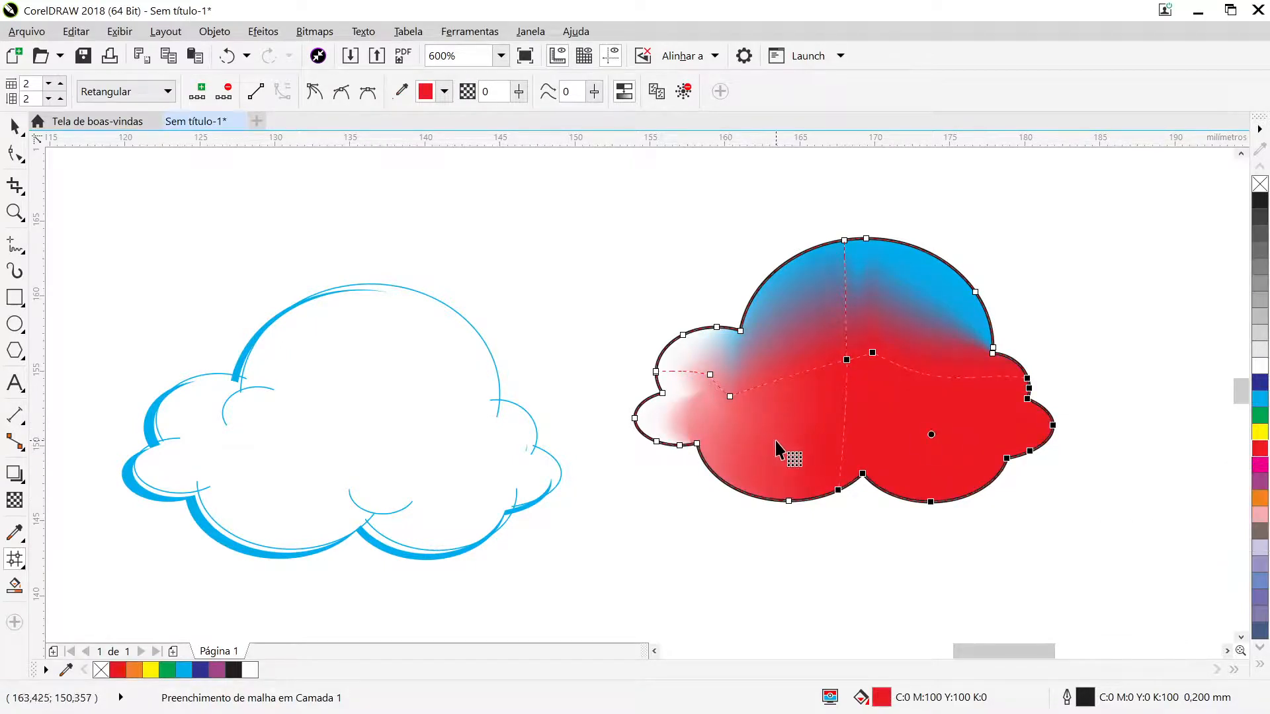
pyautogui.click(1261, 432)
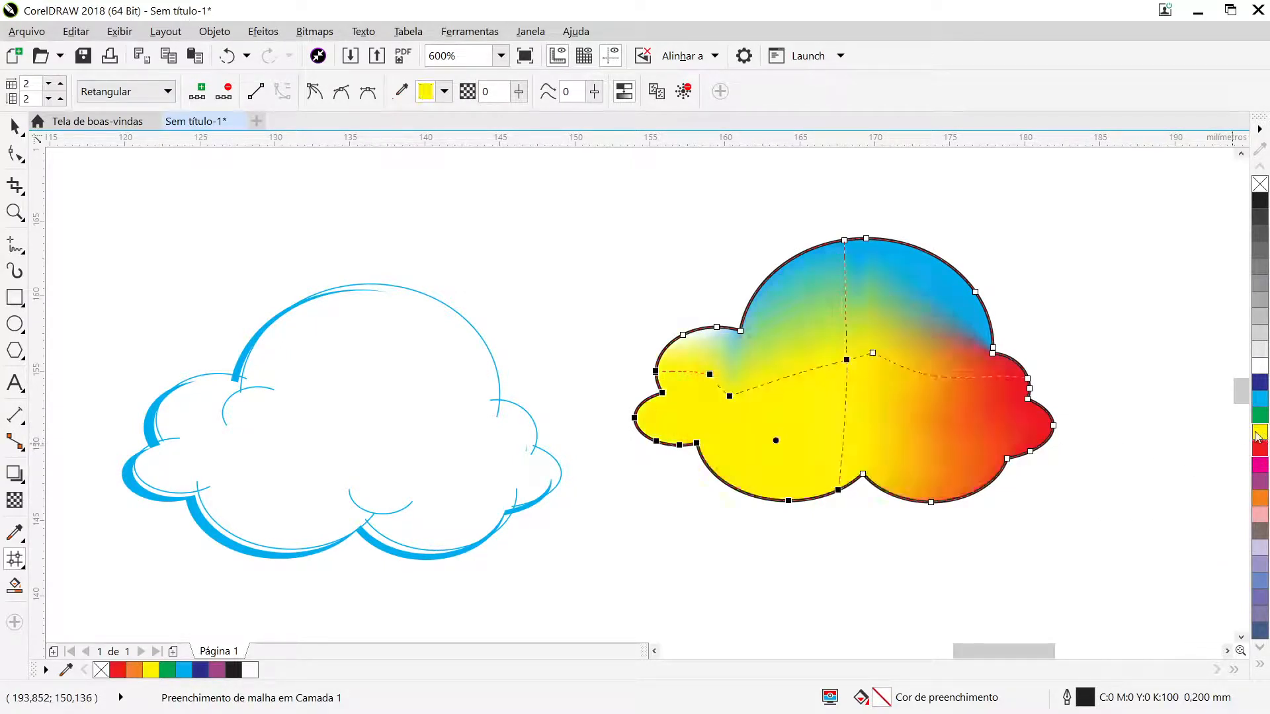
pyautogui.click(775, 329)
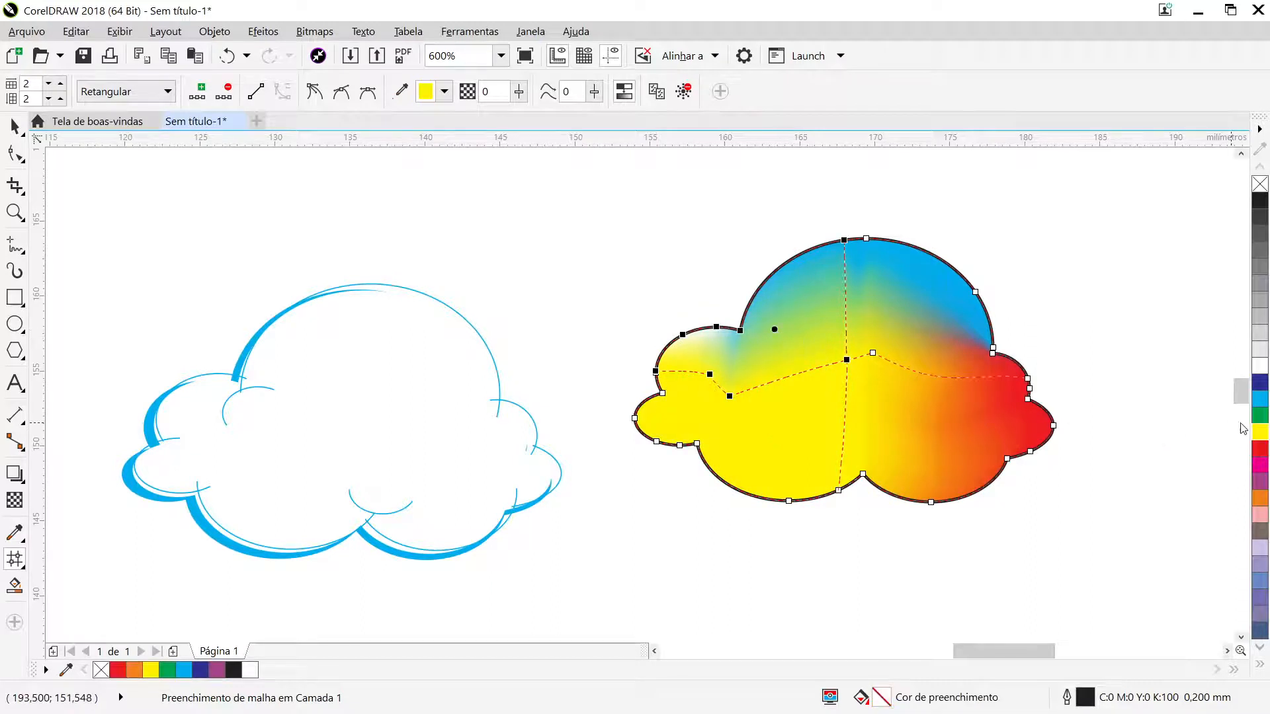
pyautogui.click(1262, 417)
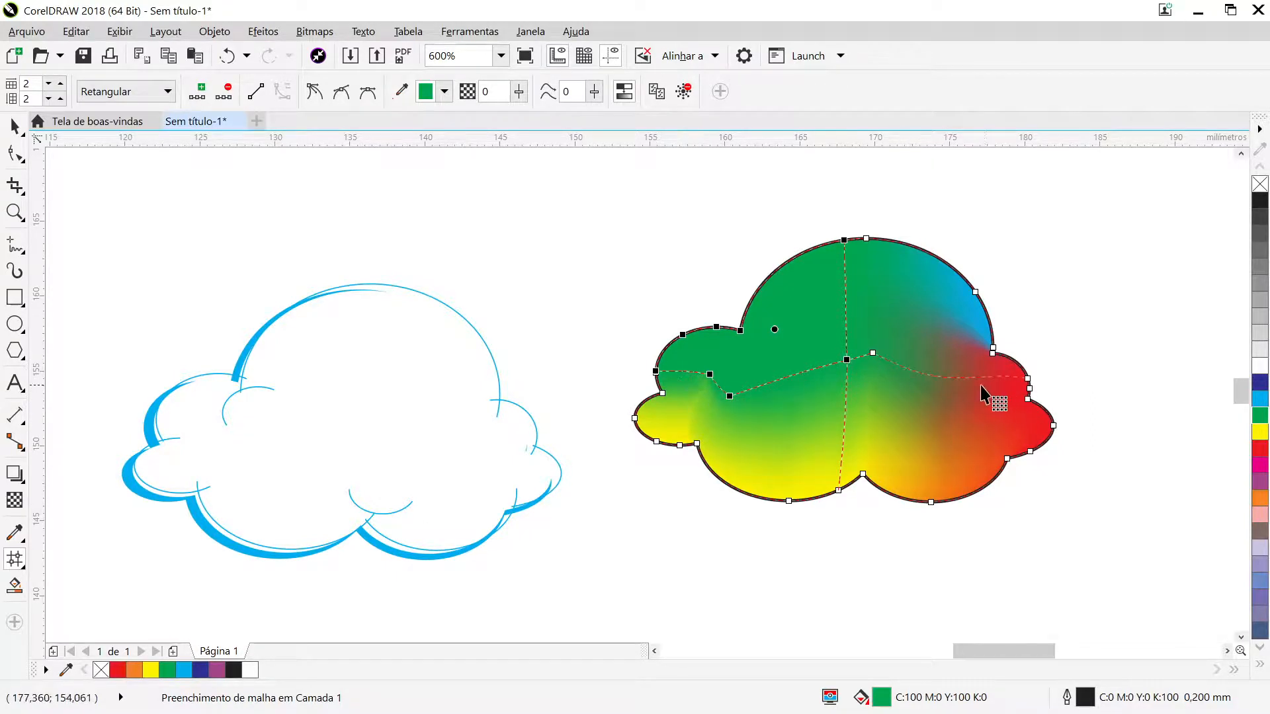
# Undo the four mesh colours on the cloud
pyautogui.click(223, 62)
pyautogui.click(224, 61)
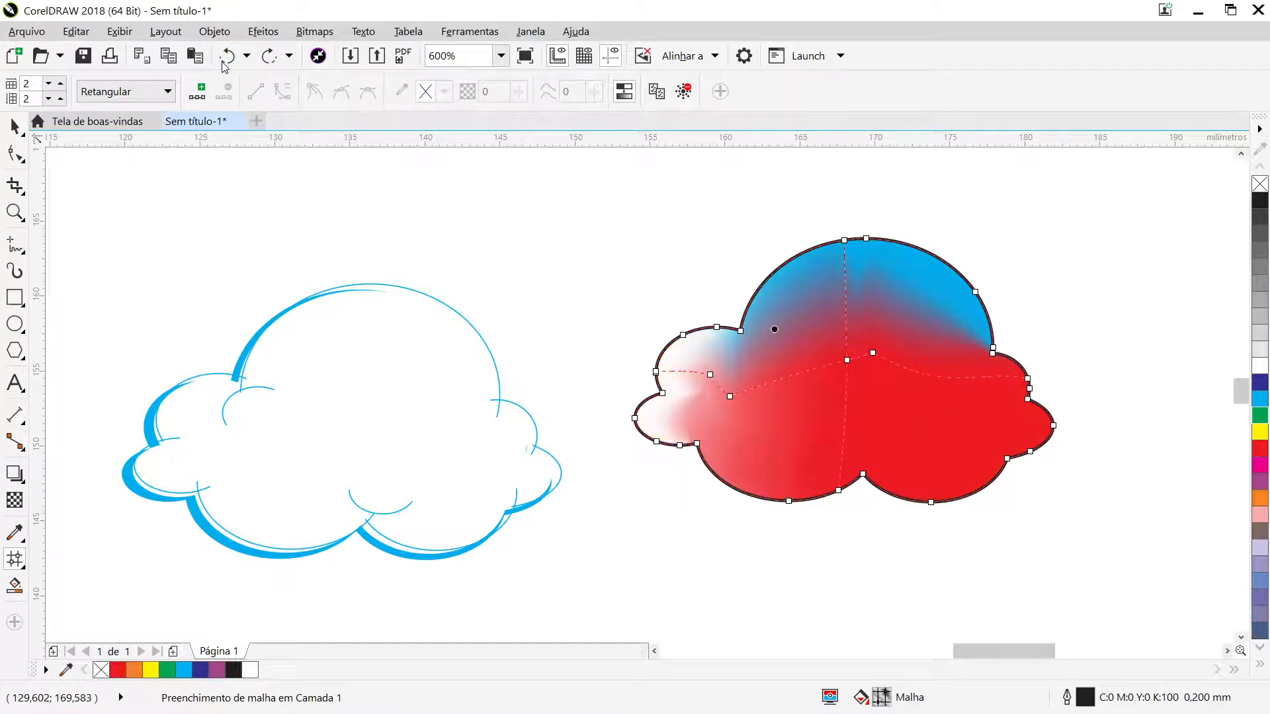
pyautogui.click(223, 62)
pyautogui.click(224, 62)
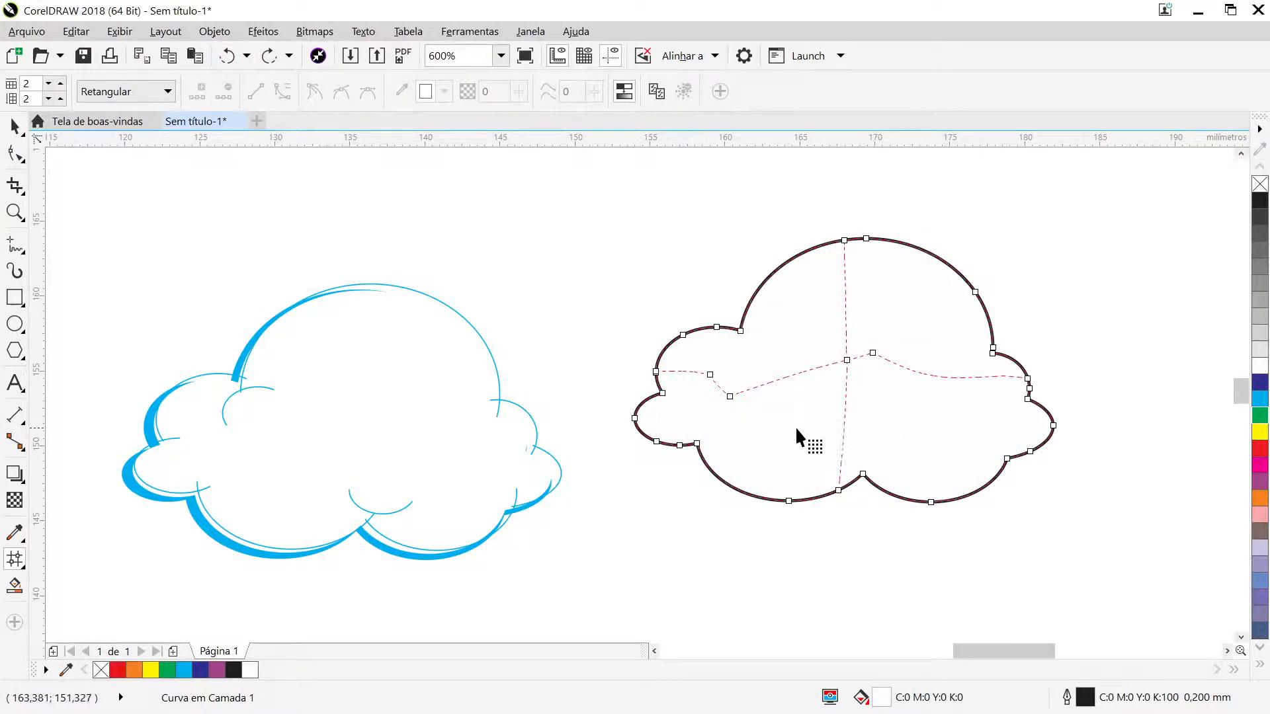
# Set the cloud's mesh grid to 4 rows, colour its lower-left patch cyan, and leave the mesh deselected
pyautogui.click(61, 99)
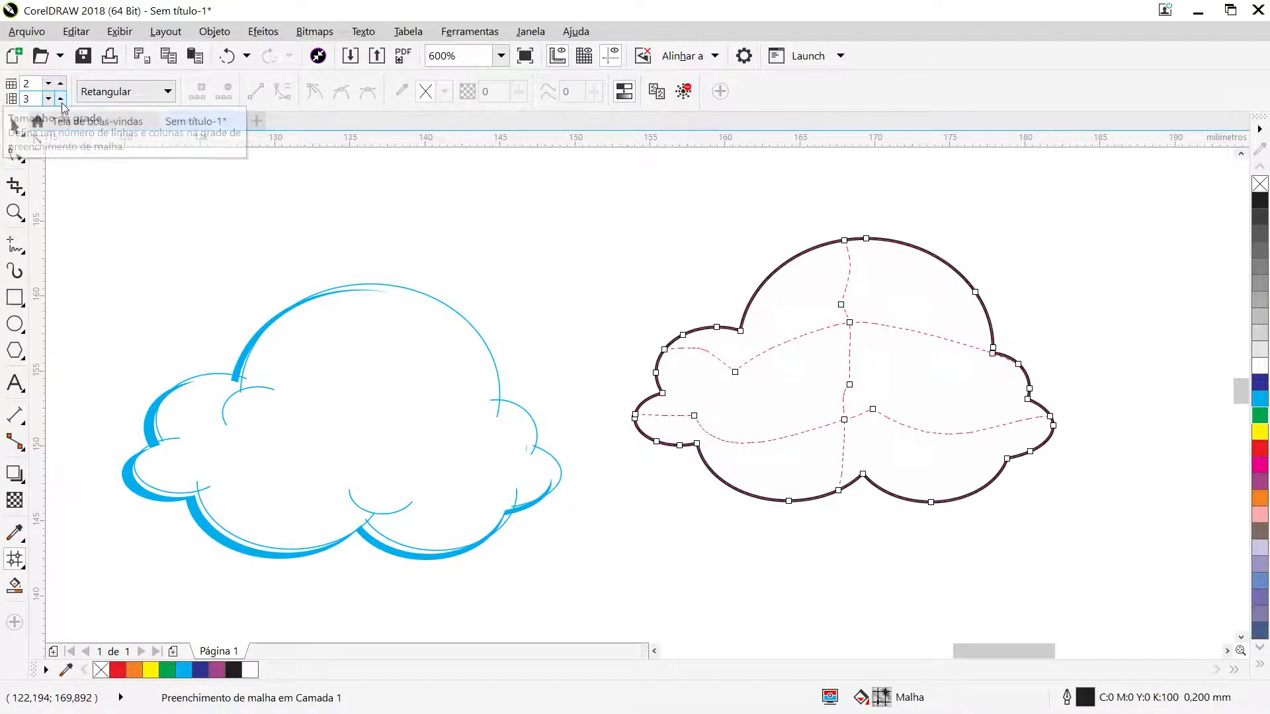
pyautogui.click(61, 100)
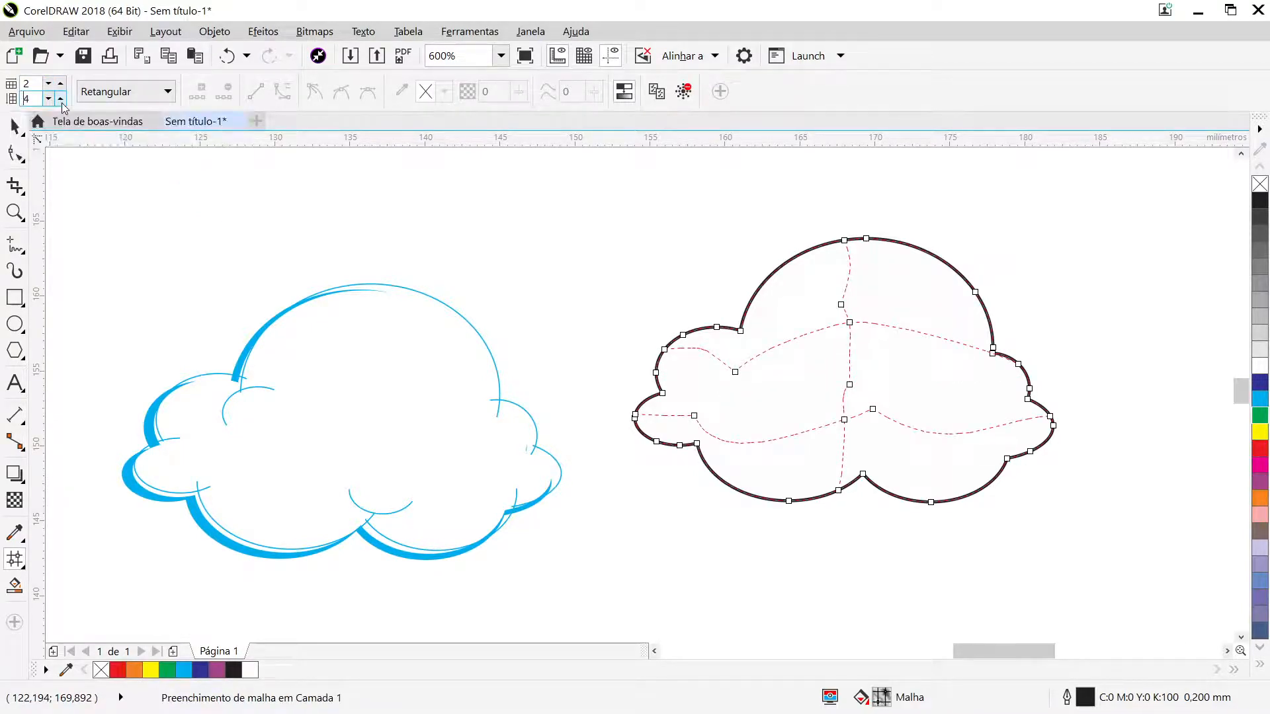
pyautogui.click(770, 476)
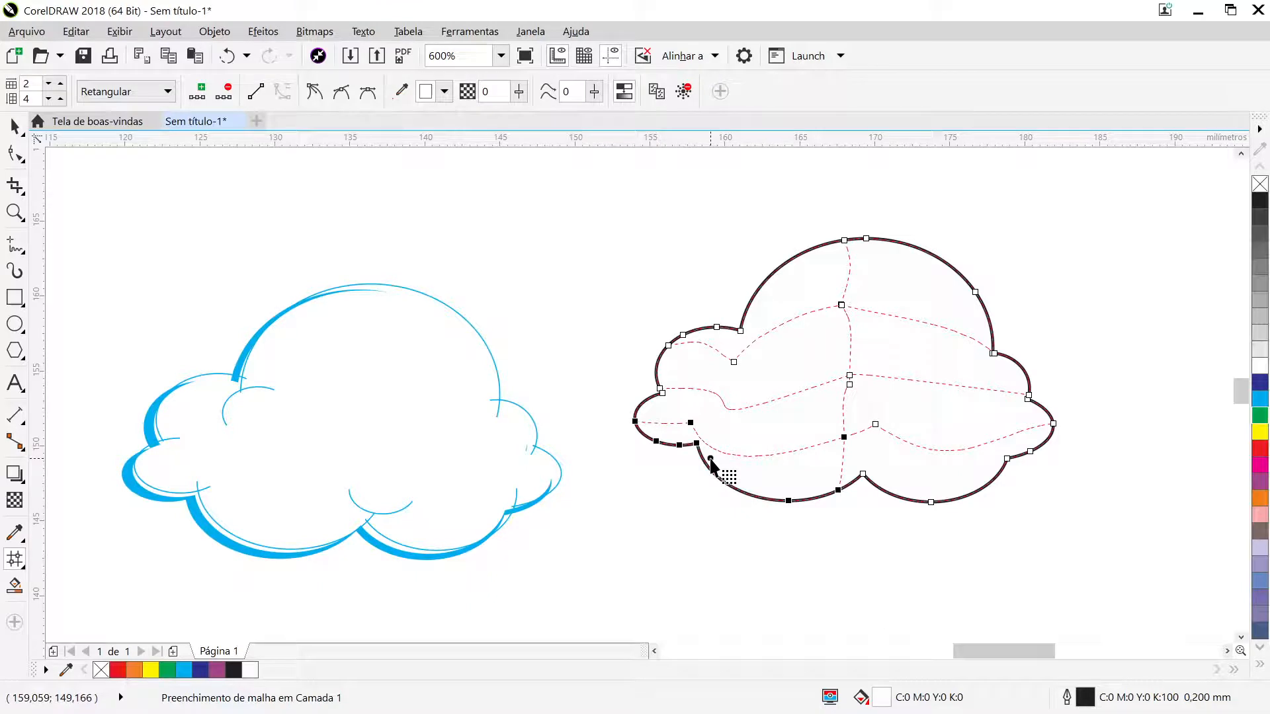
pyautogui.click(727, 463)
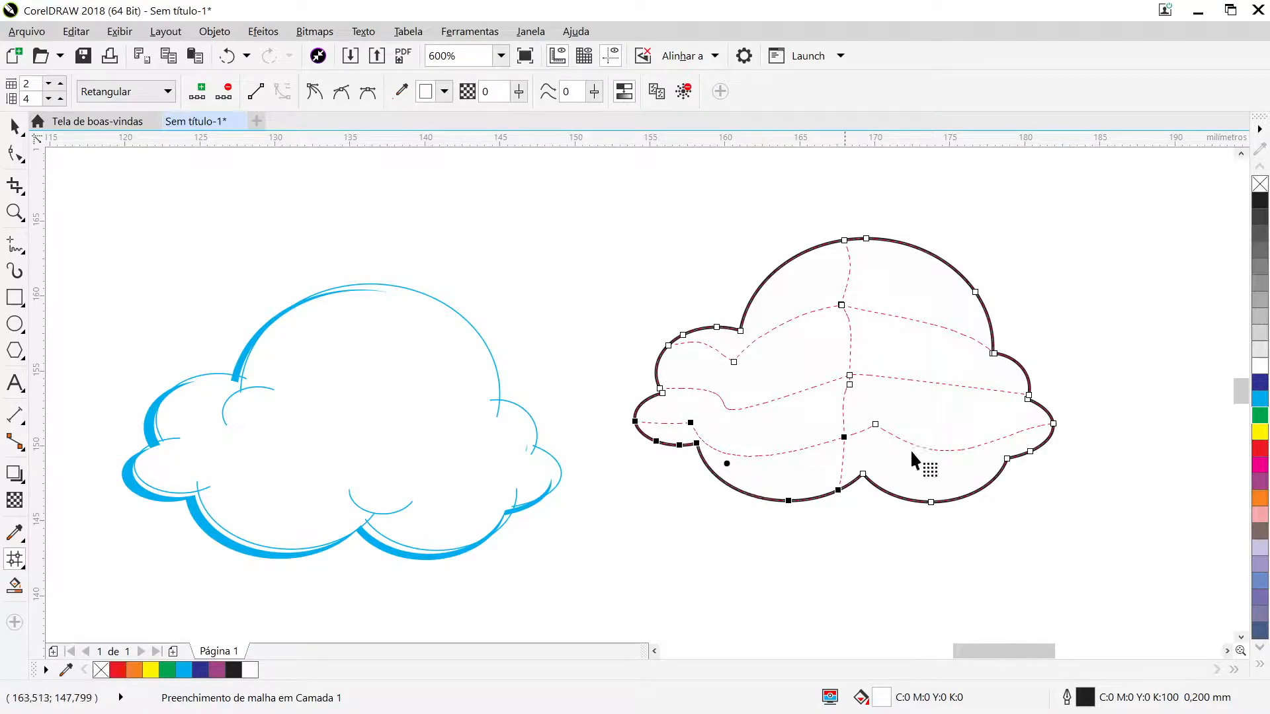
pyautogui.click(1261, 400)
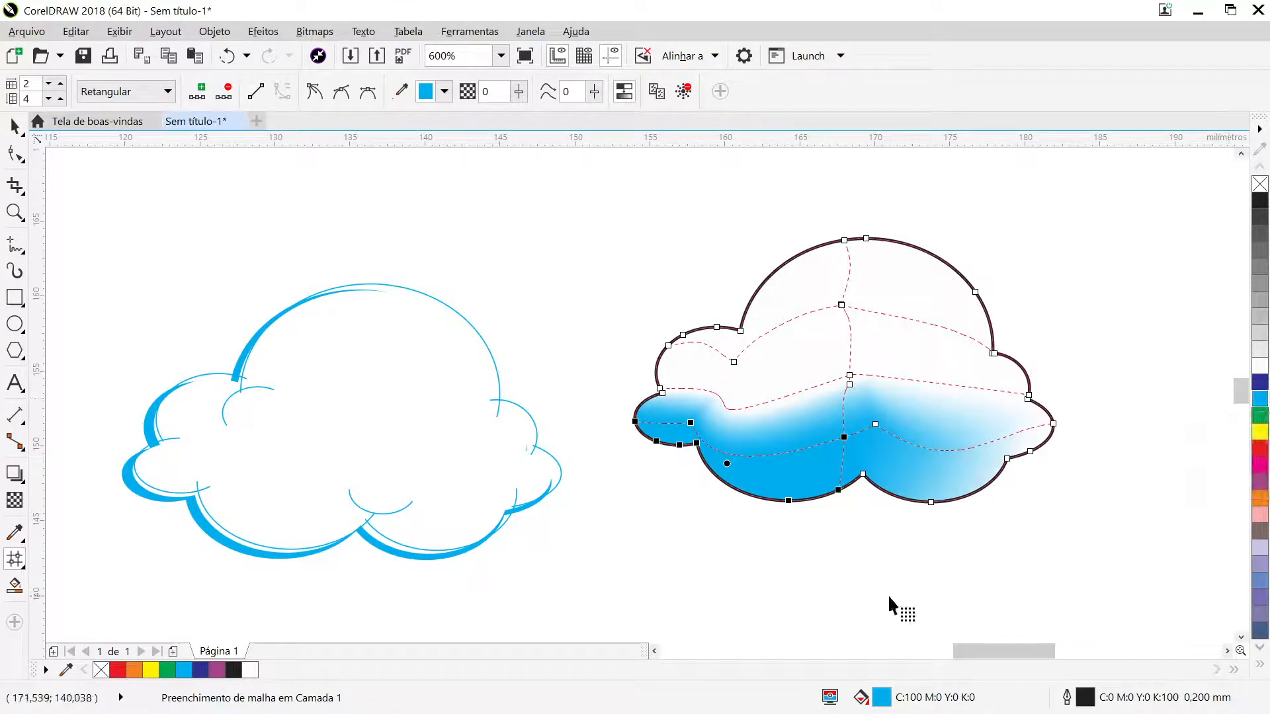
pyautogui.click(17, 127)
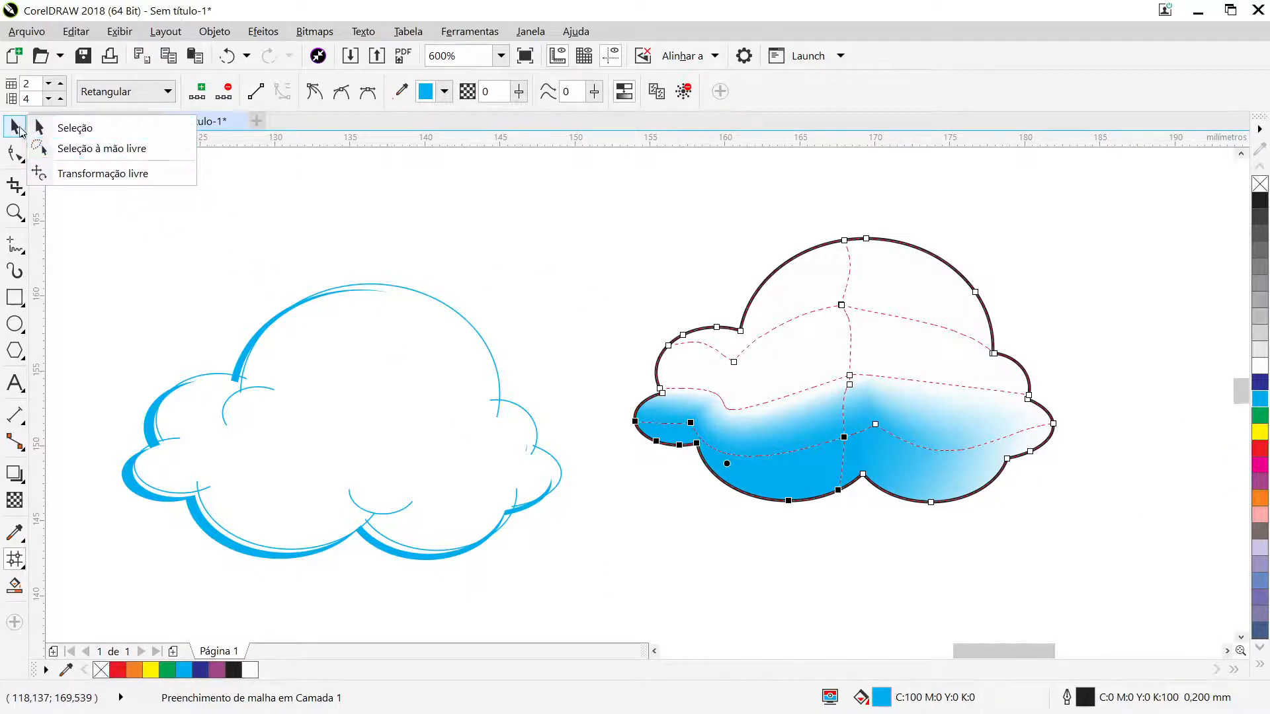
pyautogui.click(75, 128)
pyautogui.click(728, 261)
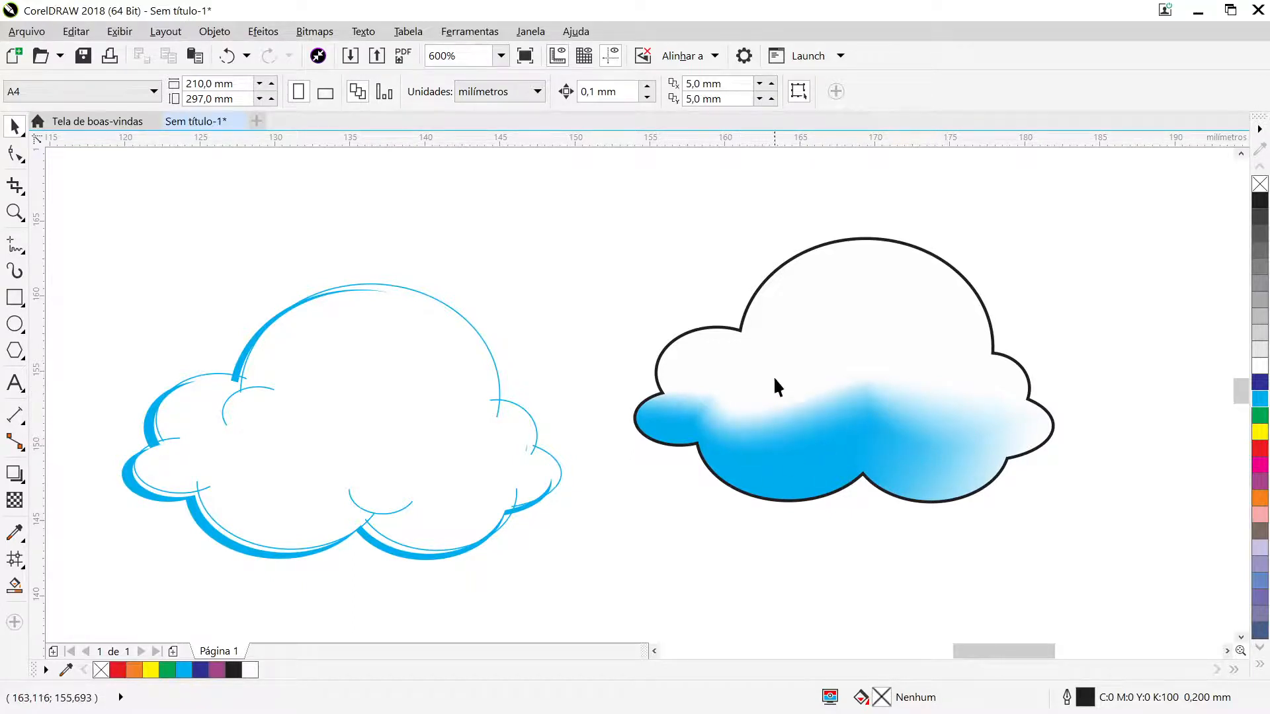
# Remove the outline from the mesh-filled cloud and move it onto the arc-built cloud so the shapes line up
pyautogui.click(845, 345)
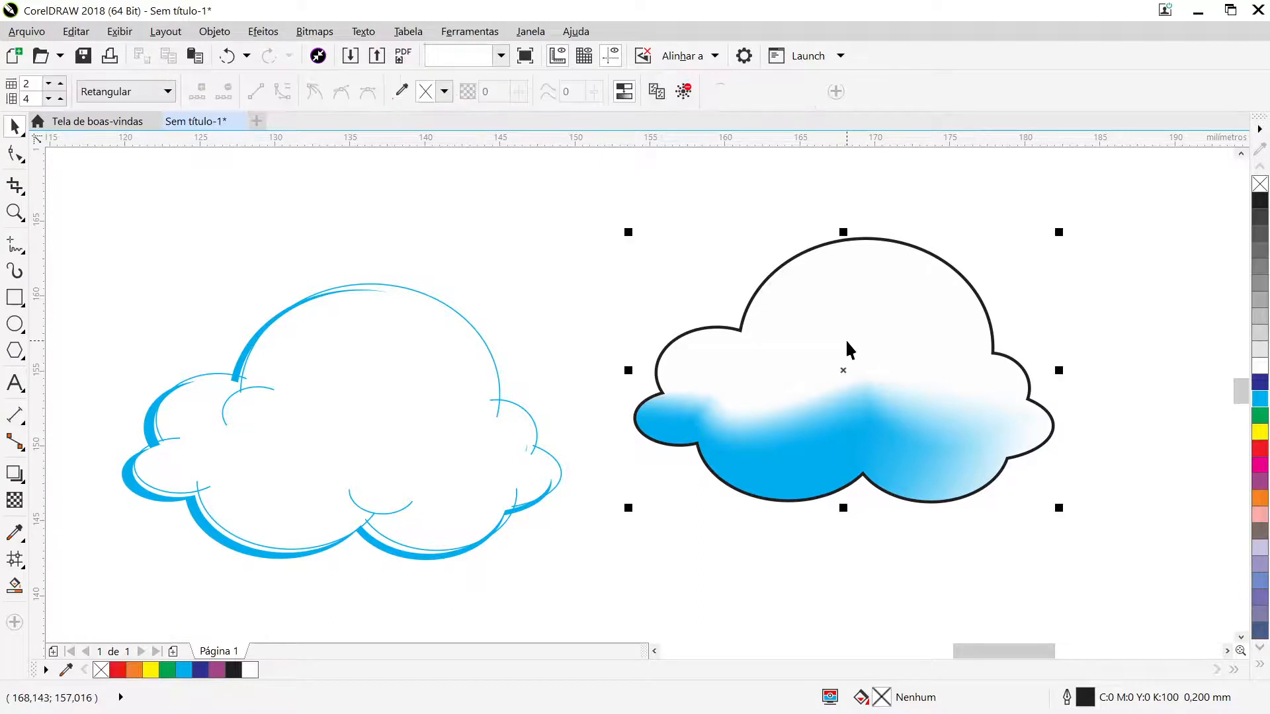
pyautogui.rightClick(1259, 185)
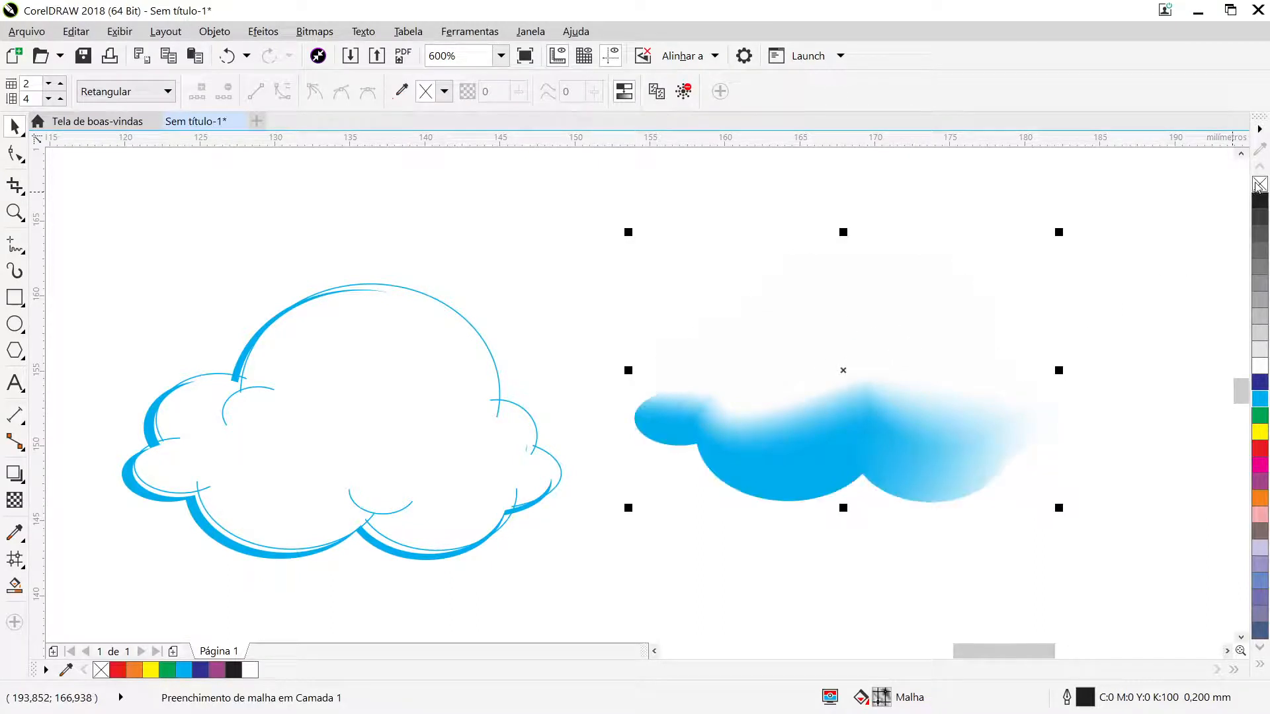
pyautogui.moveTo(780, 414); pyautogui.dragTo(441, 447)
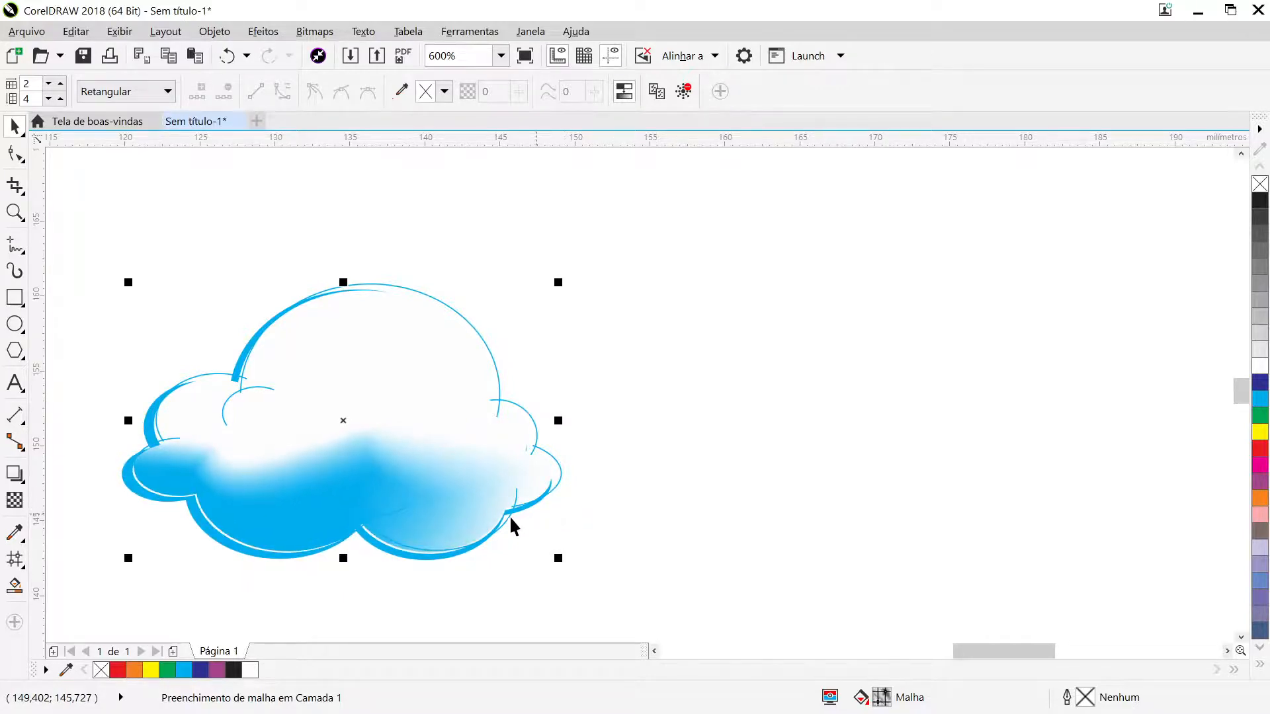
# Apply a uniform transparency of 50 to the mesh-filled cloud and leave everything deselected
pyautogui.click(16, 500)
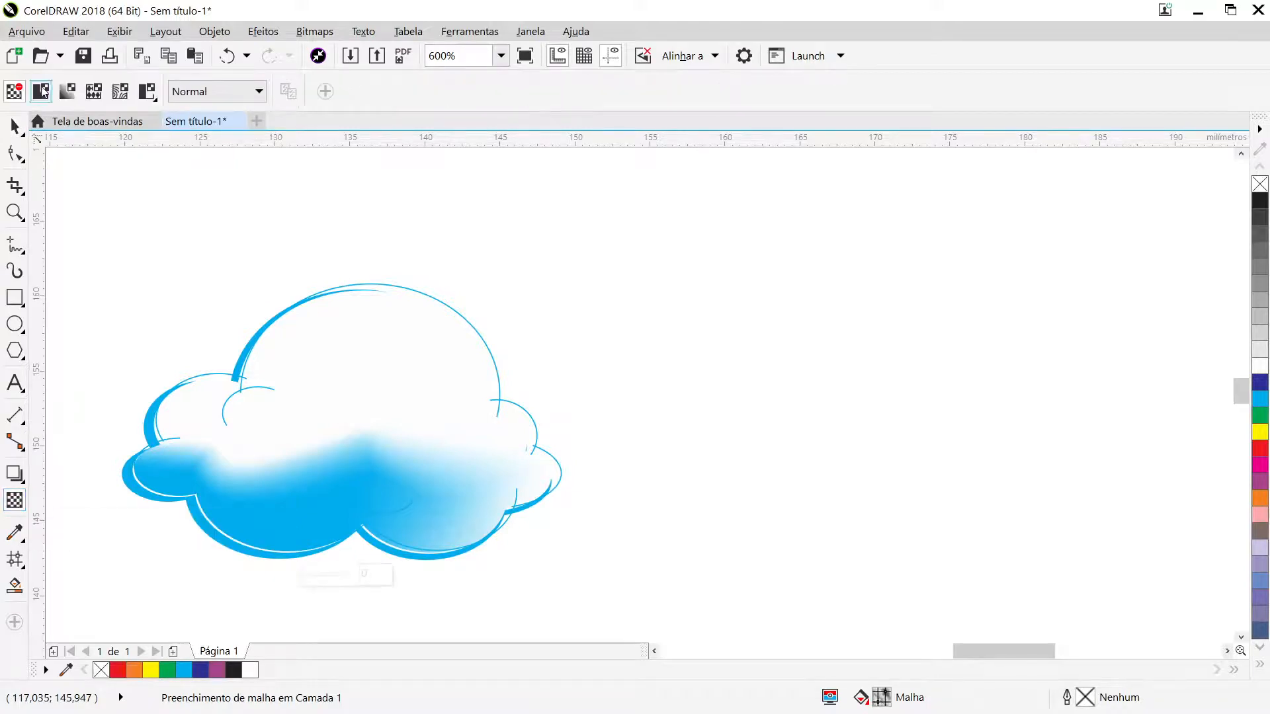
pyautogui.click(41, 91)
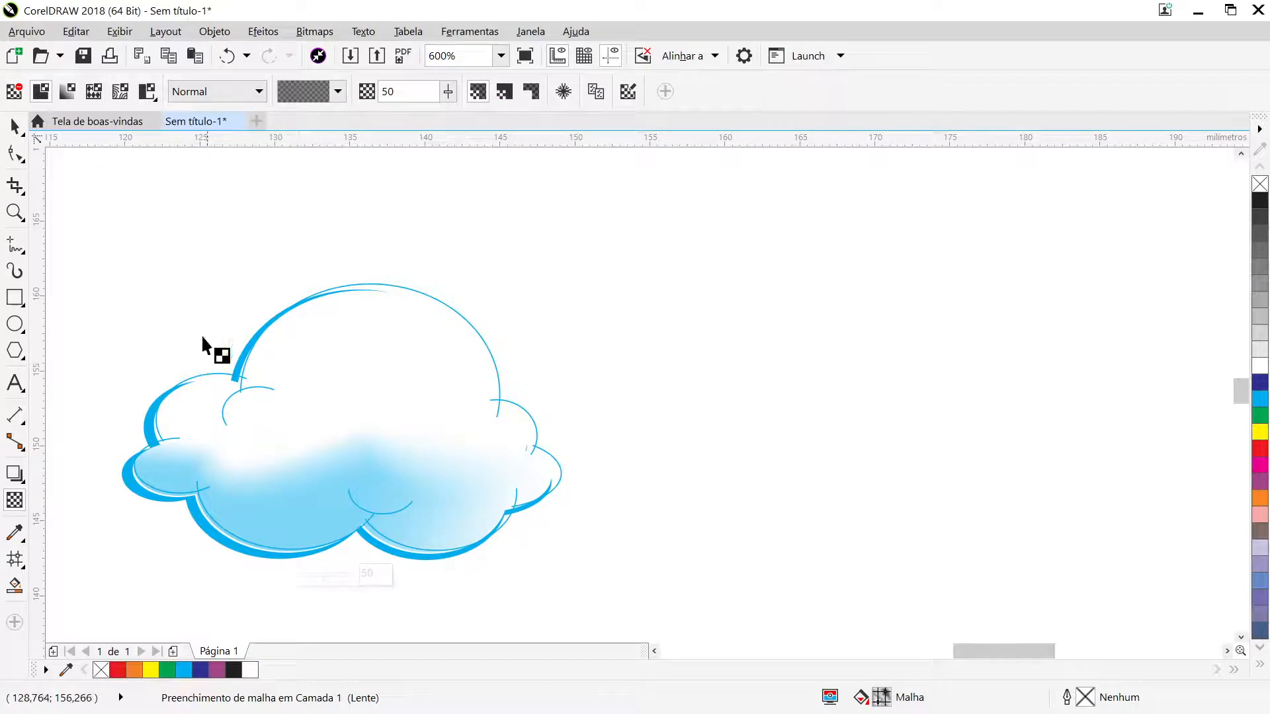
pyautogui.click(17, 129)
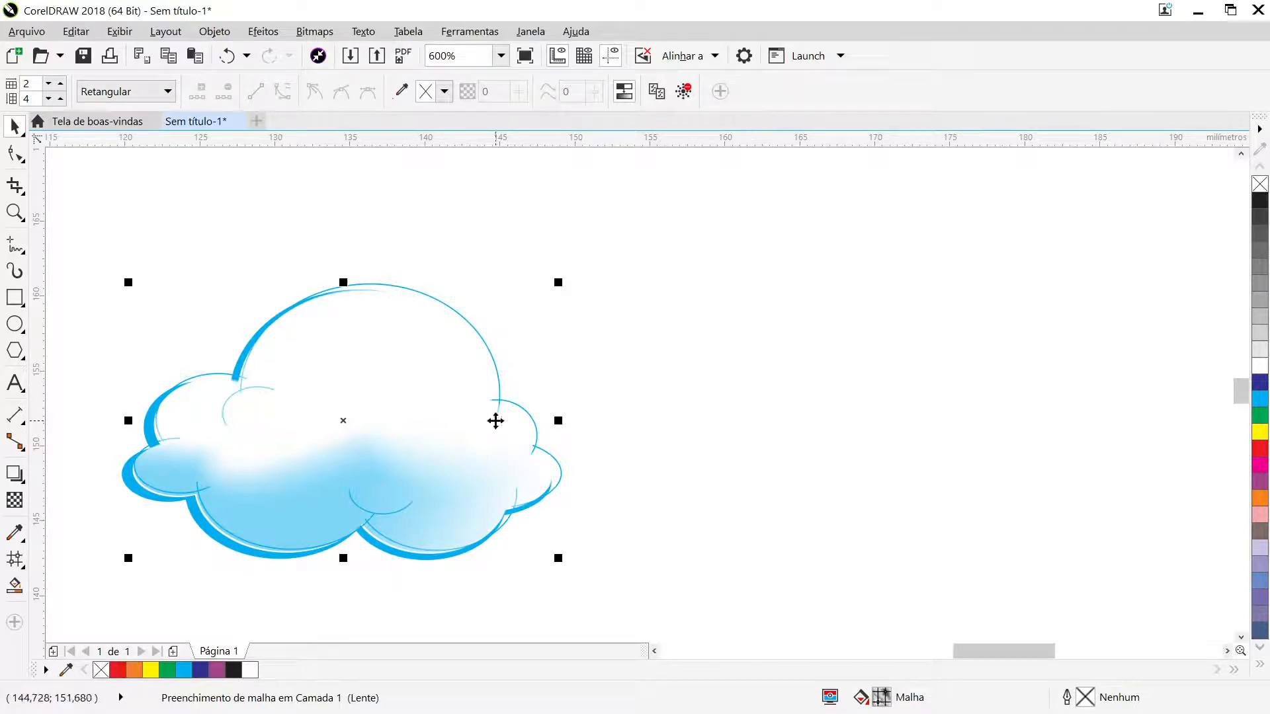
pyautogui.click(617, 408)
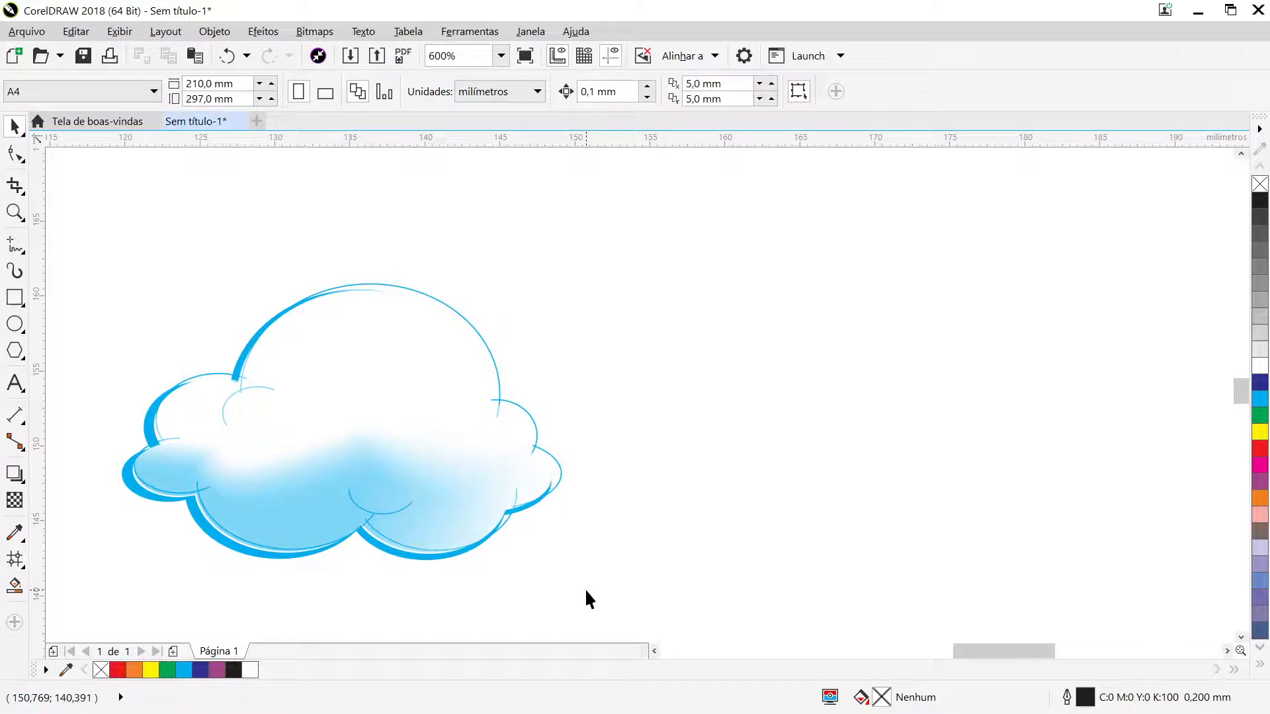
pyautogui.click(487, 346)
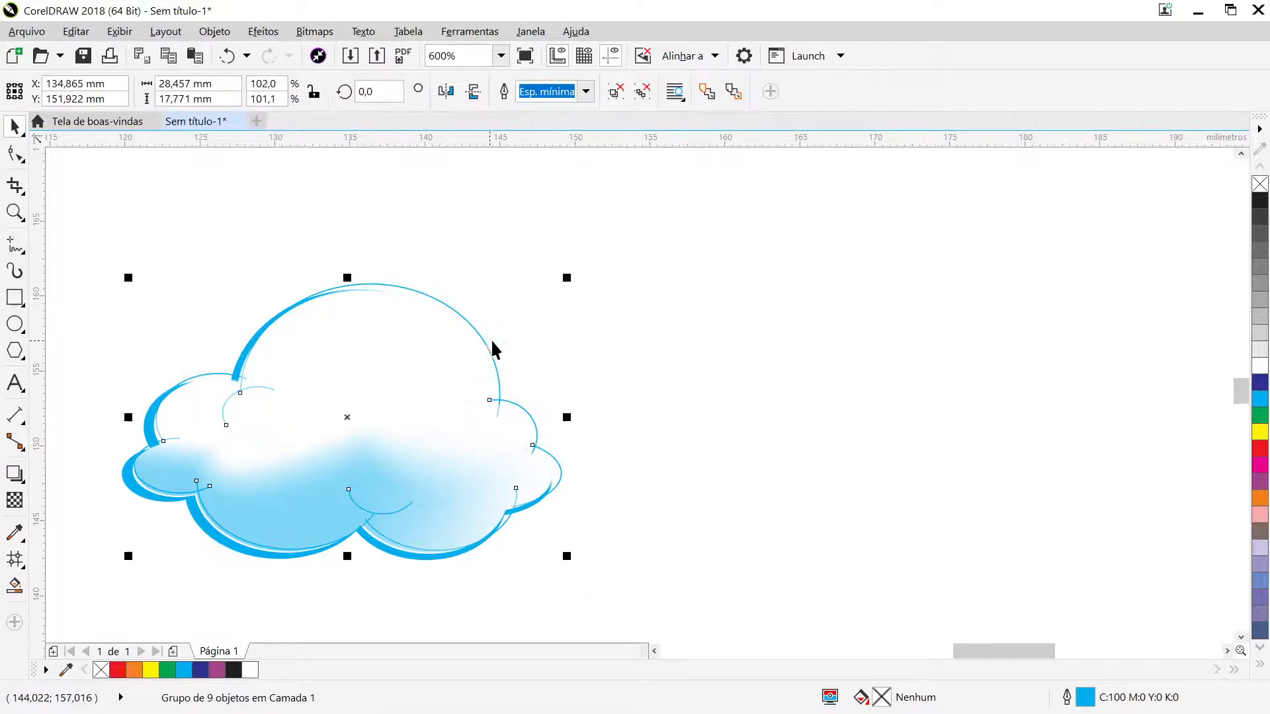
pyautogui.click(538, 360)
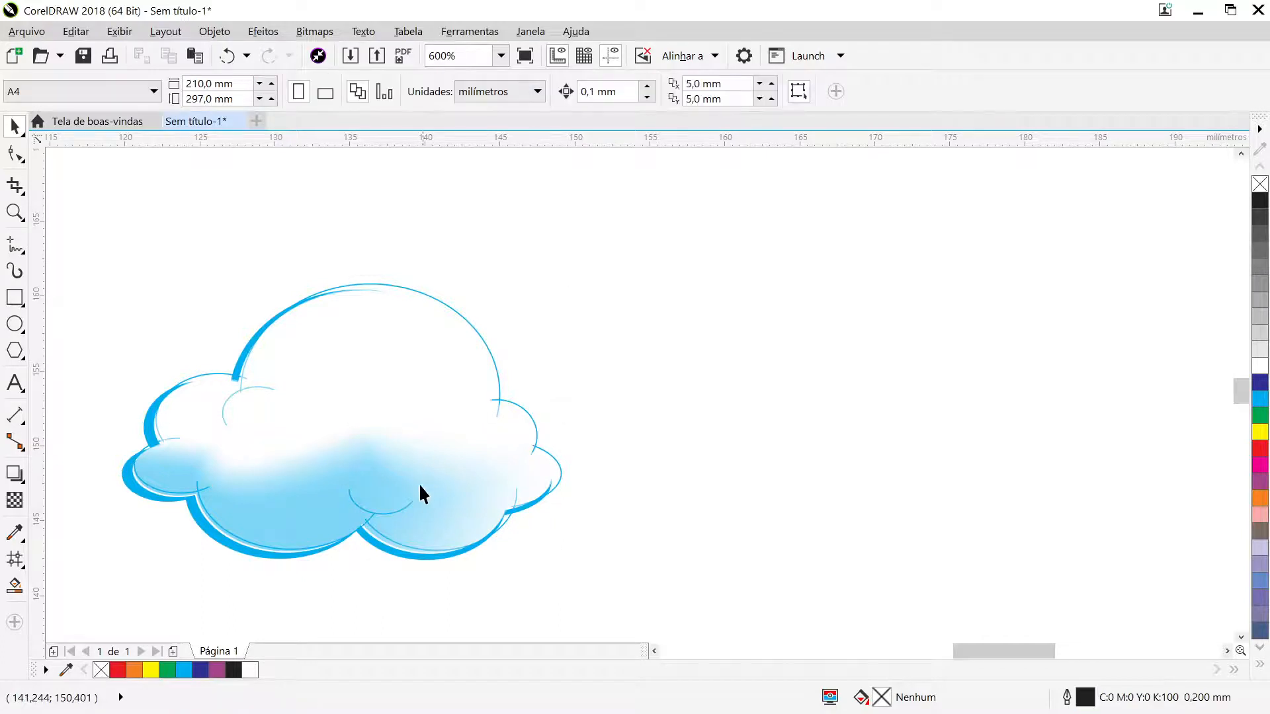
# Try a transparency of 80 on the mesh-filled cloud, and settle on 40
pyautogui.click(446, 487)
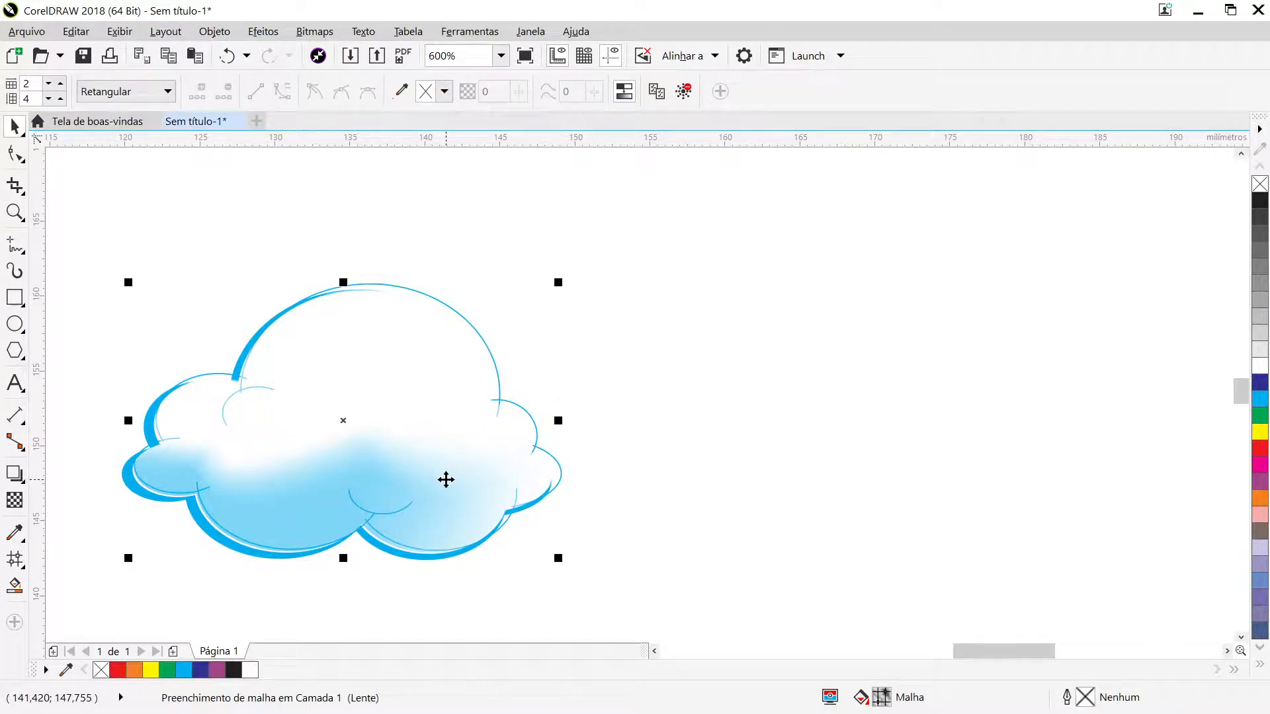
pyautogui.click(15, 501)
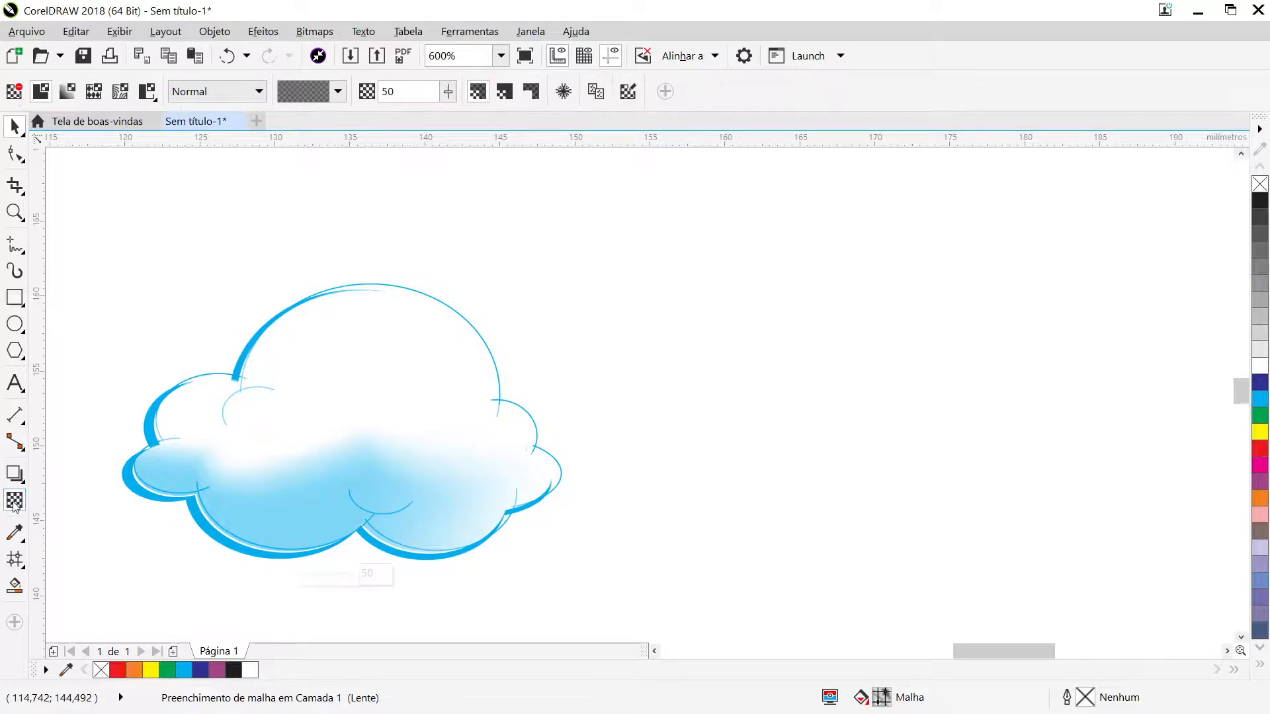
pyautogui.doubleClick(406, 92)
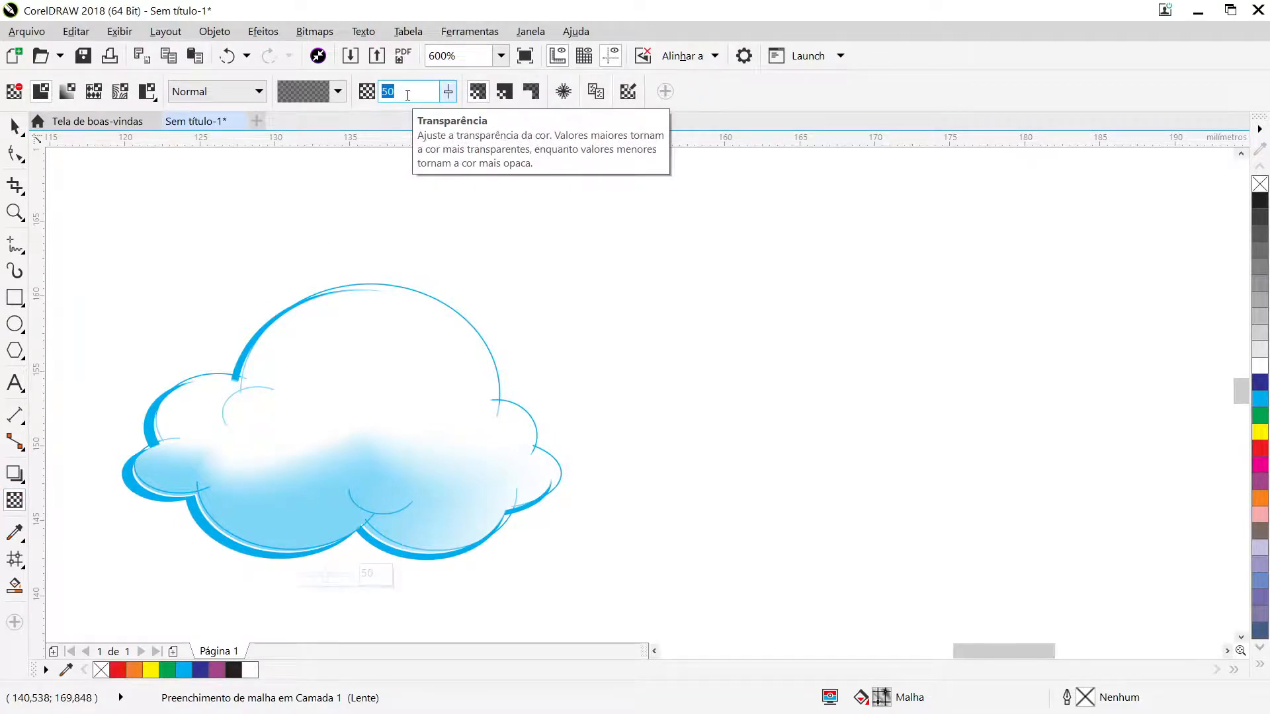
pyautogui.write('80')
pyautogui.press('Return')
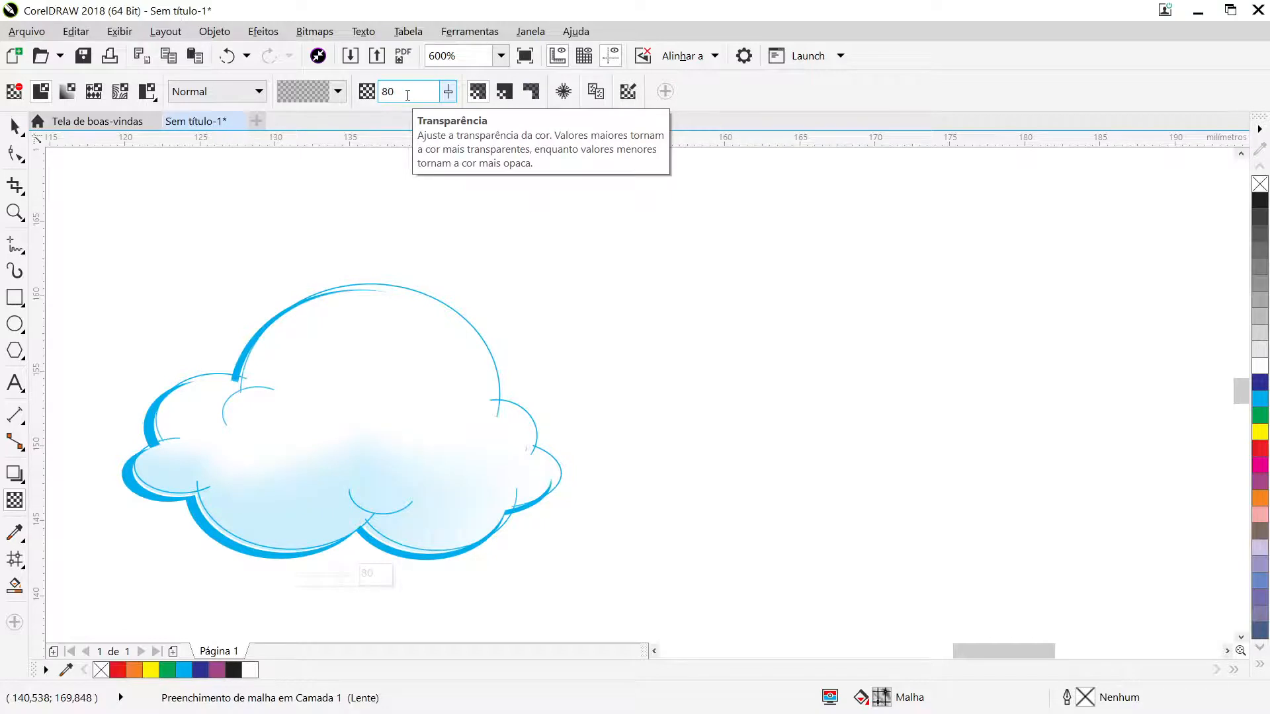
pyautogui.doubleClick(407, 94)
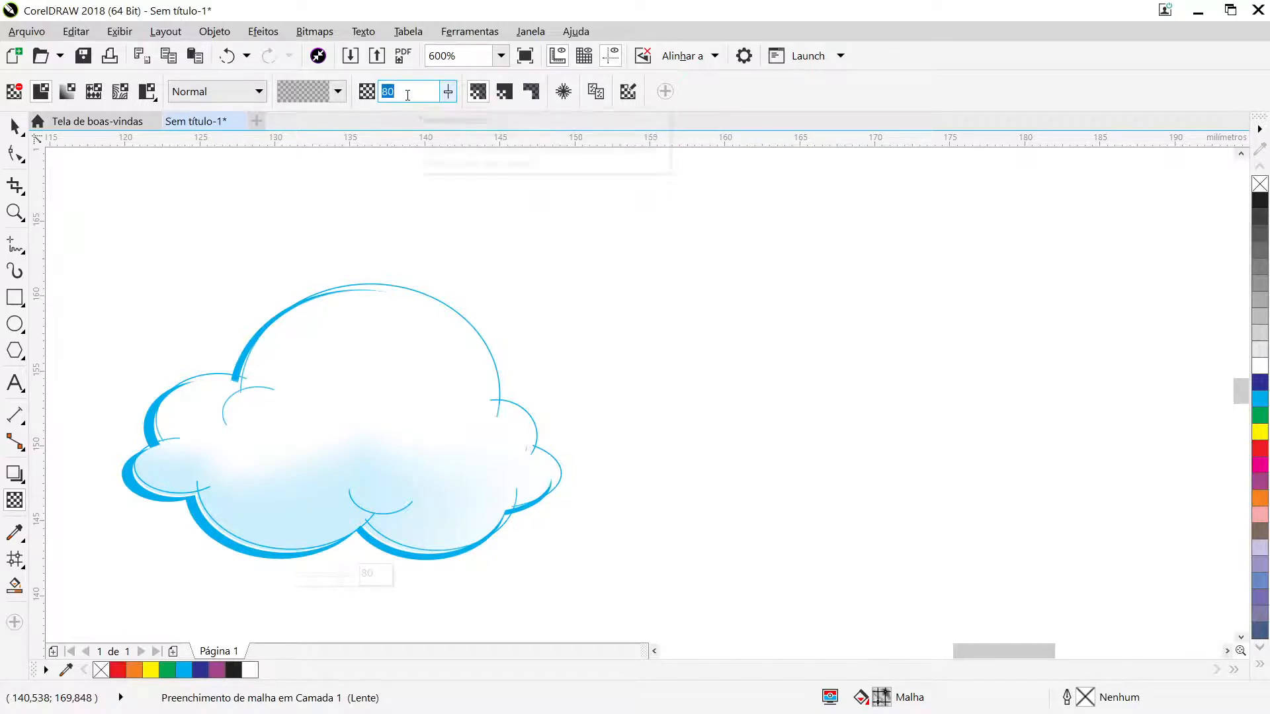
pyautogui.write('40')
pyautogui.press('Return')
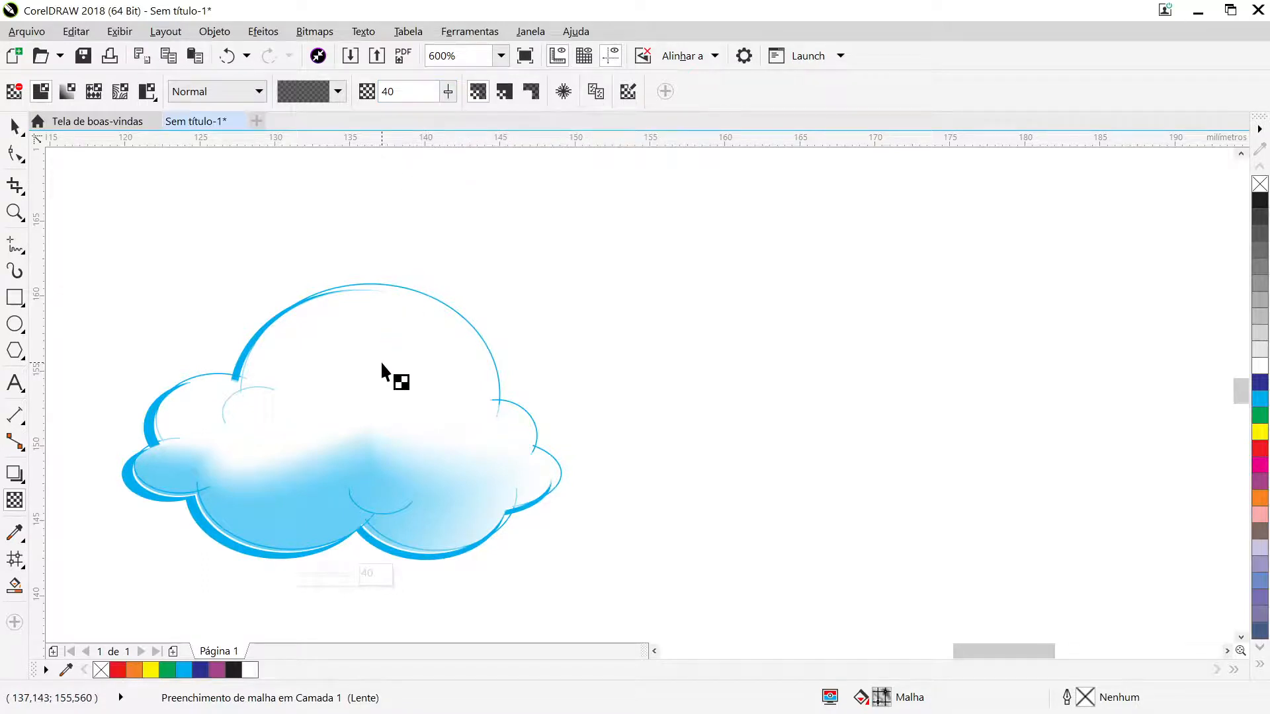
pyautogui.press('m')
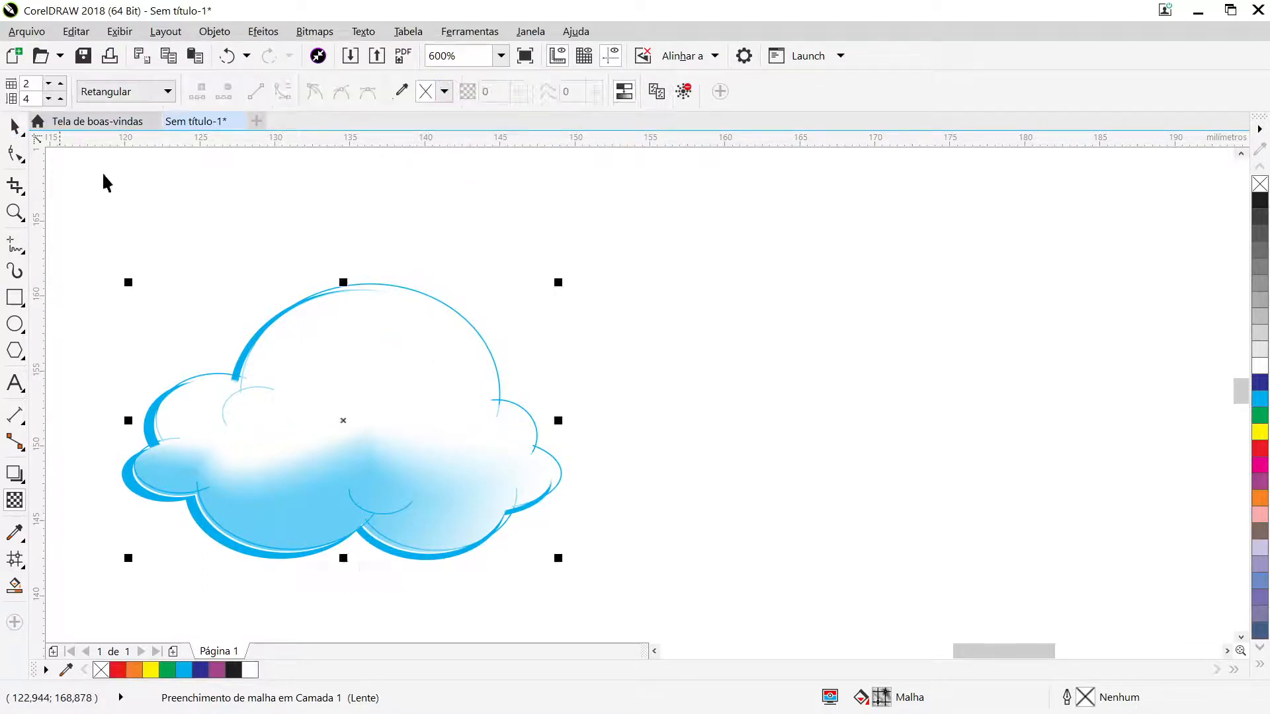
# Group the cloud's outlines, crescent shadows and mesh-filled shape together
pyautogui.click(685, 342)
pyautogui.moveTo(649, 592); pyautogui.dragTo(85, 195)
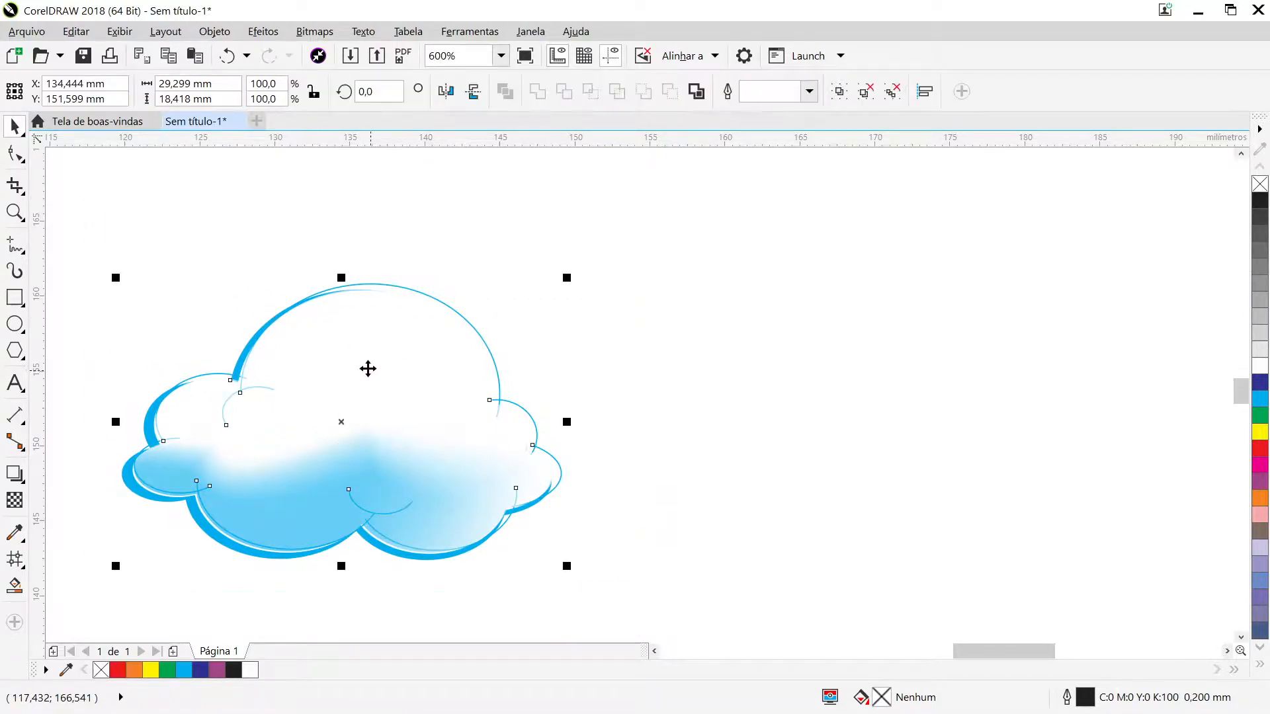
pyautogui.hotkey('ctrl', 'g')
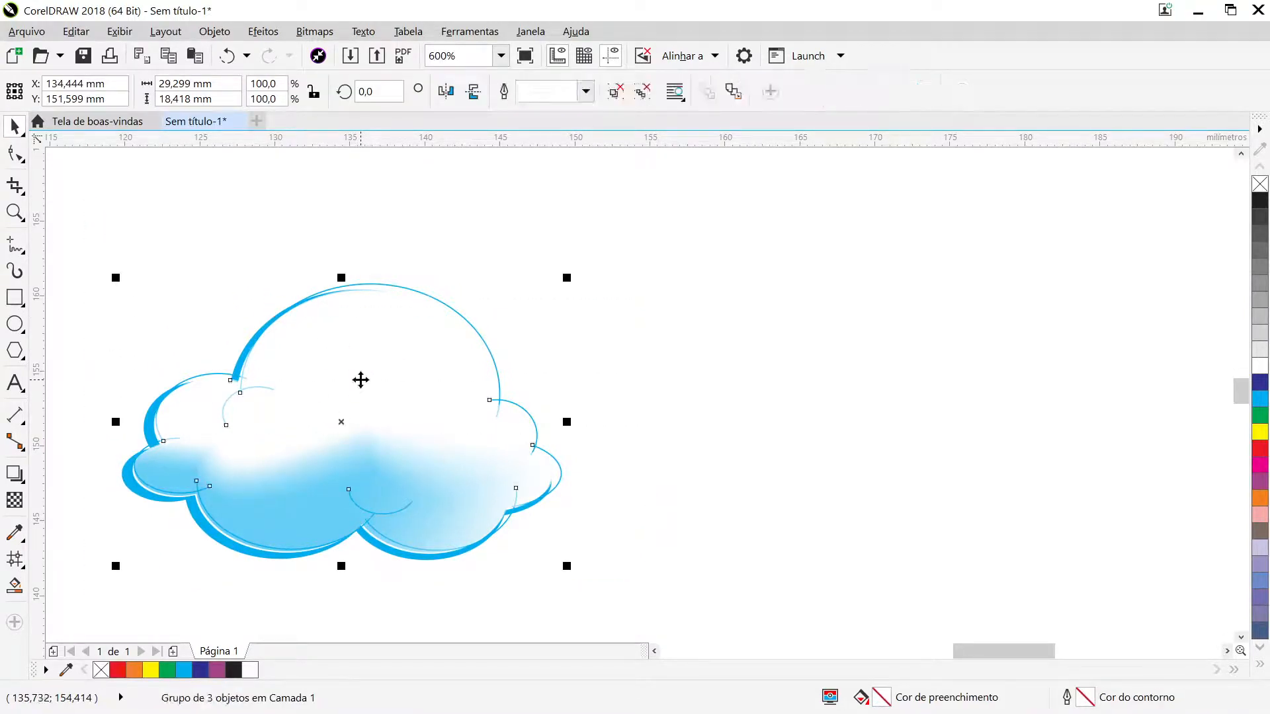
pyautogui.press('F5')
pyautogui.click(15, 126)
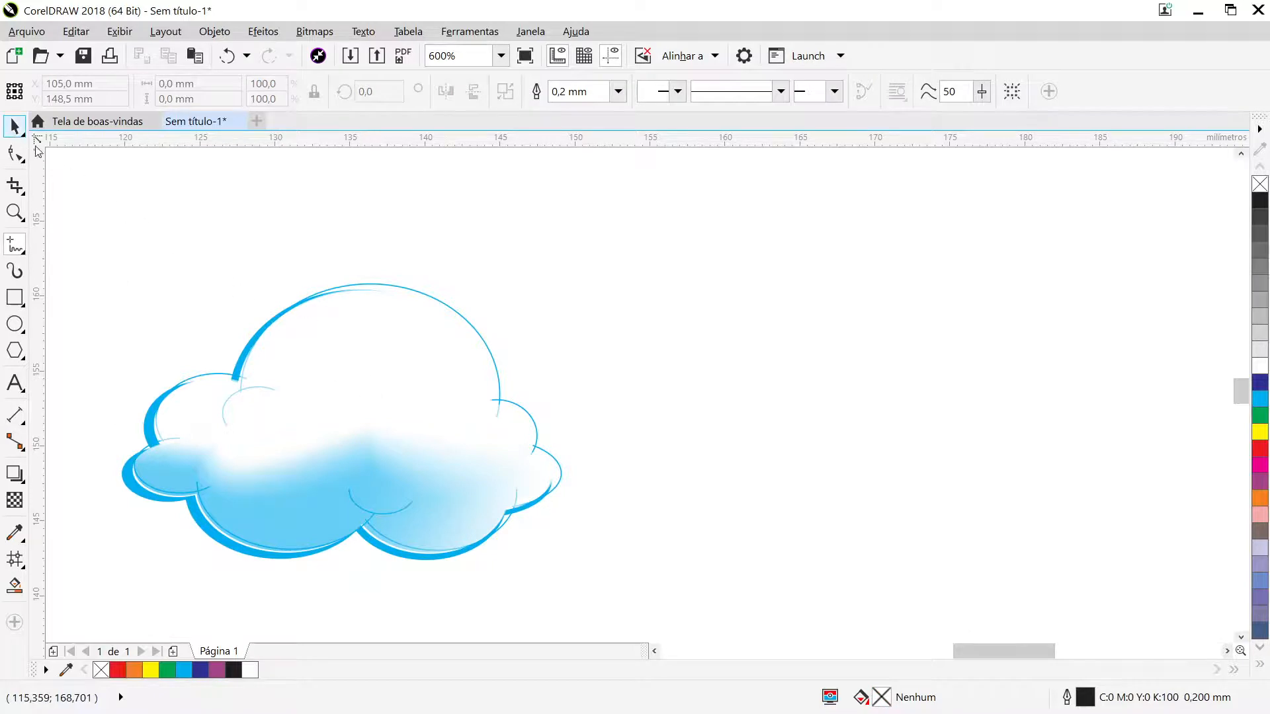
# Delete the leftover cloud made of overlapping black-outlined ellipses below the rainbow
pyautogui.press('F4')
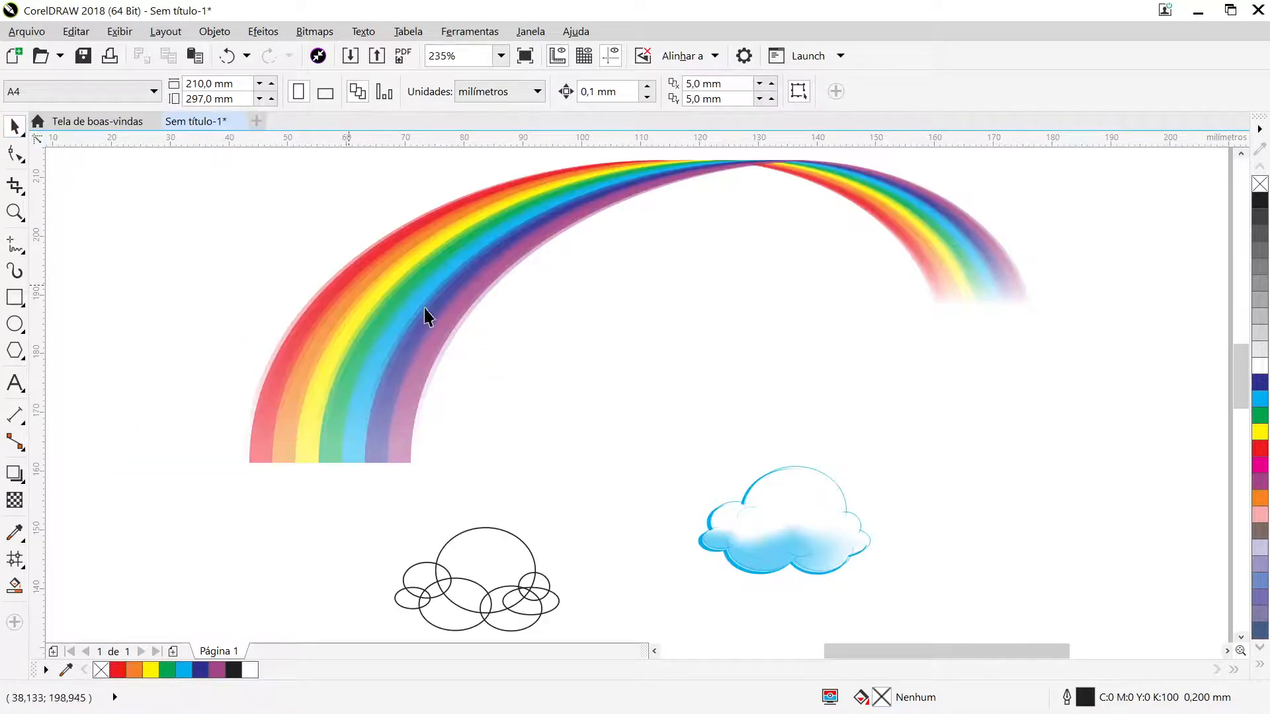
pyautogui.moveTo(346, 502); pyautogui.dragTo(617, 621)
pyautogui.press('Delete')
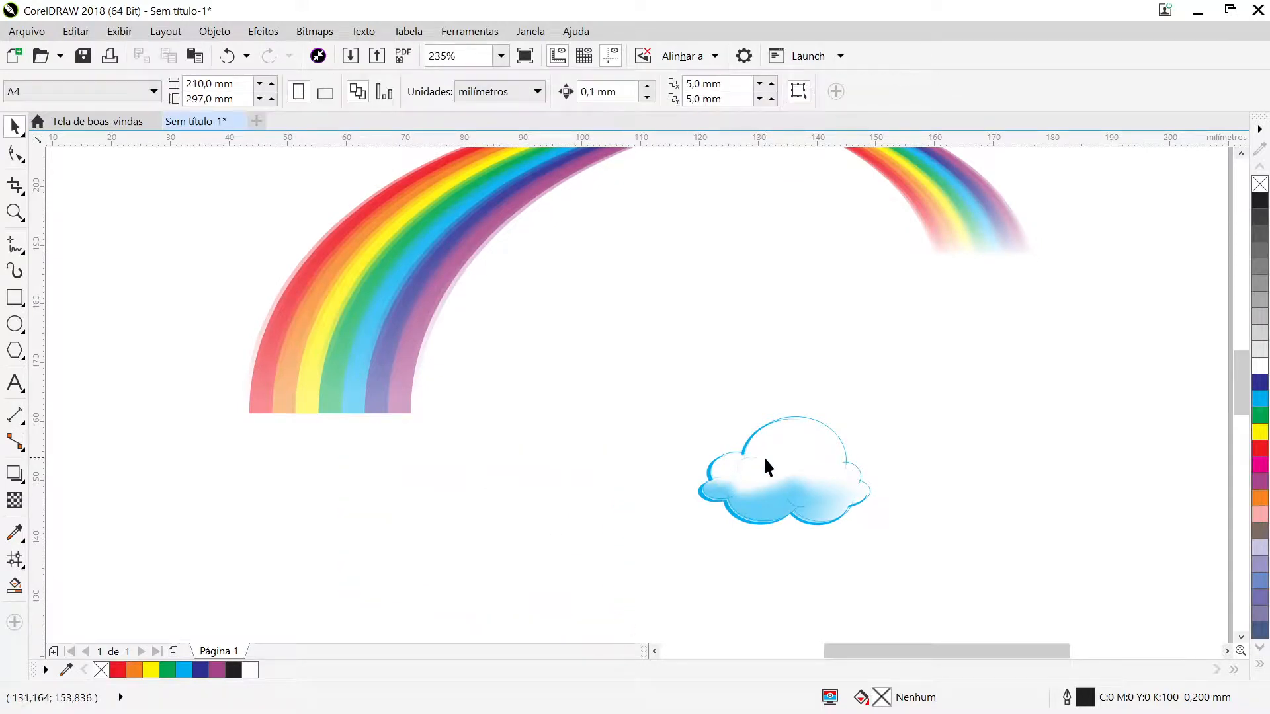
# Move the grouped cloud over the rainbow's left end and enlarge it to about 42 × 27 mm to cover the bands
pyautogui.click(811, 487)
pyautogui.moveTo(811, 487); pyautogui.dragTo(318, 431)
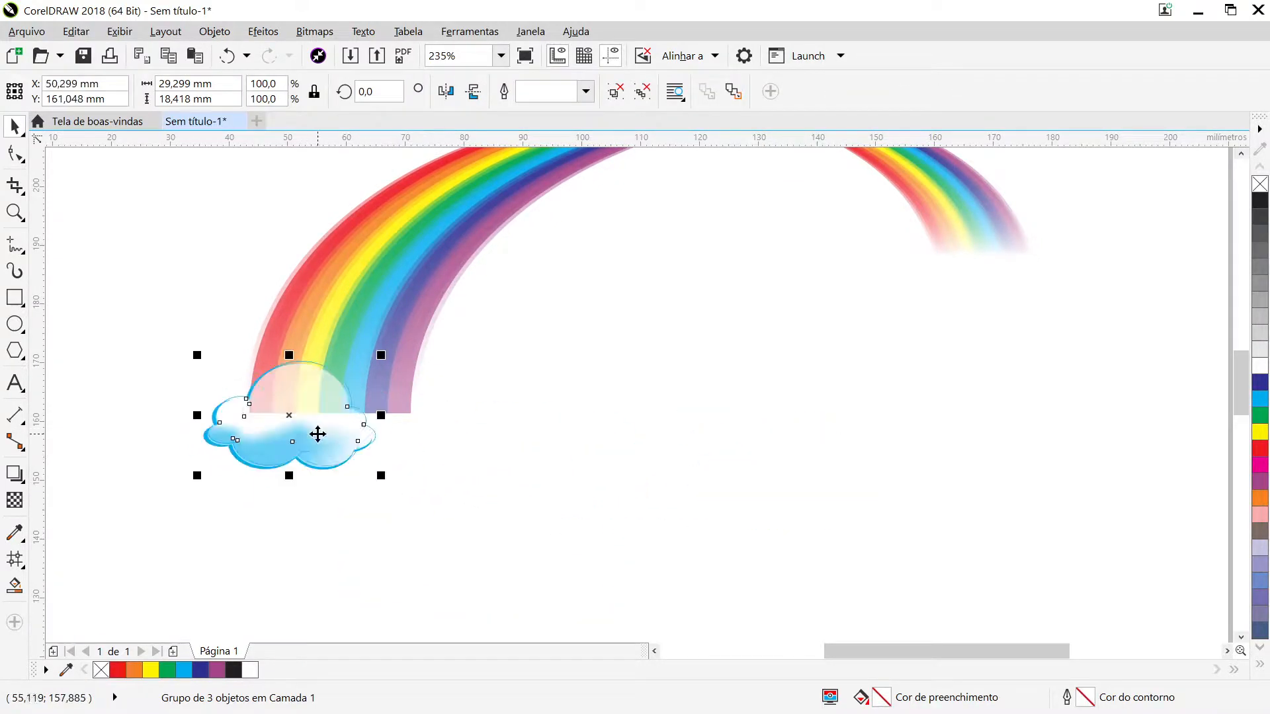
pyautogui.moveTo(381, 475); pyautogui.dragTo(394, 436)
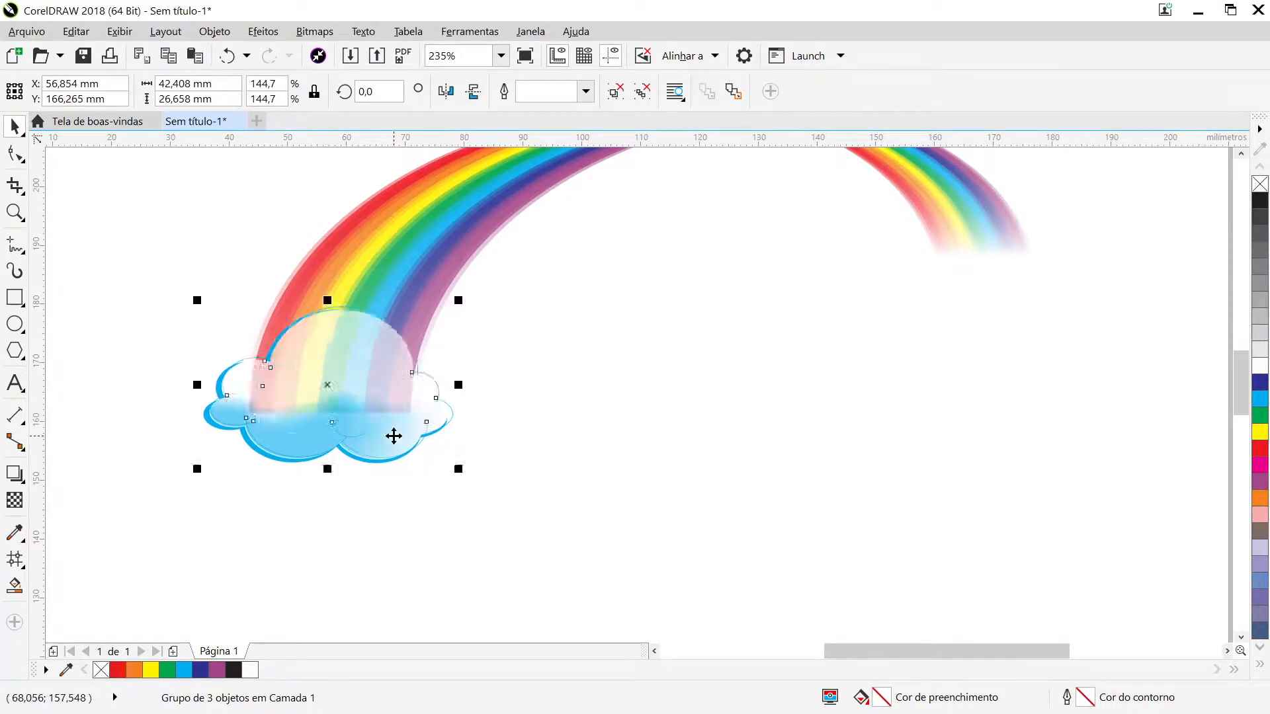
pyautogui.click(410, 487)
pyautogui.click(391, 436)
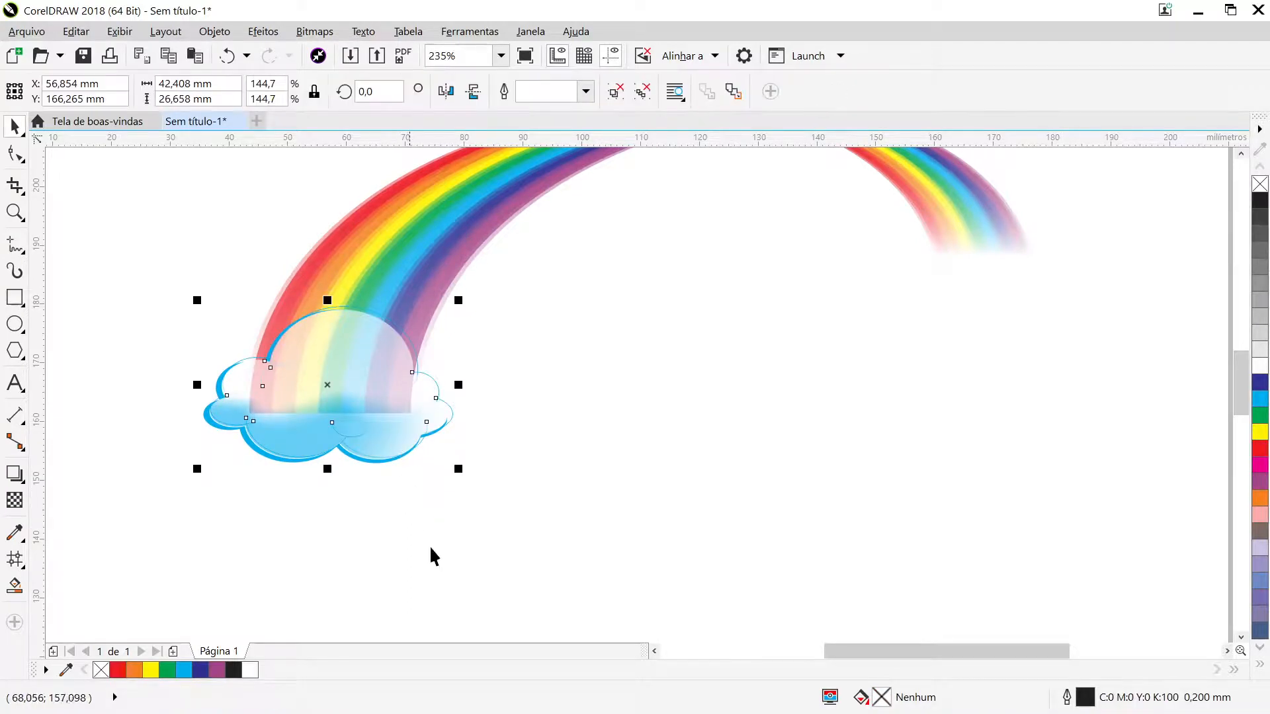
pyautogui.click(440, 588)
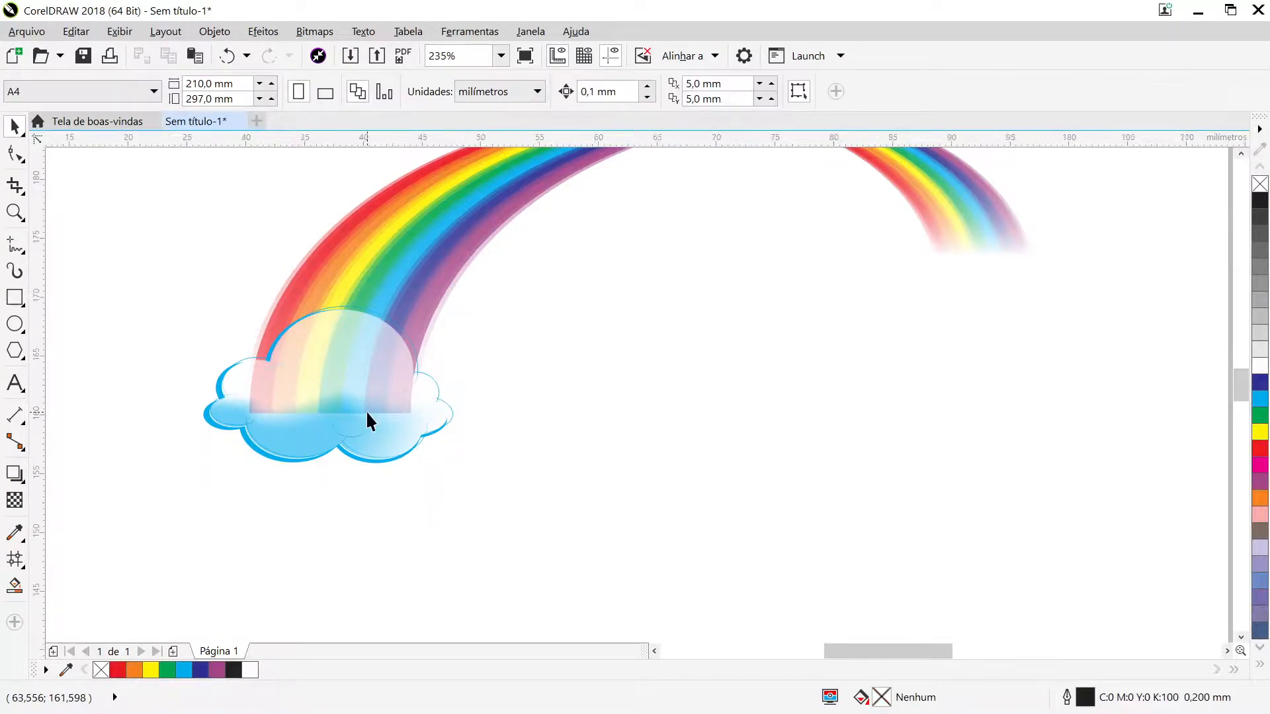
# Ungroup the cloud at the rainbow's left end and select its mesh-filled shape
pyautogui.scroll(1, 366, 410)
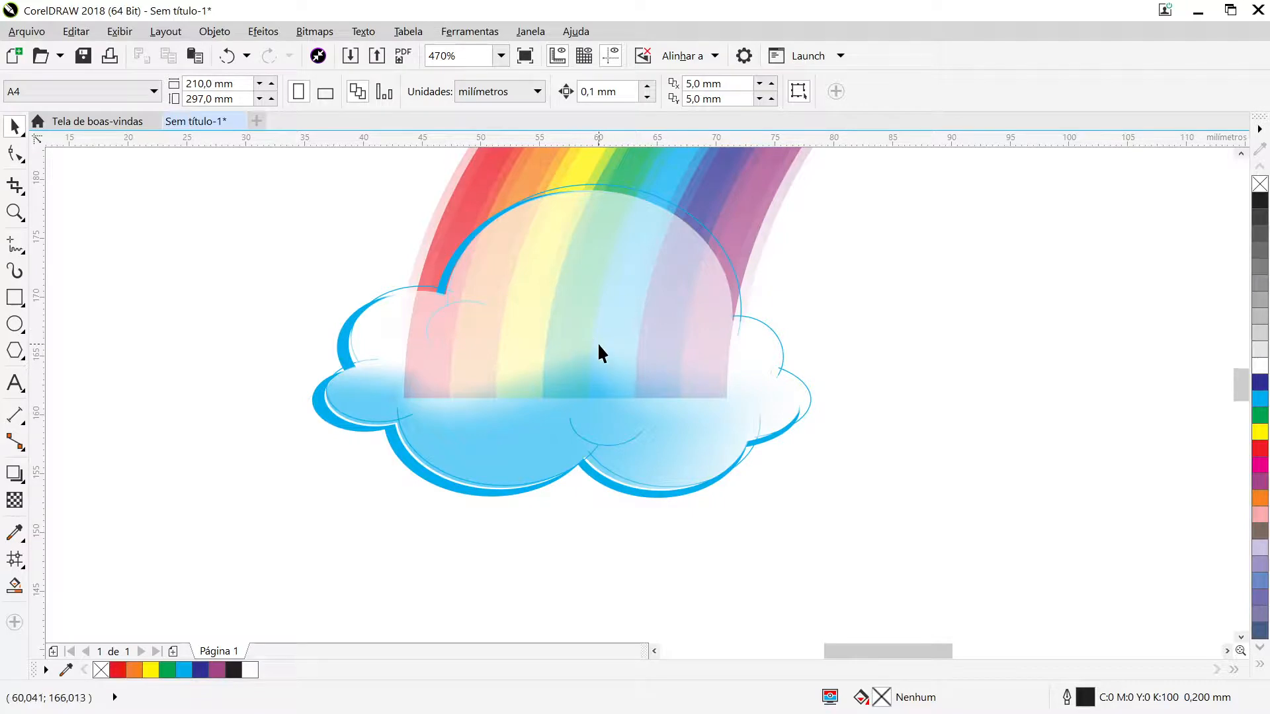
pyautogui.click(685, 412)
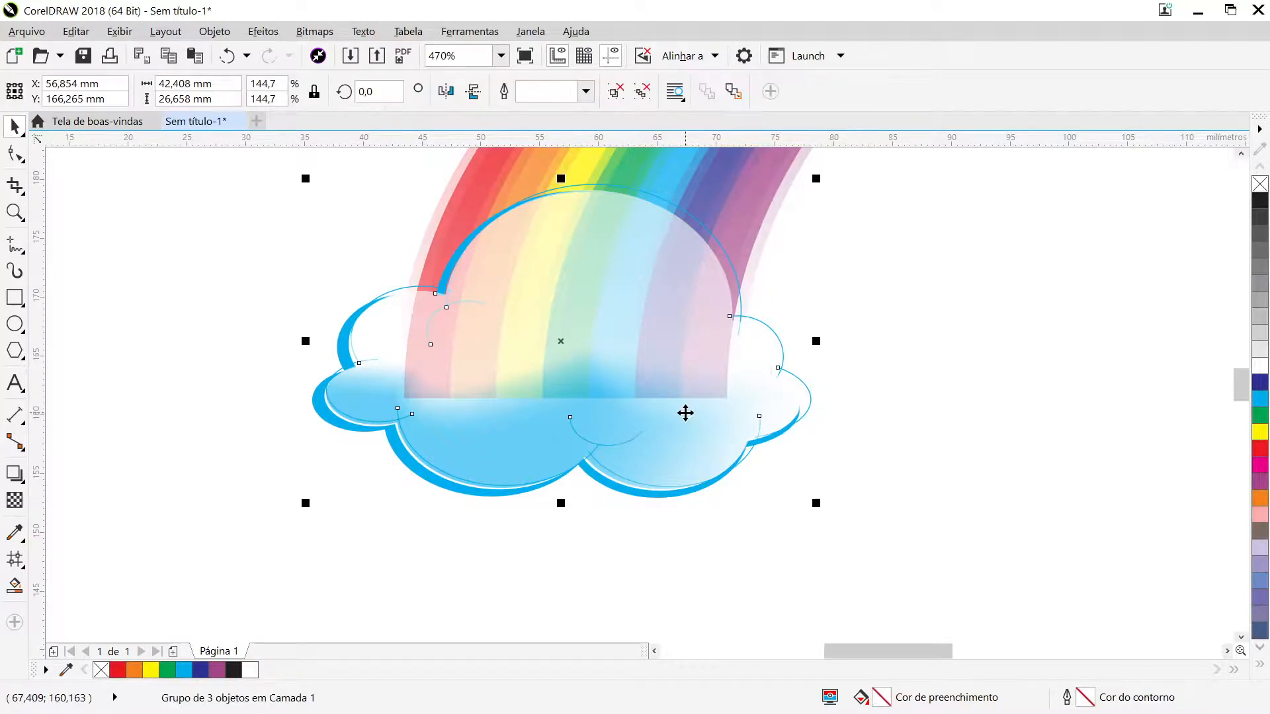
pyautogui.hotkey('ctrl', 'u')
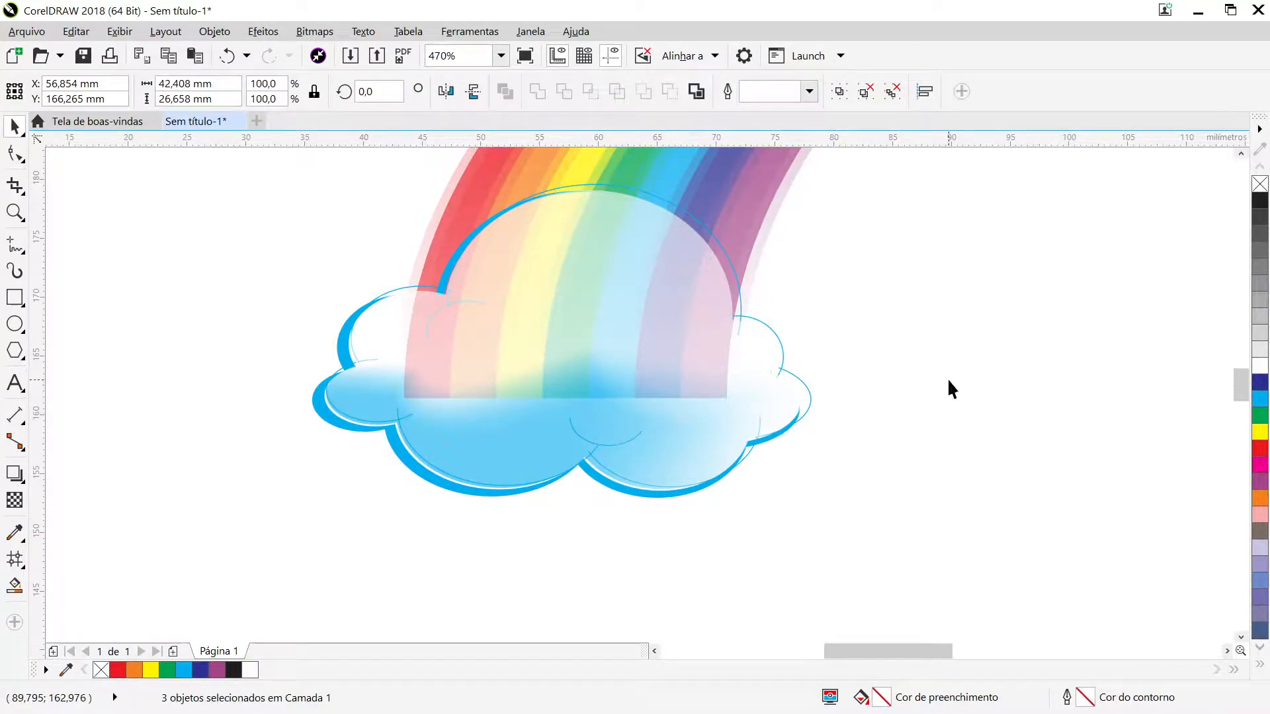
pyautogui.click(567, 343)
pyautogui.click(595, 332)
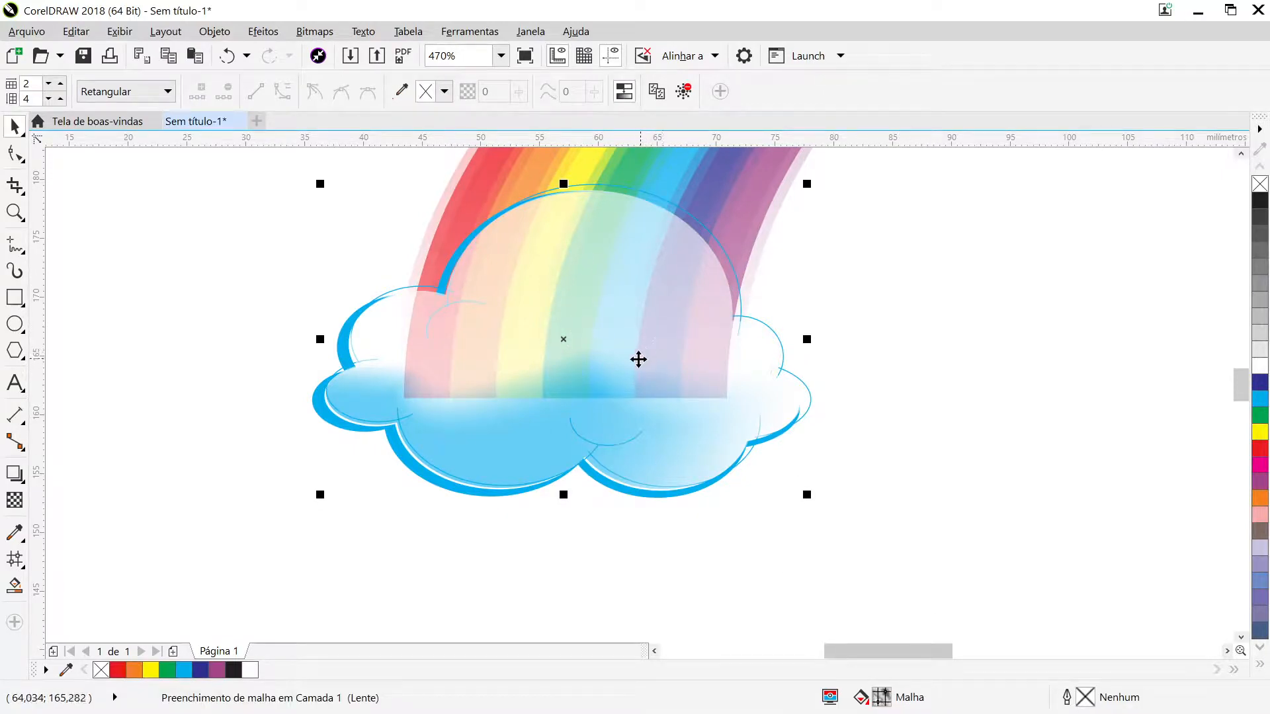
# Try placing a copy of the mesh-filled shape directly over the original and filling it white
pyautogui.hotkey('ctrl', 'c')
pyautogui.hotkey('ctrl', 'v')
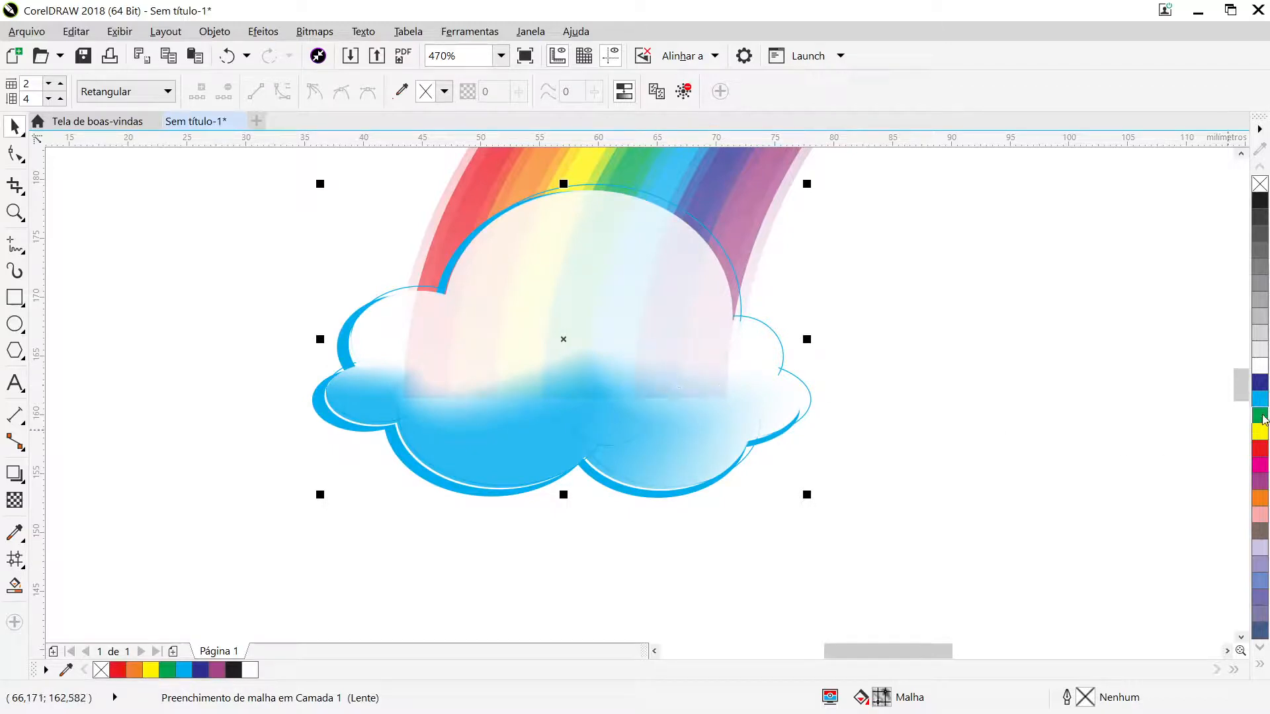
pyautogui.click(1261, 367)
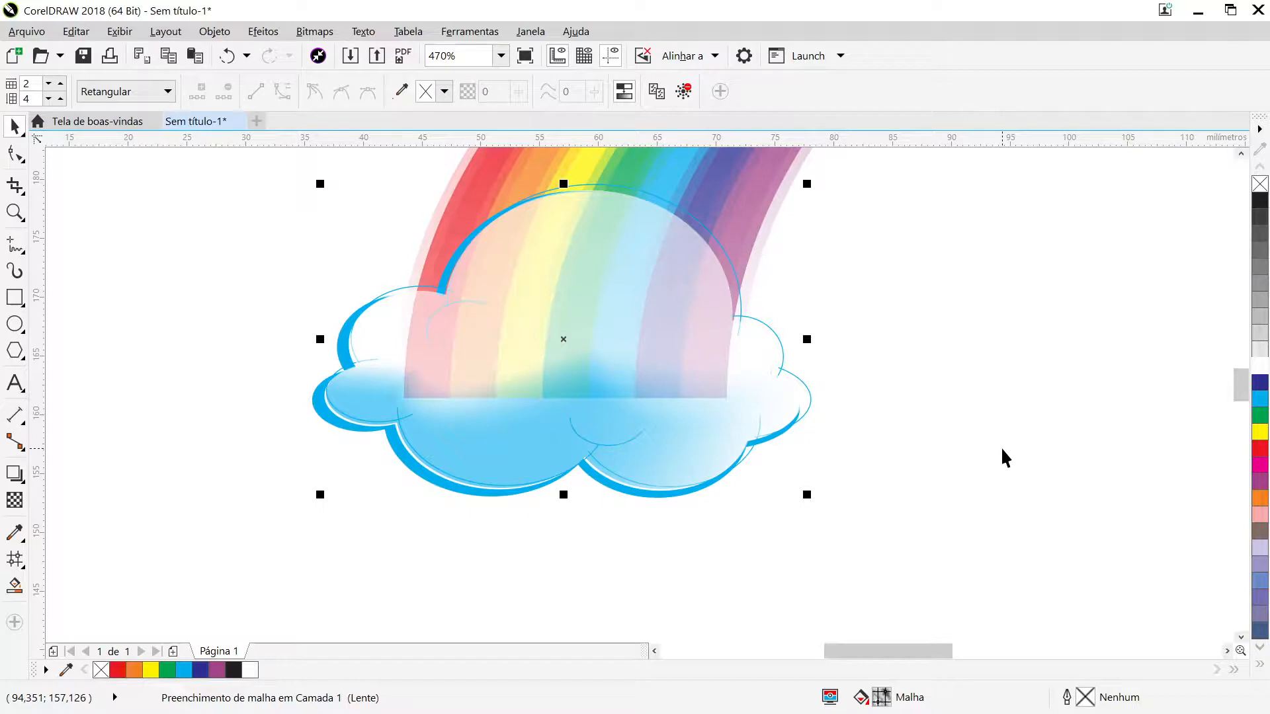
pyautogui.click(915, 469)
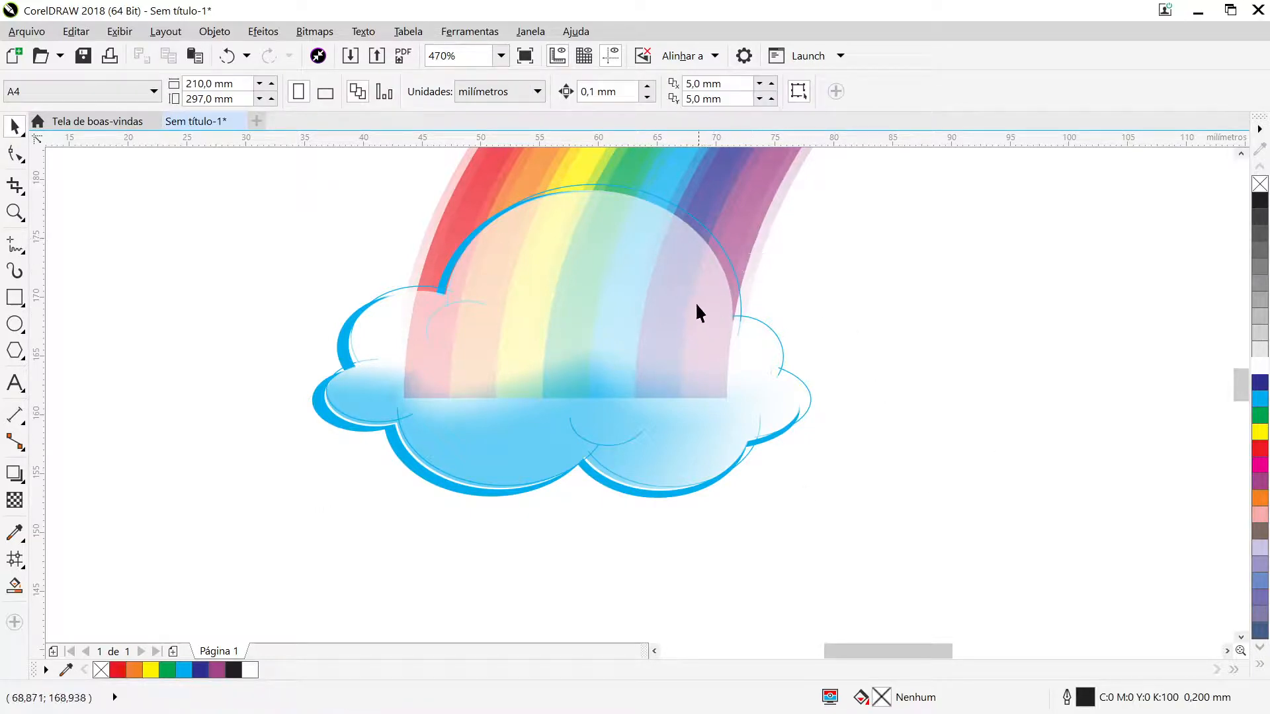
pyautogui.scroll(1, 695, 301)
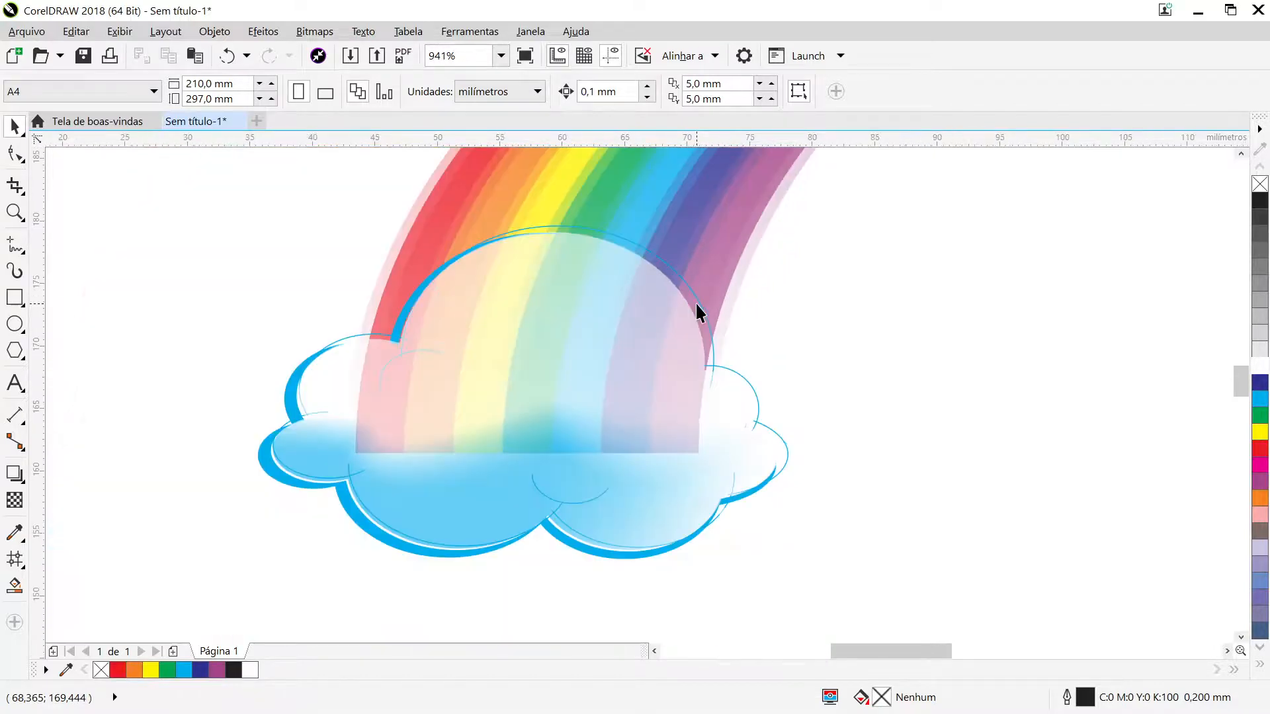
pyautogui.scroll(-2, 696, 303)
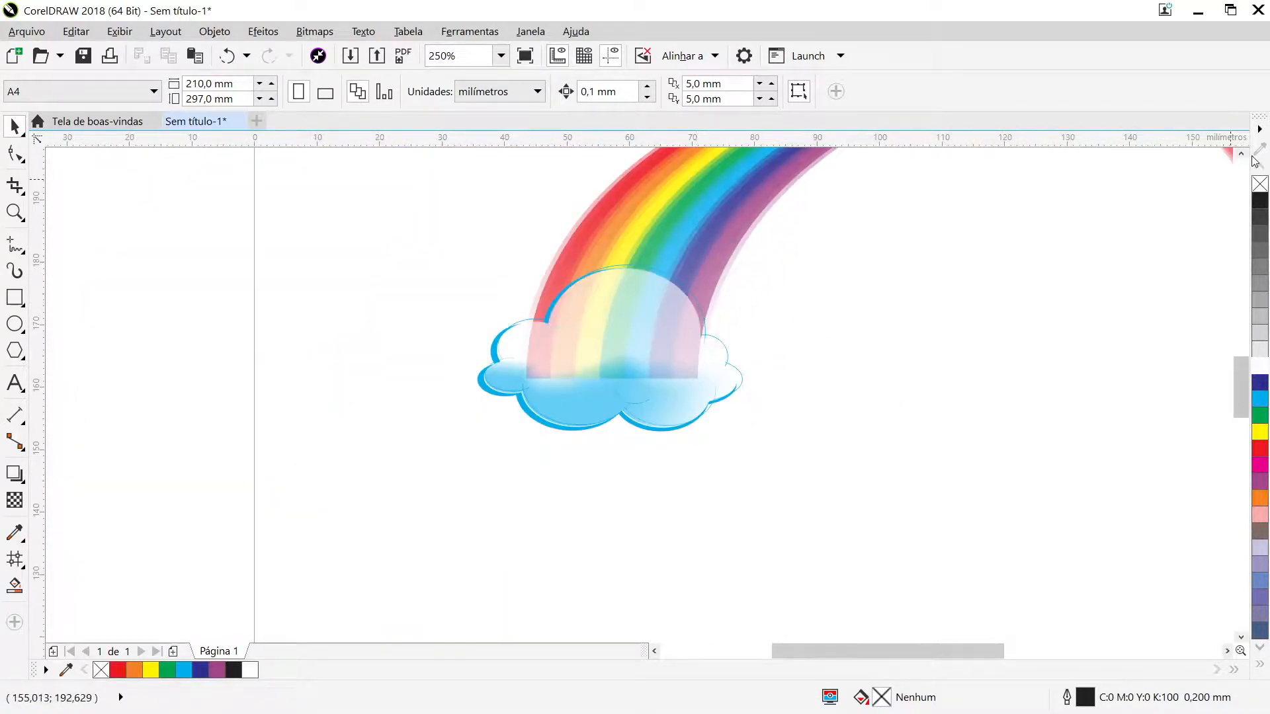
pyautogui.click(1240, 153)
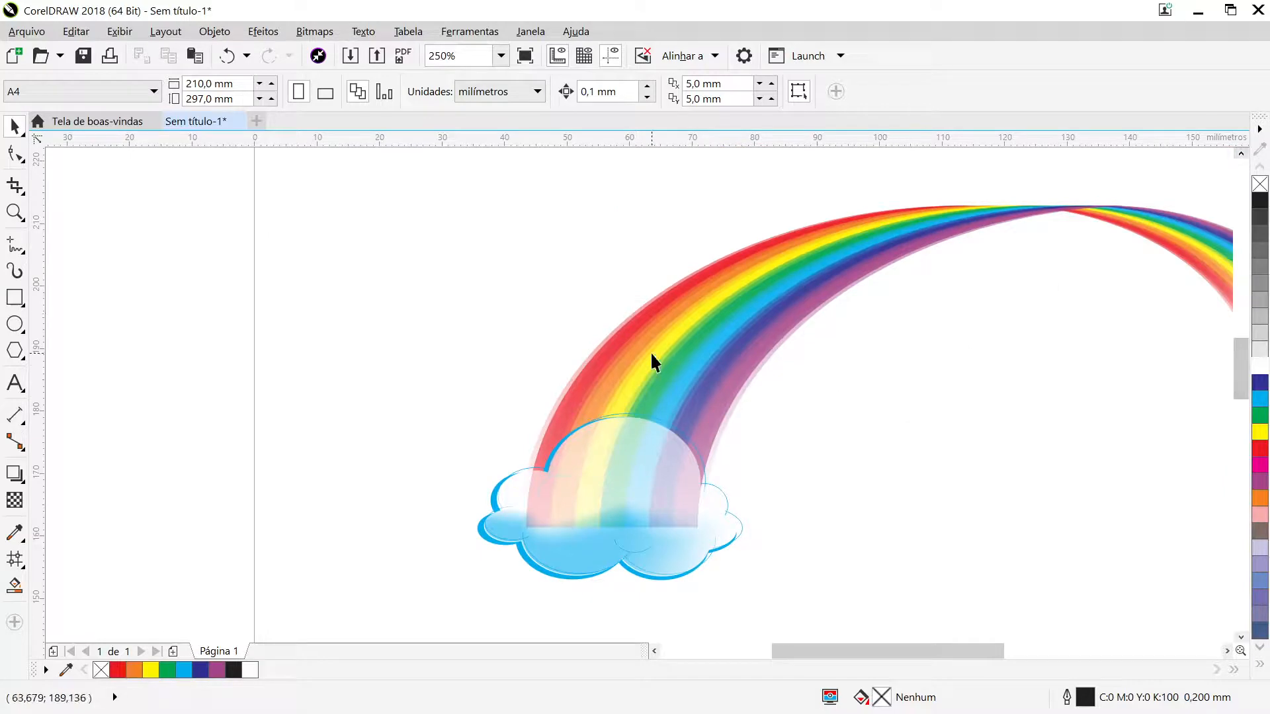
# Try pulling apart the stacked copies of the rainbow's left band group
pyautogui.moveTo(678, 359); pyautogui.dragTo(362, 332)
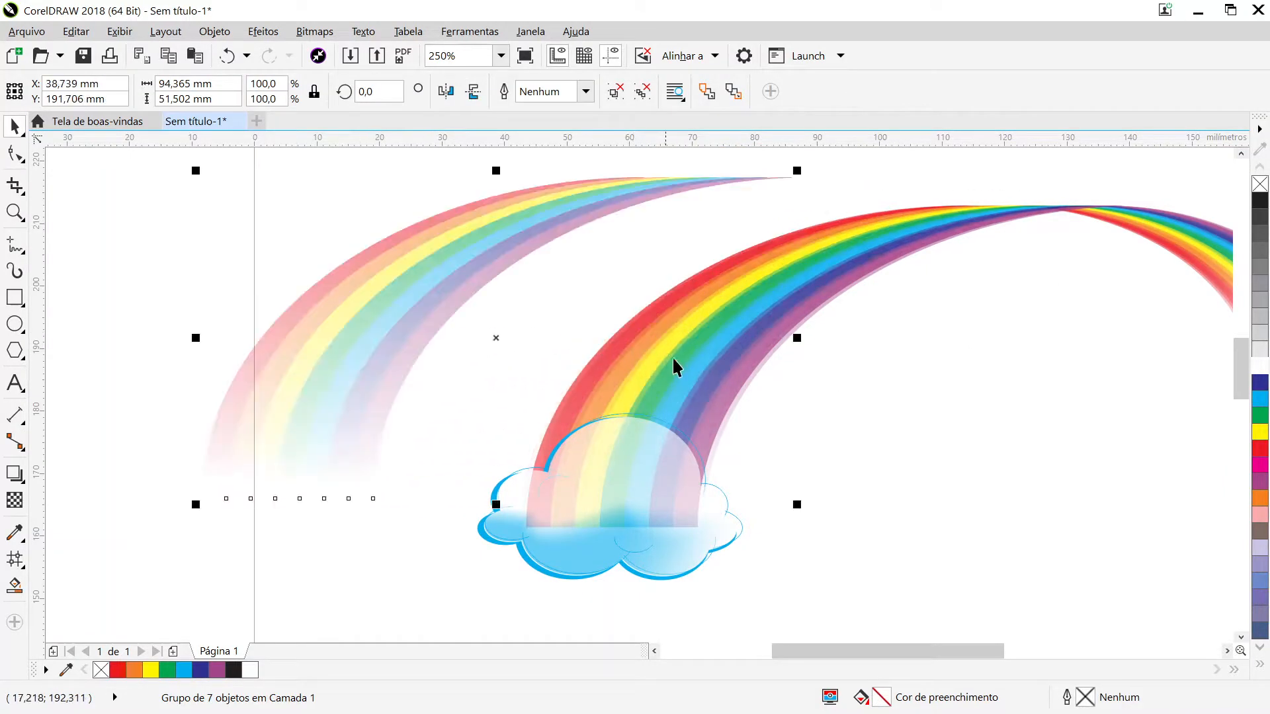
pyautogui.moveTo(673, 359); pyautogui.dragTo(510, 366)
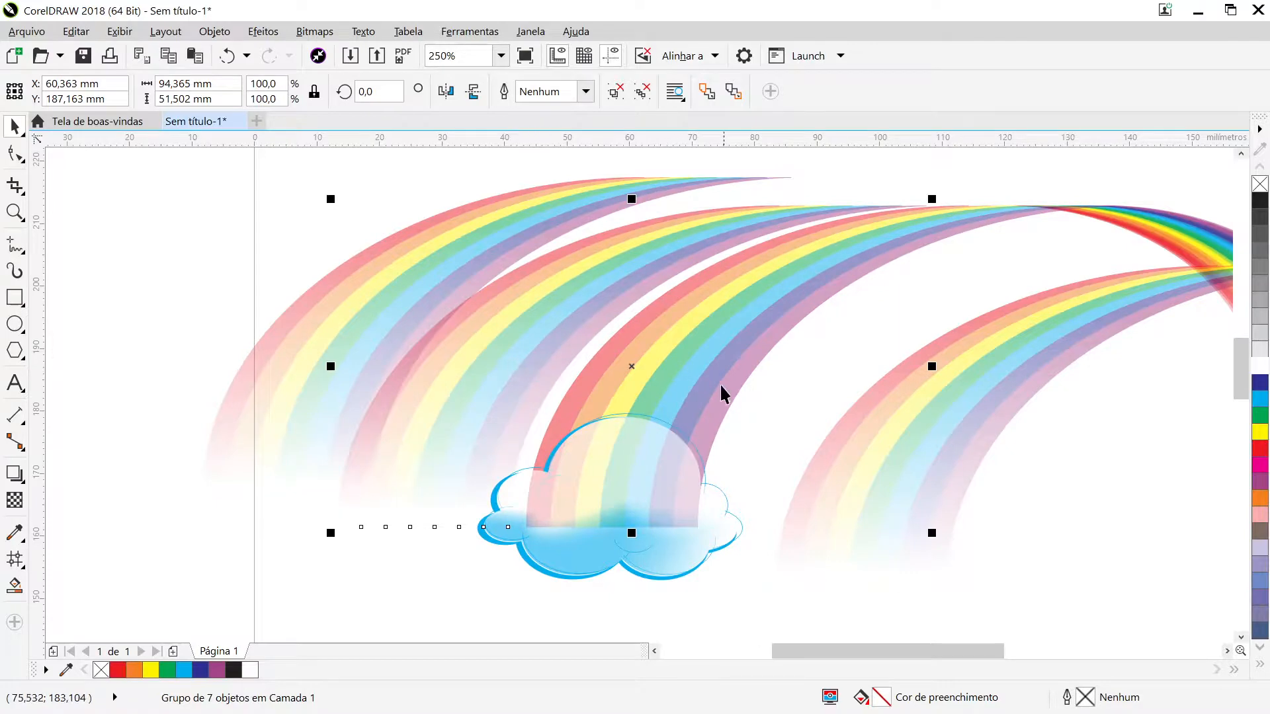
pyautogui.moveTo(719, 383); pyautogui.dragTo(832, 371)
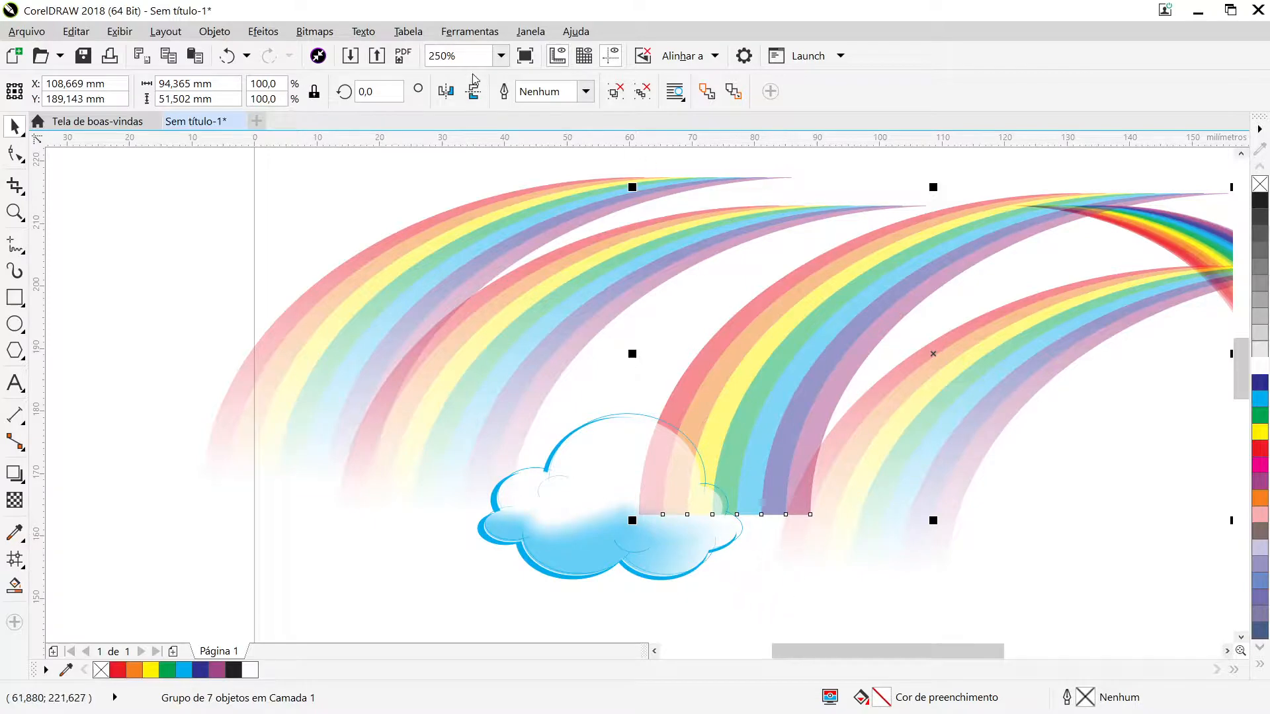
pyautogui.click(227, 59)
pyautogui.click(227, 59)
pyautogui.click(227, 59)
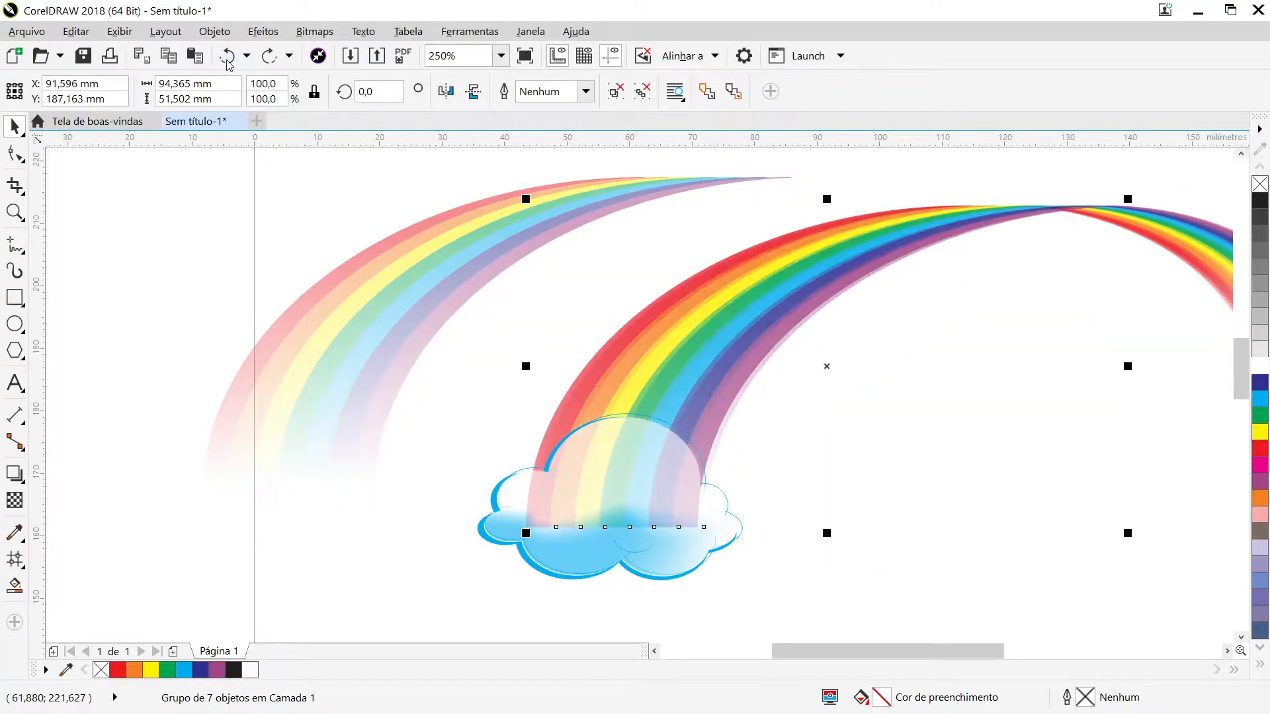
pyautogui.click(227, 59)
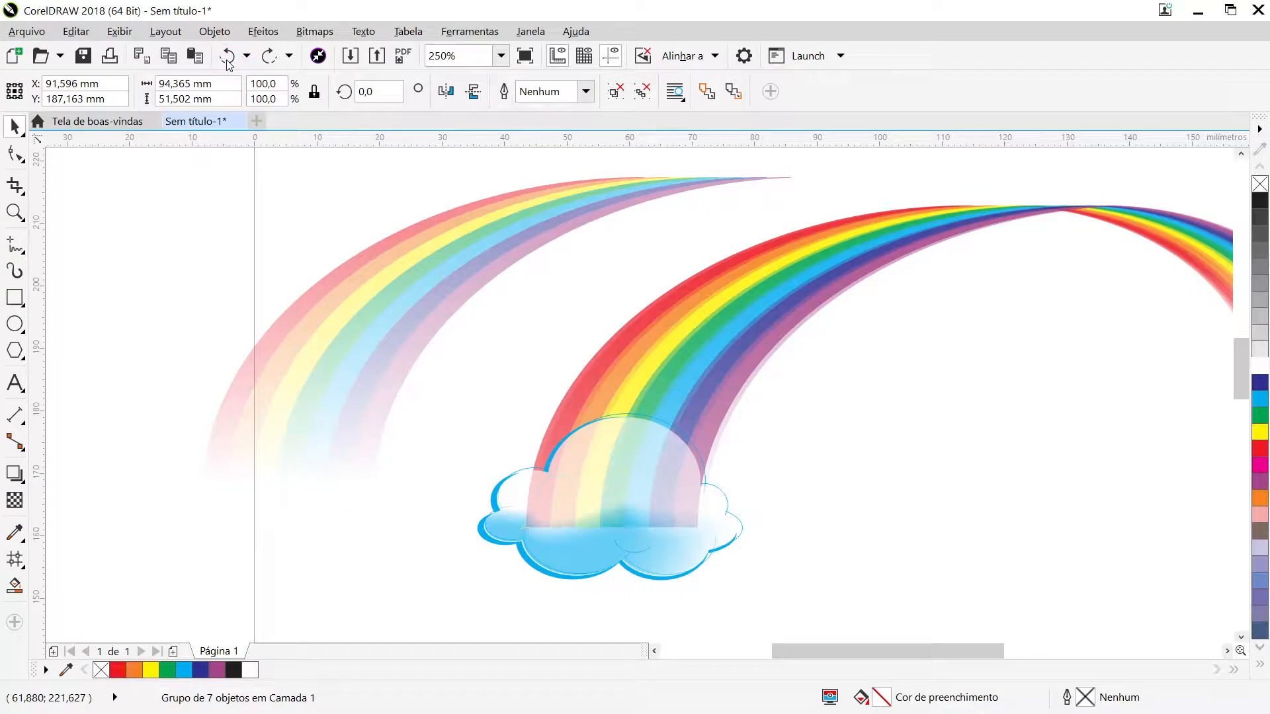
# Try moving the topmost faded copy of the left rainbow bands away from the stack
pyautogui.click(976, 450)
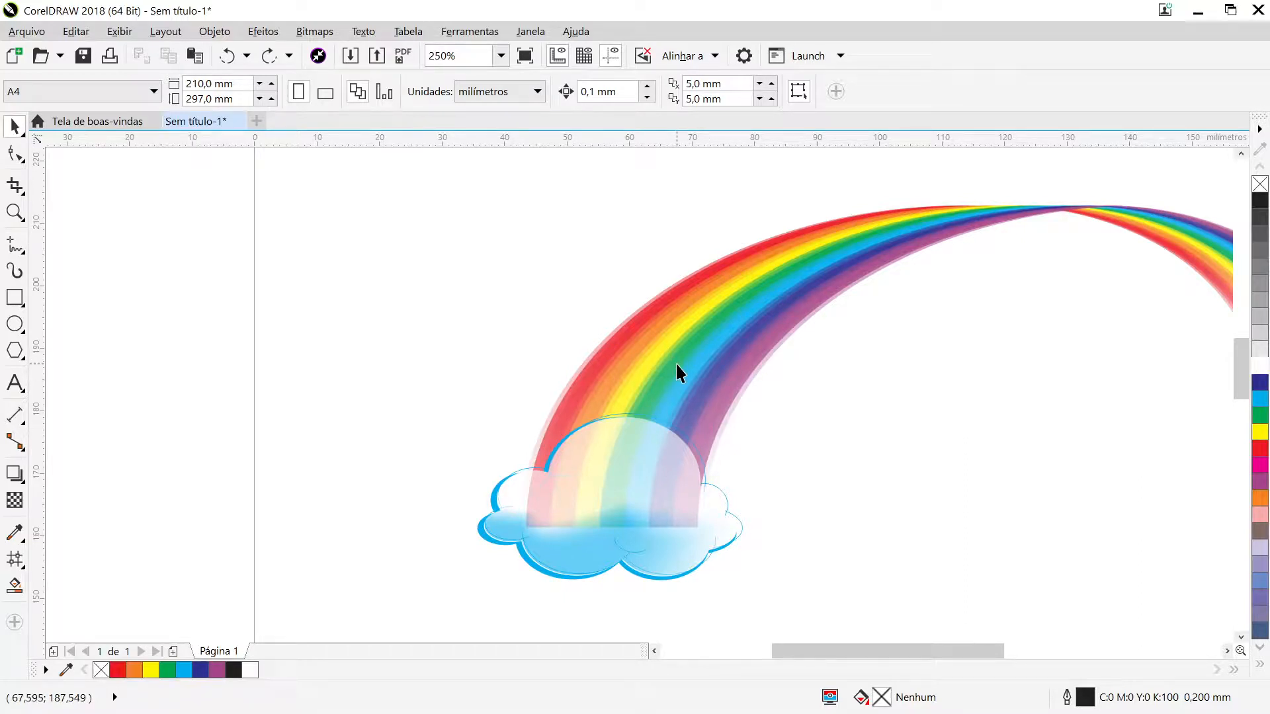
pyautogui.click(712, 357)
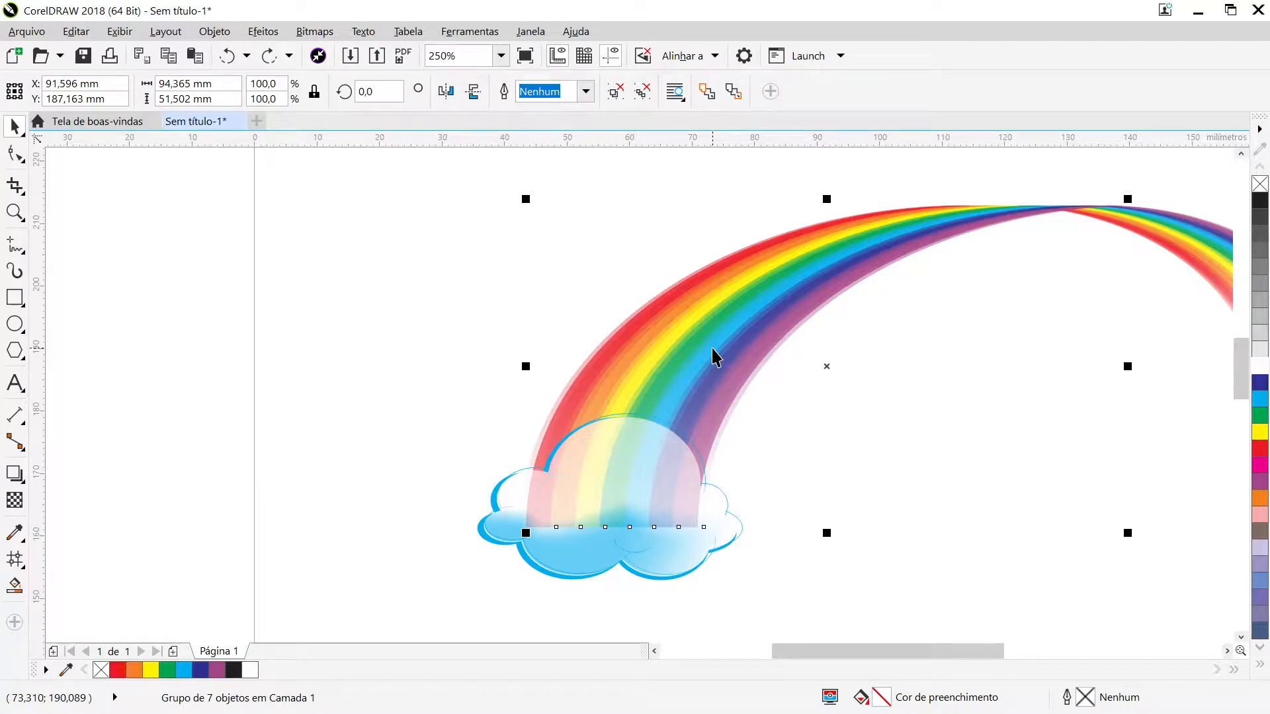
pyautogui.click(864, 399)
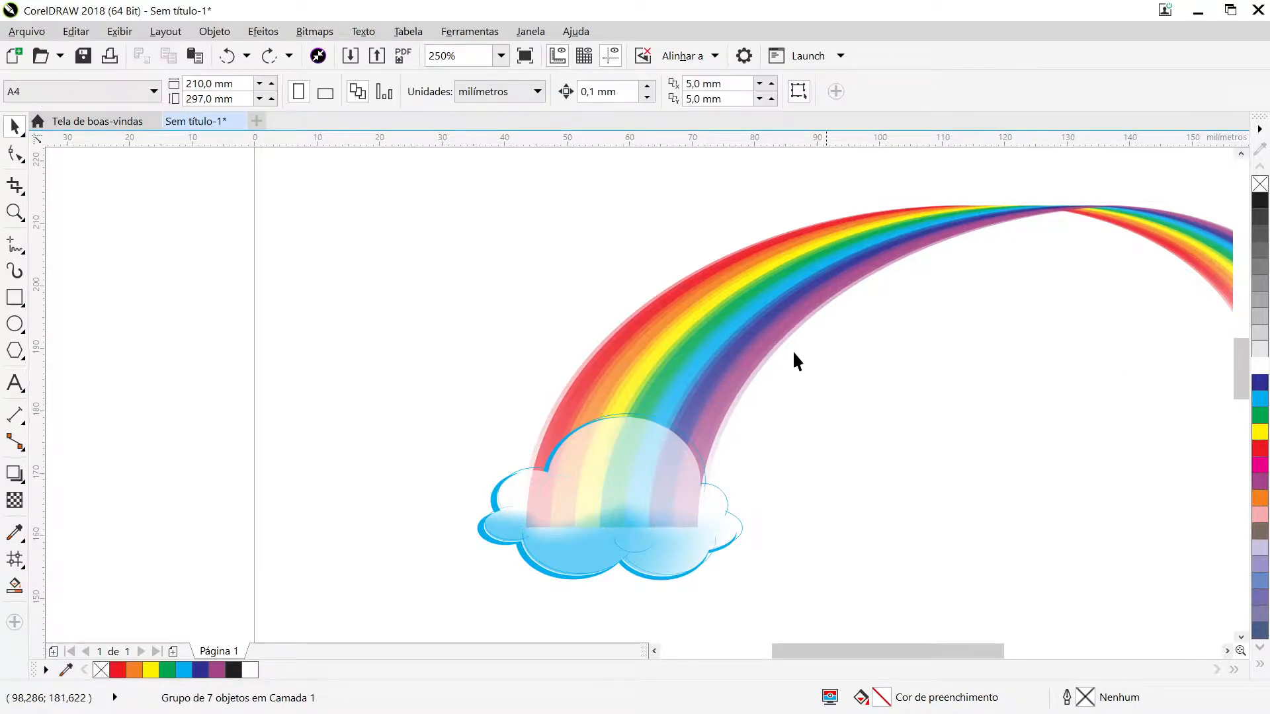
pyautogui.click(704, 356)
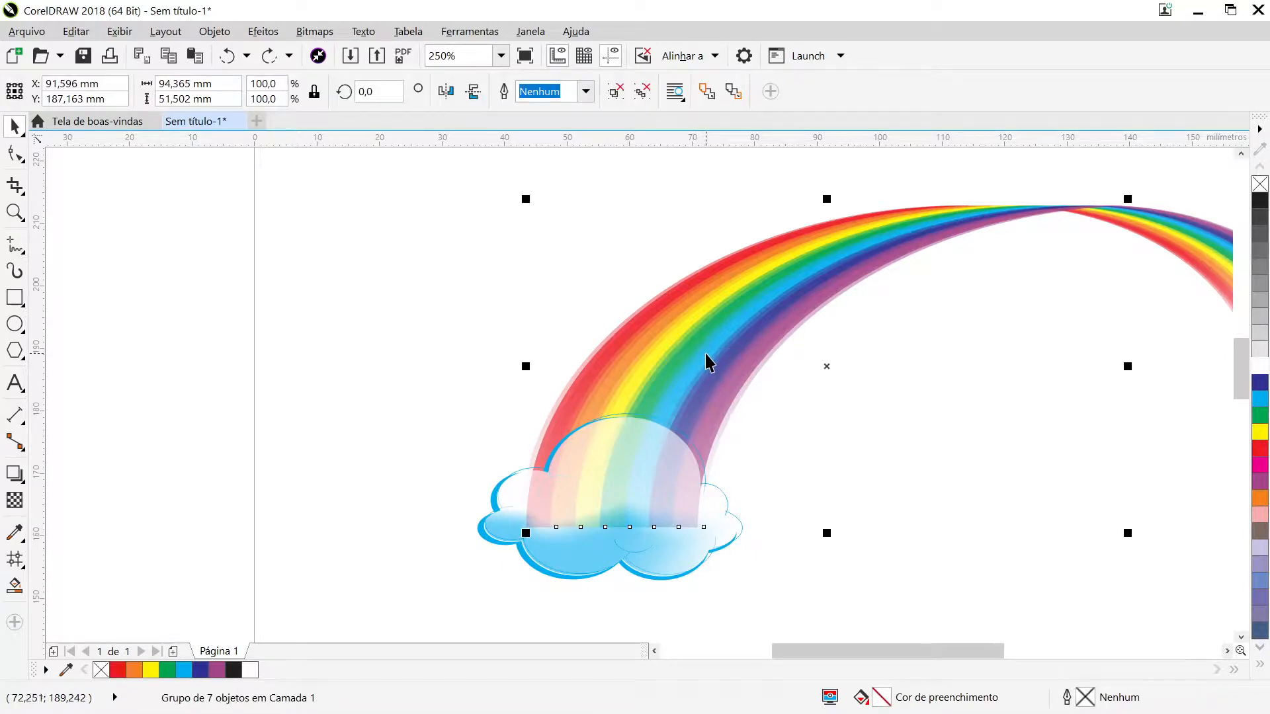
pyautogui.moveTo(826, 361); pyautogui.dragTo(543, 358)
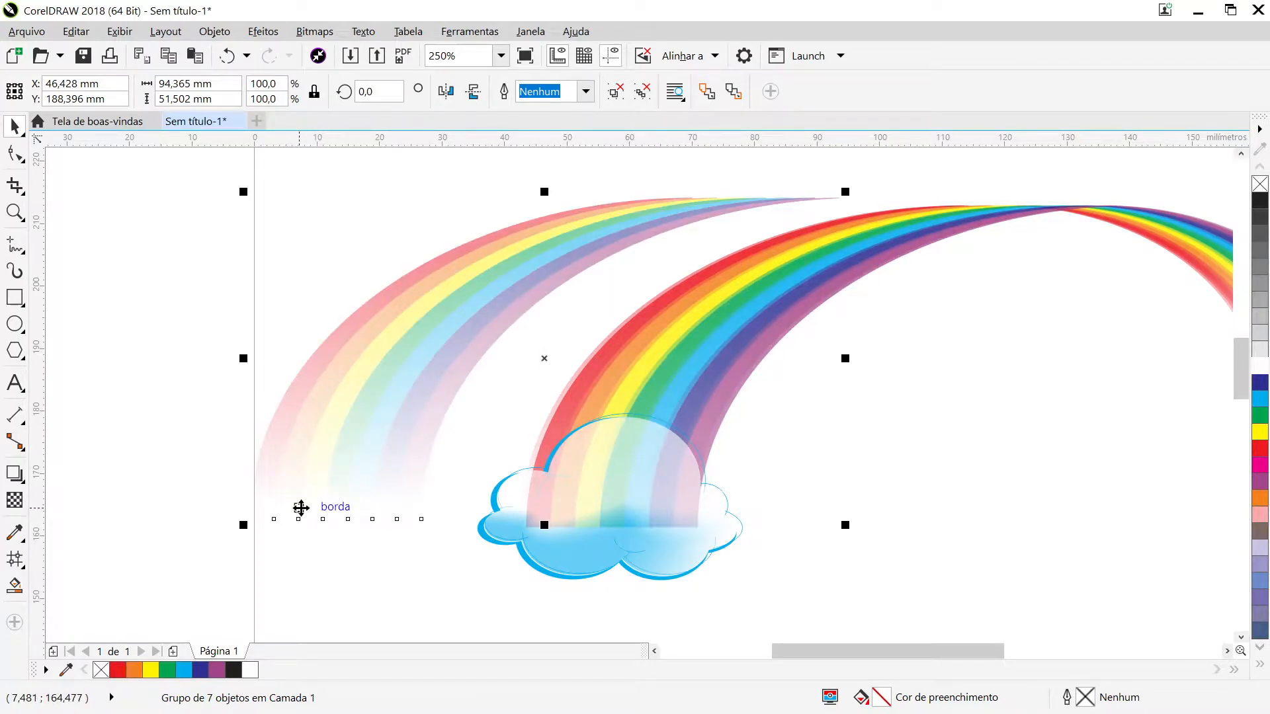
pyautogui.hotkey('ctrl', 'z')
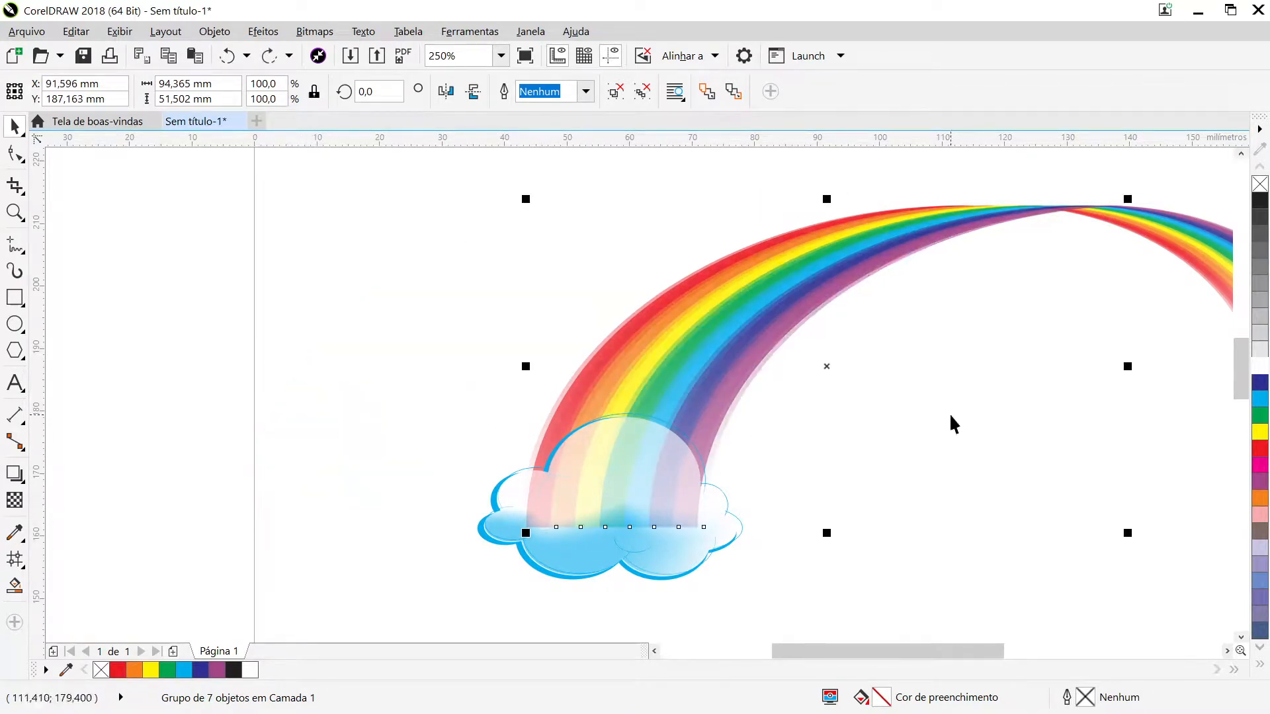
pyautogui.click(859, 414)
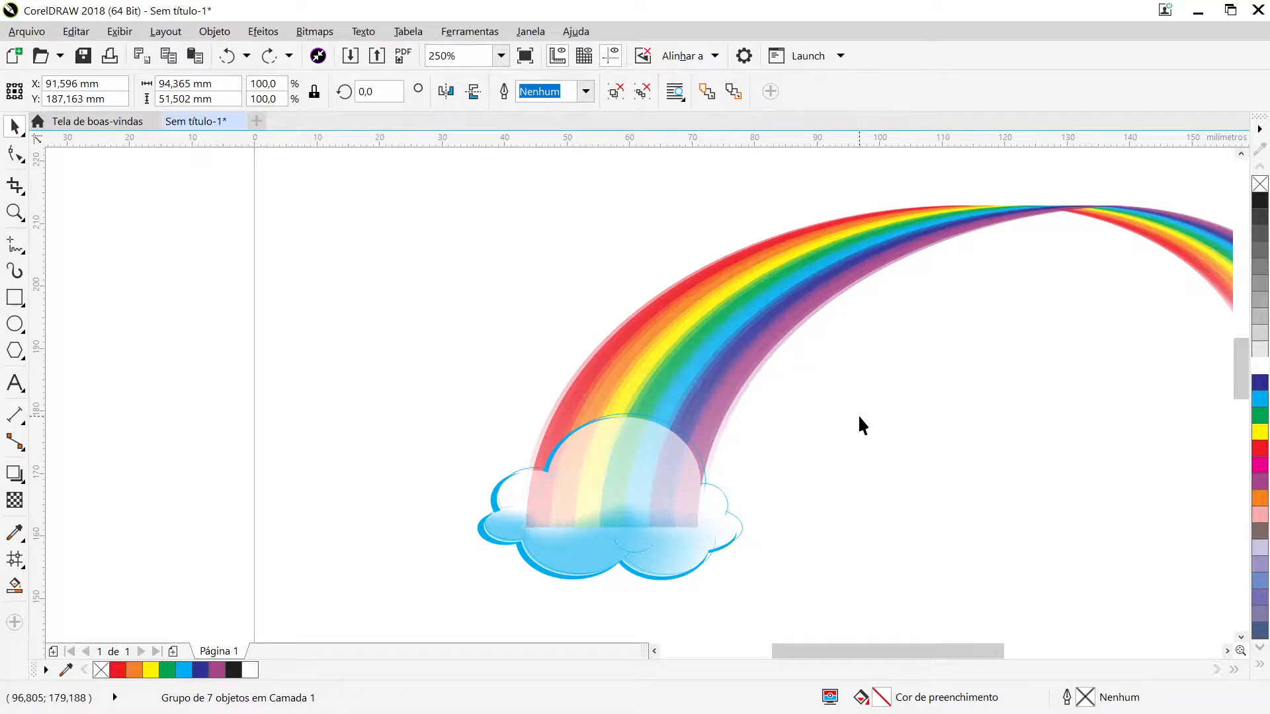
# Nudge the faded copy of the left rainbow bands about 1 mm left and delete the copy whose lower end is not faded
pyautogui.click(708, 362)
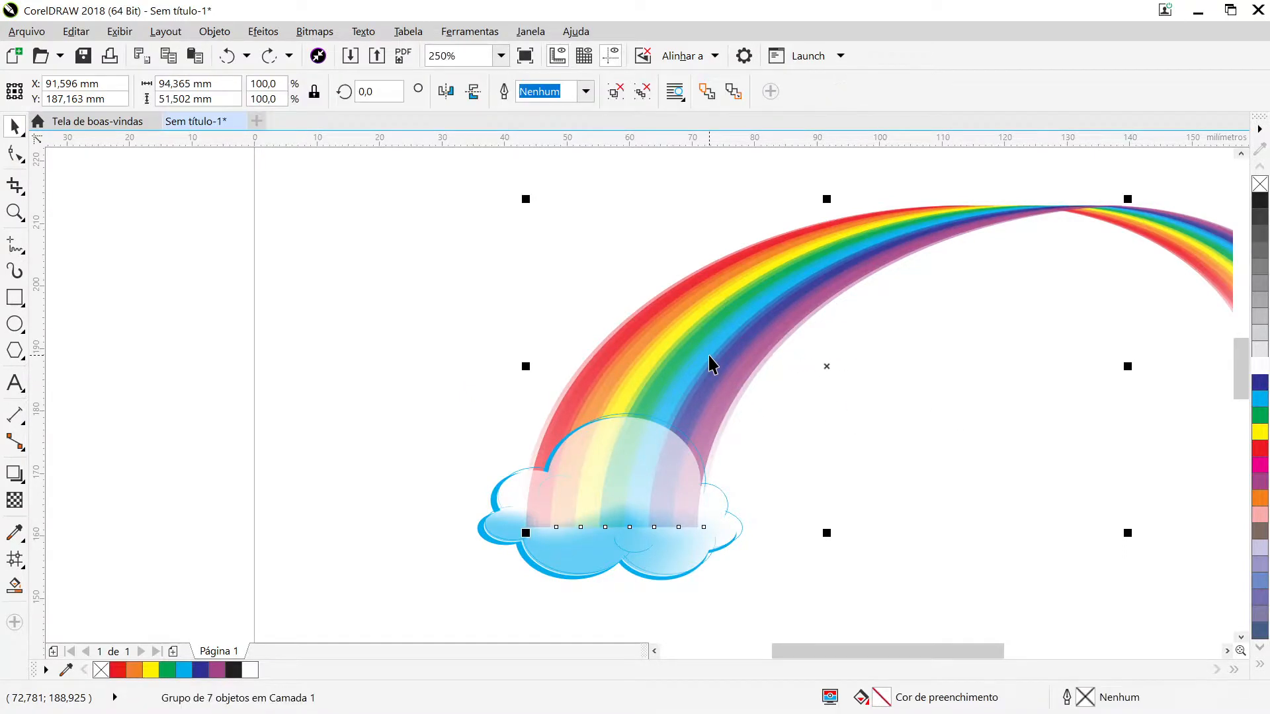
pyautogui.press('Left')
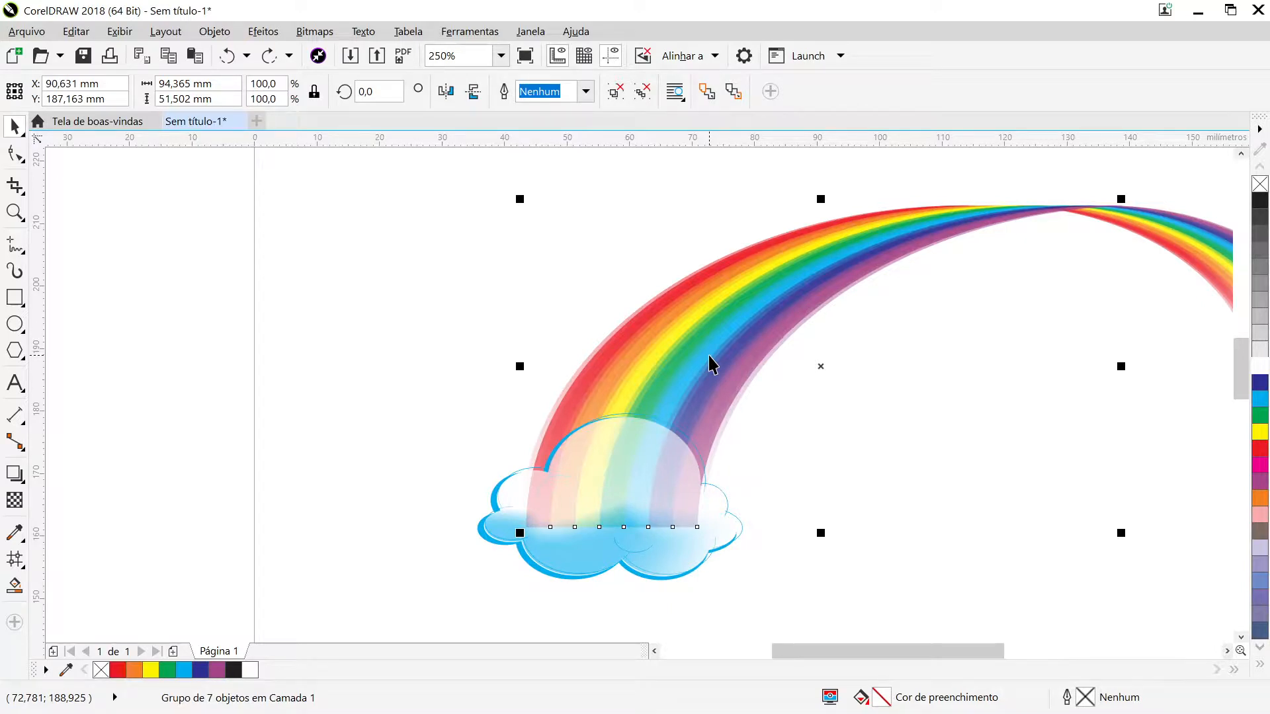
pyautogui.press('Left')
pyautogui.hotkey('ctrl', 'z')
pyautogui.moveTo(714, 340); pyautogui.dragTo(709, 339)
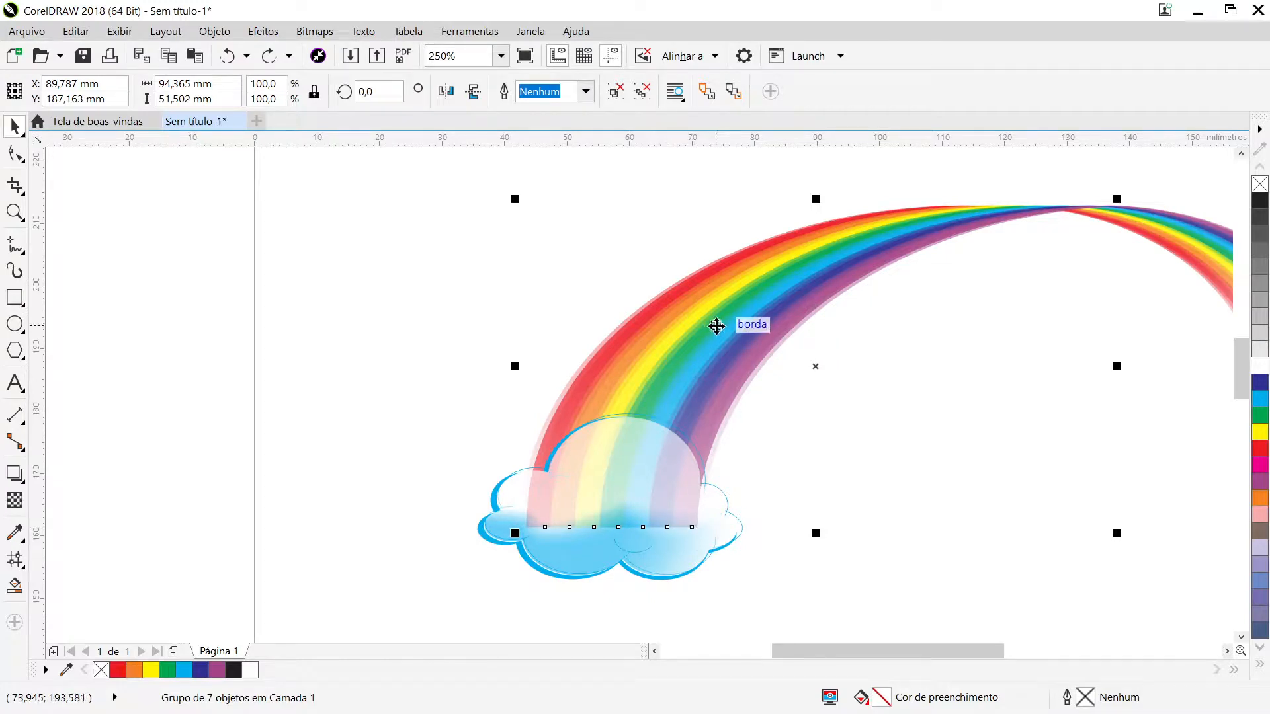
pyautogui.hotkey('ctrl', 'z')
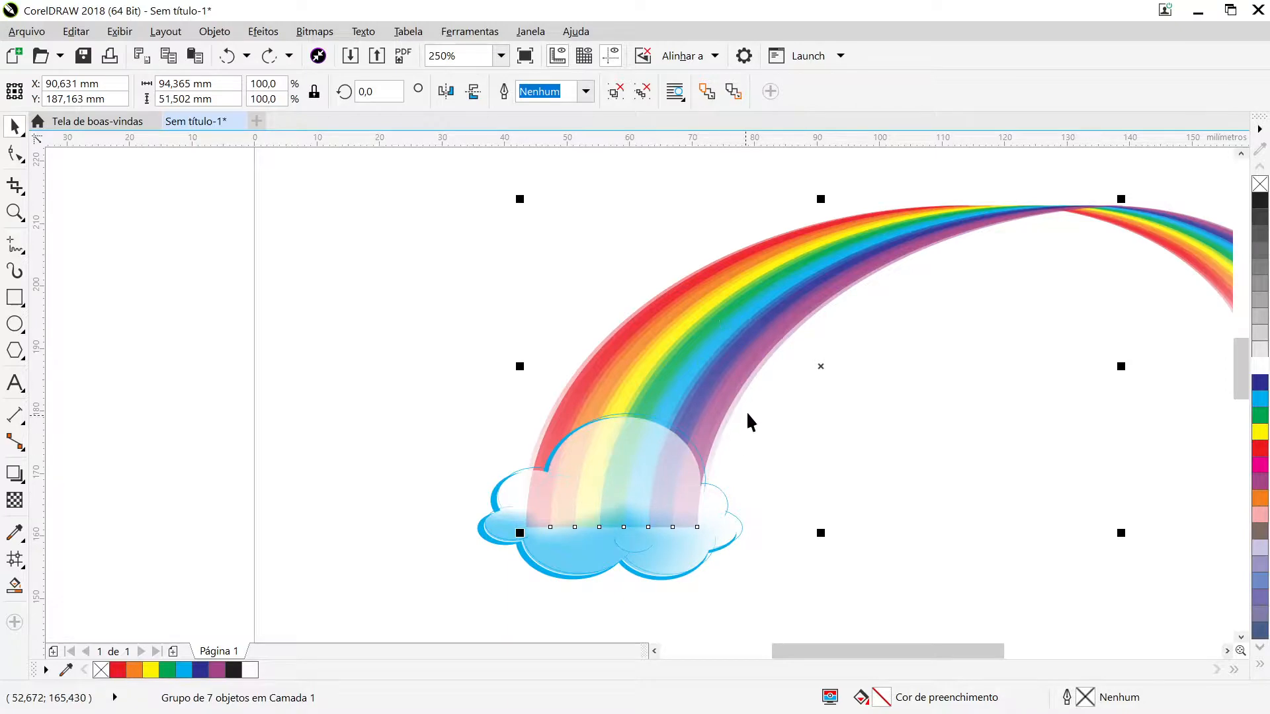
pyautogui.moveTo(816, 364); pyautogui.dragTo(594, 357)
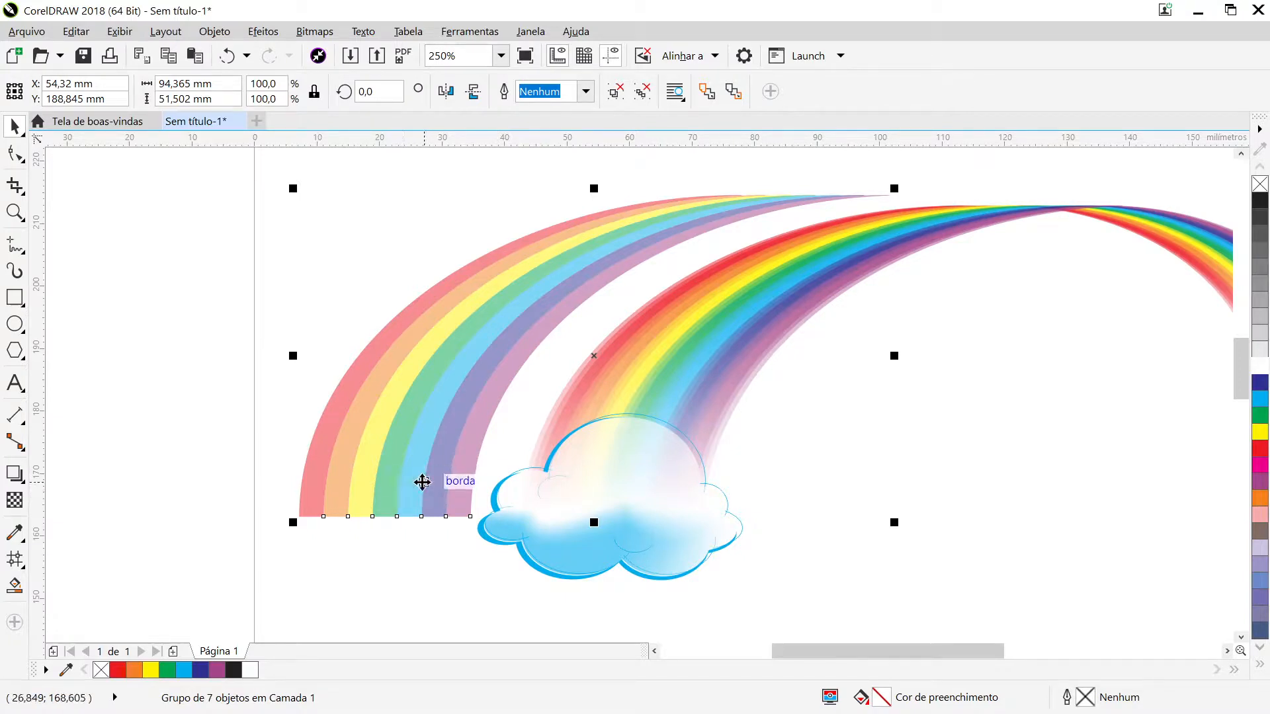
pyautogui.press('Delete')
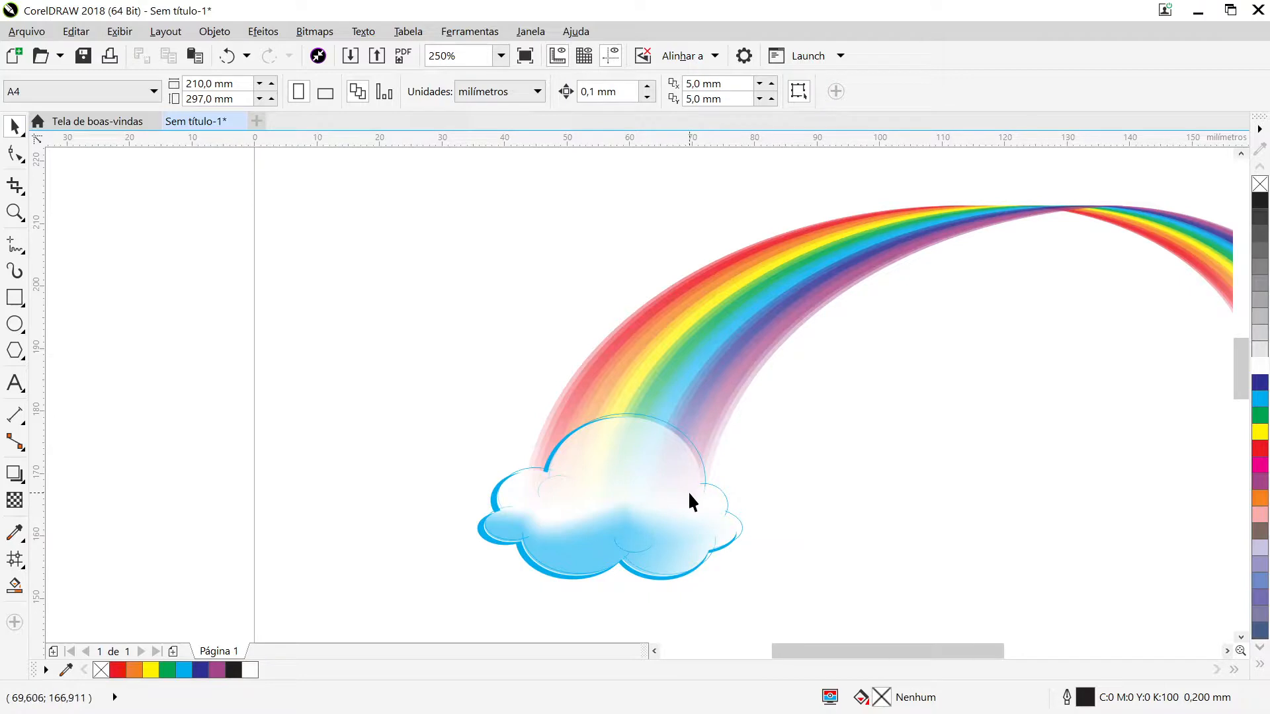
# Try moving the cloud at the rainbow's left end slightly upward without grouping its parts
pyautogui.scroll(1, 688, 491)
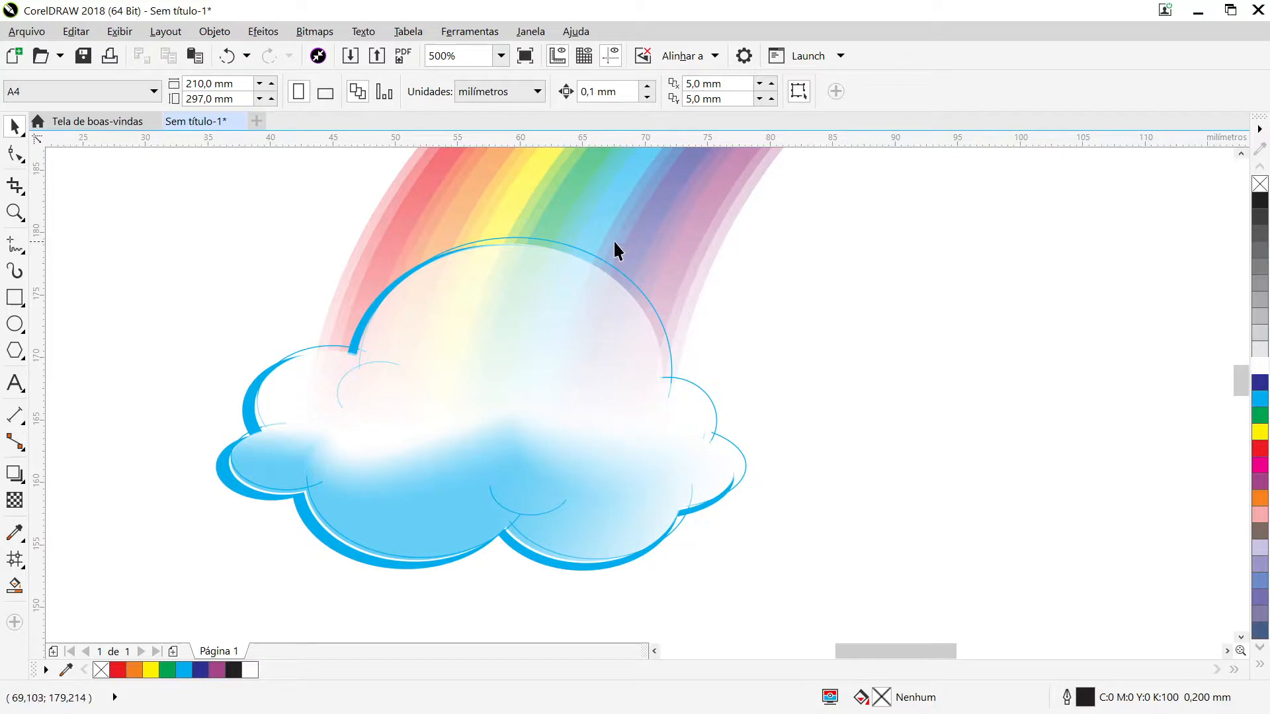
pyautogui.moveTo(146, 568); pyautogui.dragTo(868, 196)
pyautogui.moveTo(615, 422); pyautogui.dragTo(619, 400)
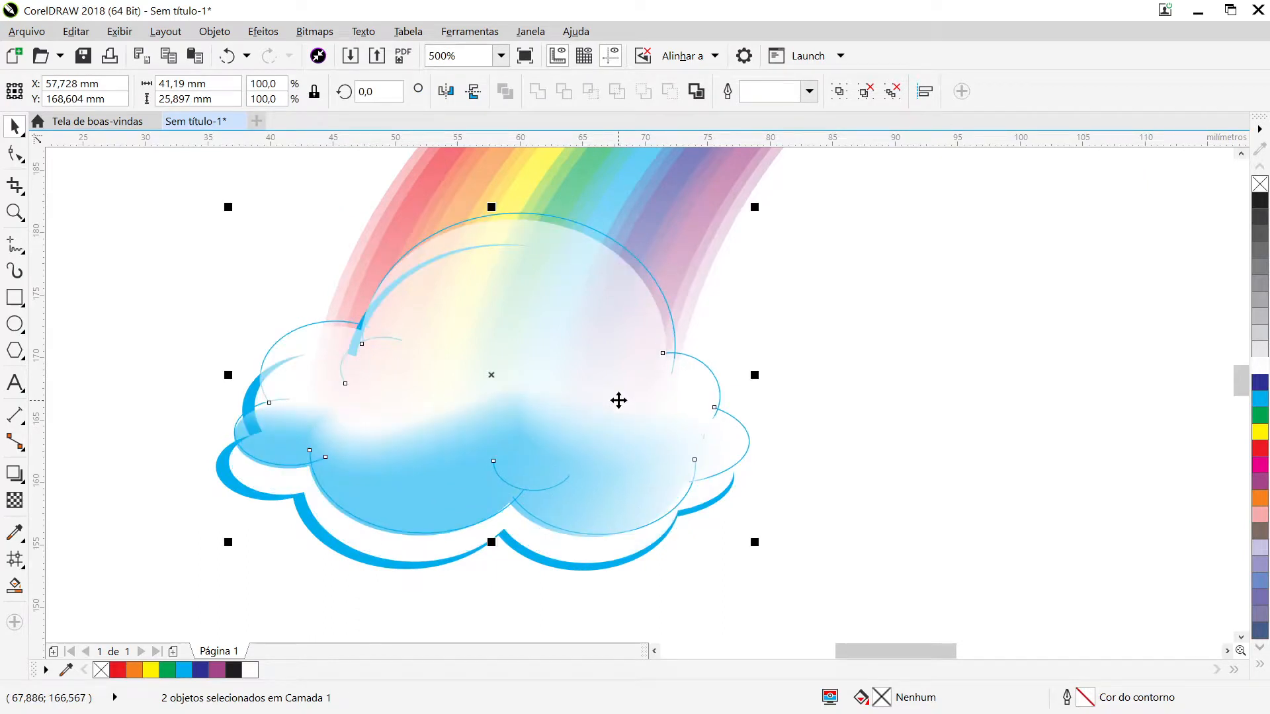
pyautogui.hotkey('ctrl', 'z')
# Group the three objects of the left cloud and move the group up about 1.6 mm
pyautogui.moveTo(133, 187); pyautogui.dragTo(865, 608)
pyautogui.hotkey('ctrl', 'g')
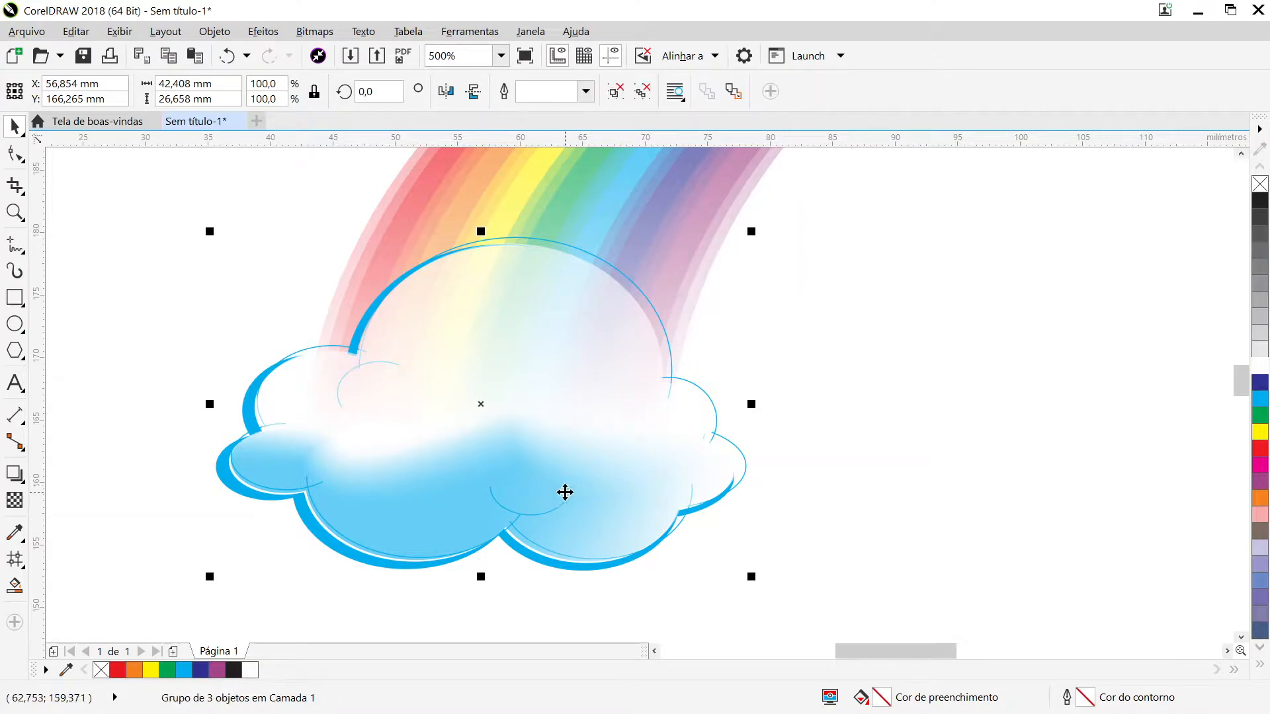
pyautogui.moveTo(564, 490); pyautogui.dragTo(566, 472)
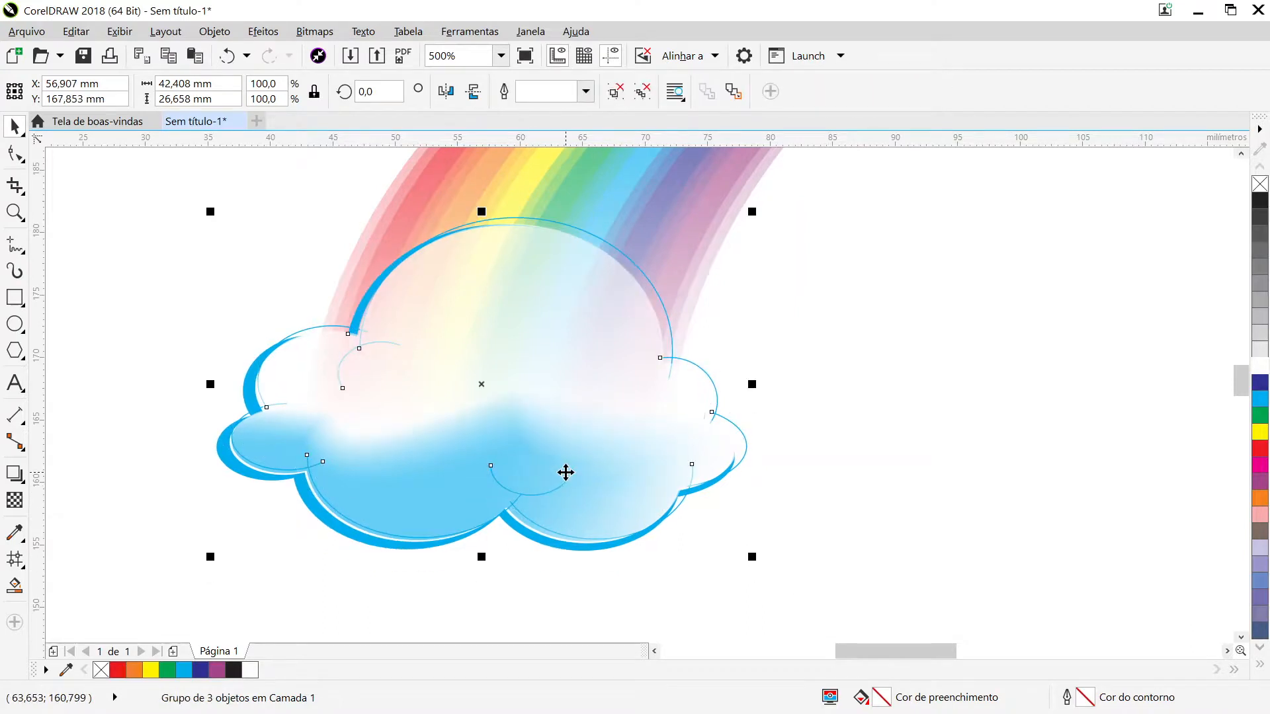
pyautogui.click(870, 487)
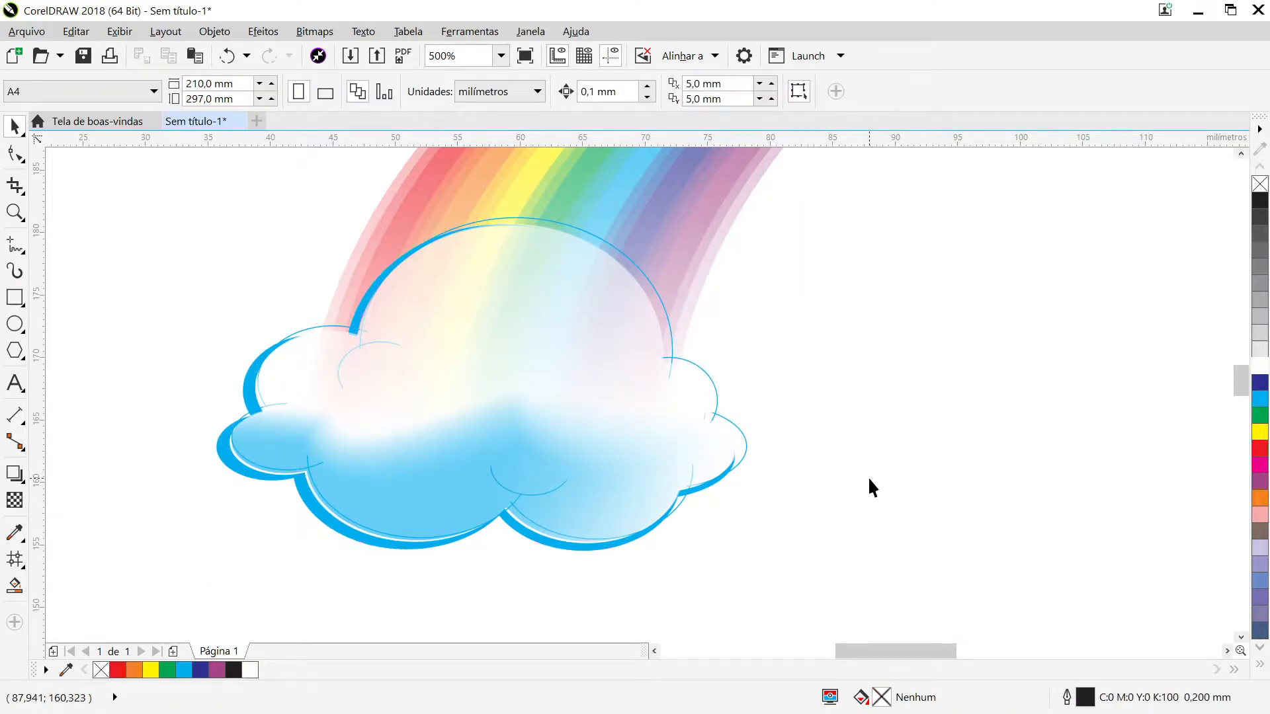
pyautogui.press('F4')
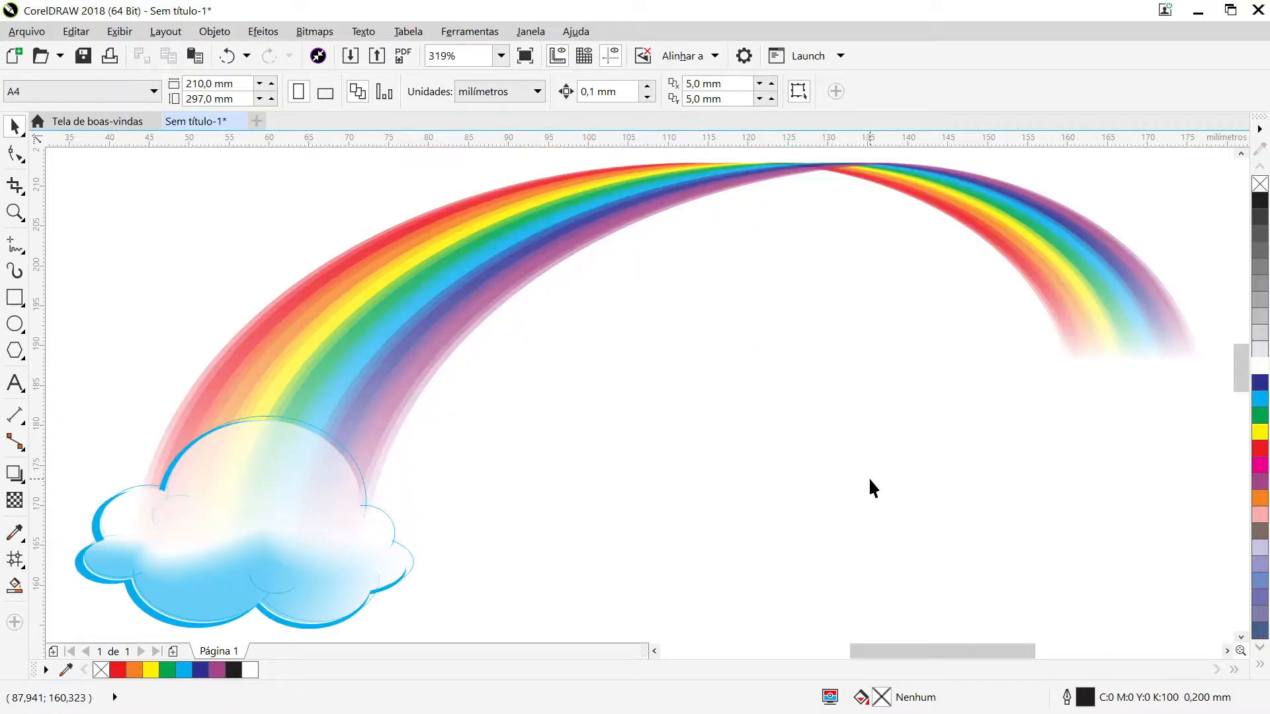
# Place a copy of the grouped cloud just below the rainbow's right end
pyautogui.scroll(-3, 873, 481)
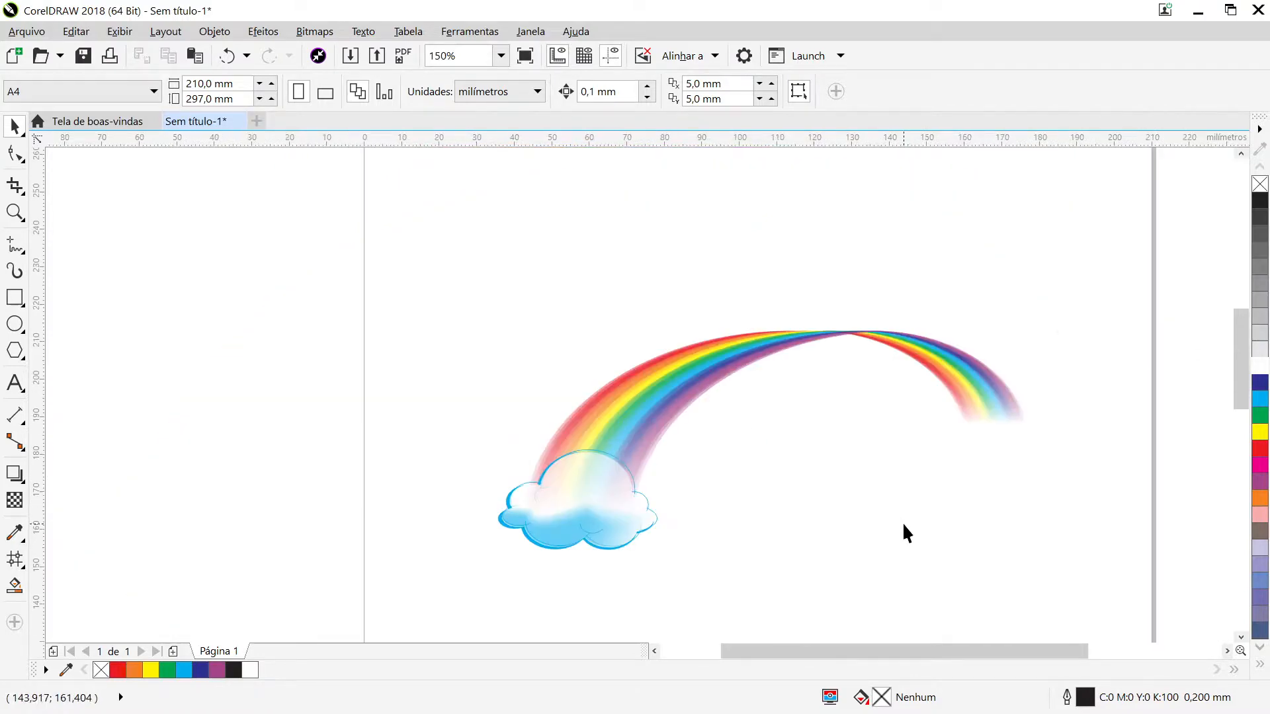
pyautogui.click(605, 526)
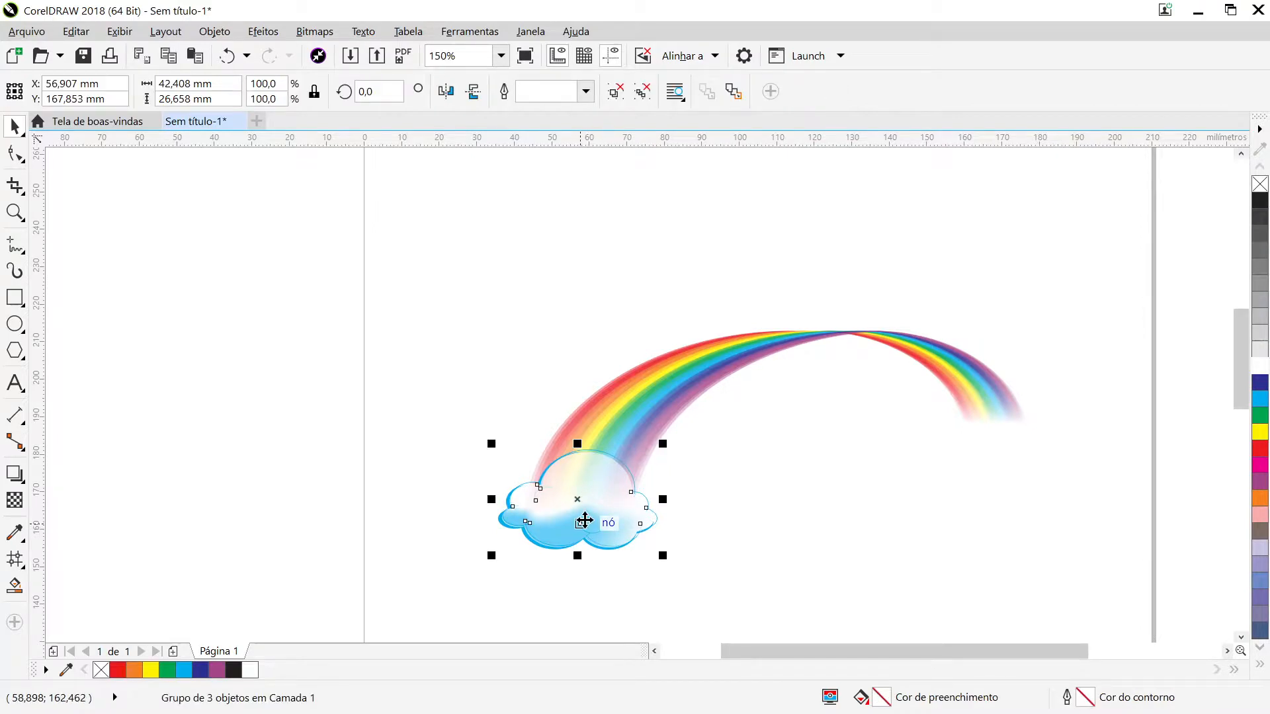
pyautogui.moveTo(584, 521); pyautogui.dragTo(960, 486)
pyautogui.rightClick(960, 486)
# Shrink the cloud copy to about 26 × 13 mm and position it over the rainbow's right end
pyautogui.press('F2')
pyautogui.click(990, 471)
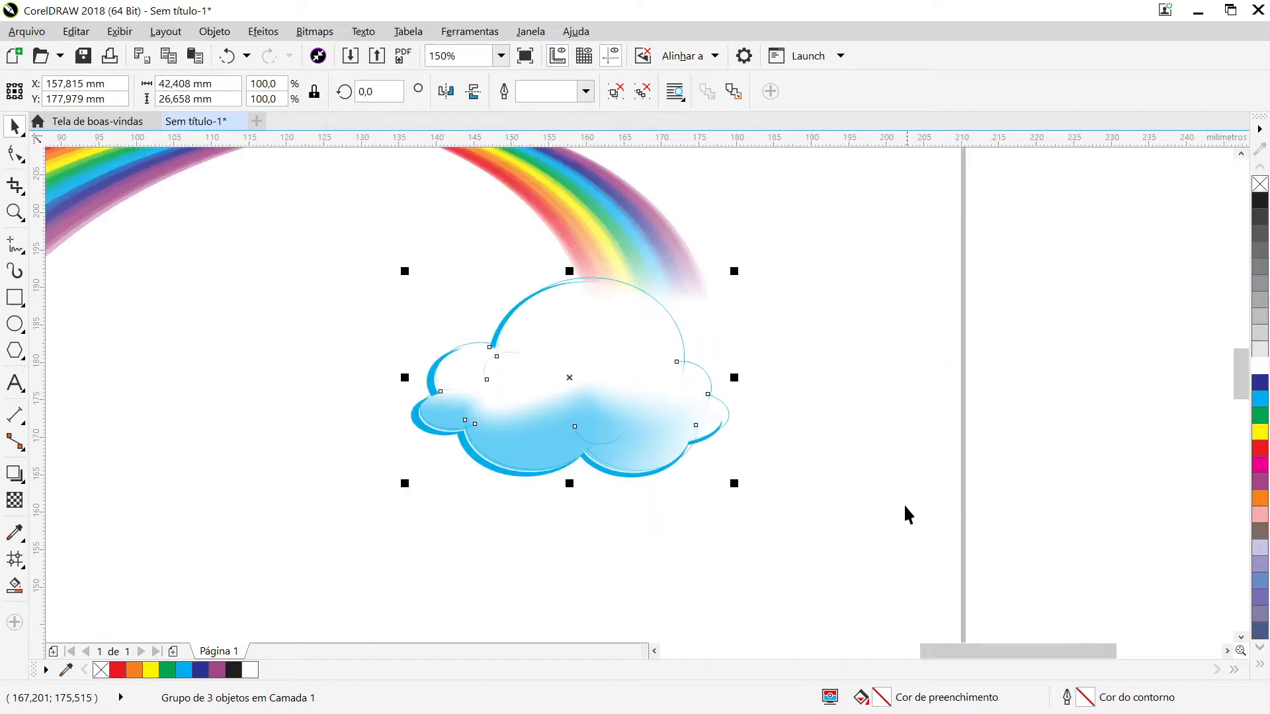
pyautogui.moveTo(405, 483); pyautogui.dragTo(530, 430)
pyautogui.moveTo(641, 355); pyautogui.dragTo(671, 290)
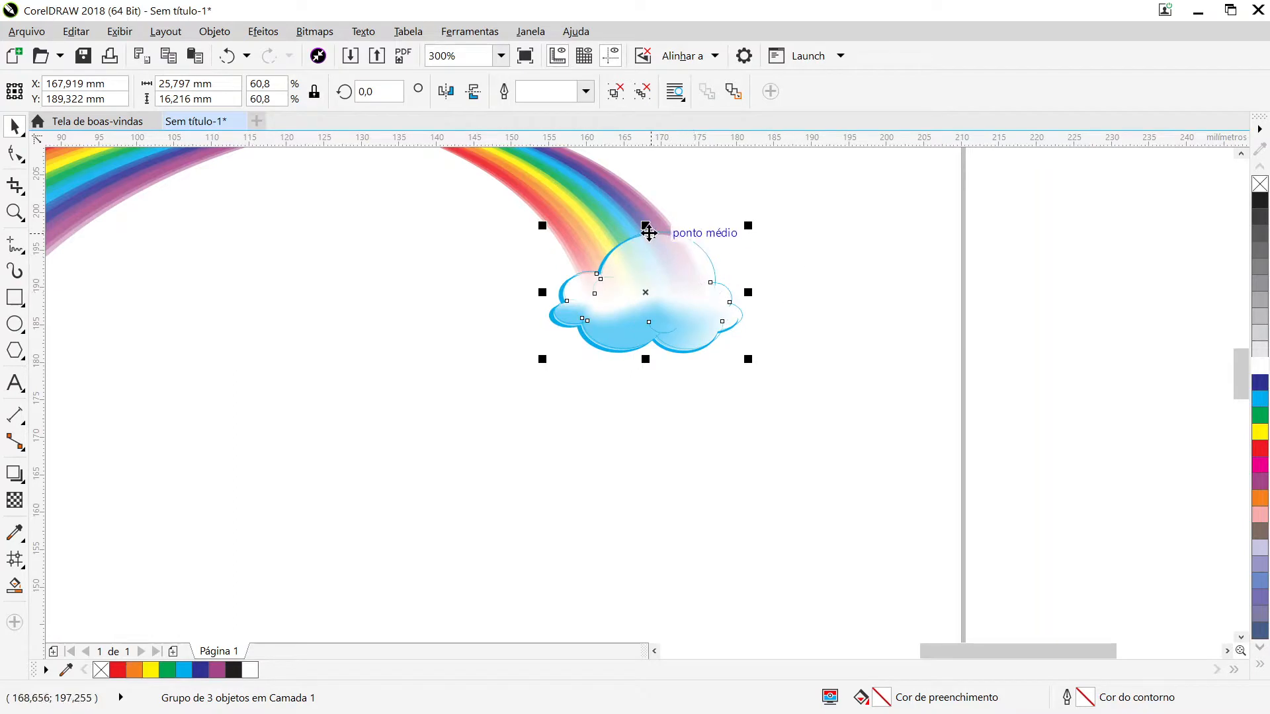
pyautogui.moveTo(647, 228); pyautogui.dragTo(658, 251)
pyautogui.click(820, 341)
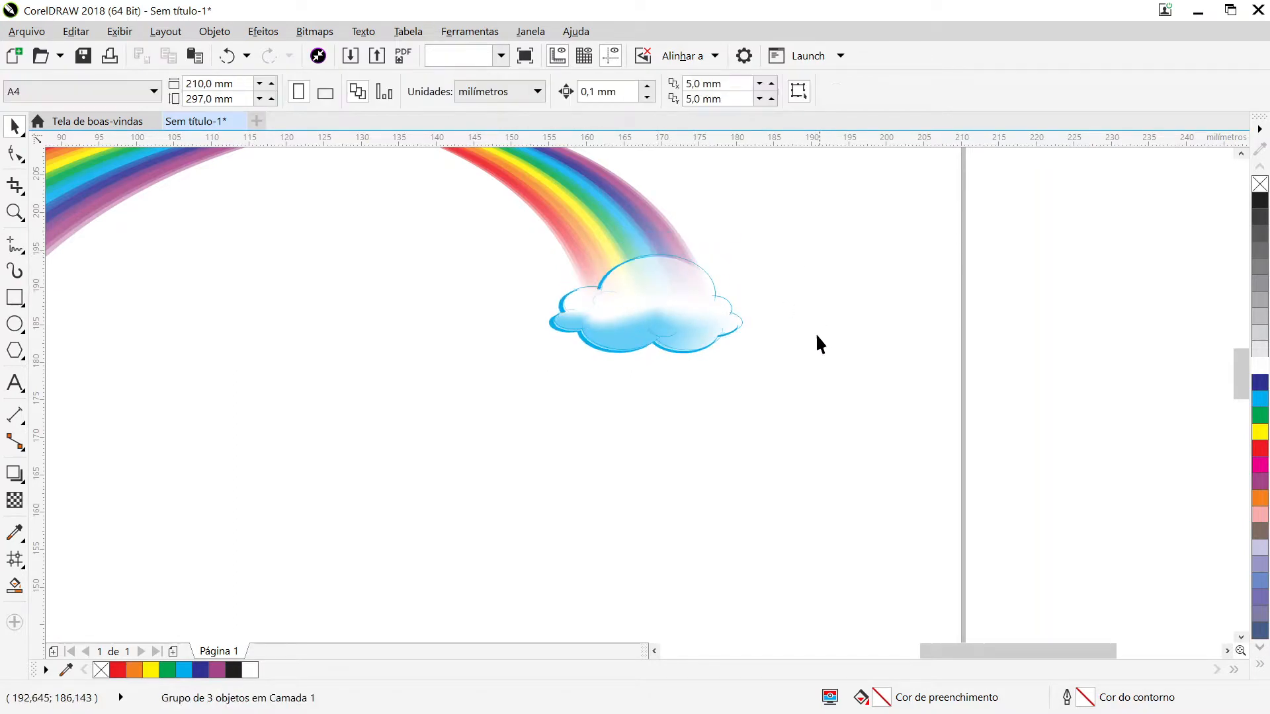
# Mirror the cloud at the rainbow's right end horizontally
pyautogui.click(692, 344)
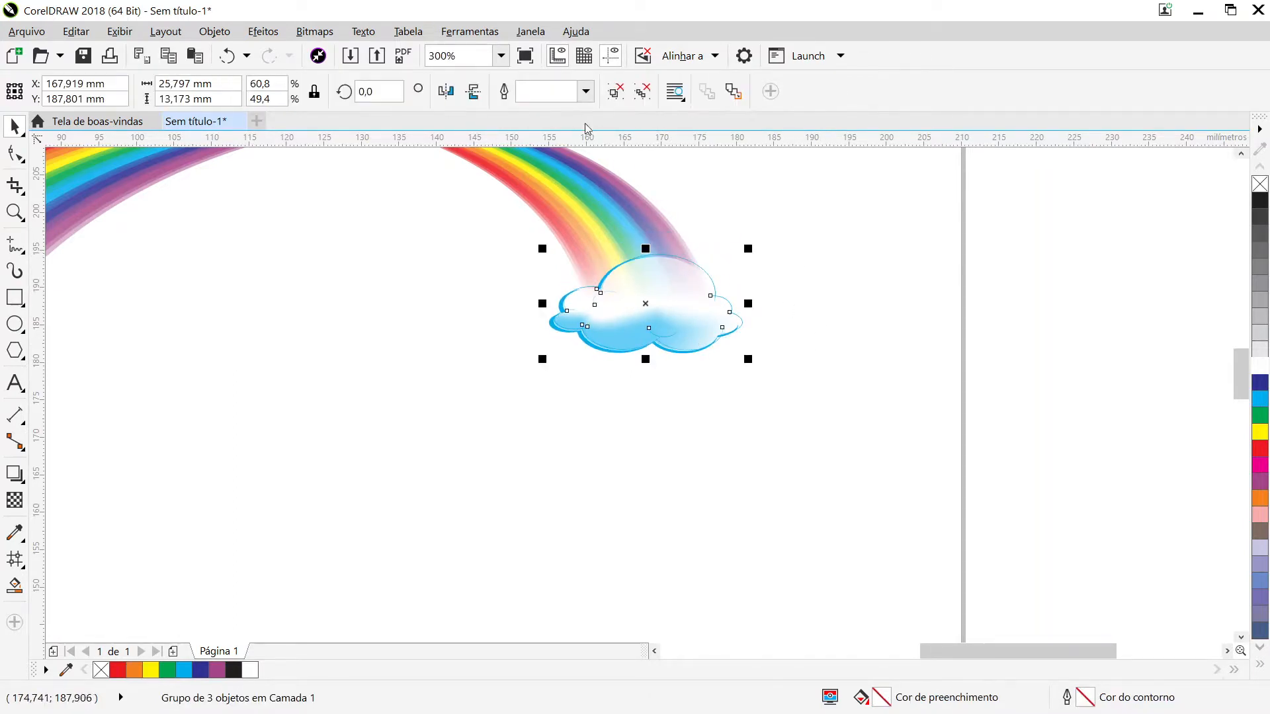
pyautogui.click(447, 93)
pyautogui.click(555, 397)
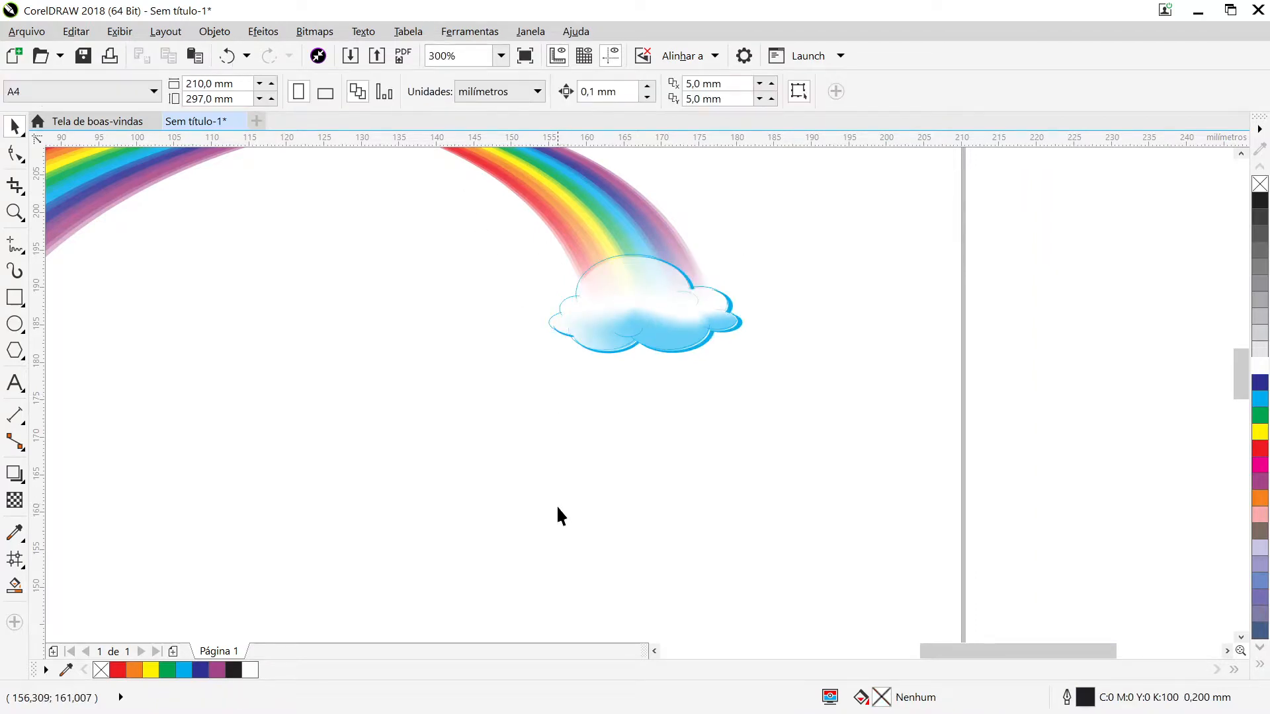
pyautogui.press('F4')
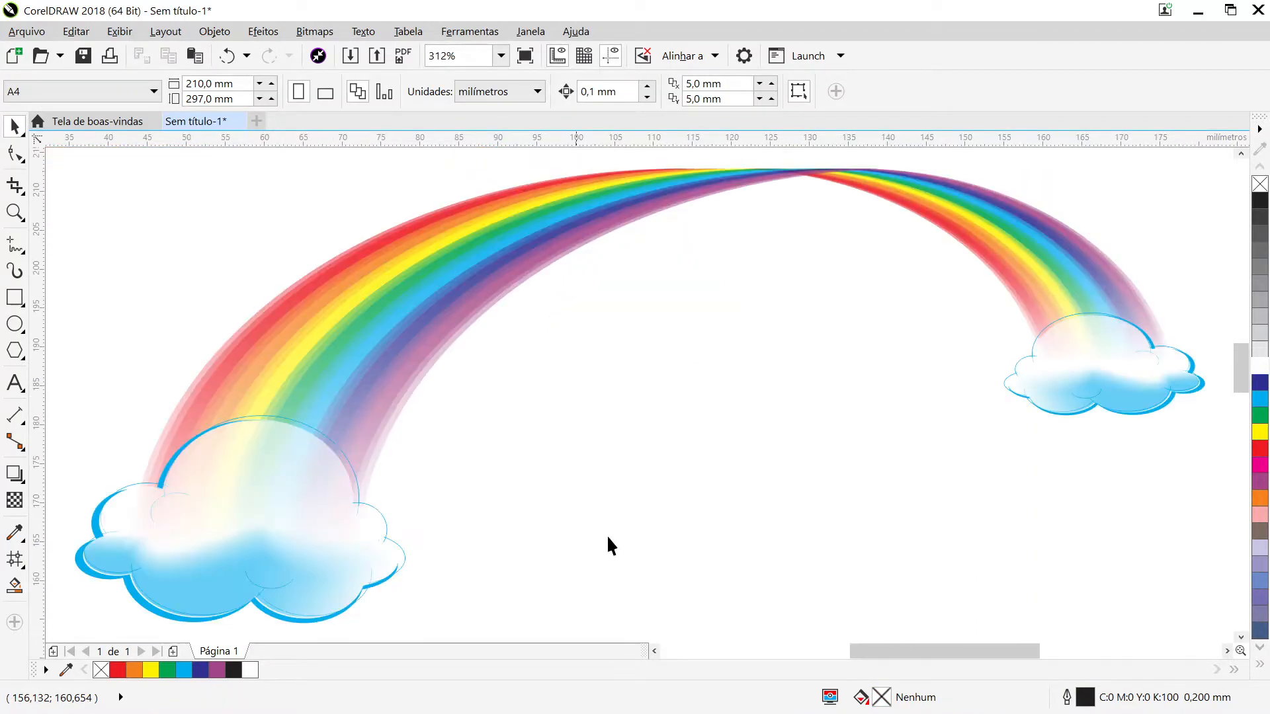
pyautogui.scroll(-1, 622, 541)
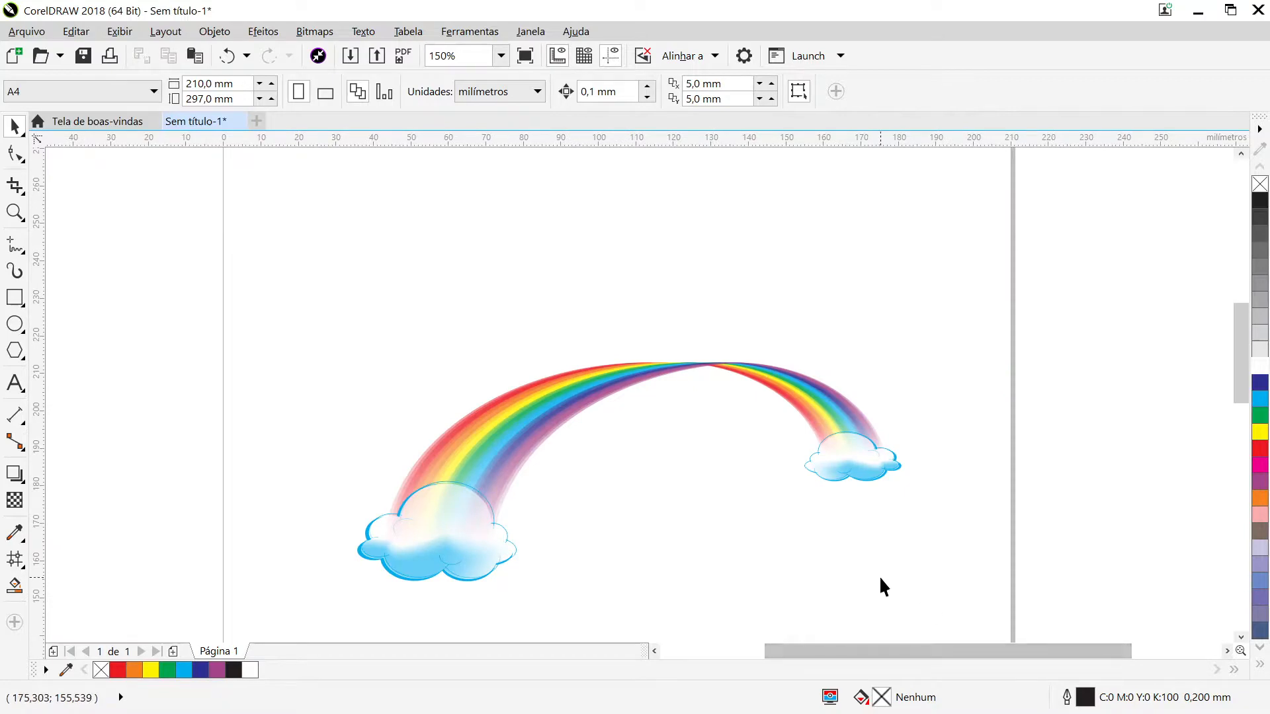
pyautogui.press('F2')
pyautogui.moveTo(313, 280); pyautogui.dragTo(936, 621)
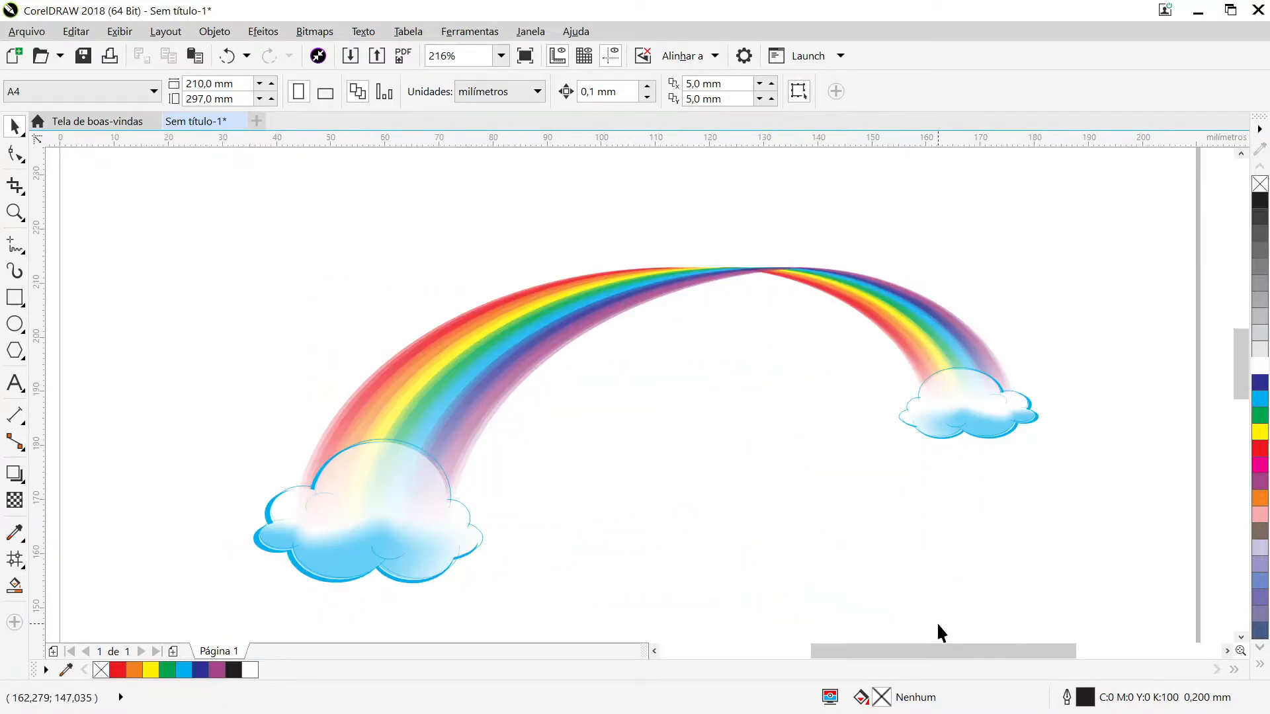